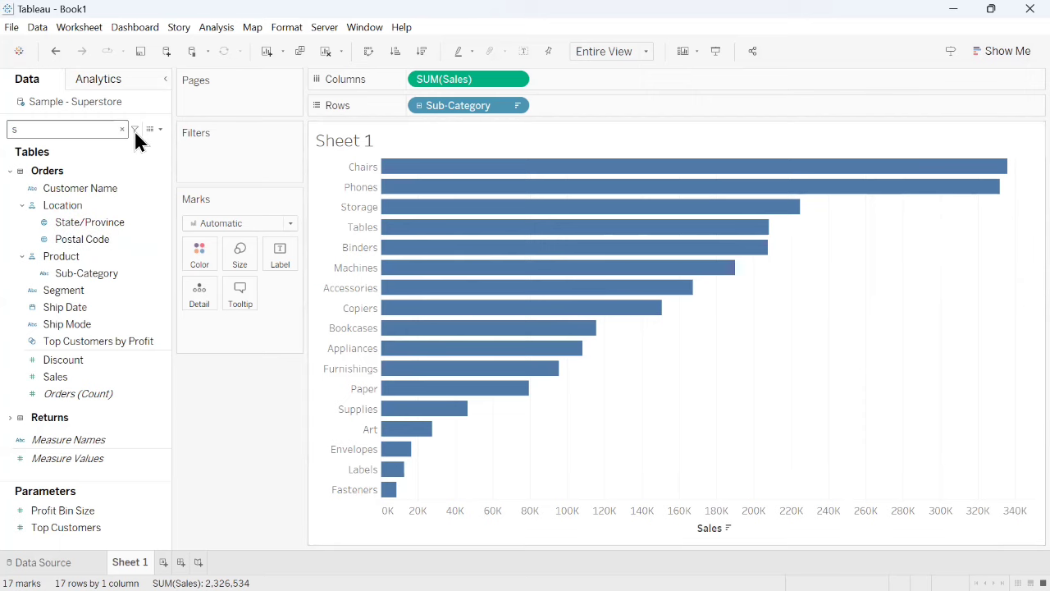
- Start a calculated field and write the note lines "1, Create" and "2. Show" in its formula area
click(160, 129)
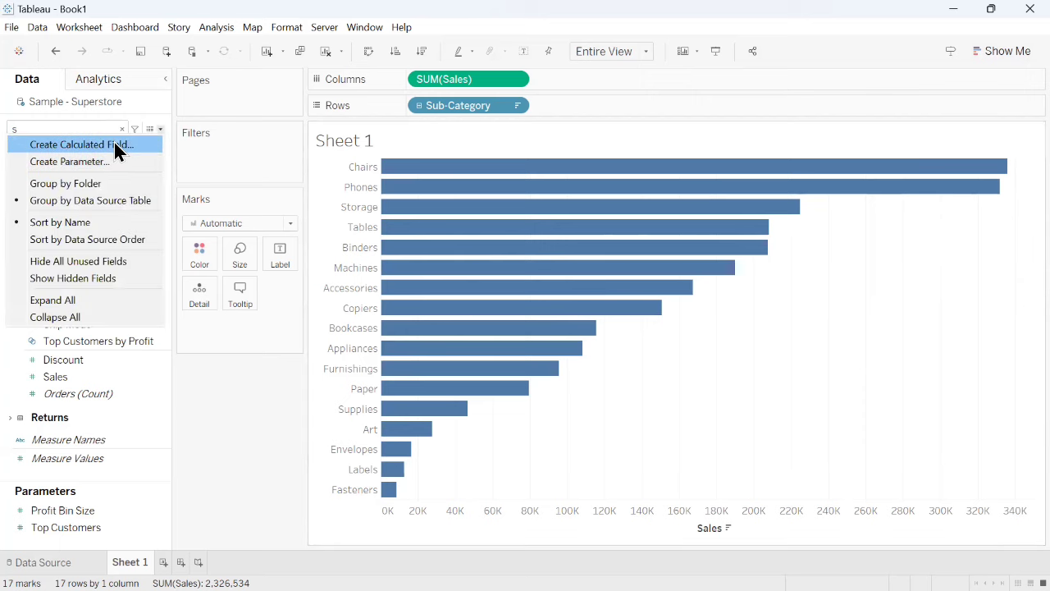
key(Return)
text(1)
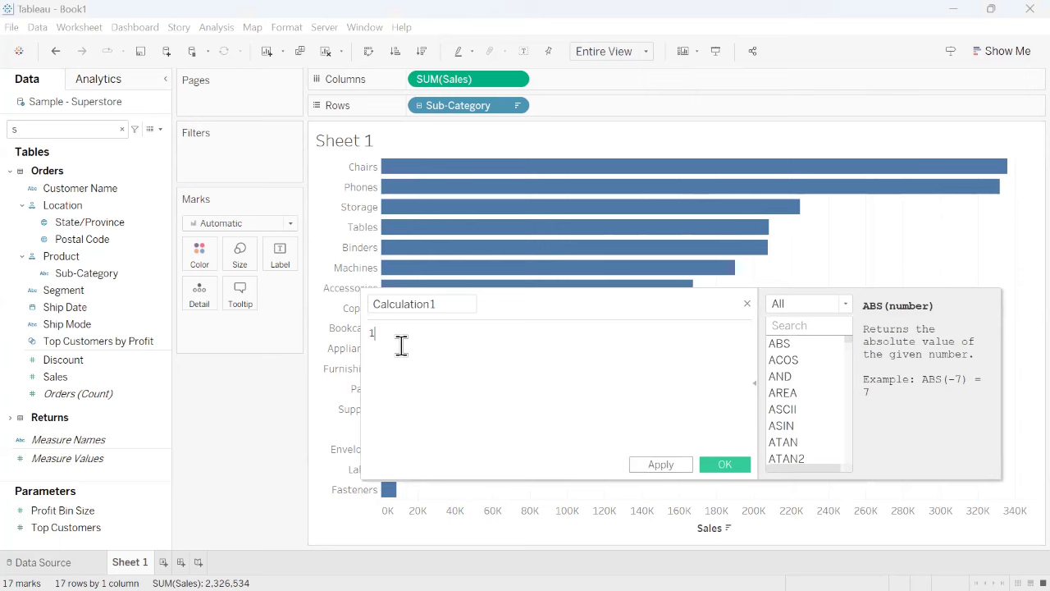
text(, c)
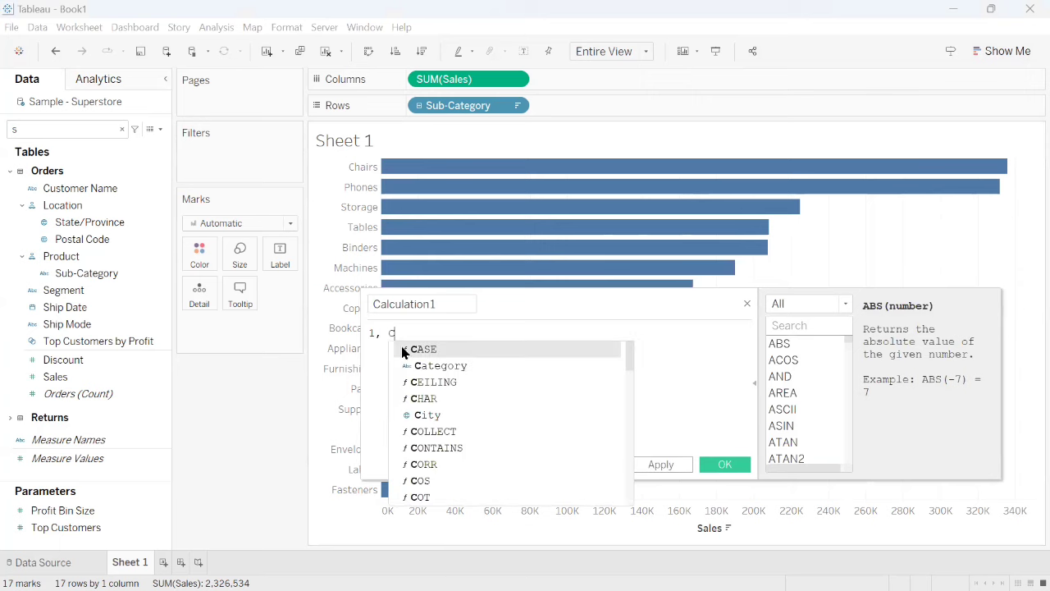
text(reate)
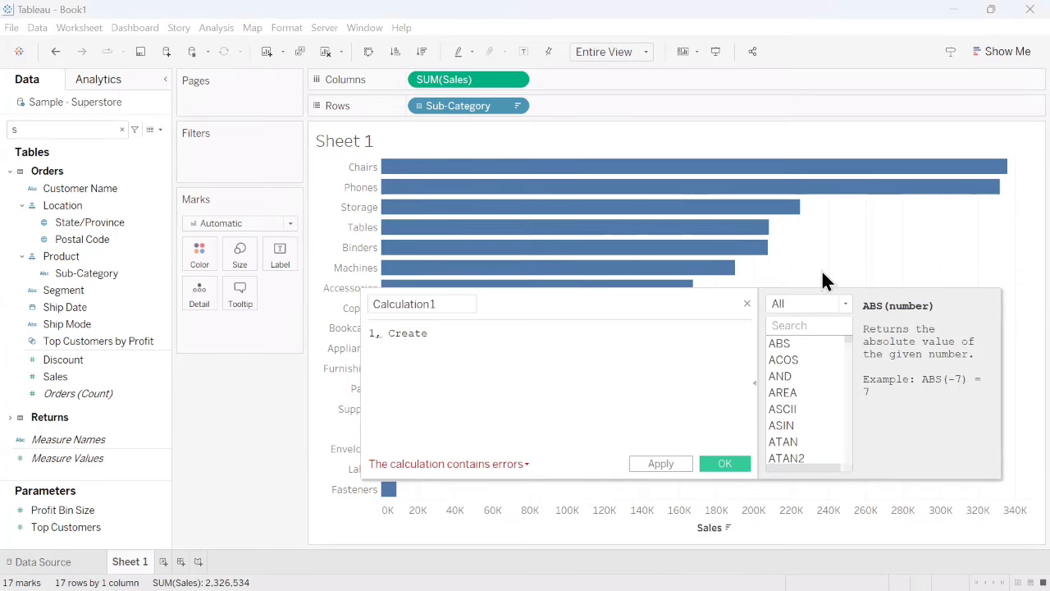
key(Return)
text(2)
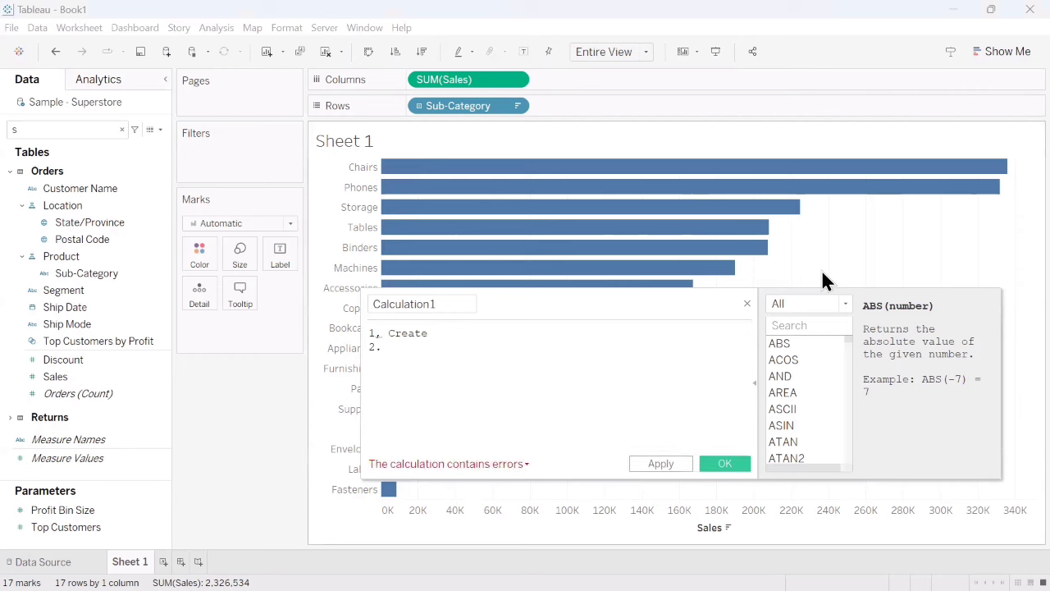
text(. Show)
key(Return)
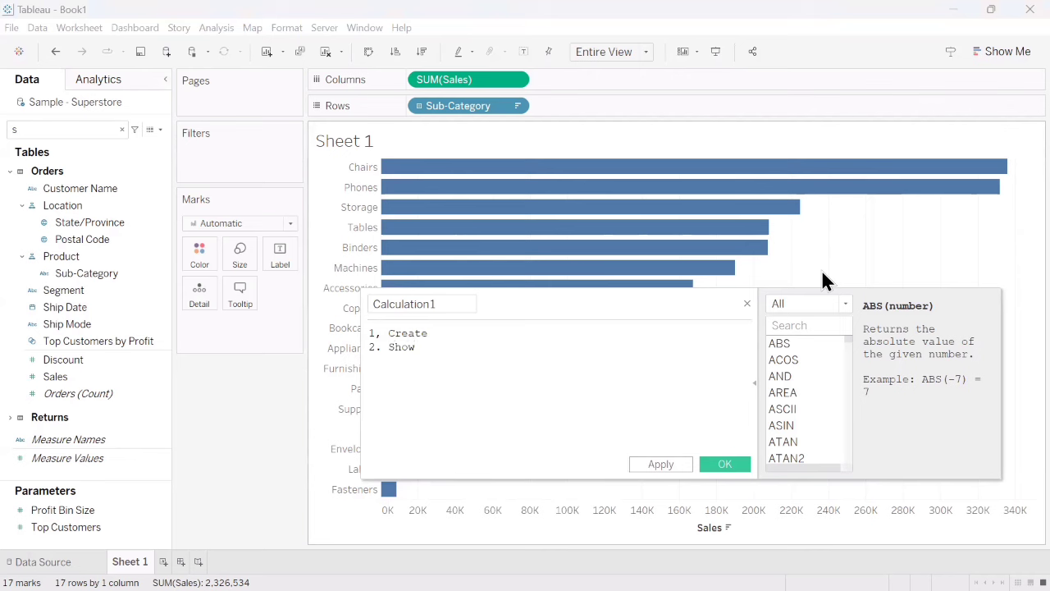
- Add the note lines "3. Calculated /field" and "4. Use" to the calculation
text(3. C)
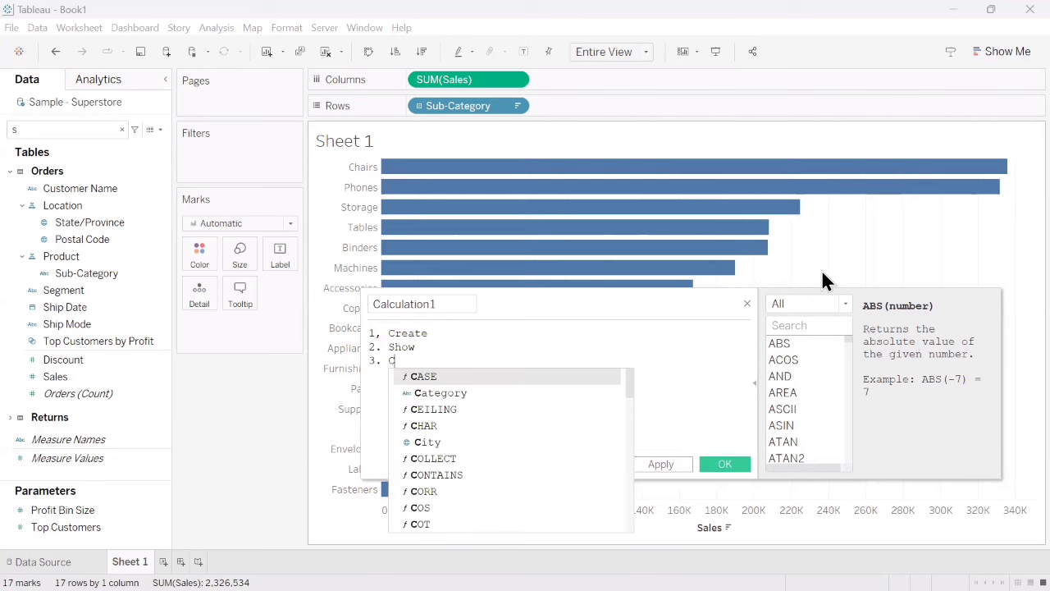
text(alculat)
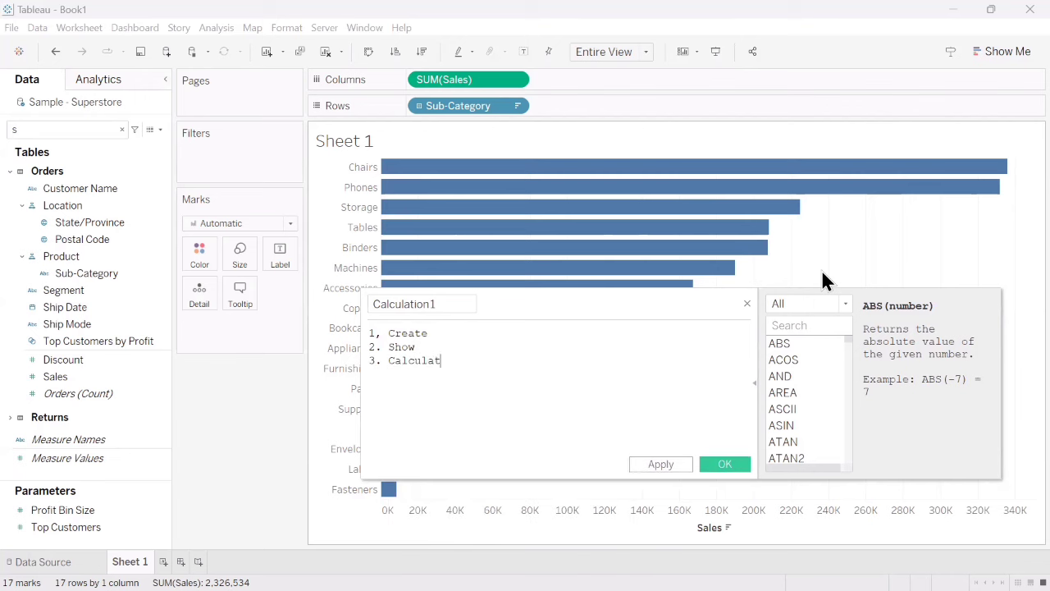
text(ed /fi)
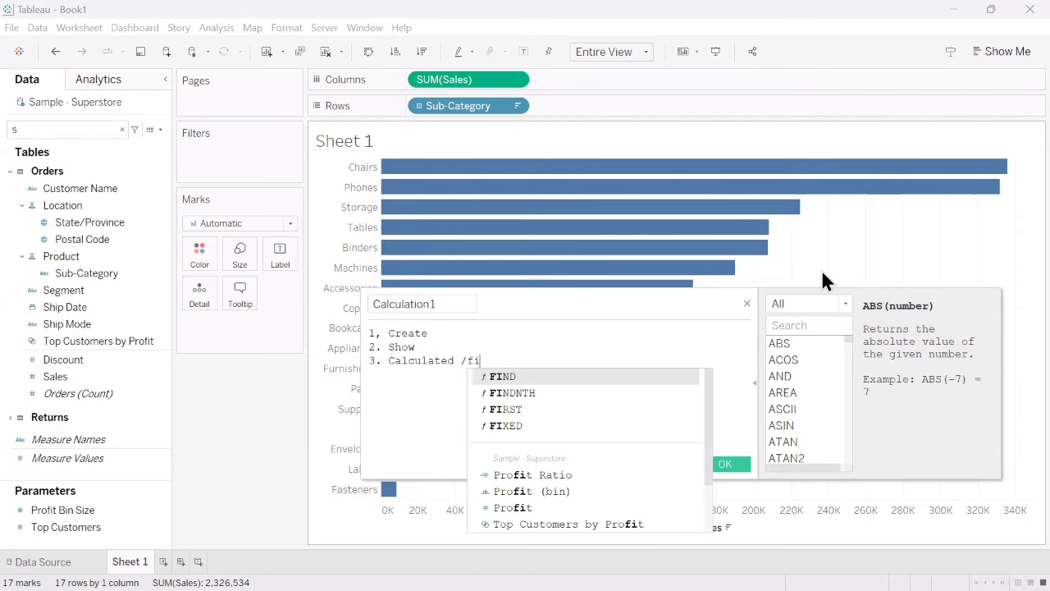
text(eld)
key(Return)
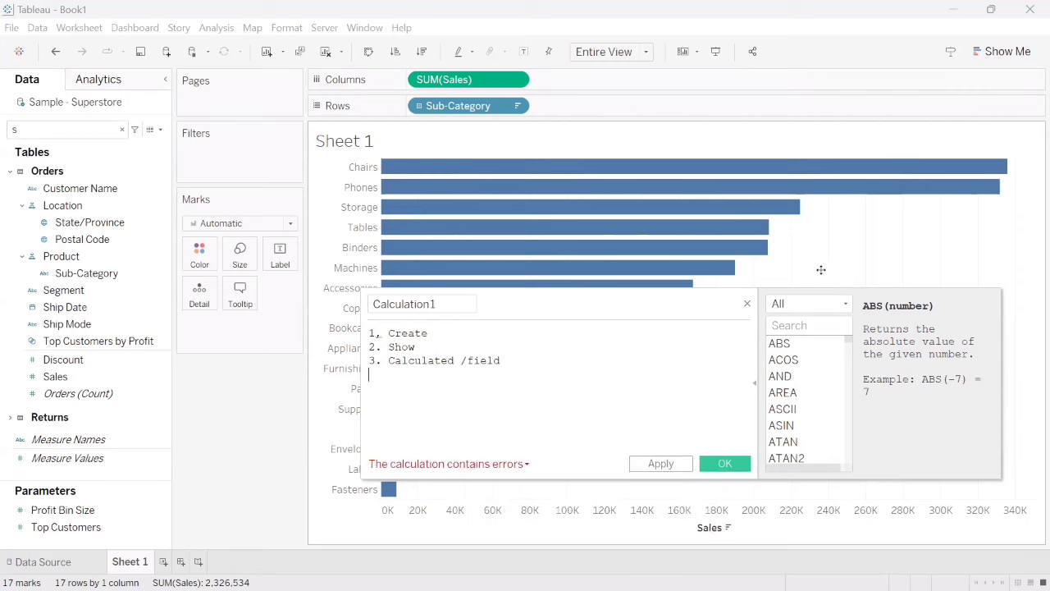
text(4)
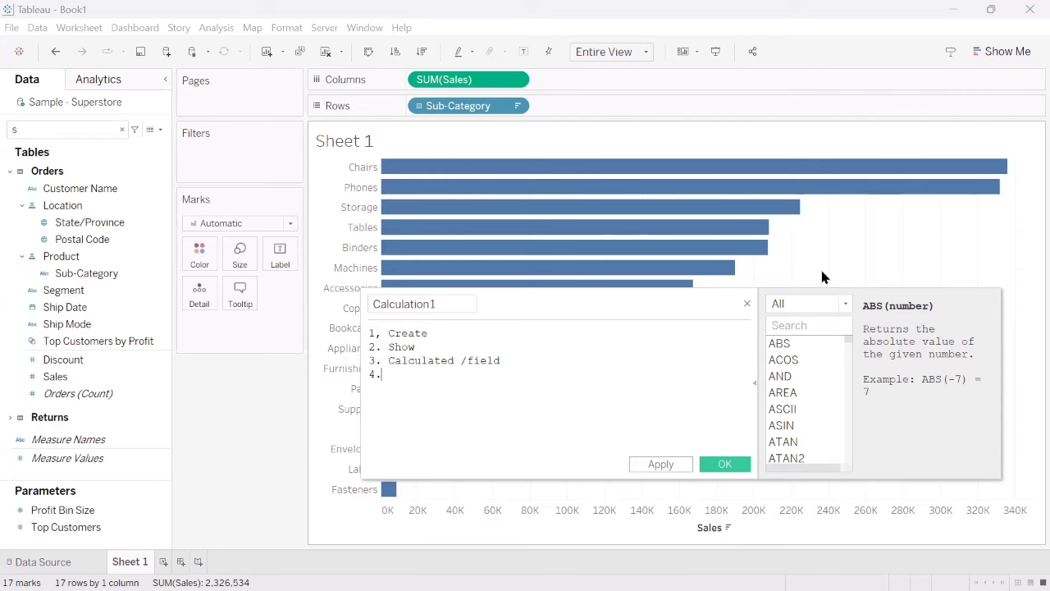
text(. Us)
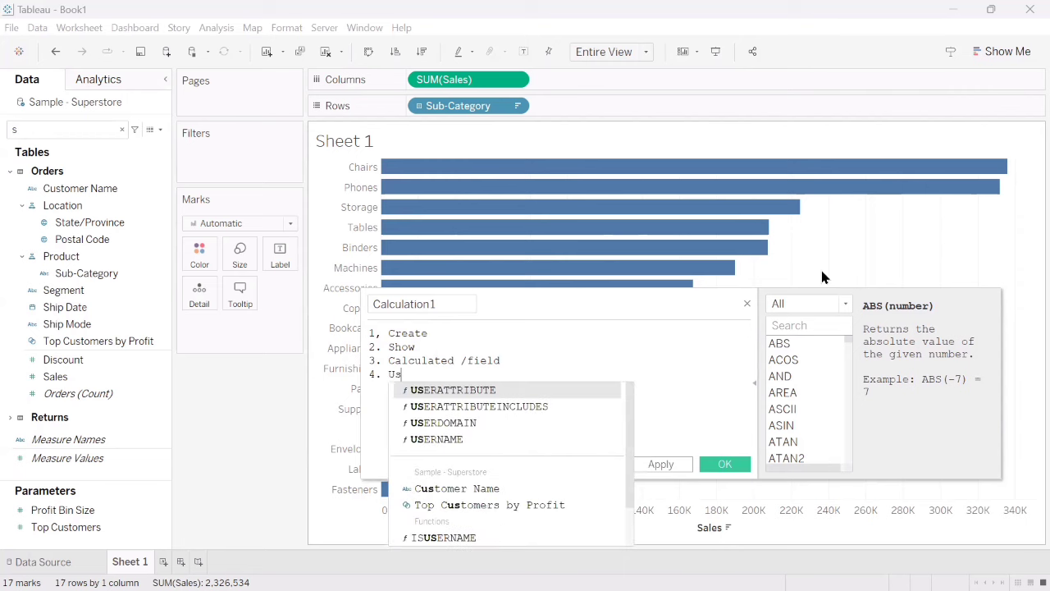
text(e)
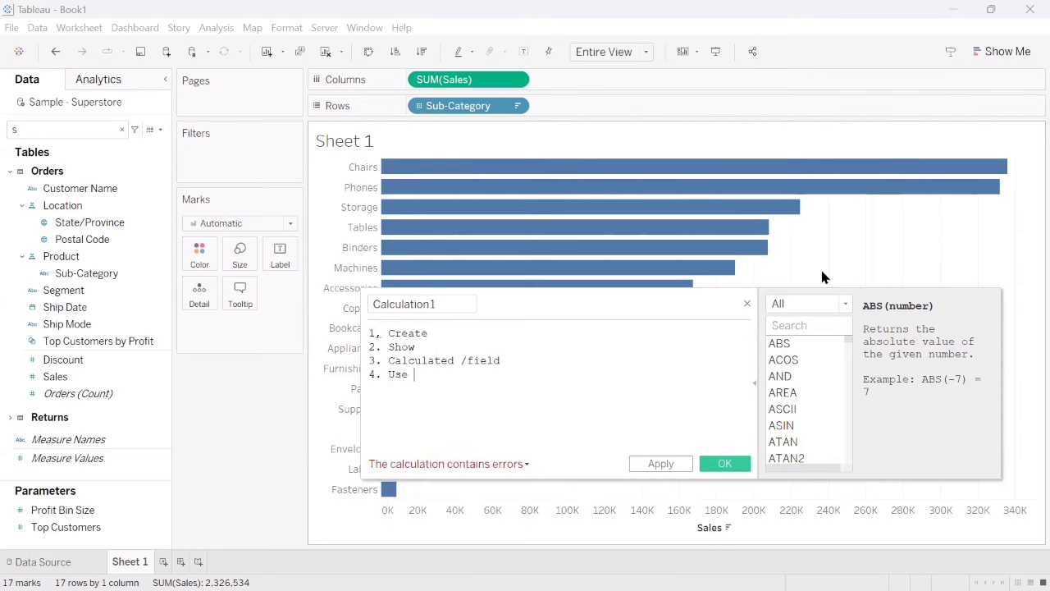
- Append "(optional)" to the "2. Show" line of the notes
click(540, 354)
text(*)
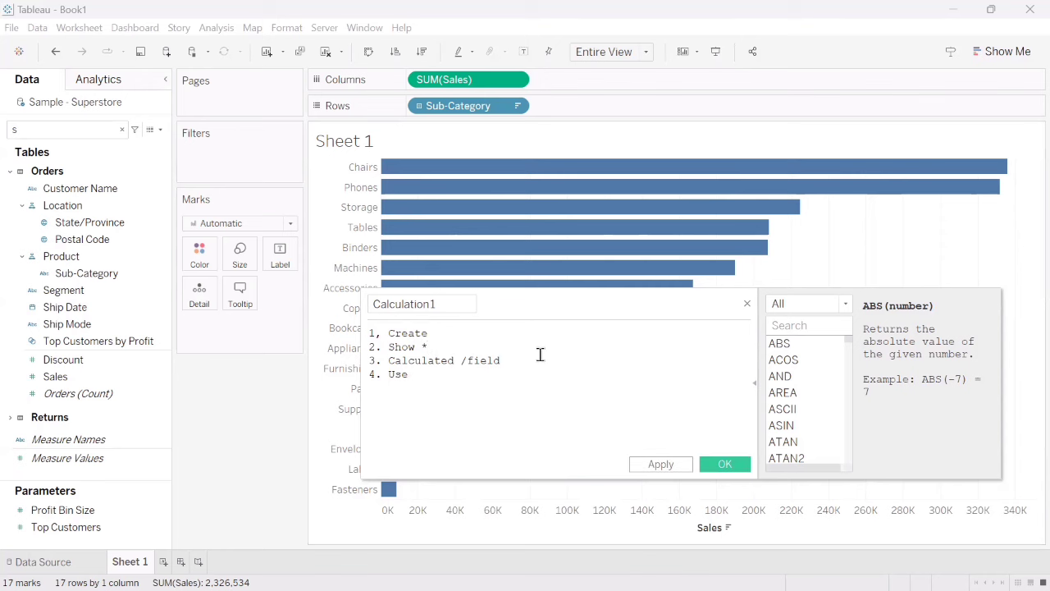
key(BackSpace)
text((optional))
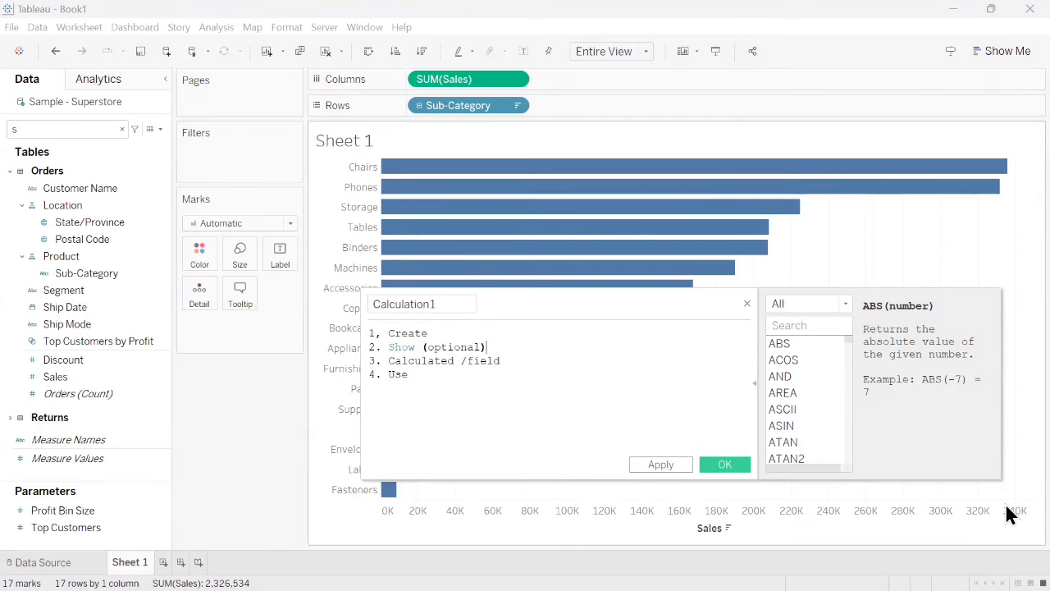
- Try to copy "(optional)" to the end of the "3. Calculated /field" line, and close the calculation editor without saving
click(511, 361)
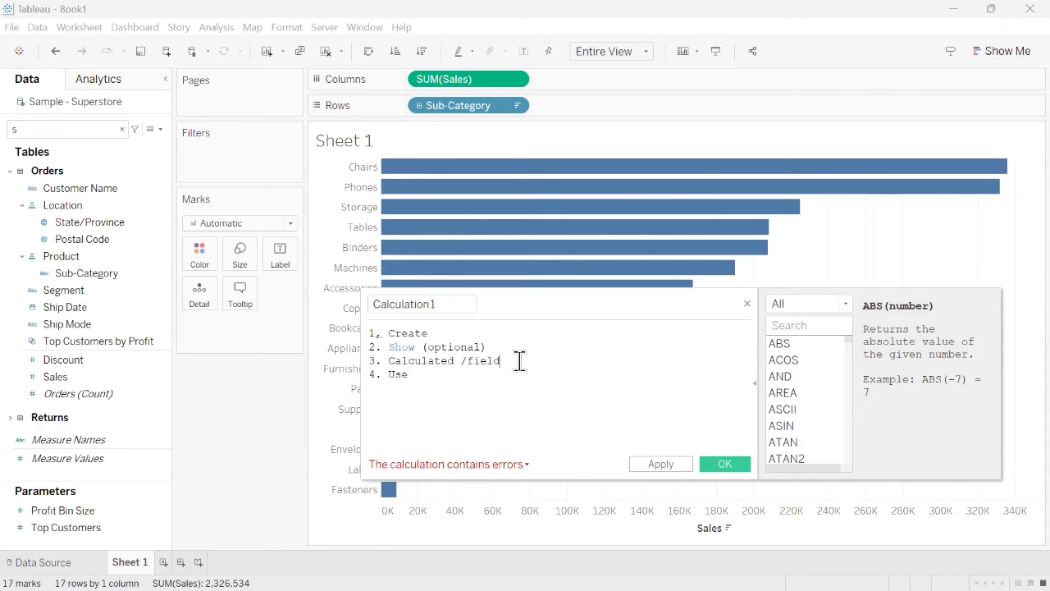
text(/)
key(BackSpace)
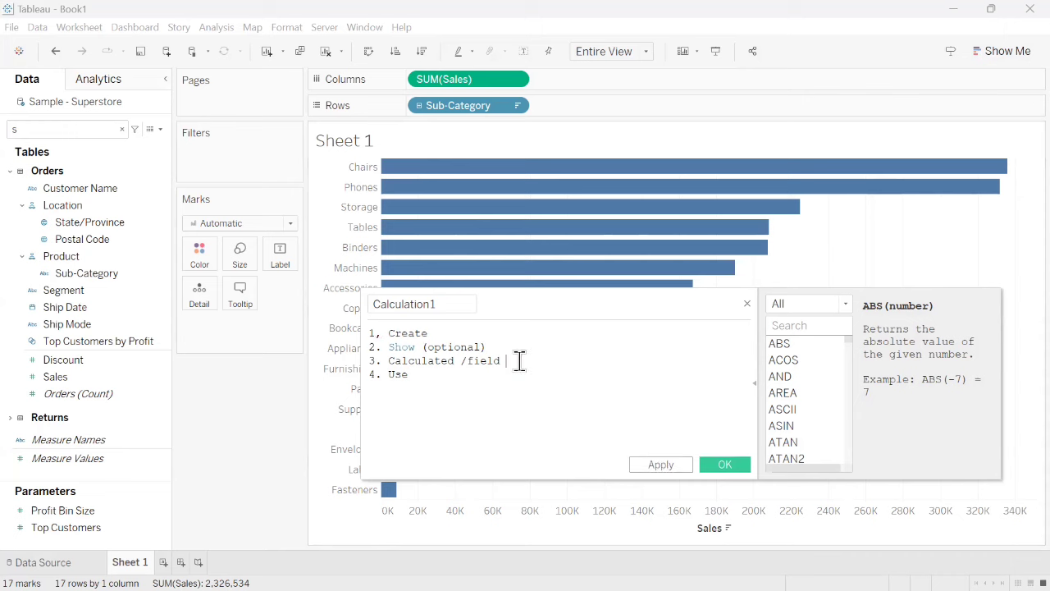
text(*9)
key(BackSpace)
key(BackSpace)
key(BackSpace)
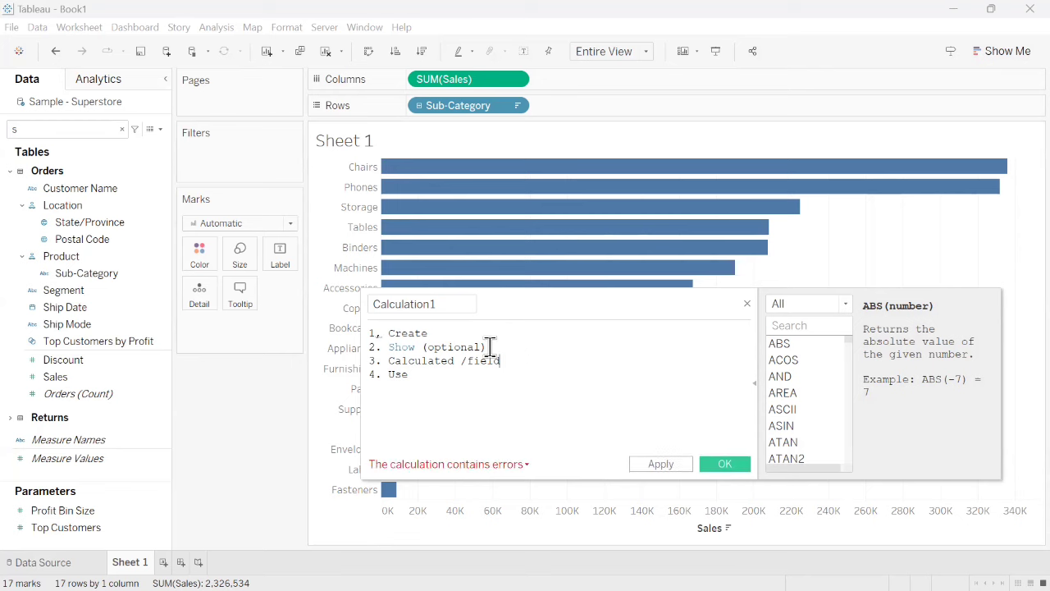
drag(486, 347, 421, 347)
key(ctrl+c)
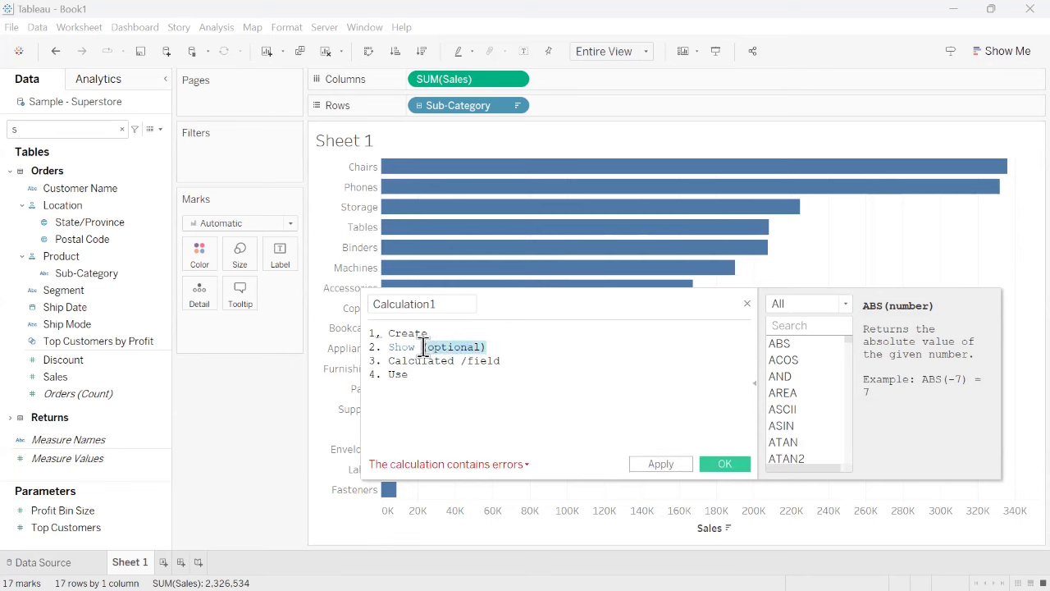
click(517, 361)
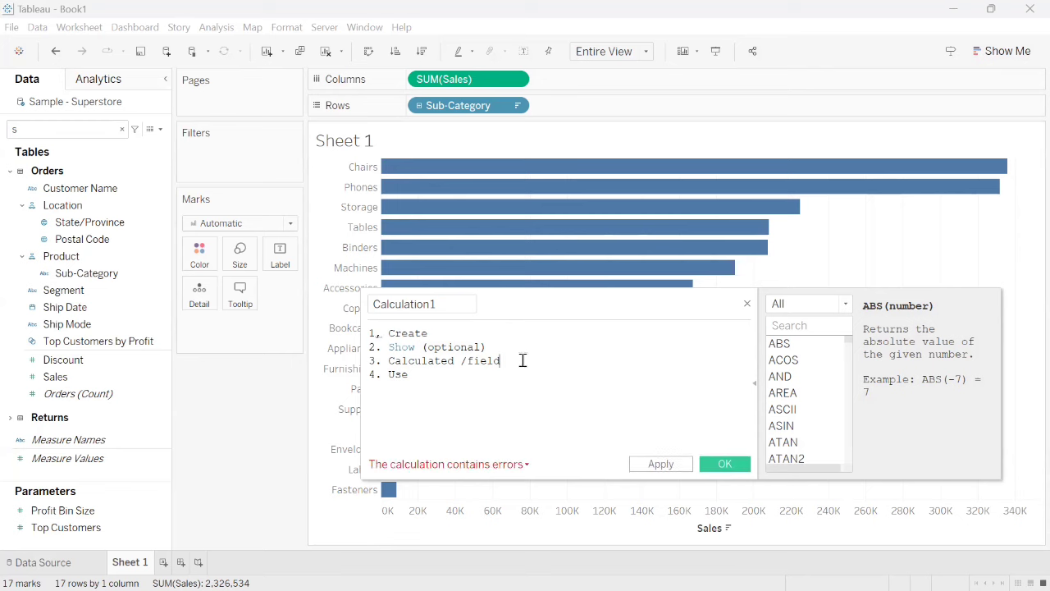
key(ctrl+v)
click(746, 303)
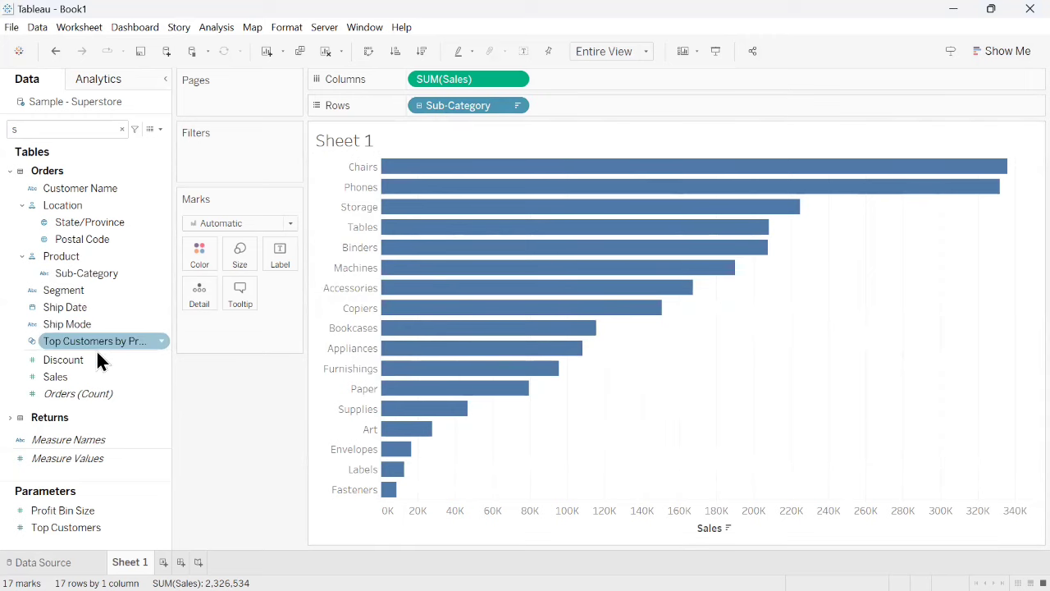
- Add a Sub-Category filter that keeps the top 7 by sum of Sales
click(87, 274)
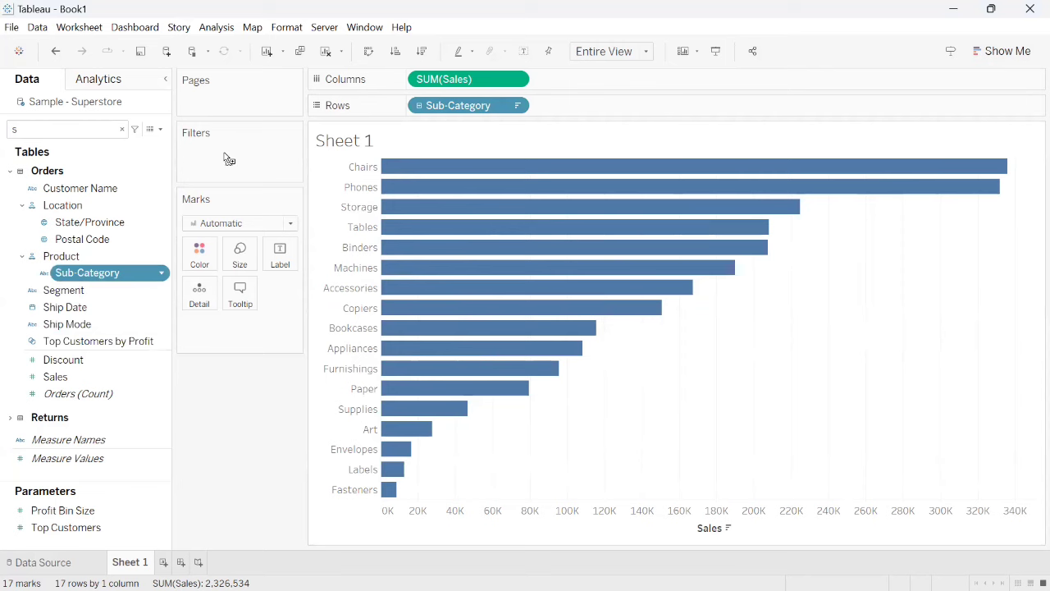
drag(225, 160, 225, 160)
click(546, 114)
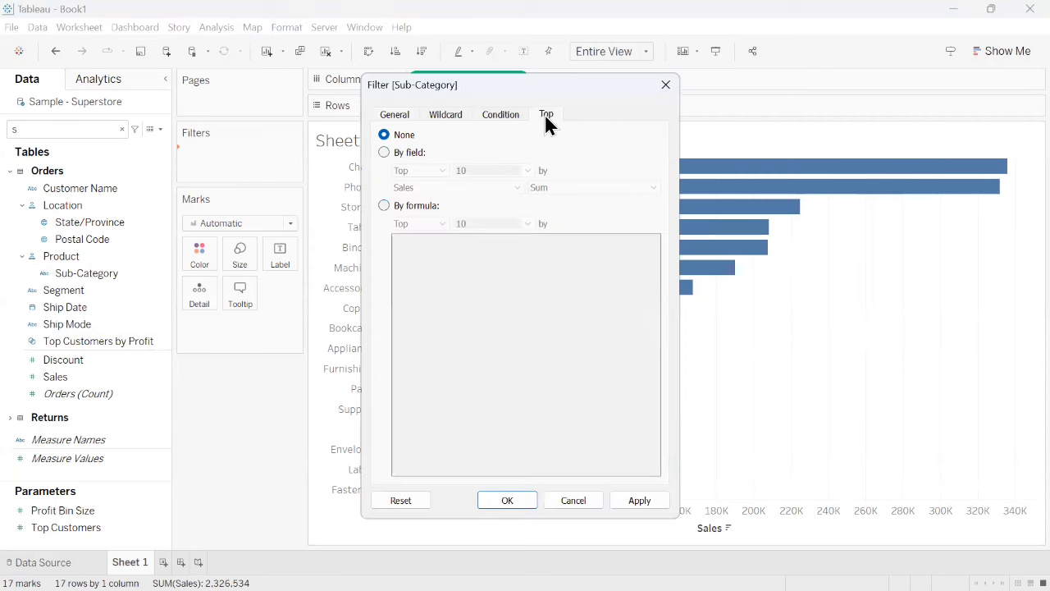
click(385, 153)
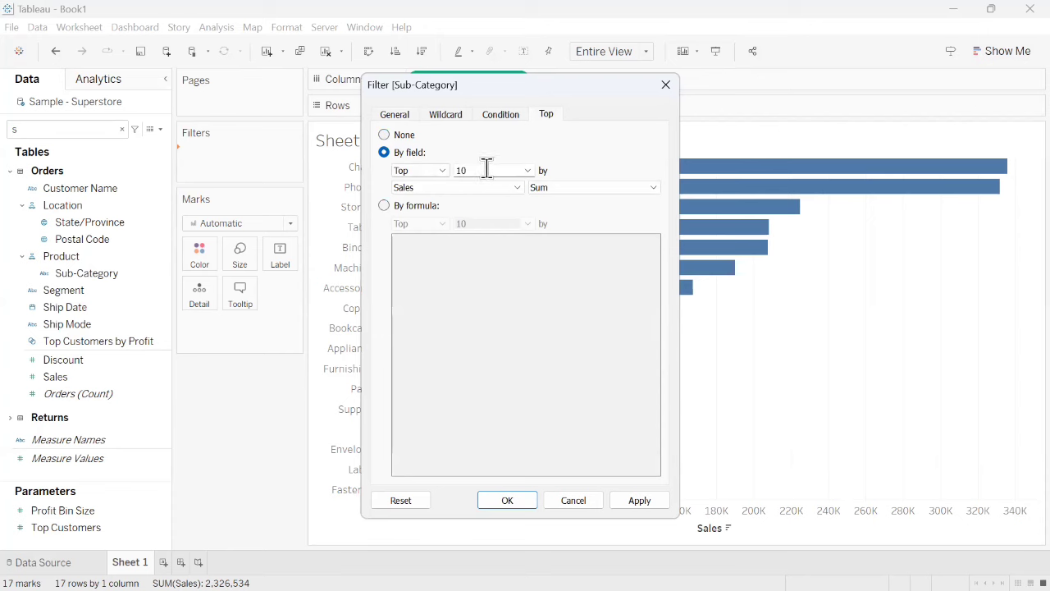
drag(487, 169, 454, 163)
text(7)
key(Tab)
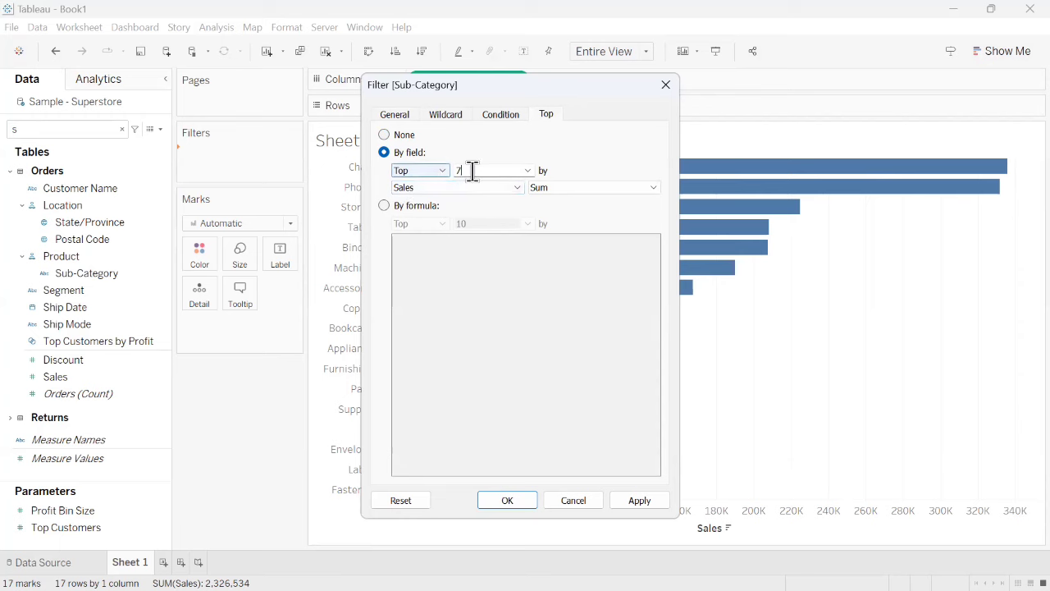
click(637, 499)
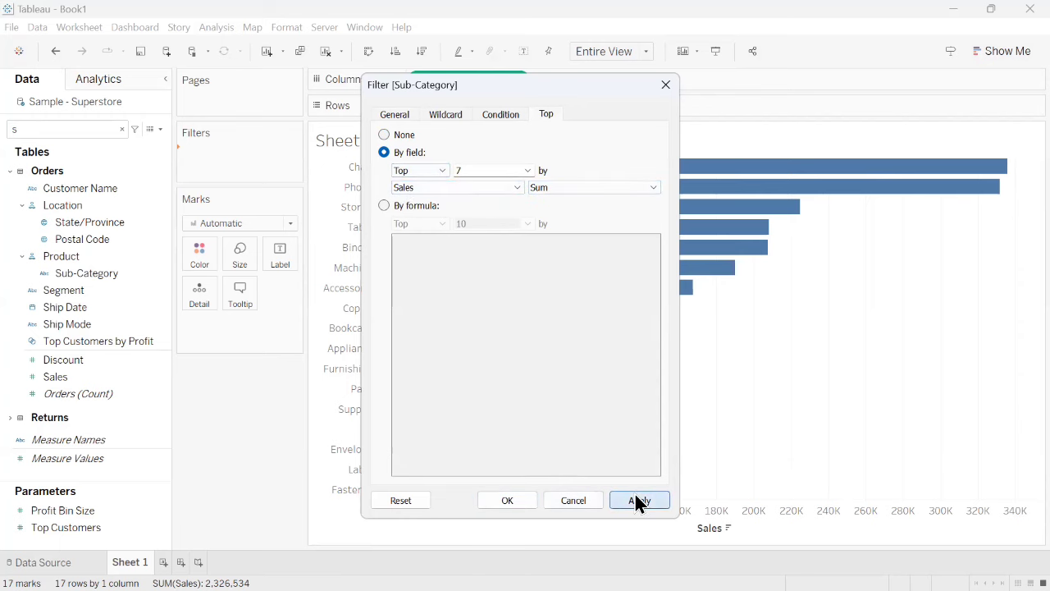
click(508, 500)
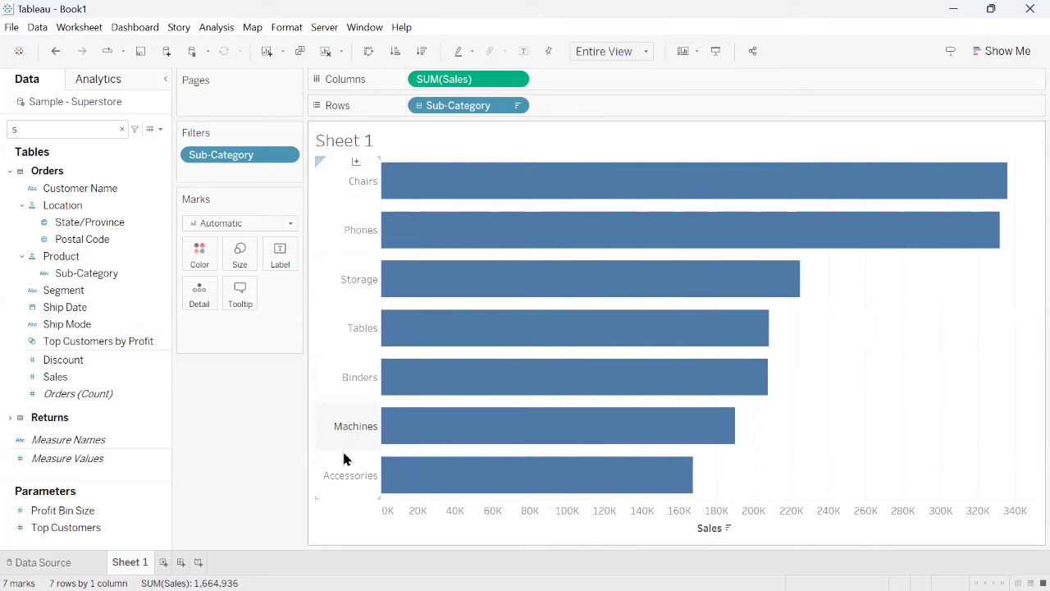
- Edit the Sub-Category filter to create a new parameter for its top count, naming it "Top N"
click(286, 156)
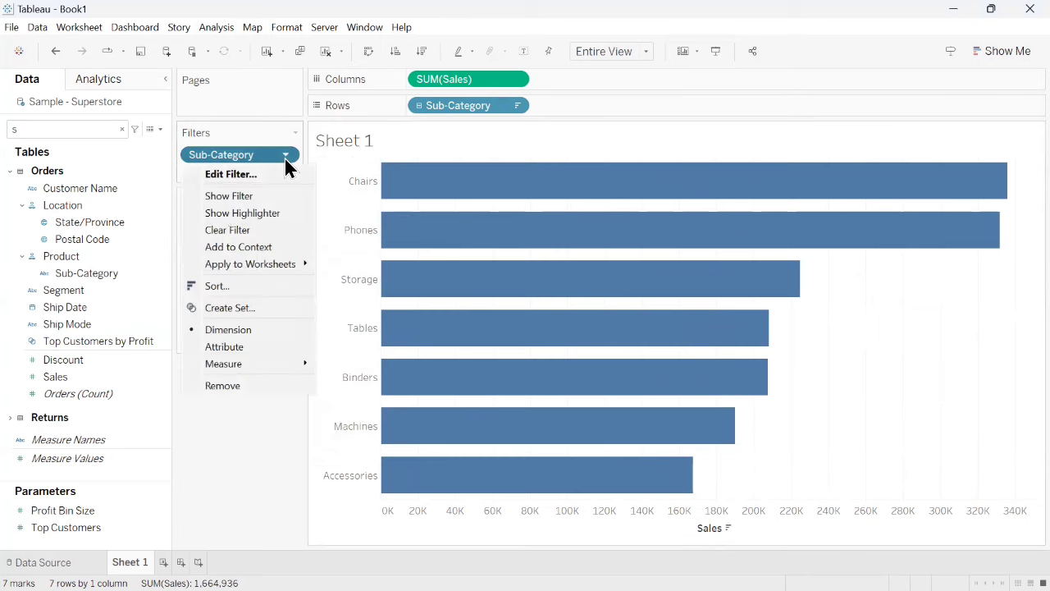
click(246, 174)
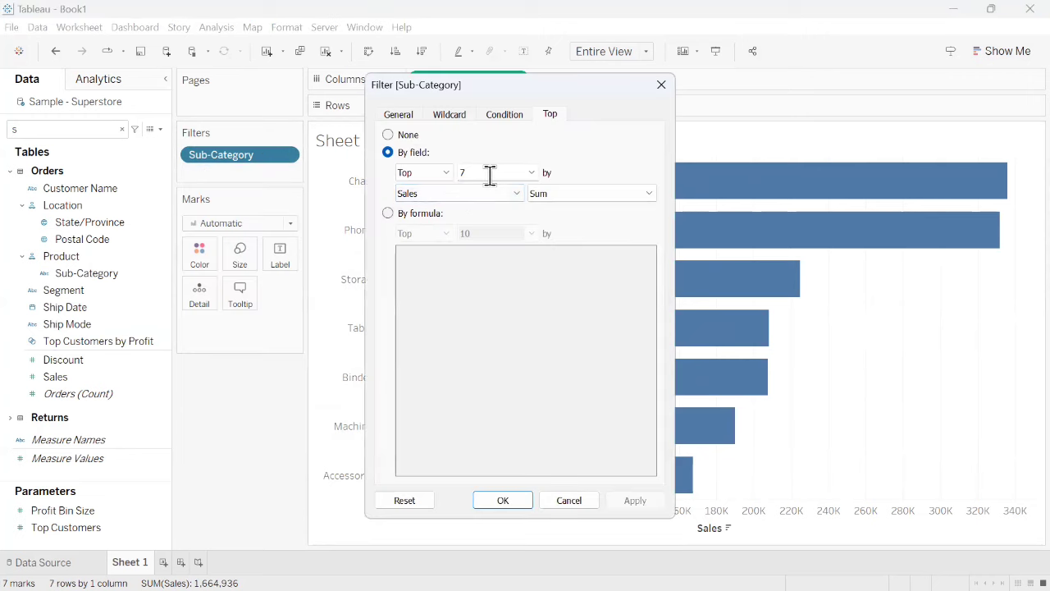
click(532, 173)
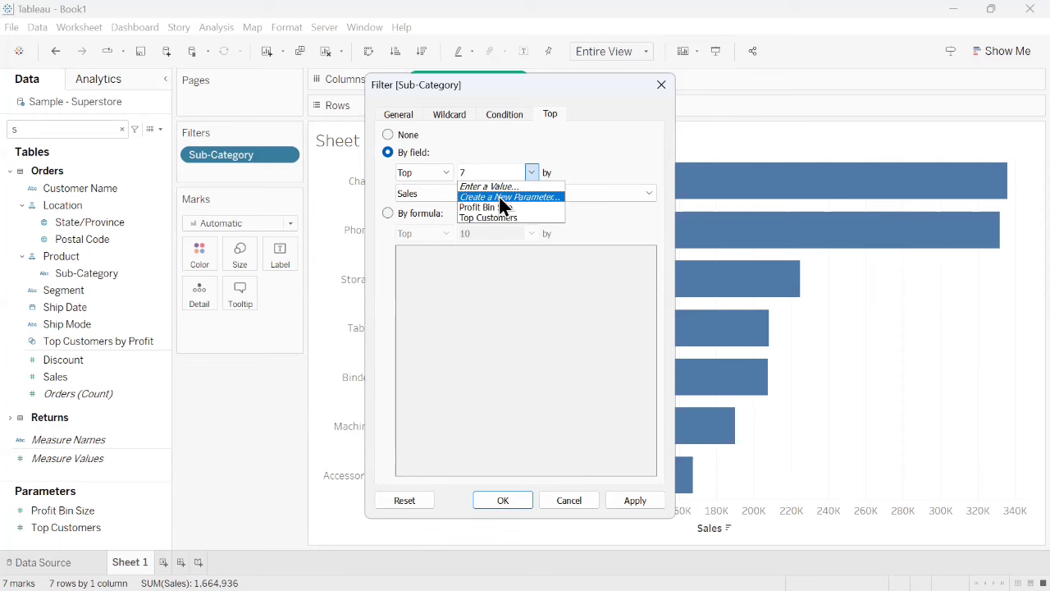
click(503, 198)
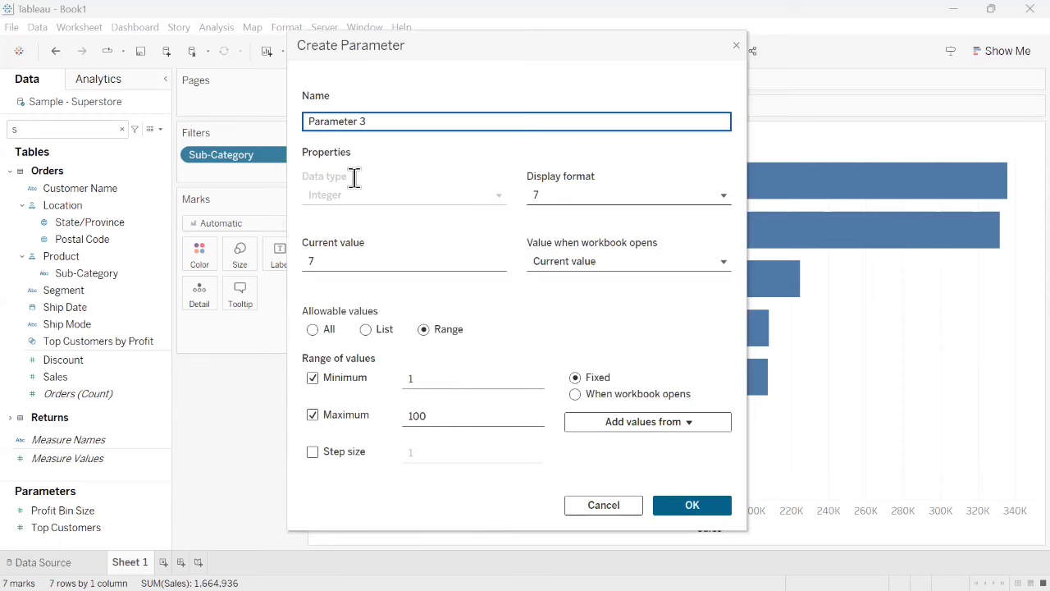
drag(376, 123, 201, 121)
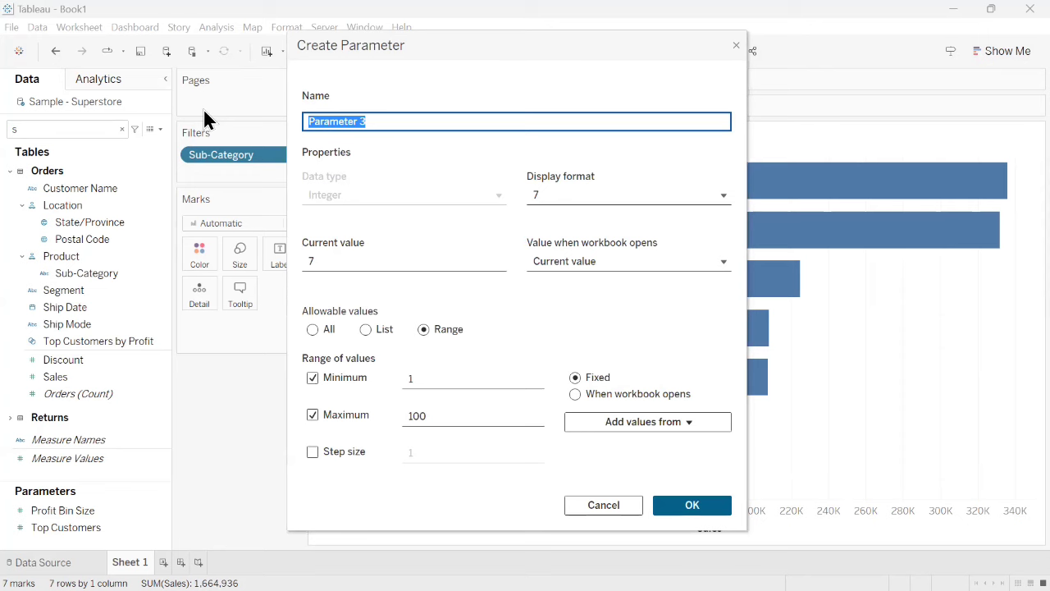
text(Top)
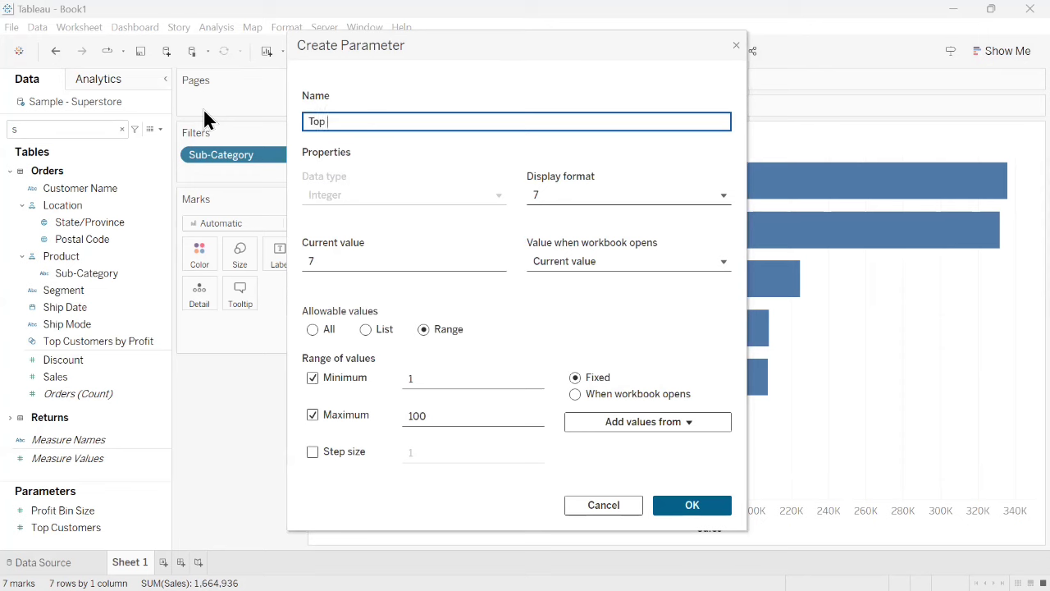
text( N)
- Restrict the Top N parameter's allowable values to a list of 5, 10, 15 and 20
click(311, 332)
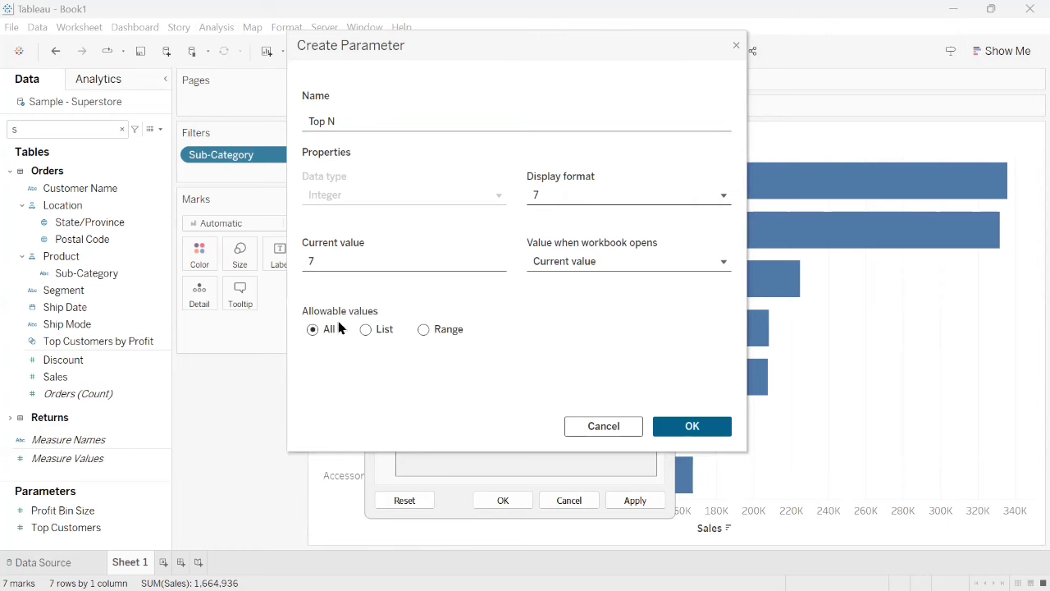
click(366, 331)
click(341, 381)
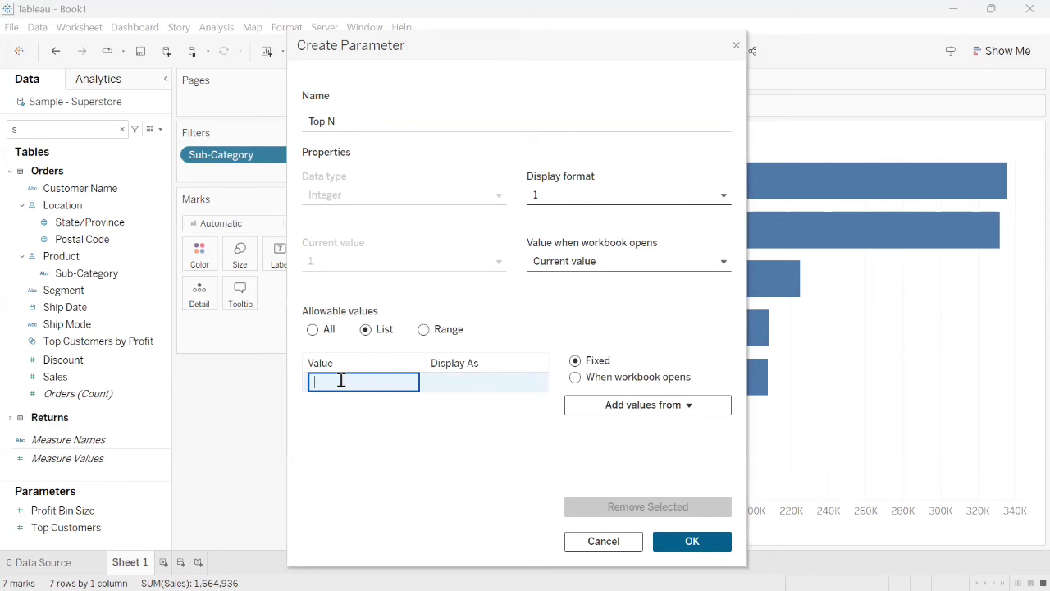
text(5)
key(Return)
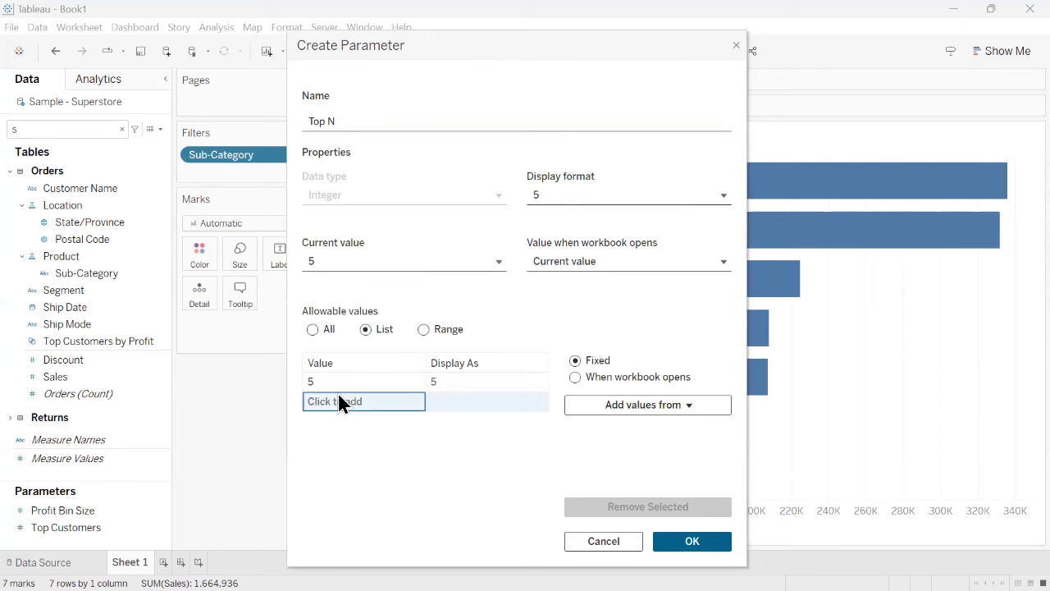
click(338, 394)
text(10)
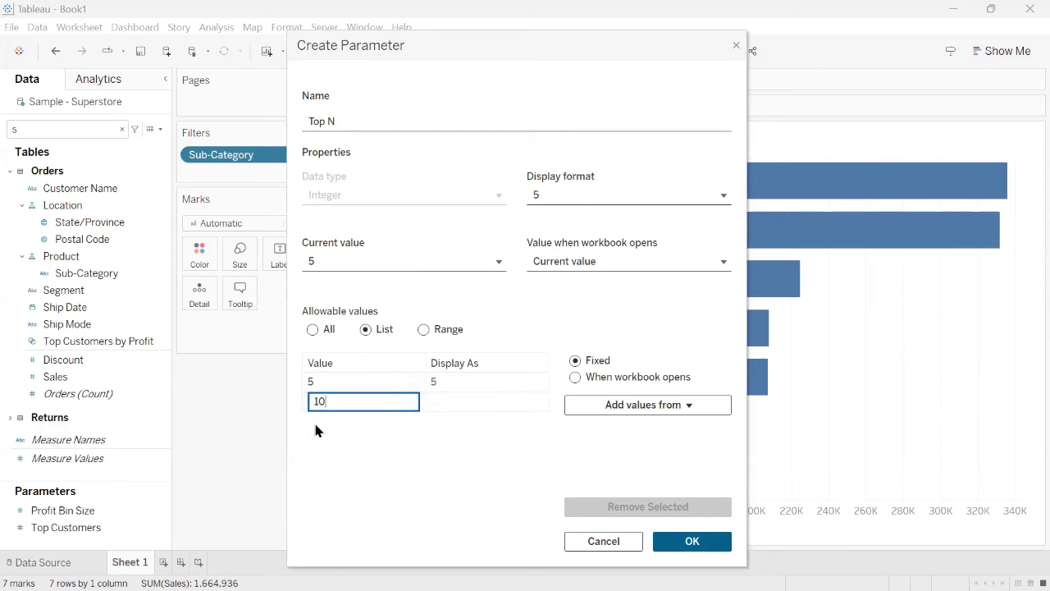
key(Return)
click(323, 419)
text(15)
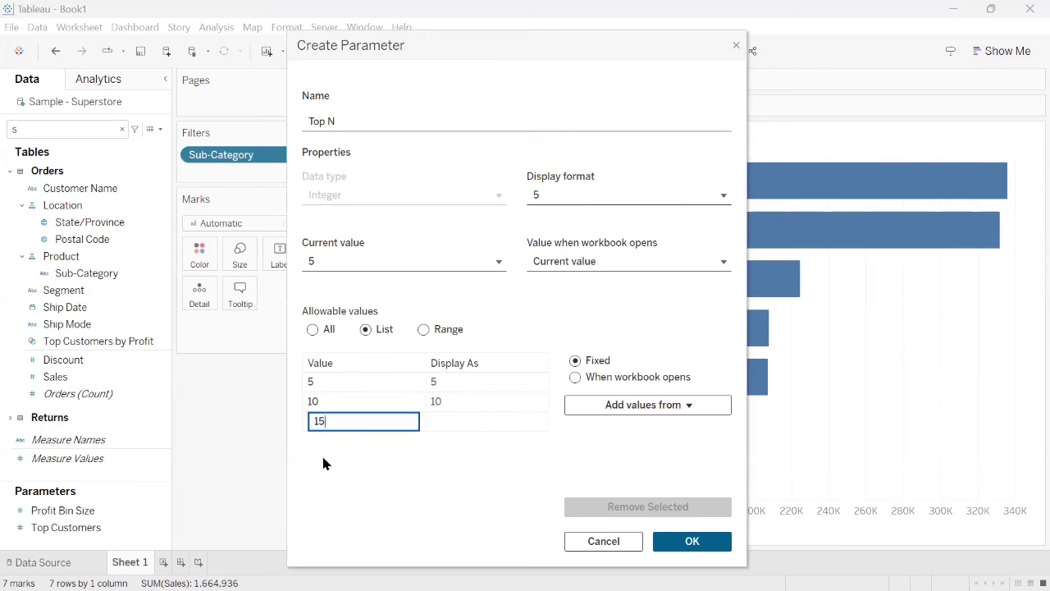
key(Return)
click(327, 439)
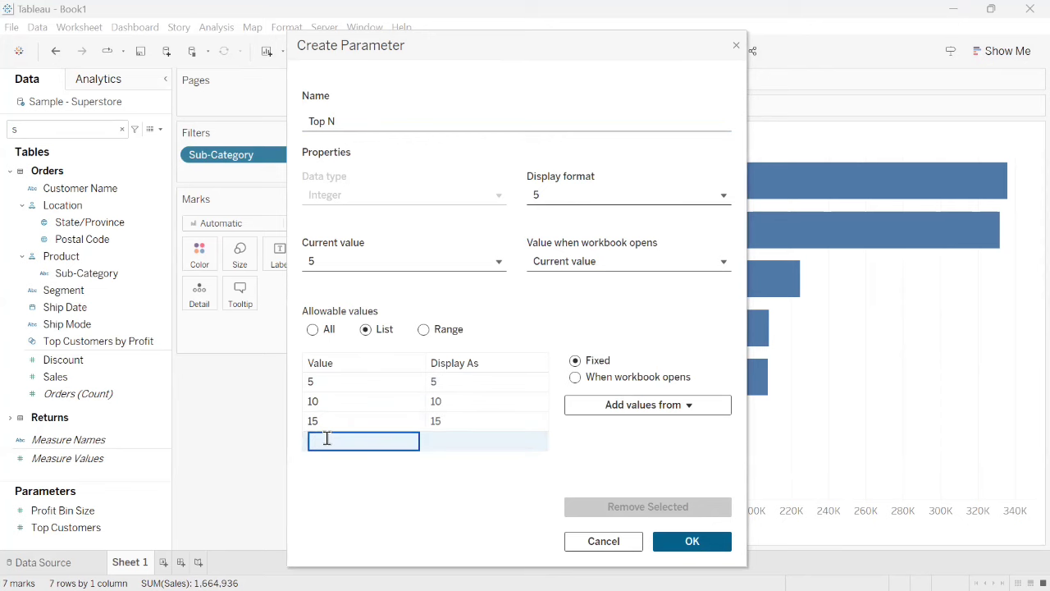
text(20)
key(Return)
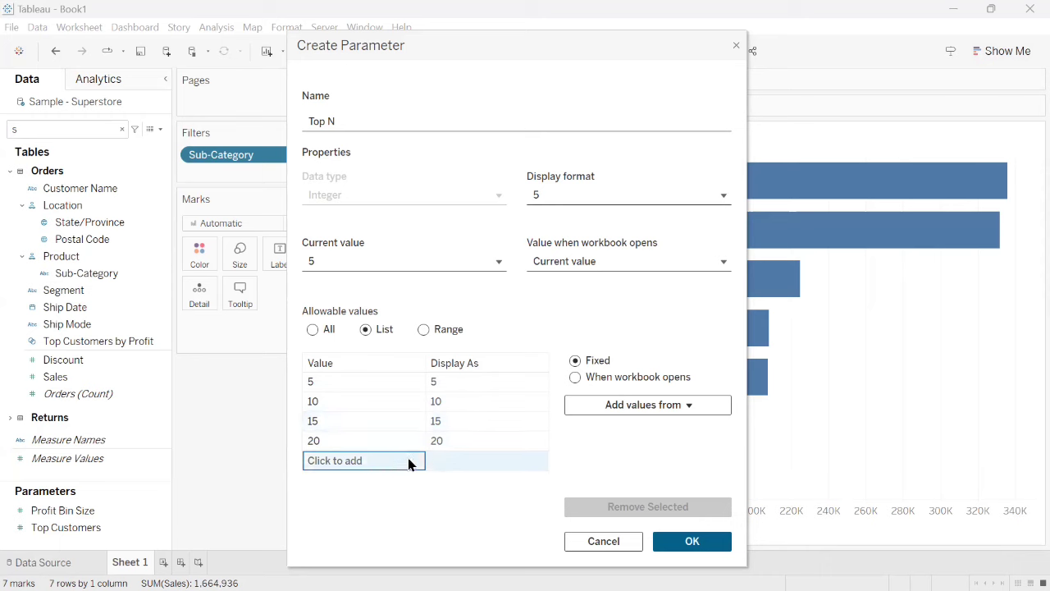
- Change the Top N parameter's allowable values to a range with minimum 1 and maximum 100
click(424, 329)
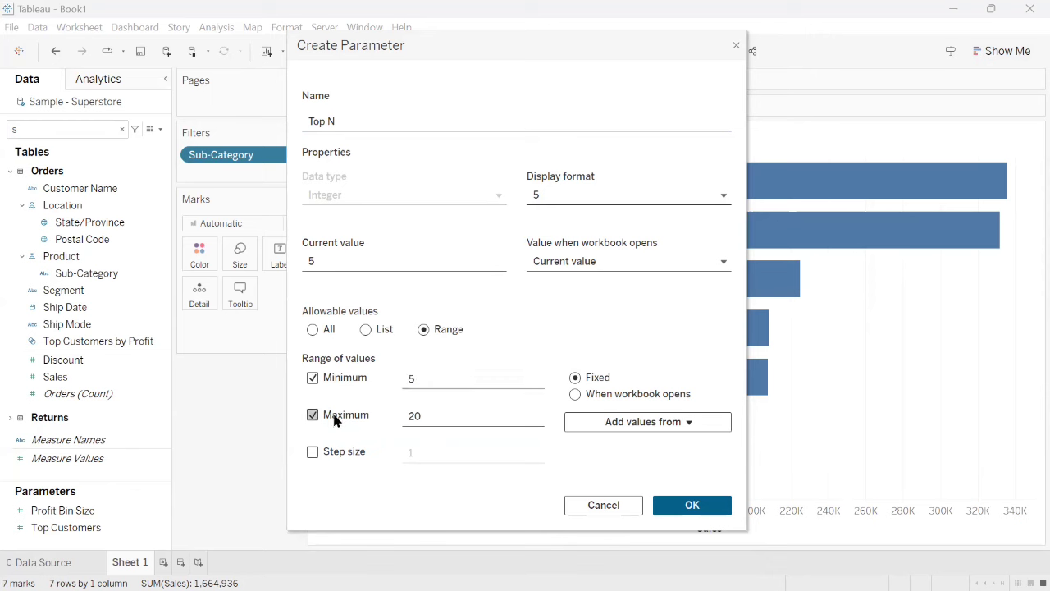
double_click(422, 378)
text(1)
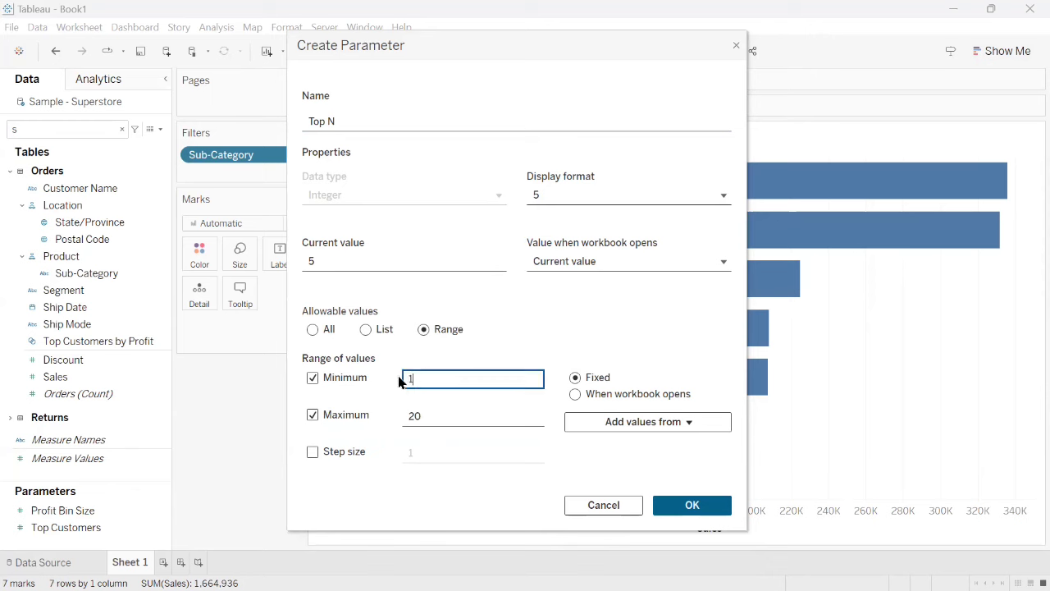
double_click(422, 415)
text(100)
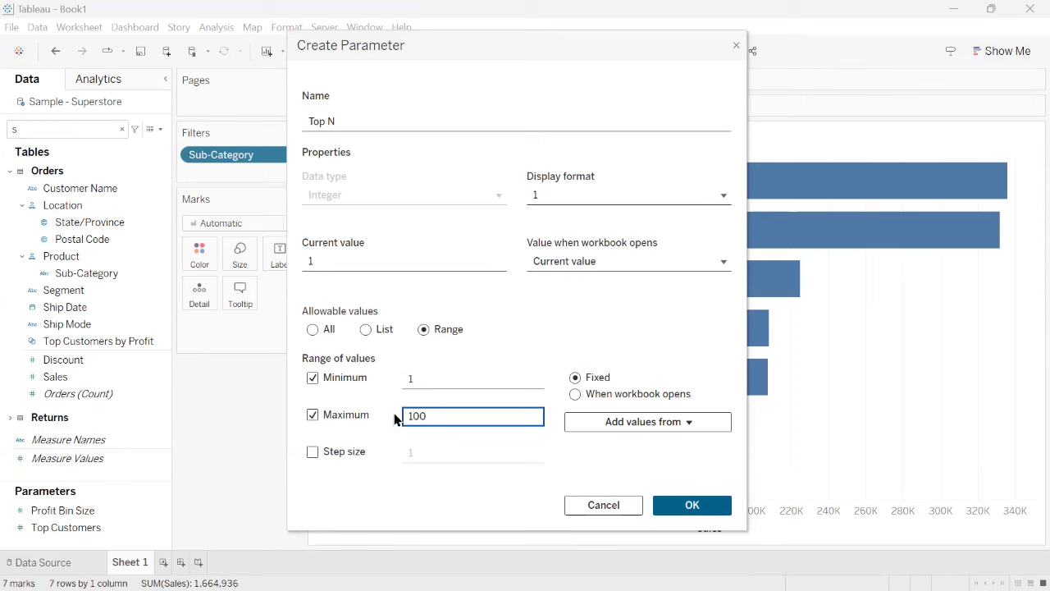
- Allow all values for the Top N parameter, create it, and apply it to the Sub-Category filter
click(314, 330)
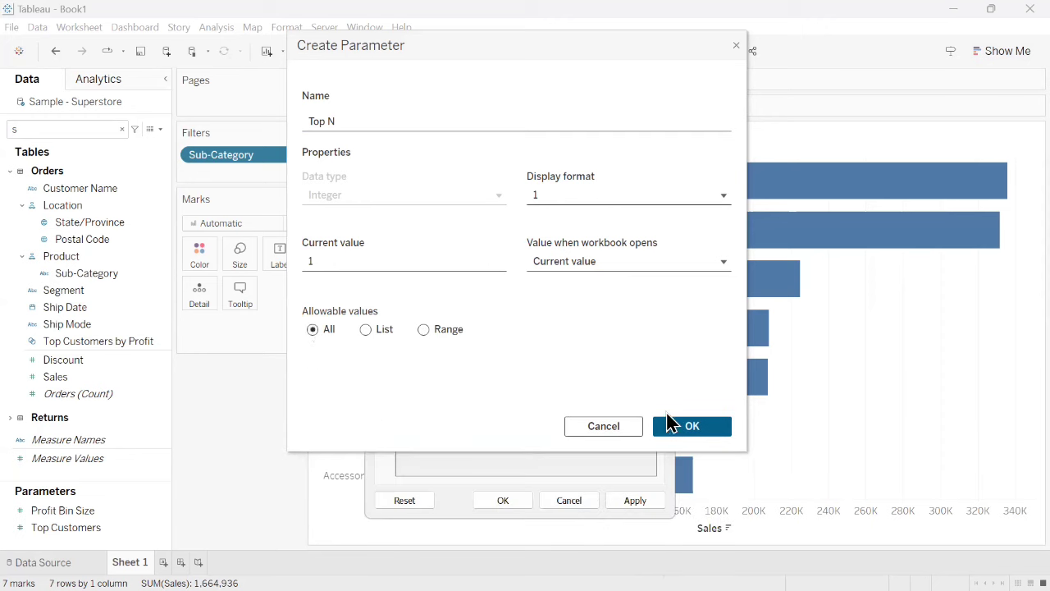
click(685, 425)
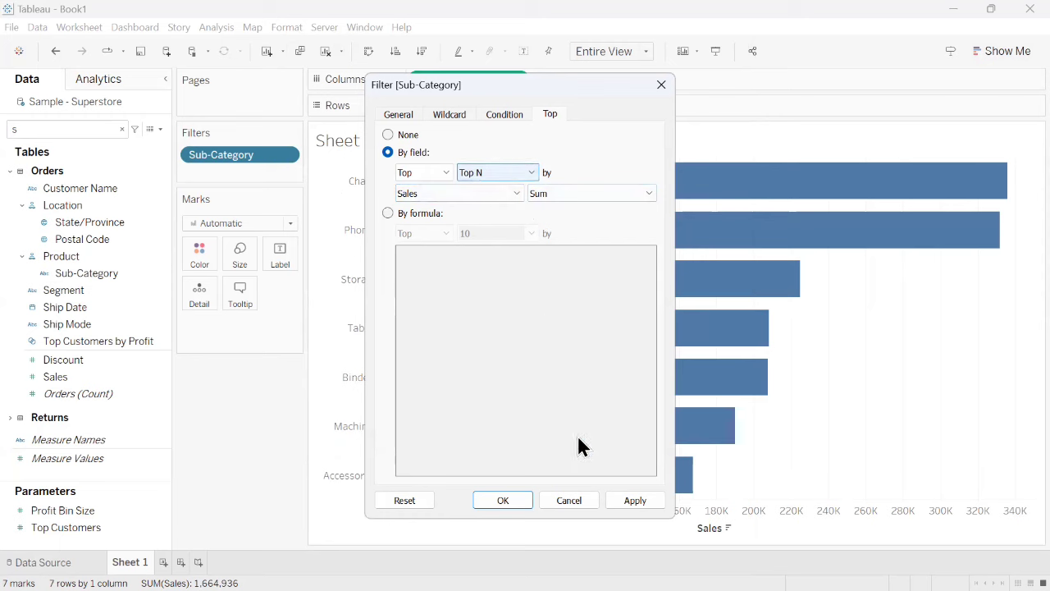
click(632, 501)
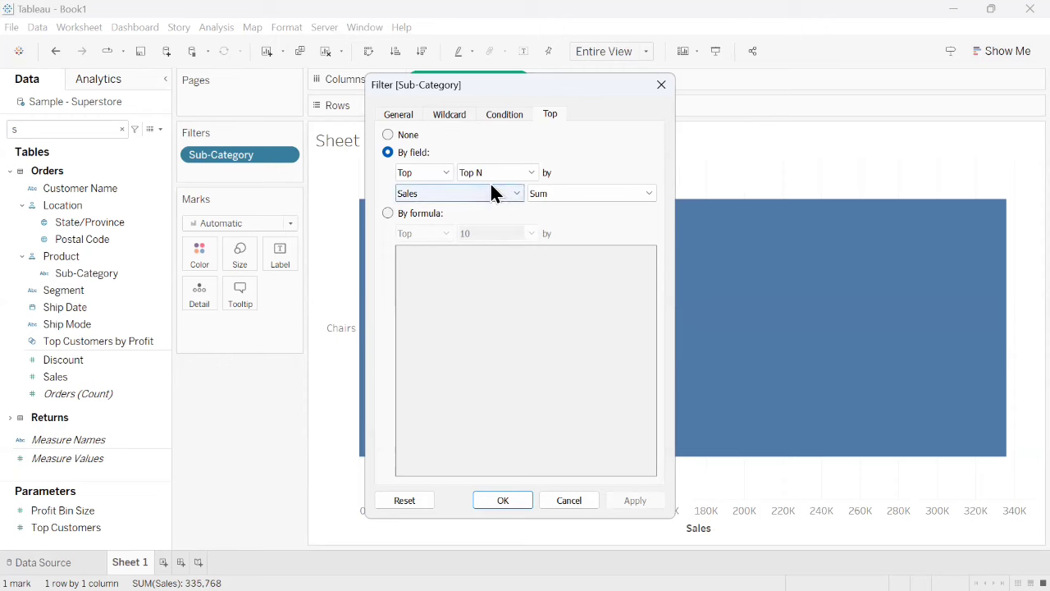
click(497, 500)
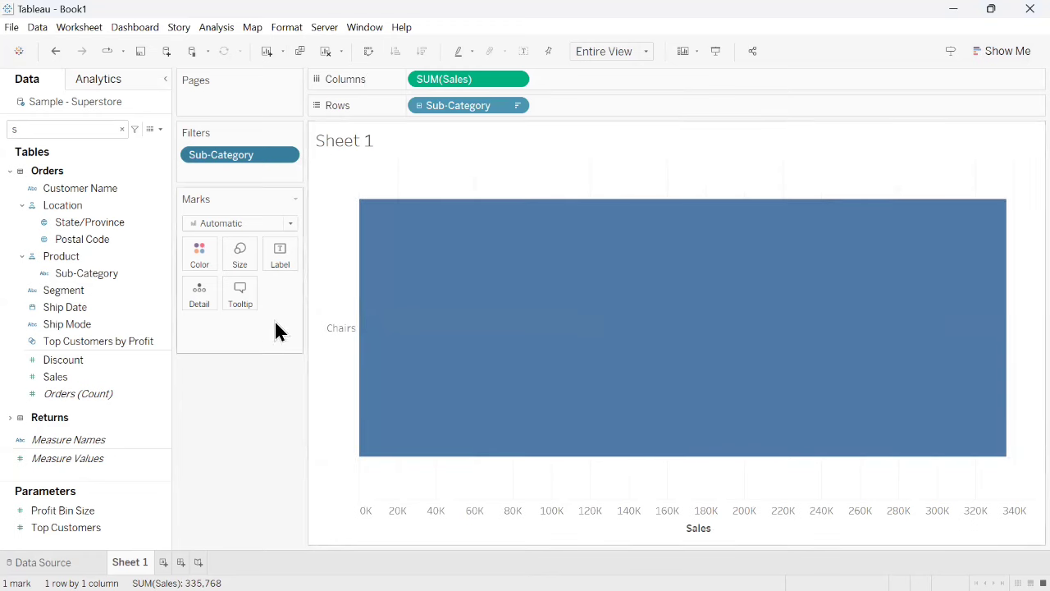
- Clear the field search and show the Top N parameter control on the sheet
click(122, 129)
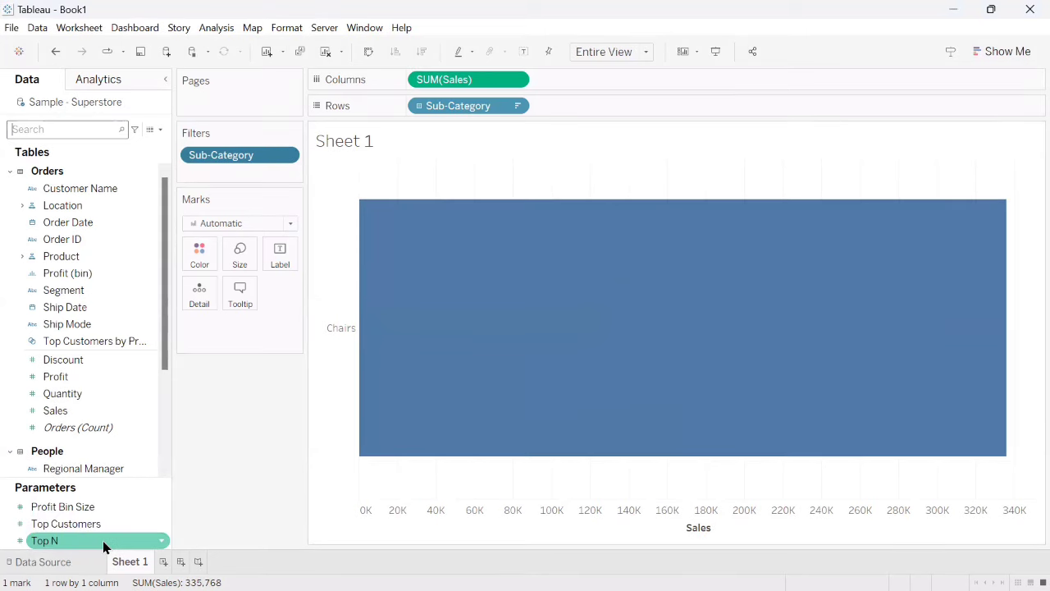
click(161, 541)
mouse_move(192, 487)
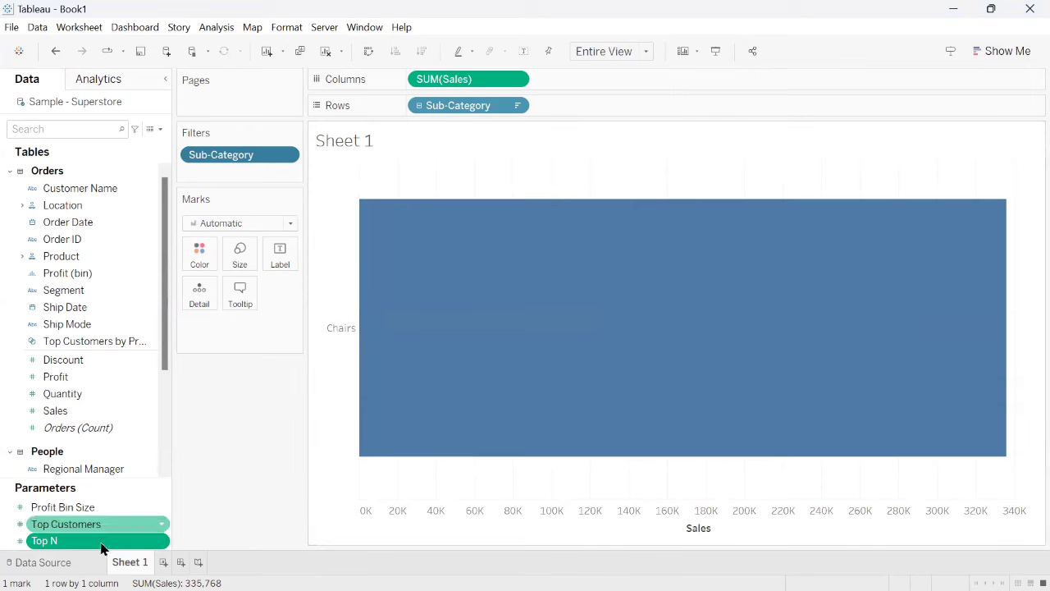
click(160, 541)
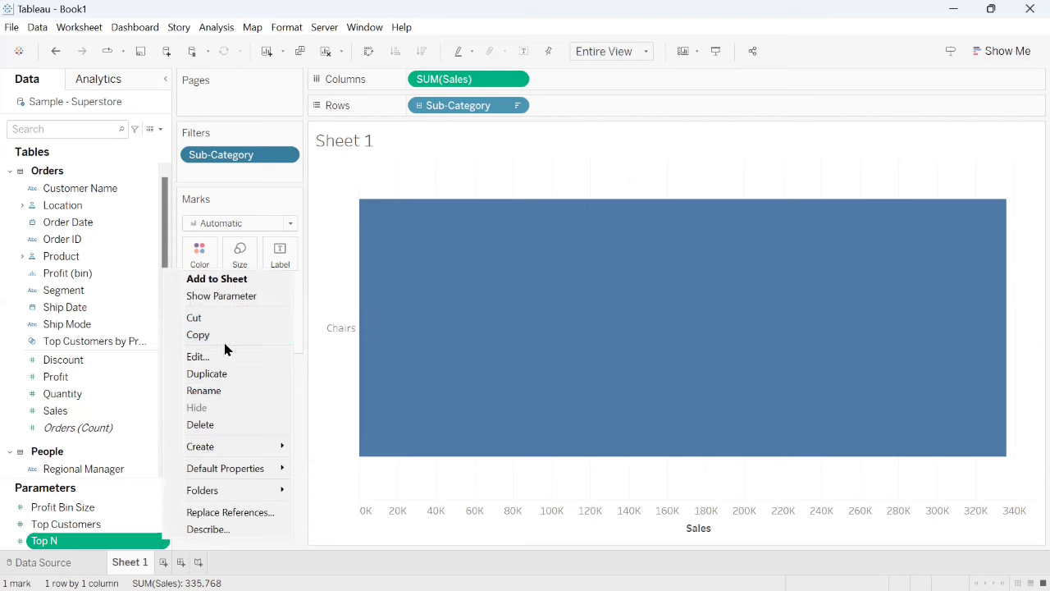
click(233, 302)
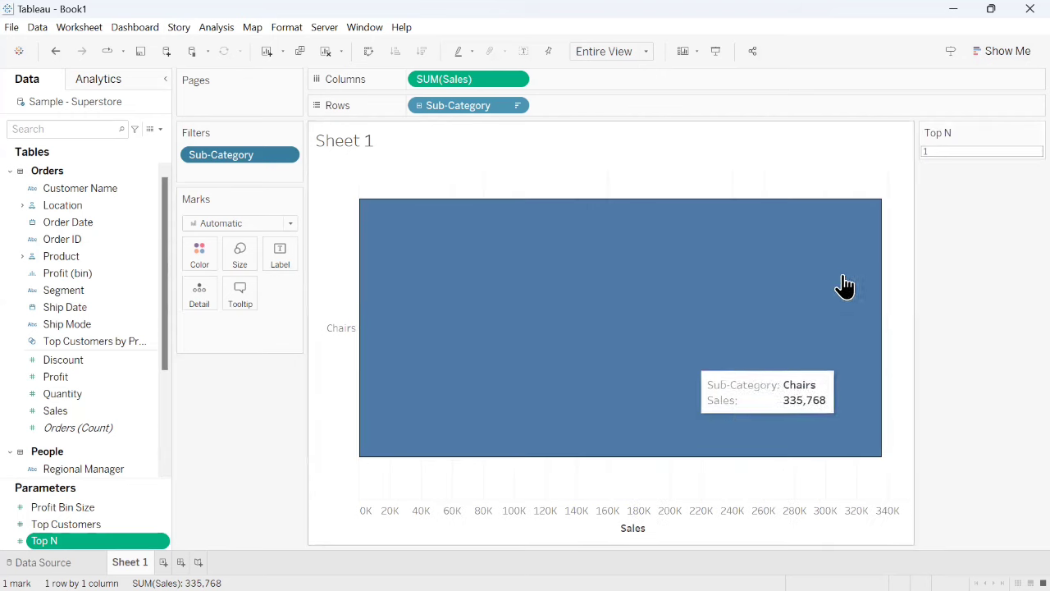
- Set the Top N parameter to 10
click(924, 153)
text(1)
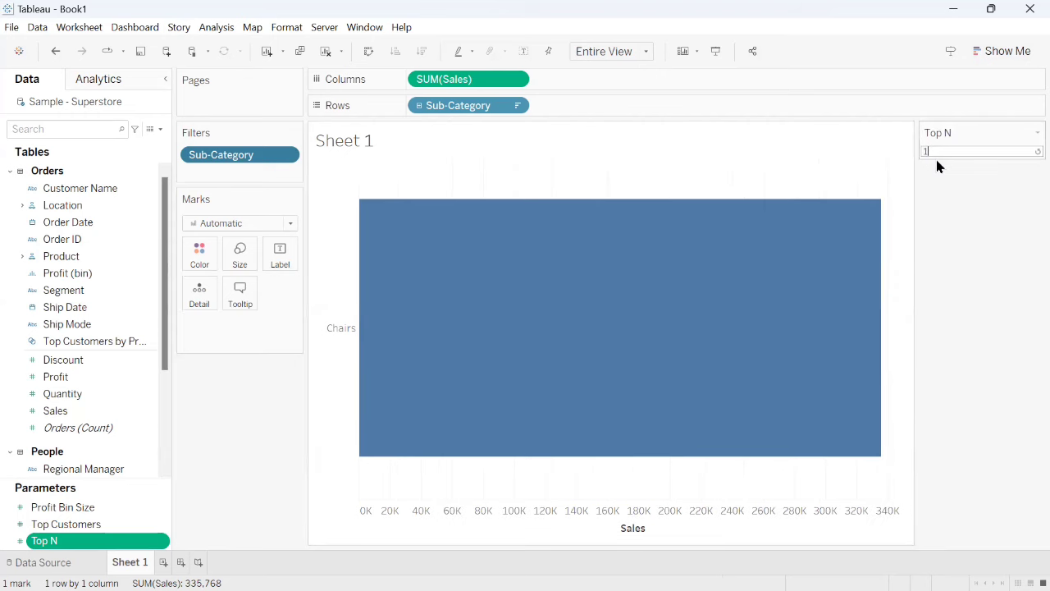
key(Return)
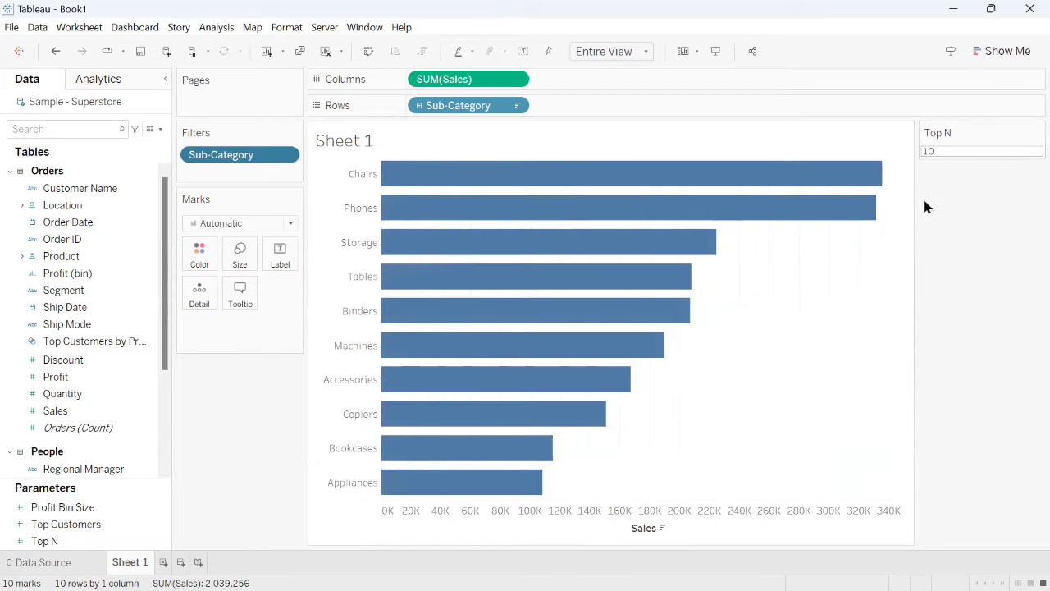
- Set the Top N parameter to 5
double_click(929, 153)
click(925, 154)
key(ctrl+a)
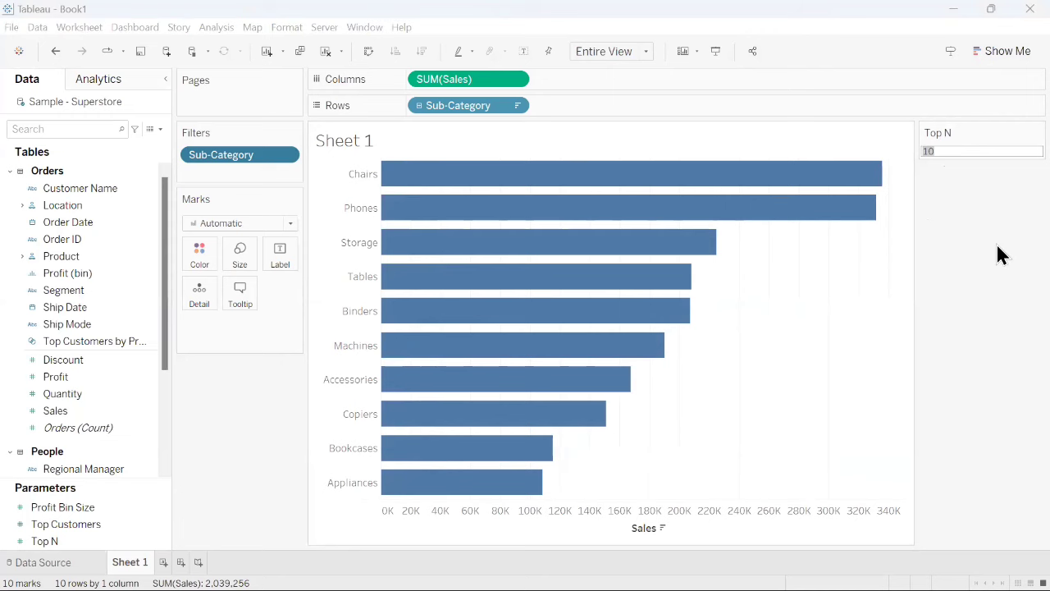
text(5)
key(Return)
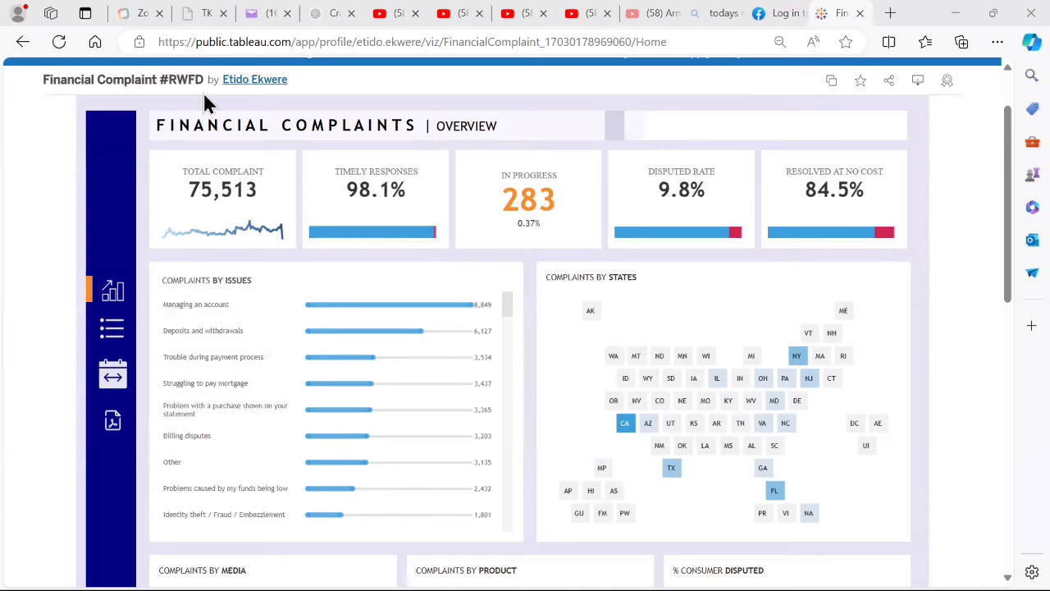
- Filter the Financial Complaints dashboard from start date 1/13/2016 to end date 8/19/2018, and hide the date filter
click(113, 380)
click(114, 384)
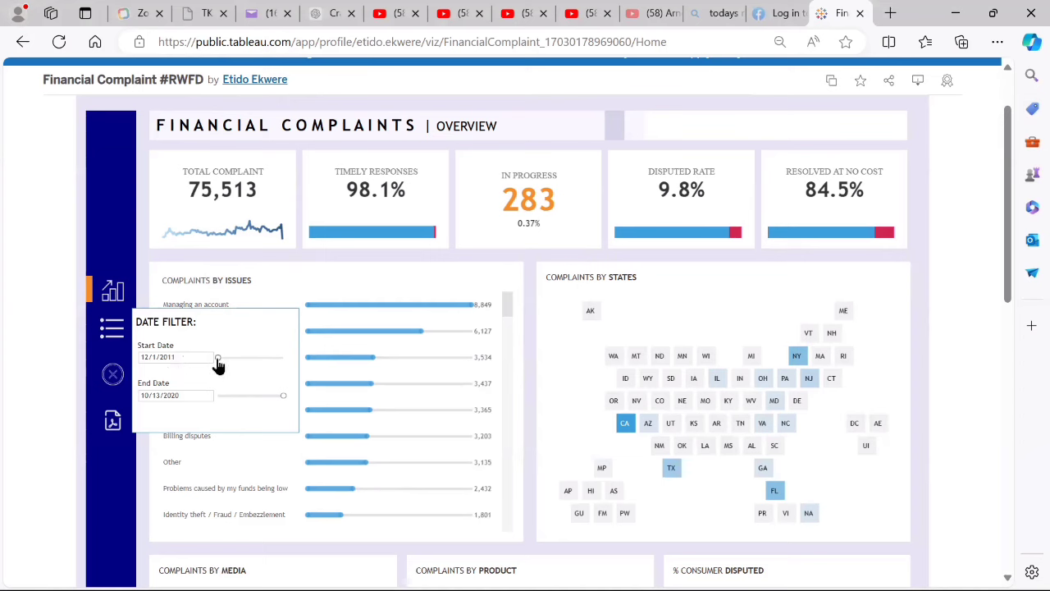
drag(218, 363, 250, 368)
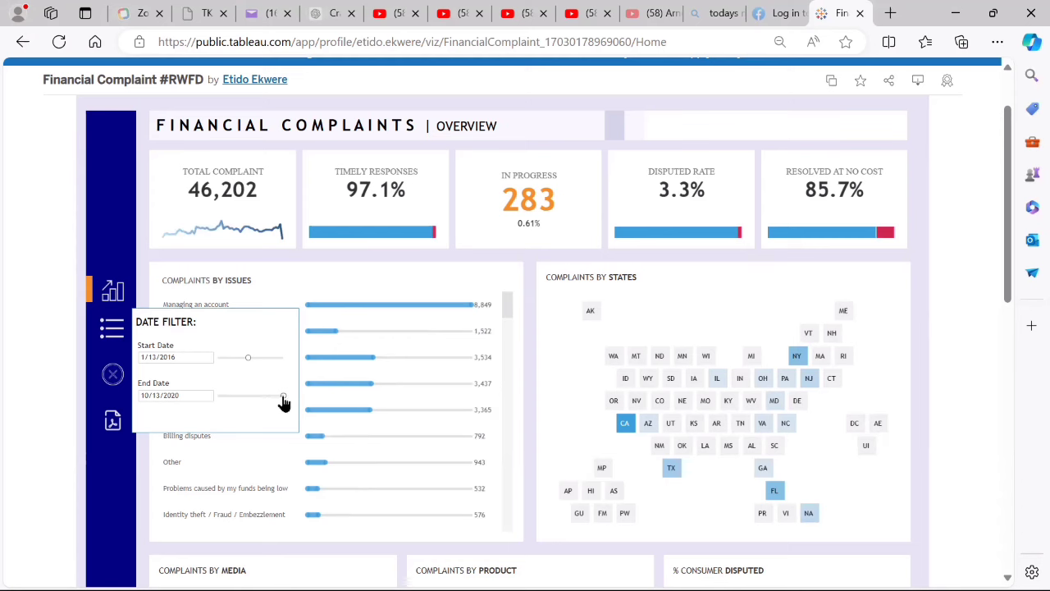
mouse_move(283, 395)
mouse_down()
mouse_move(256, 399)
mouse_move(269, 398)
mouse_up()
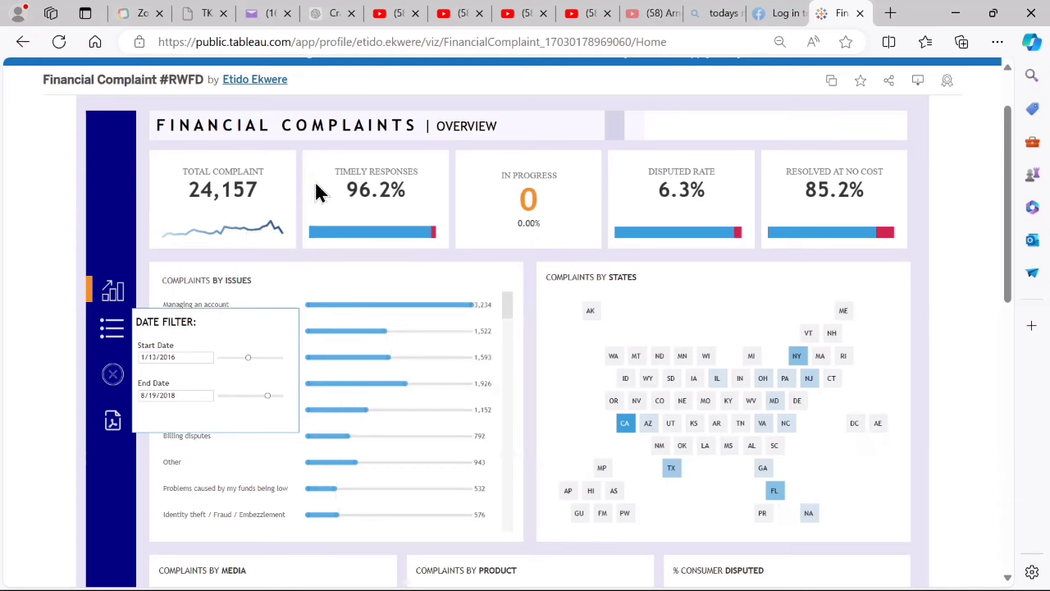
click(112, 373)
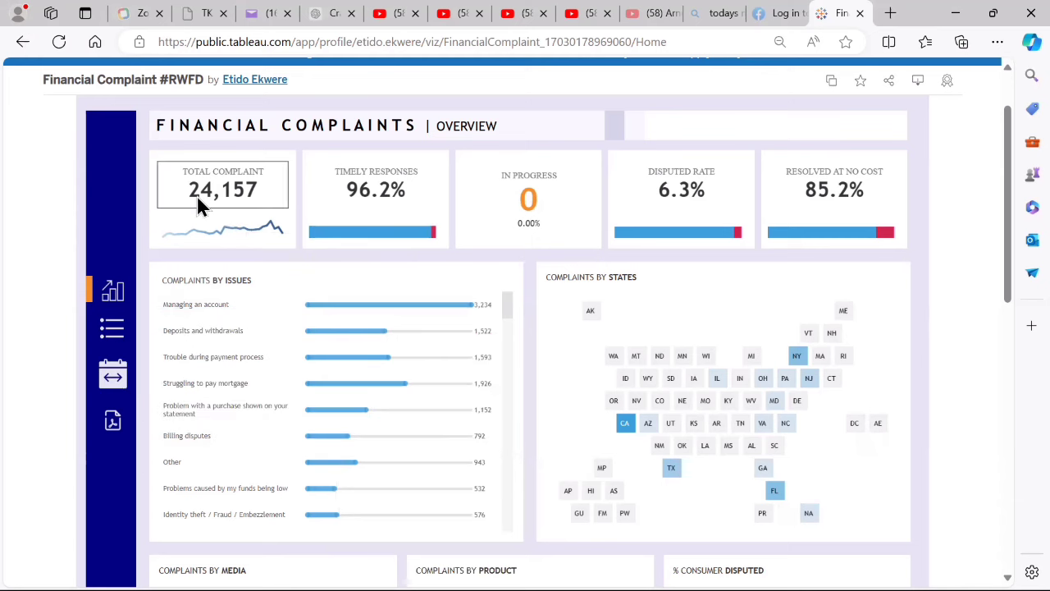
mouse_move(230, 371)
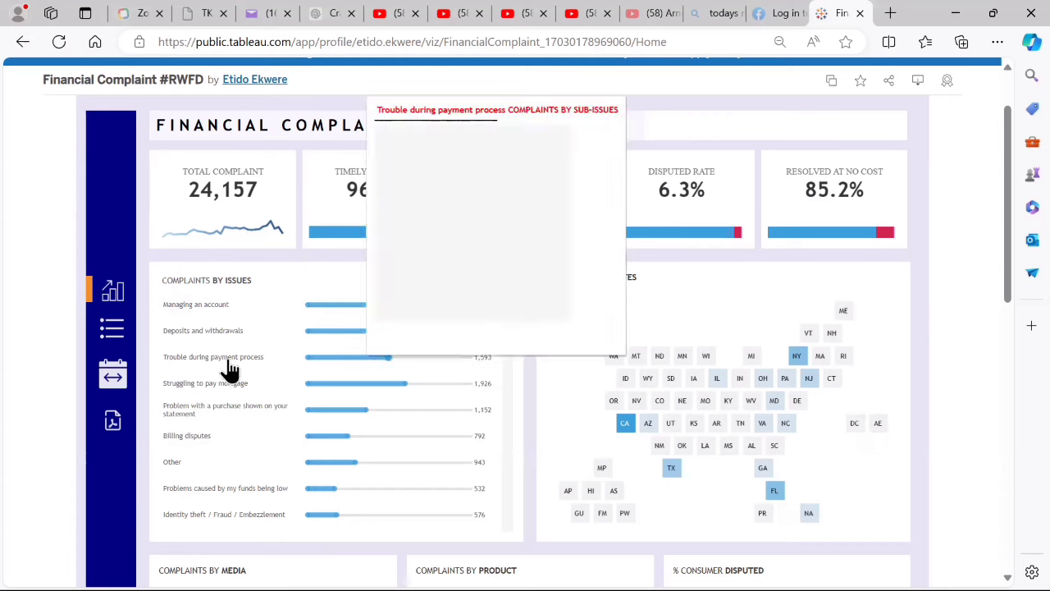
- Reopen the dashboard's date filter and return the start date to 12/1/2011 and the end date to 10/13/2020
click(113, 380)
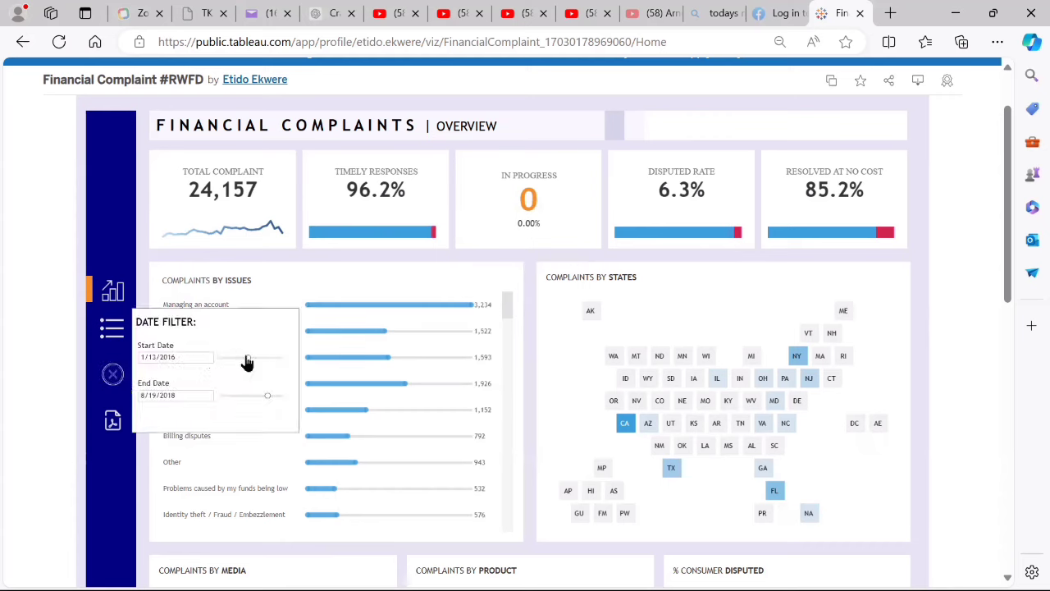
drag(245, 358, 217, 360)
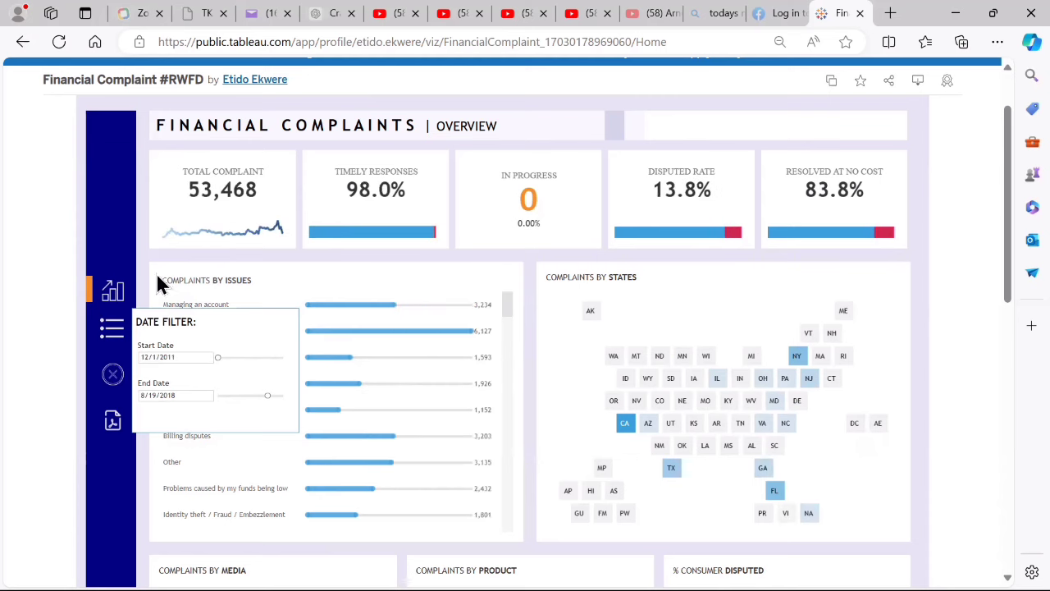
drag(268, 397, 298, 410)
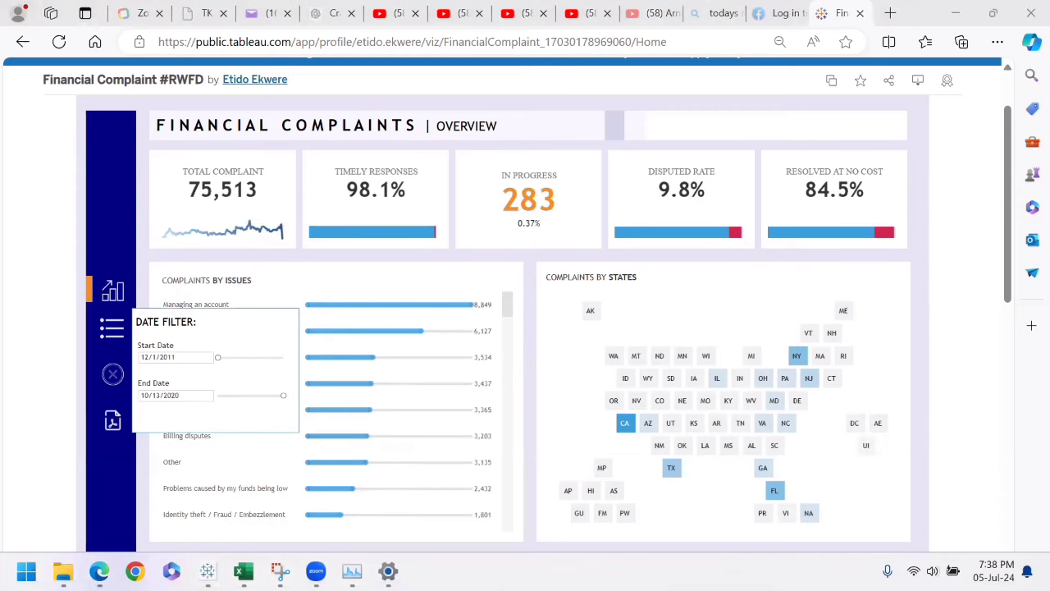
- Switch back to the Book1 workbook in Tableau
mouse_move(206, 571)
click(270, 527)
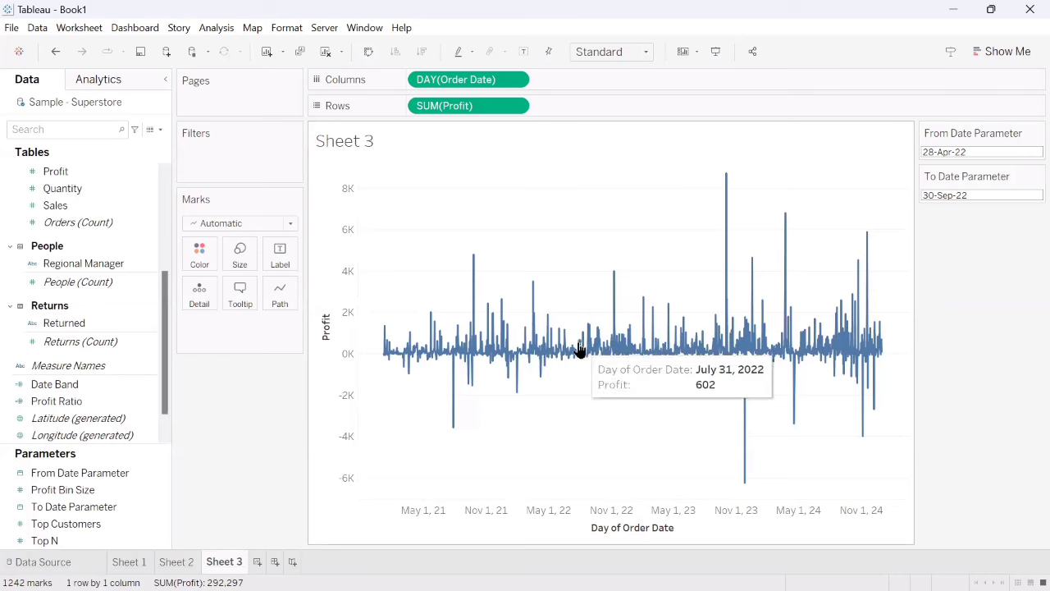
click(164, 472)
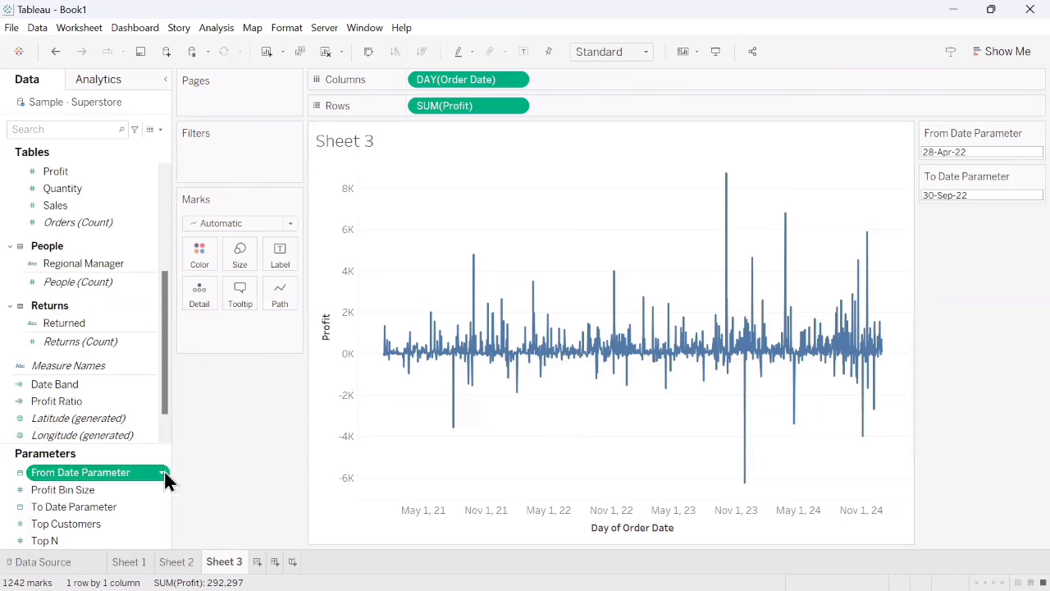
click(164, 472)
click(160, 128)
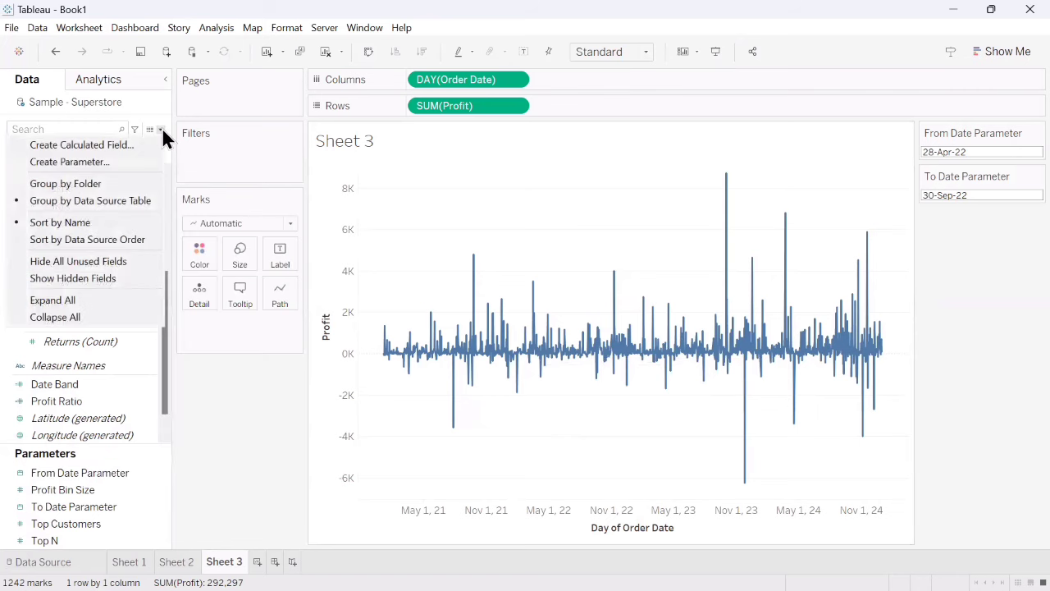
click(105, 143)
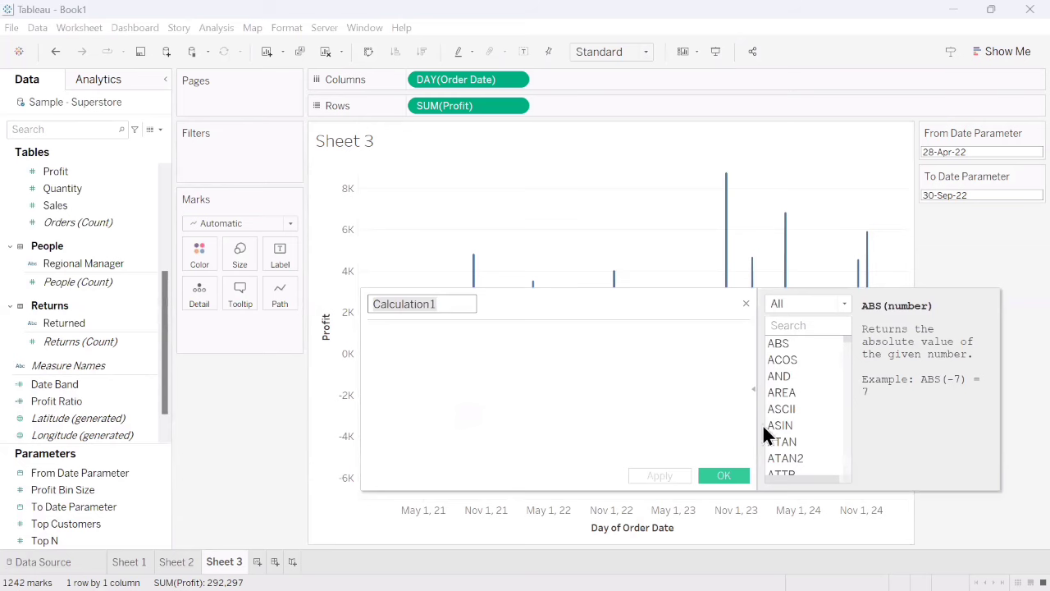
click(746, 304)
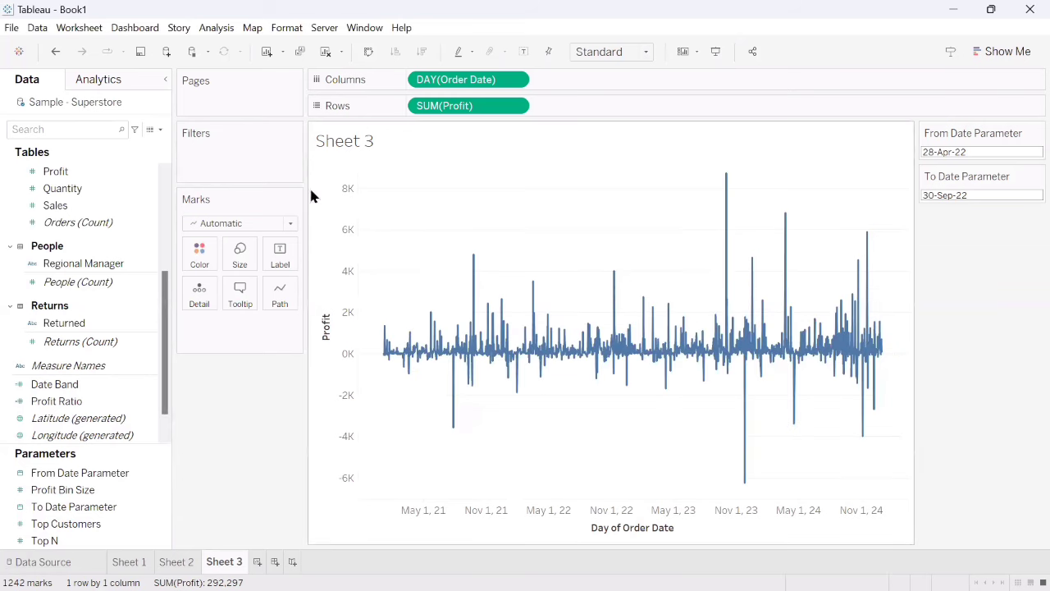
click(161, 130)
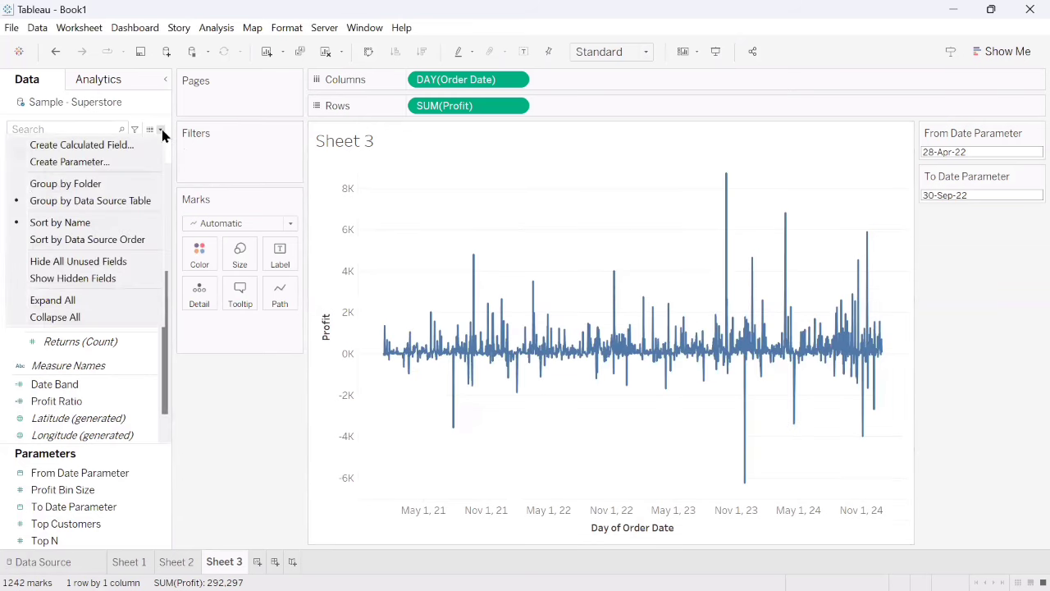
click(72, 162)
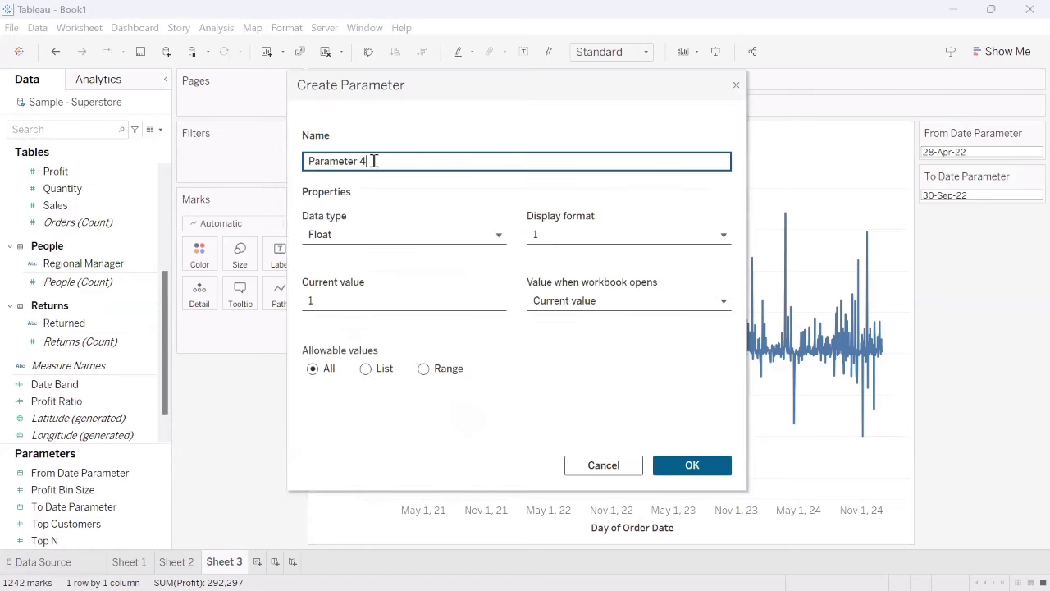
drag(374, 160, 251, 153)
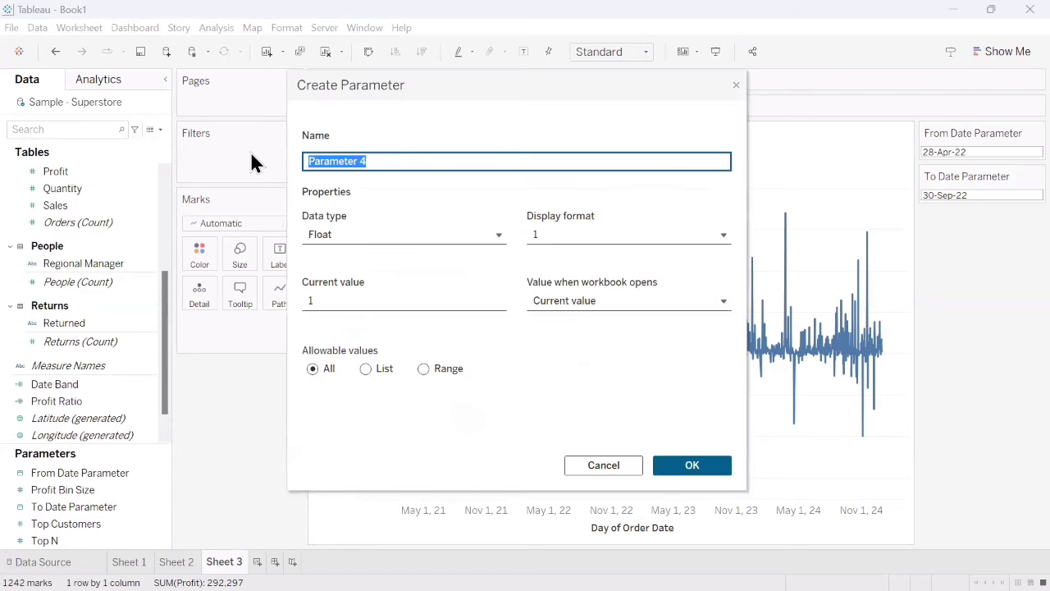
text(From Date)
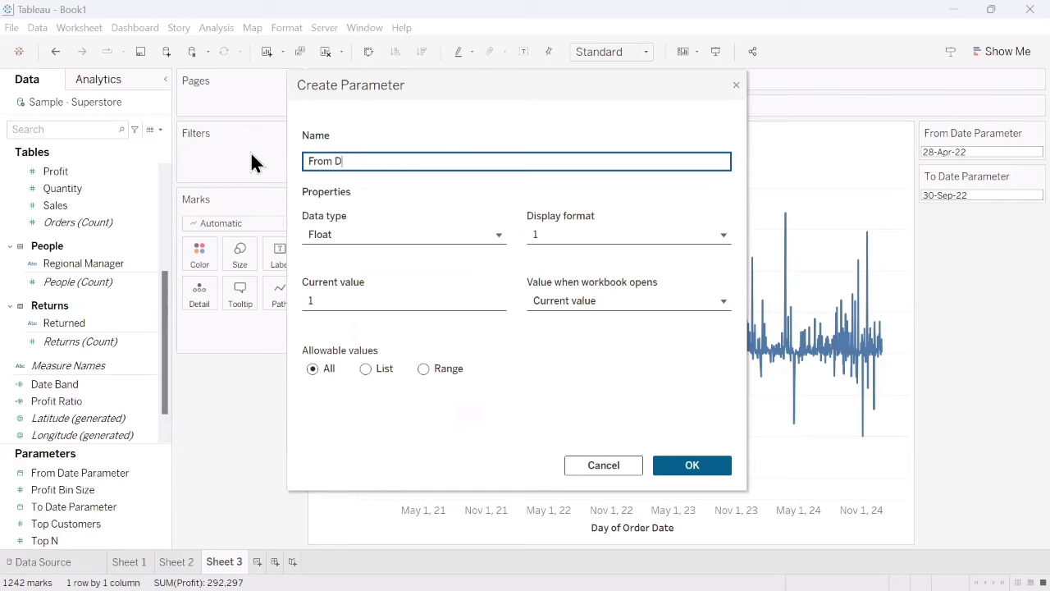
click(373, 234)
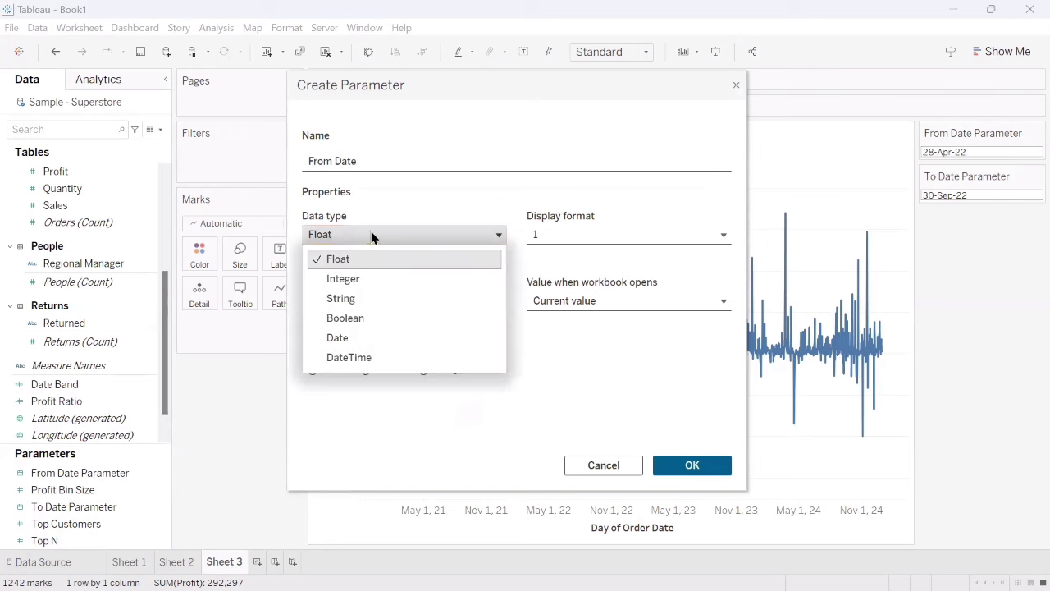
click(342, 340)
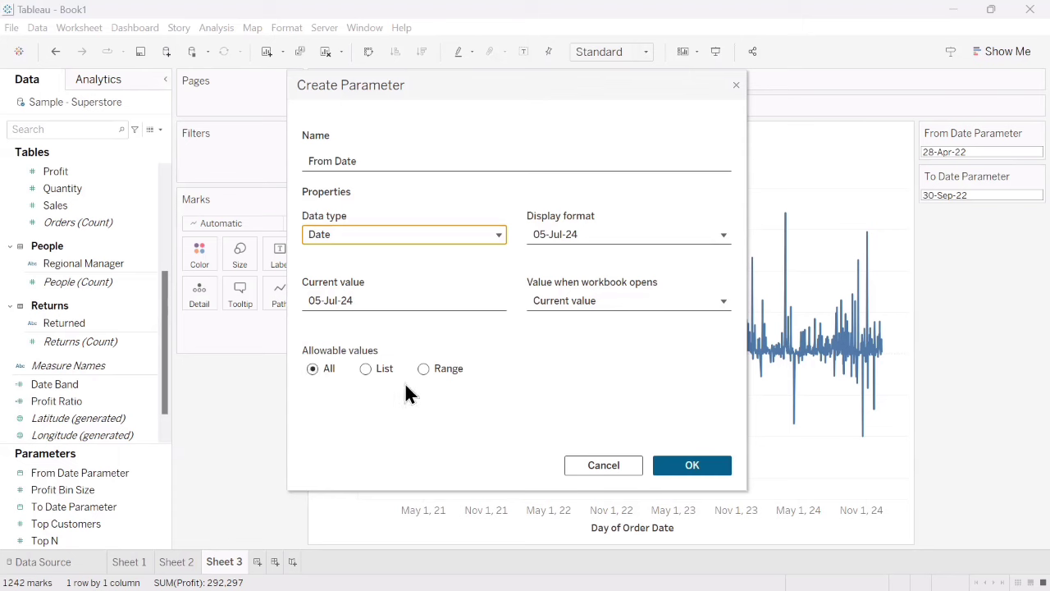
click(686, 473)
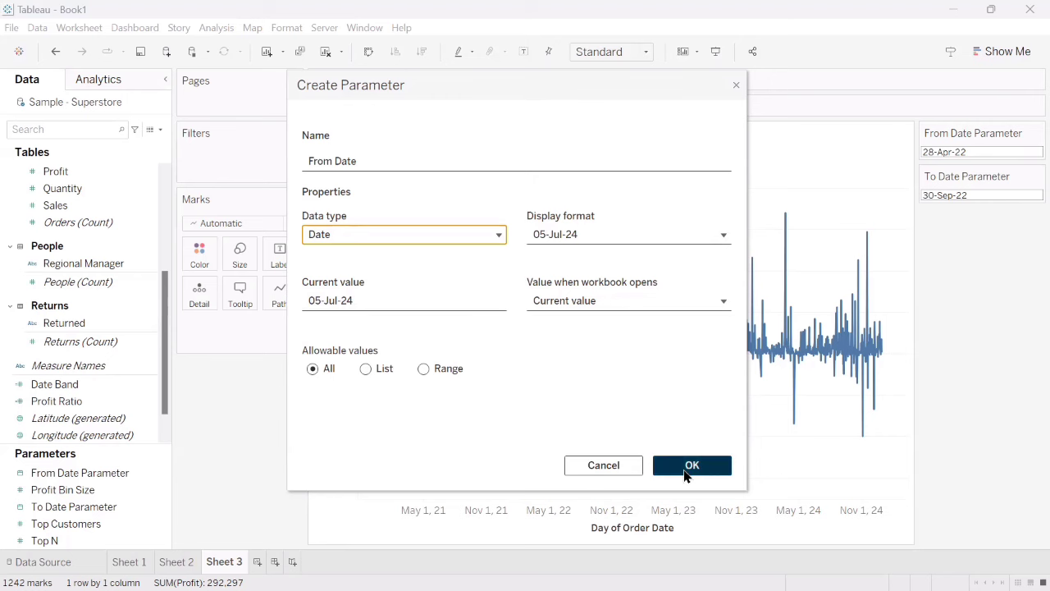
click(605, 474)
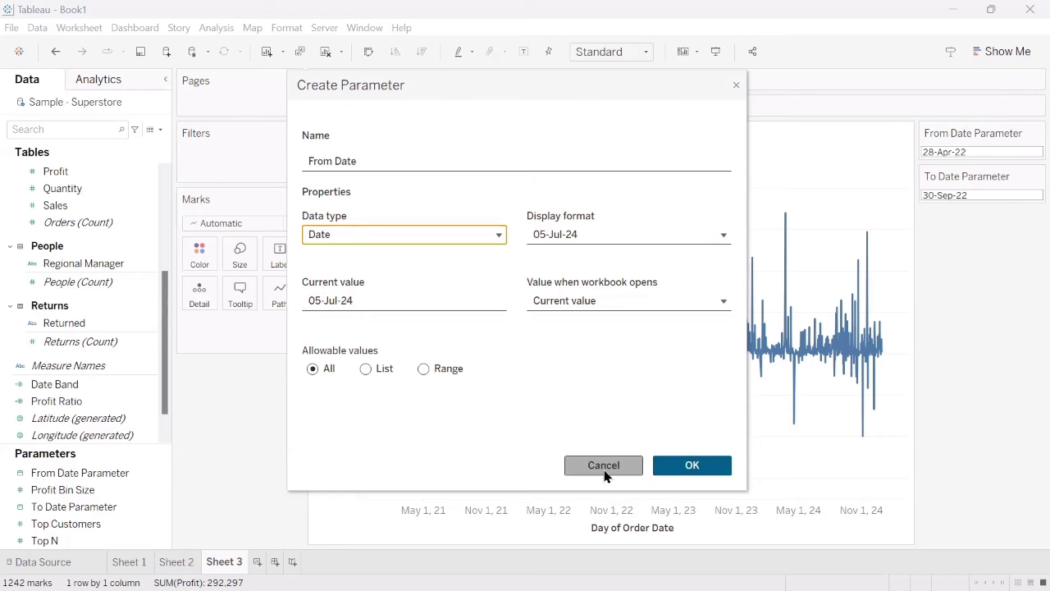
click(604, 465)
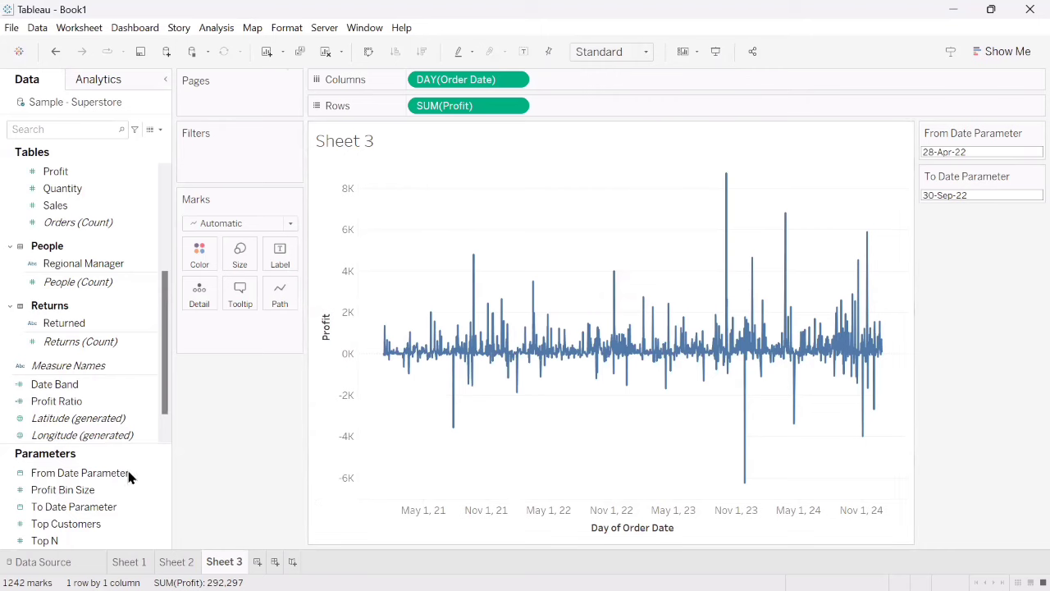
- Review the definitions of From Date Parameter and To Date Parameter and check whether their parameter controls are shown
click(158, 474)
click(159, 472)
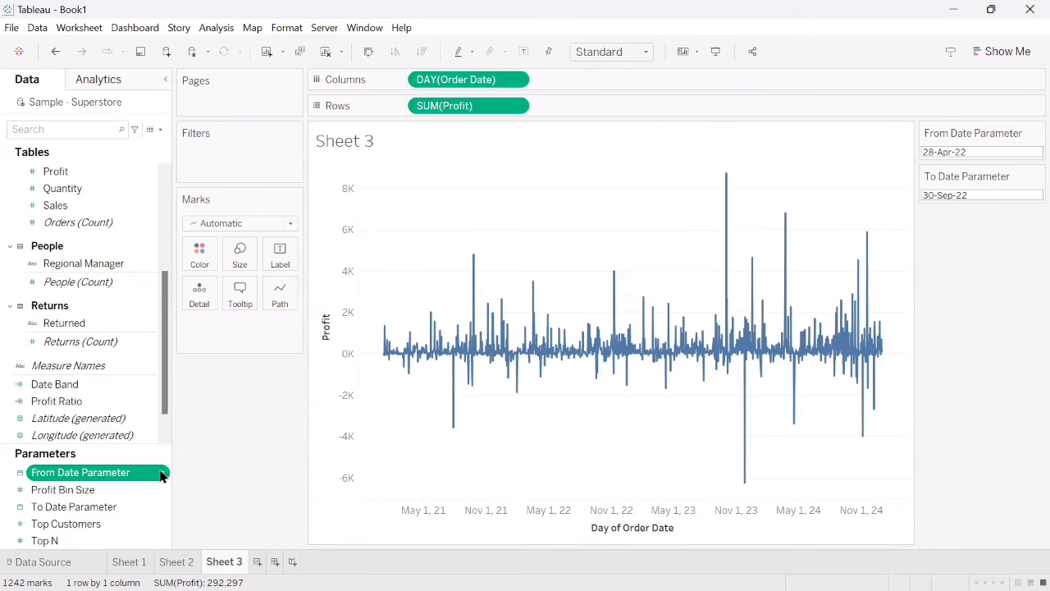
right_click(160, 474)
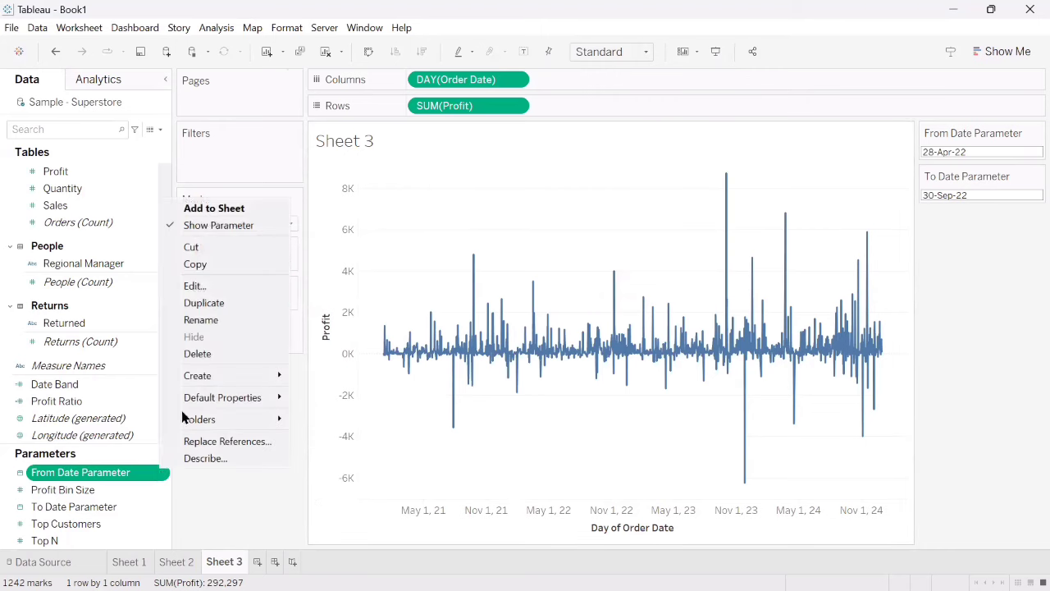
click(215, 285)
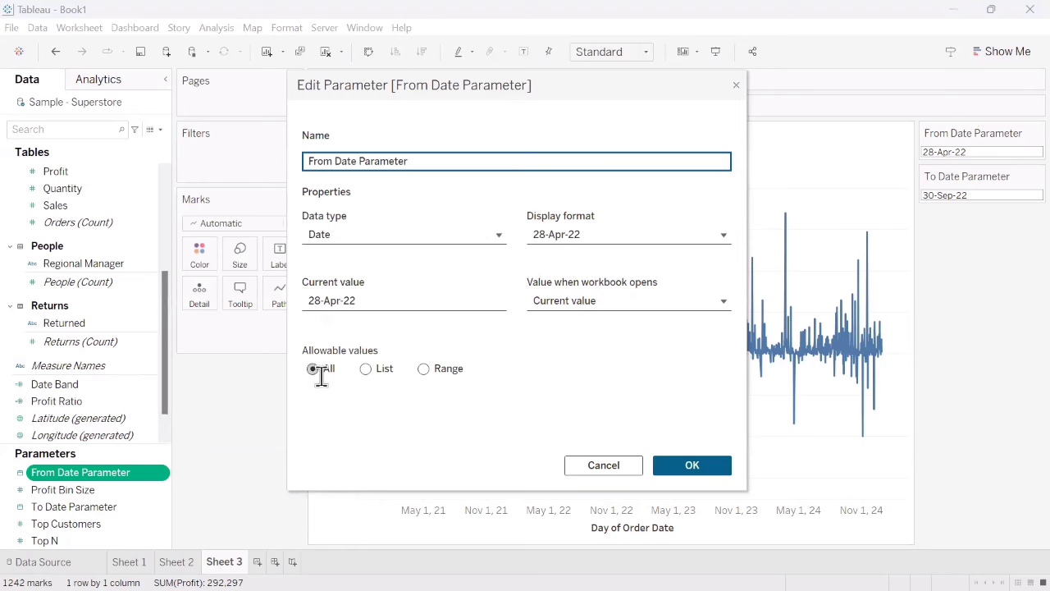
click(661, 464)
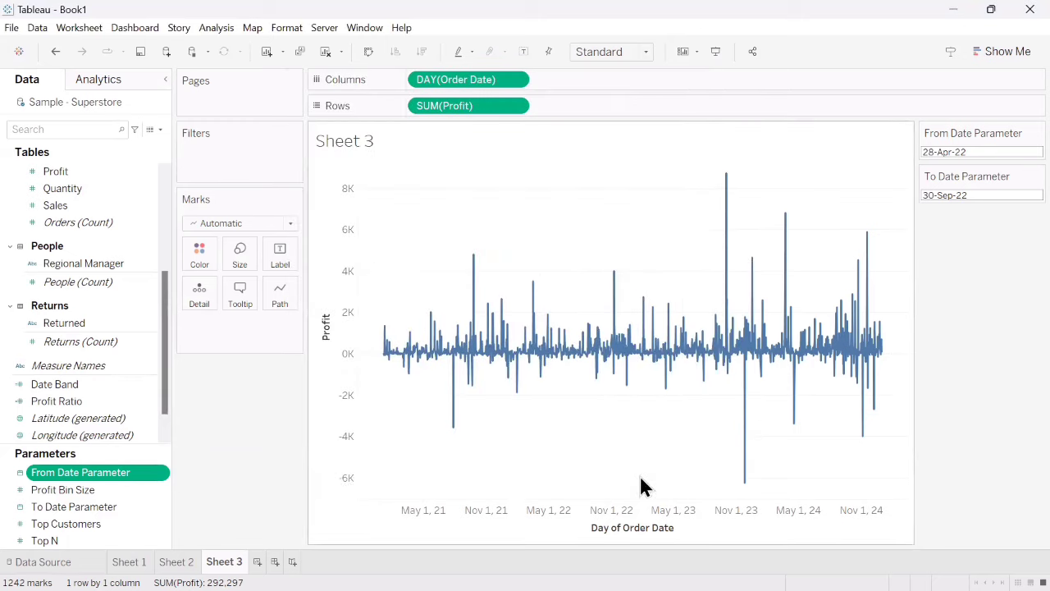
right_click(160, 512)
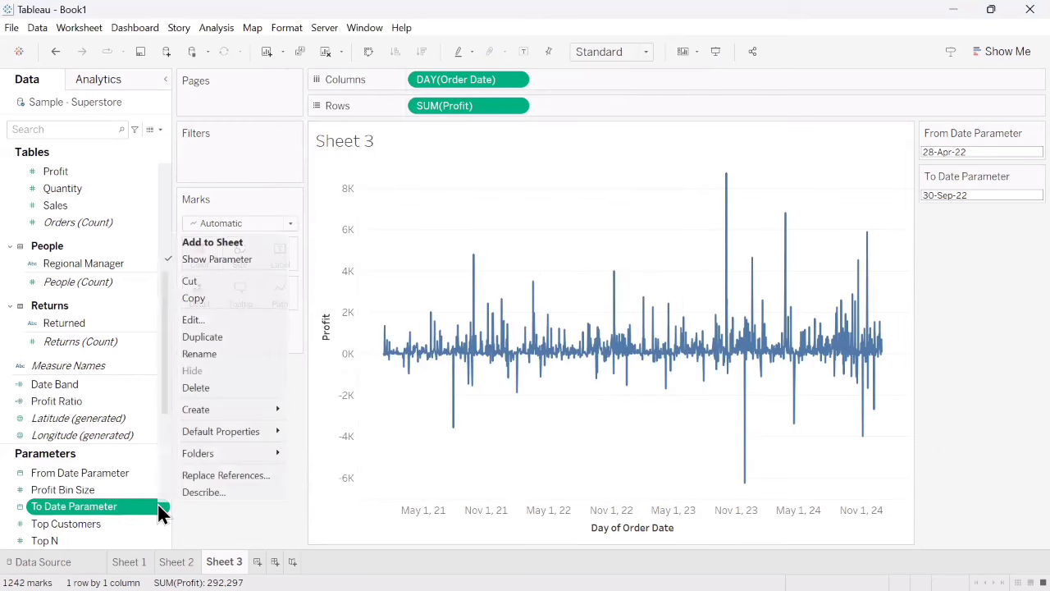
click(199, 320)
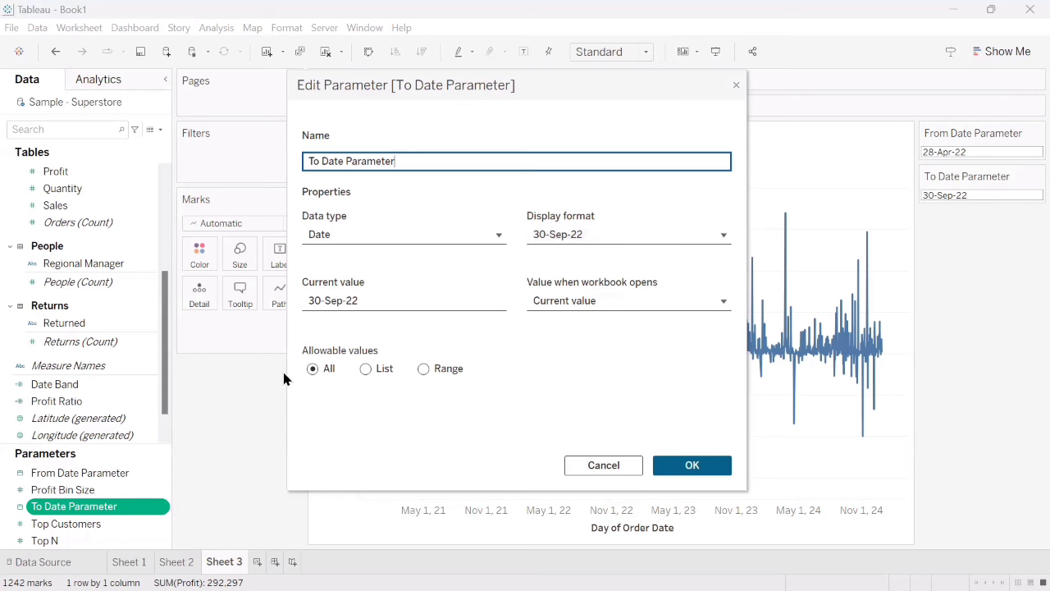
click(694, 466)
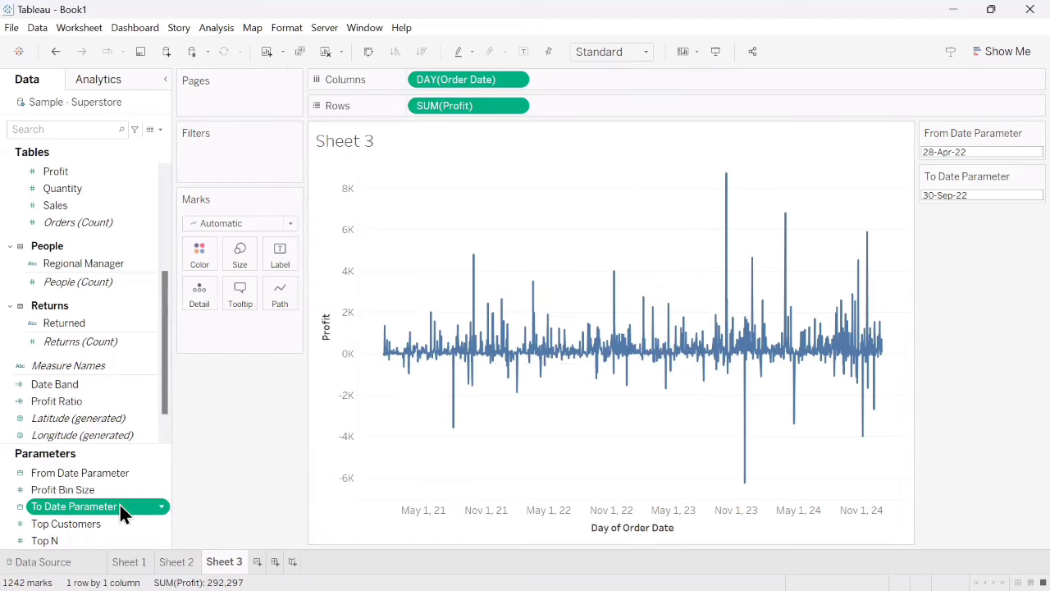
right_click(160, 475)
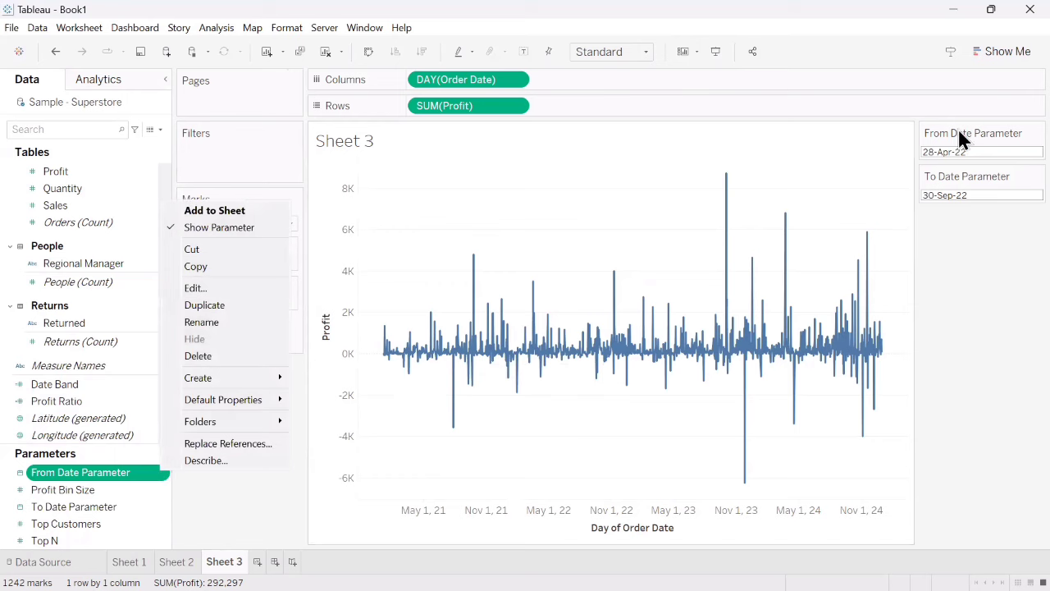
click(151, 507)
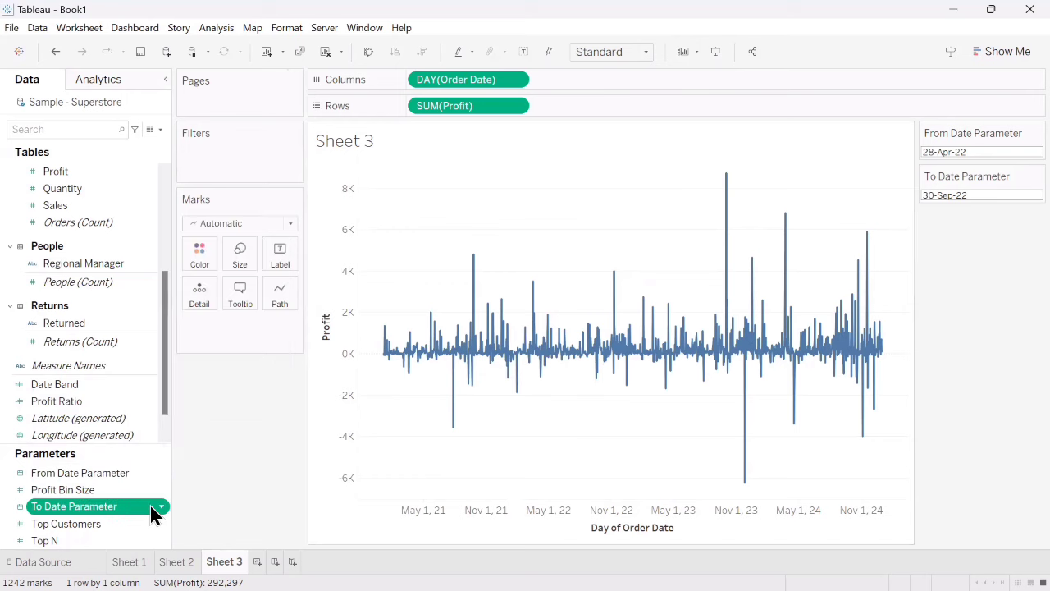
right_click(159, 511)
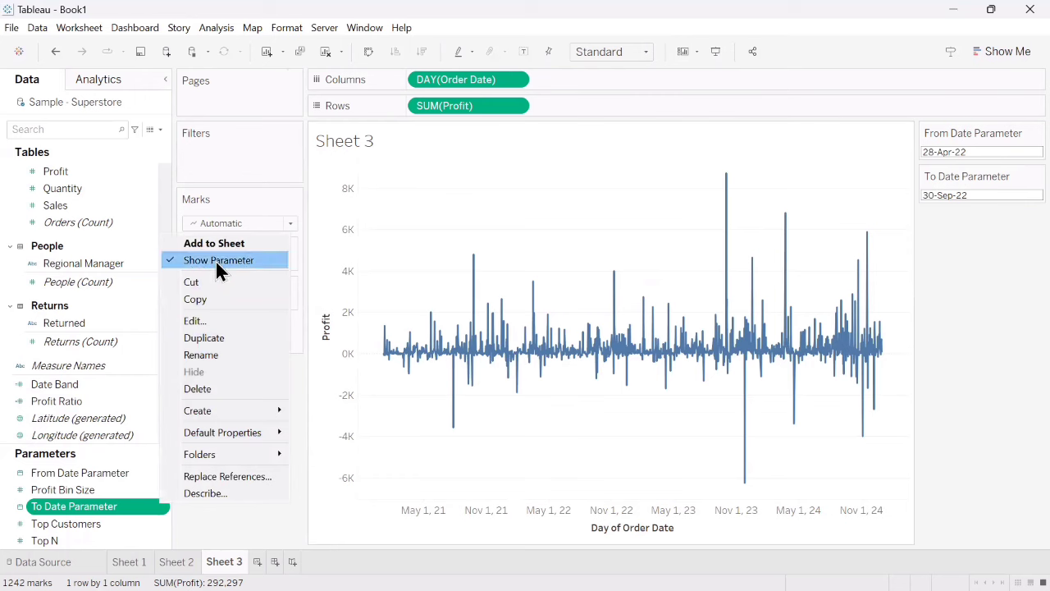
- Set the From Date Parameter to 01-Jan-22
click(958, 156)
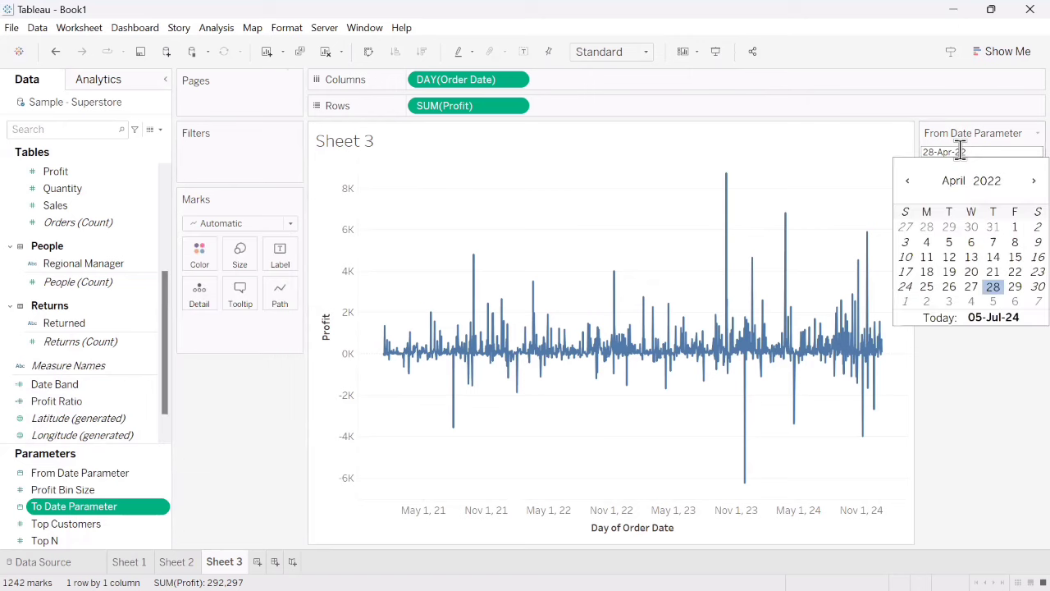
click(908, 181)
click(909, 182)
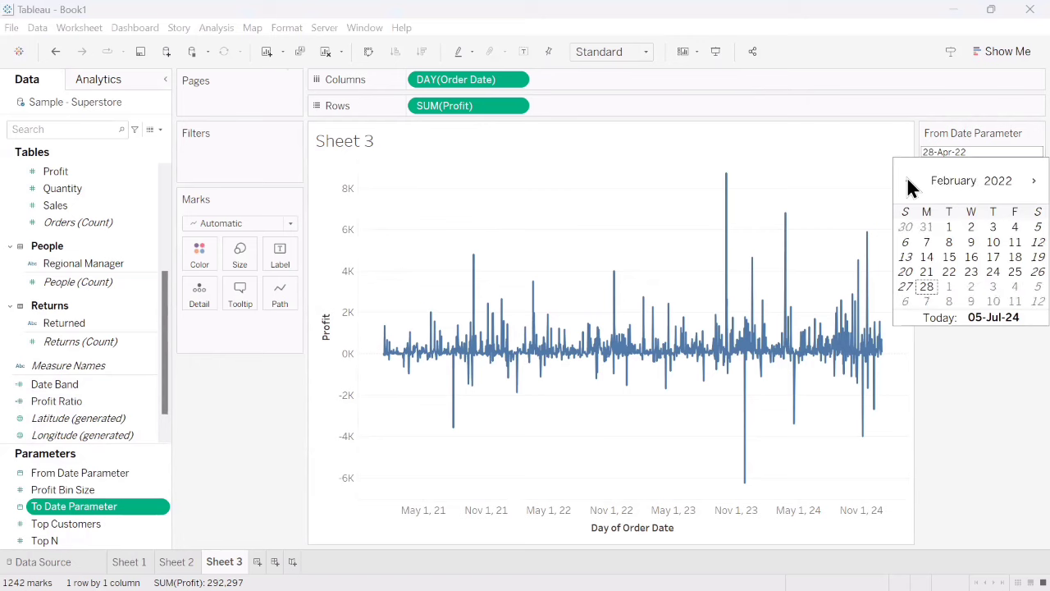
click(908, 181)
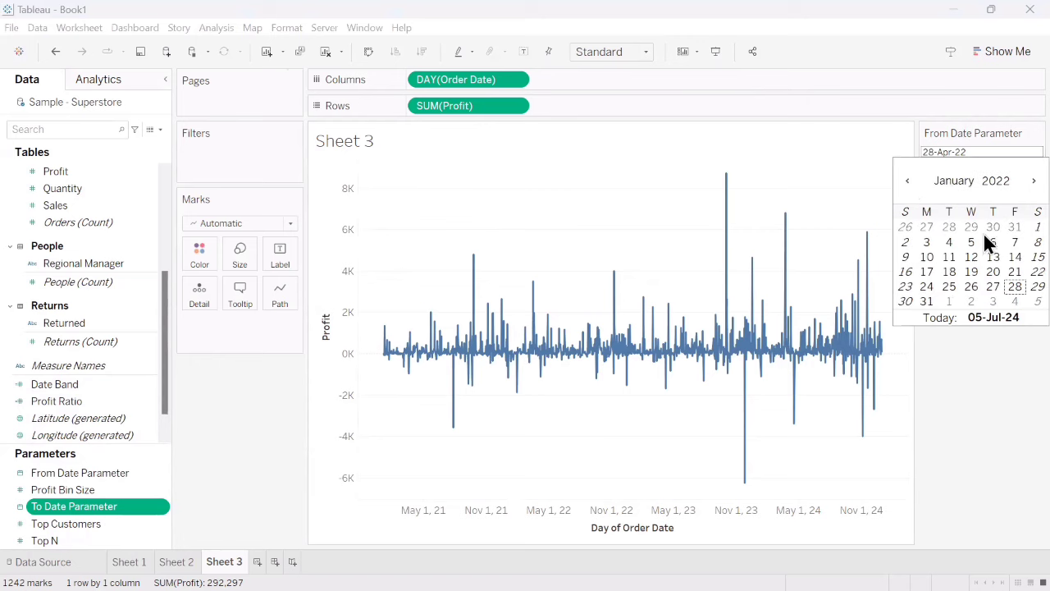
click(1015, 227)
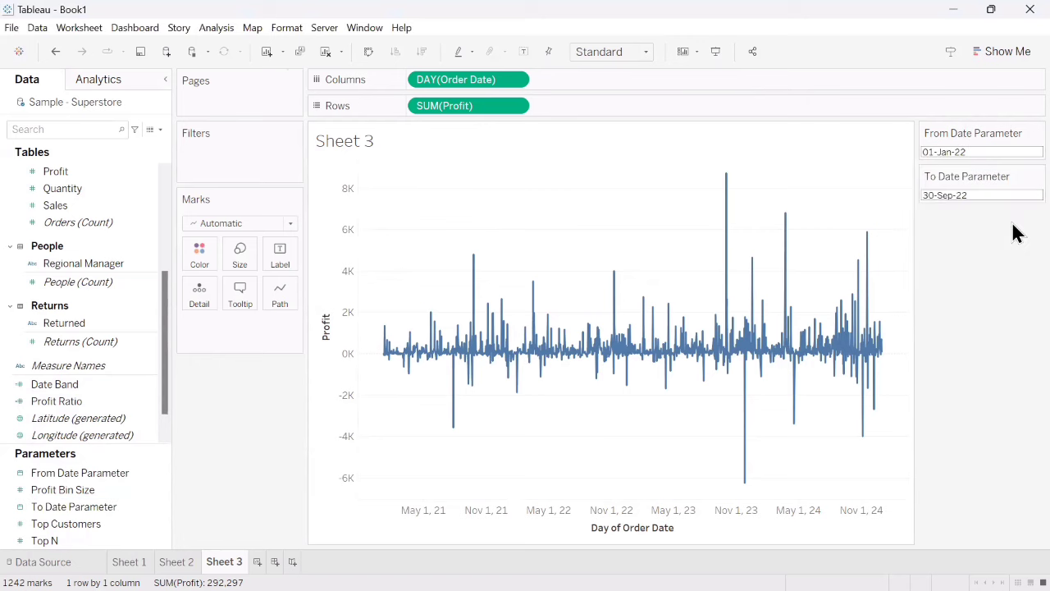
- Set the To Date Parameter to 30-Oct-22
click(984, 196)
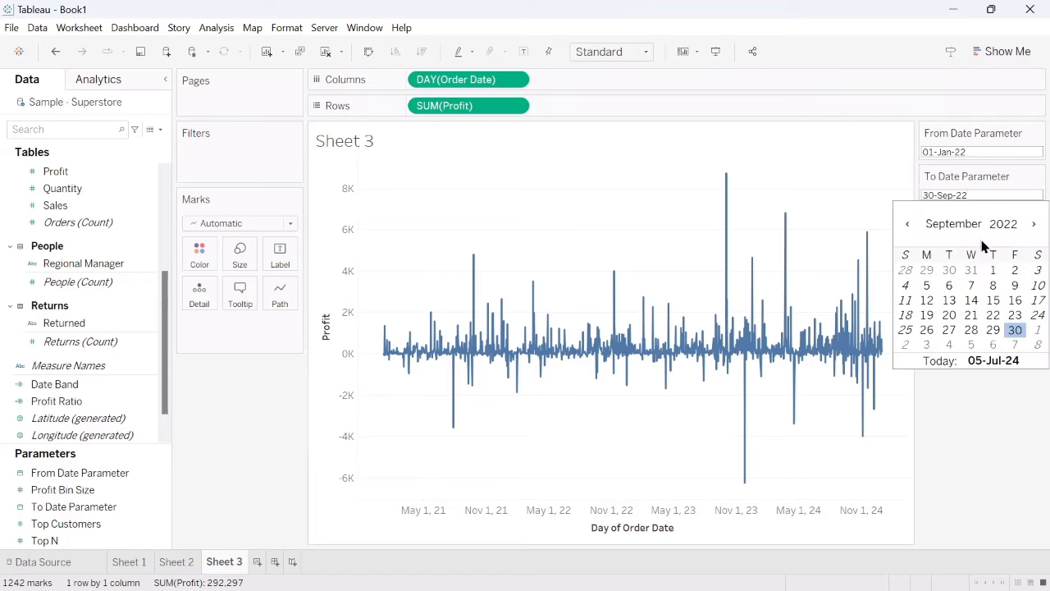
click(1032, 223)
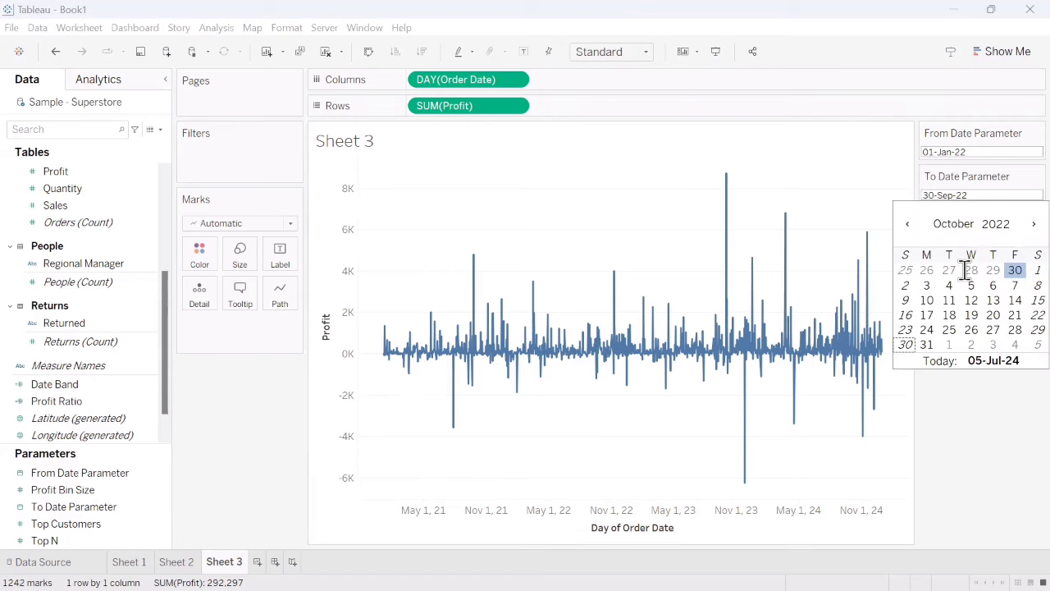
click(905, 345)
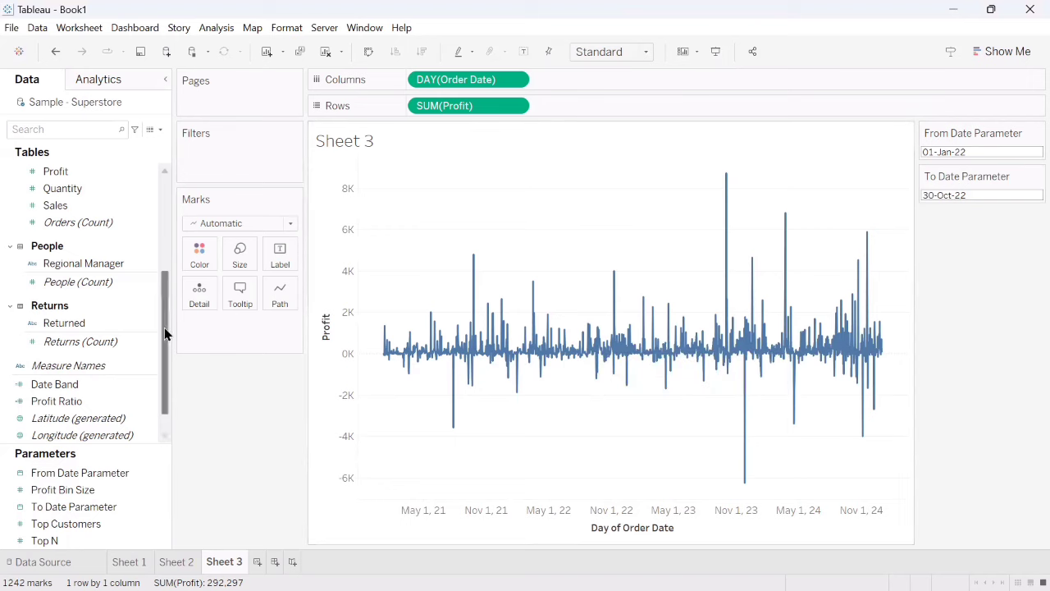
- Add a per-pane reference band for DAY(Order Date) that starts at From Date Parameter, with its start labelled by Value
click(103, 79)
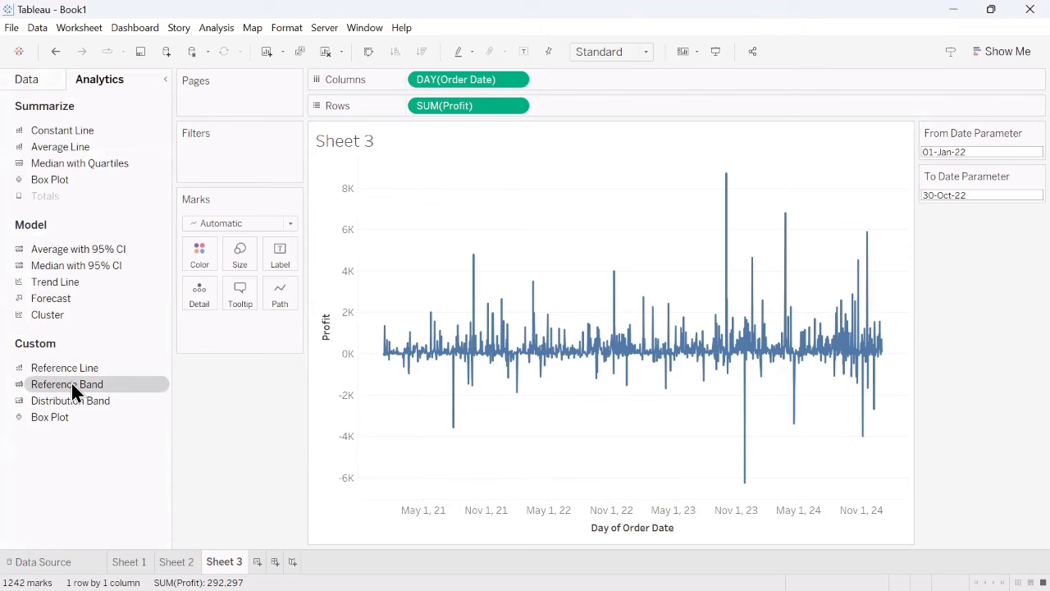
drag(72, 387, 489, 221)
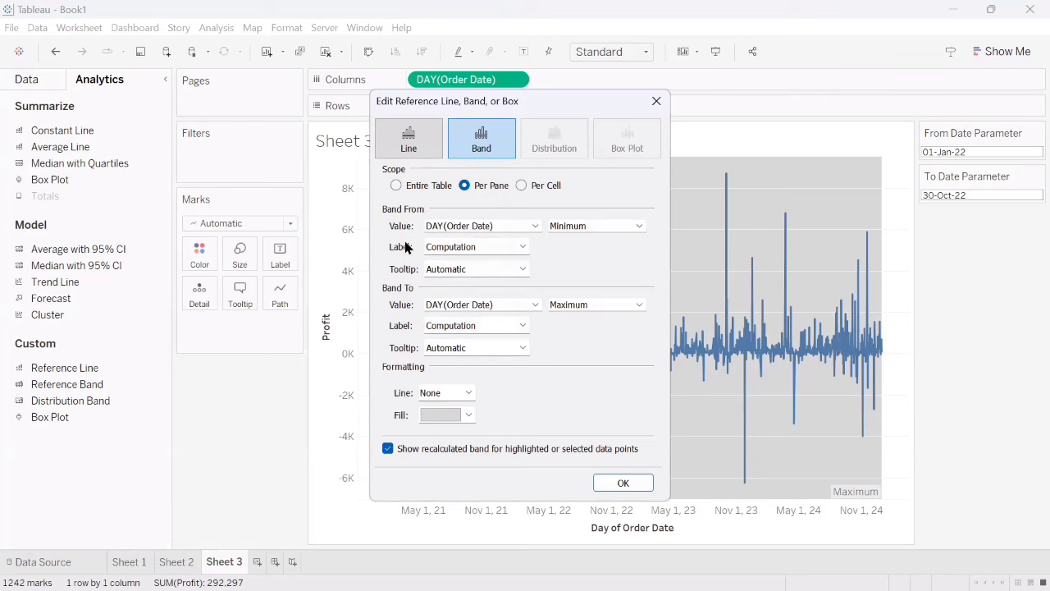
click(469, 227)
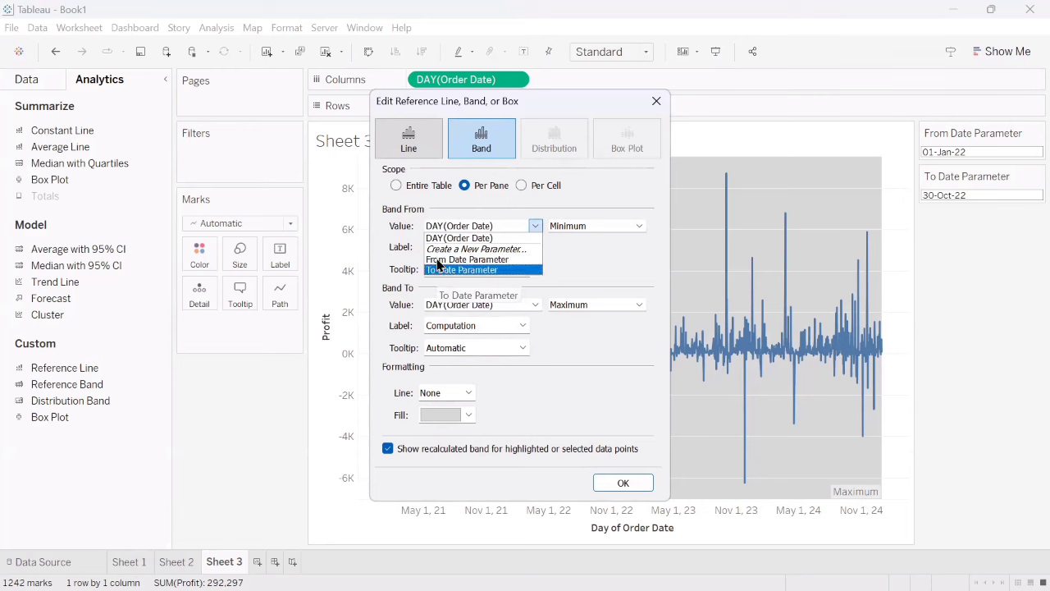
click(456, 260)
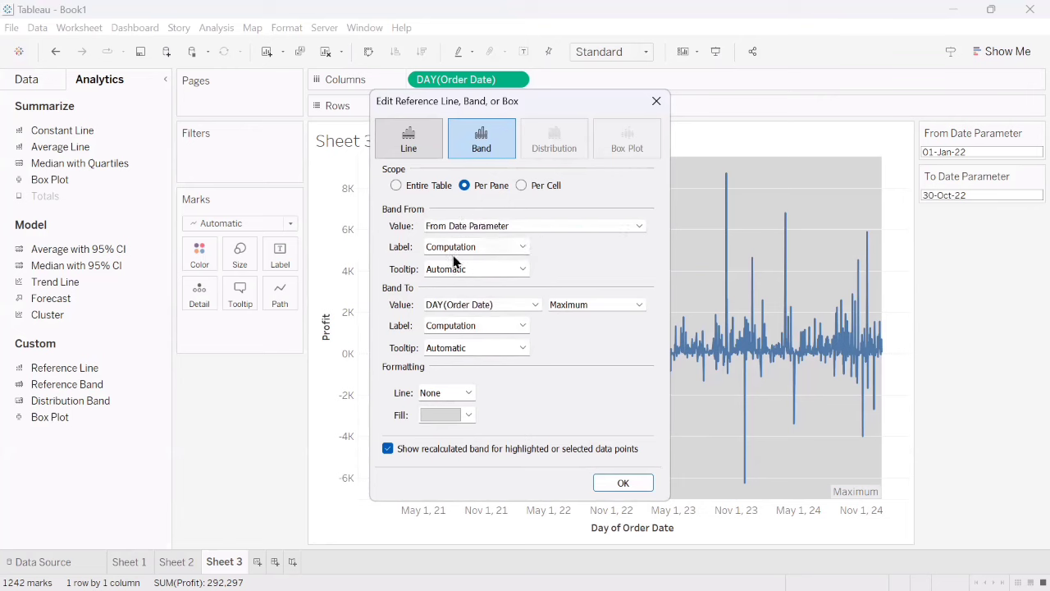
click(476, 247)
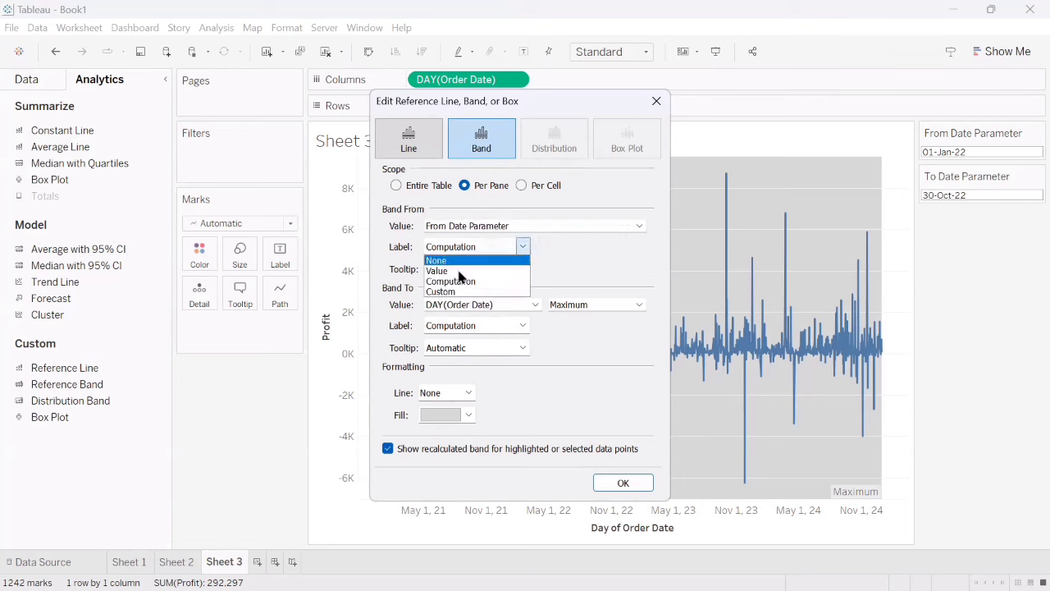
click(454, 272)
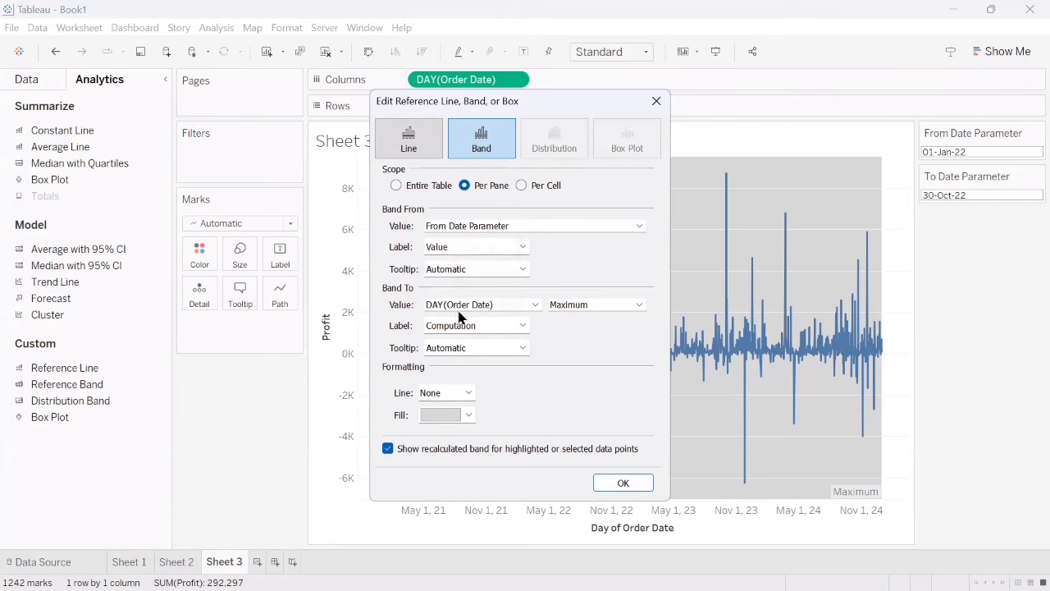
- Try the None tooltip for the start of the reference band and return it to Automatic
click(461, 274)
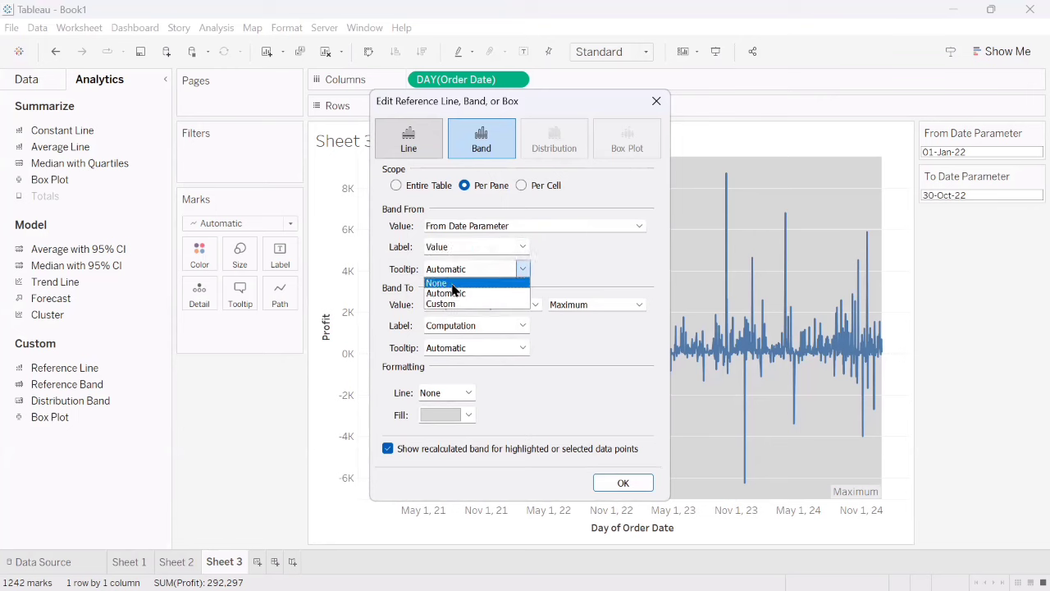
click(467, 283)
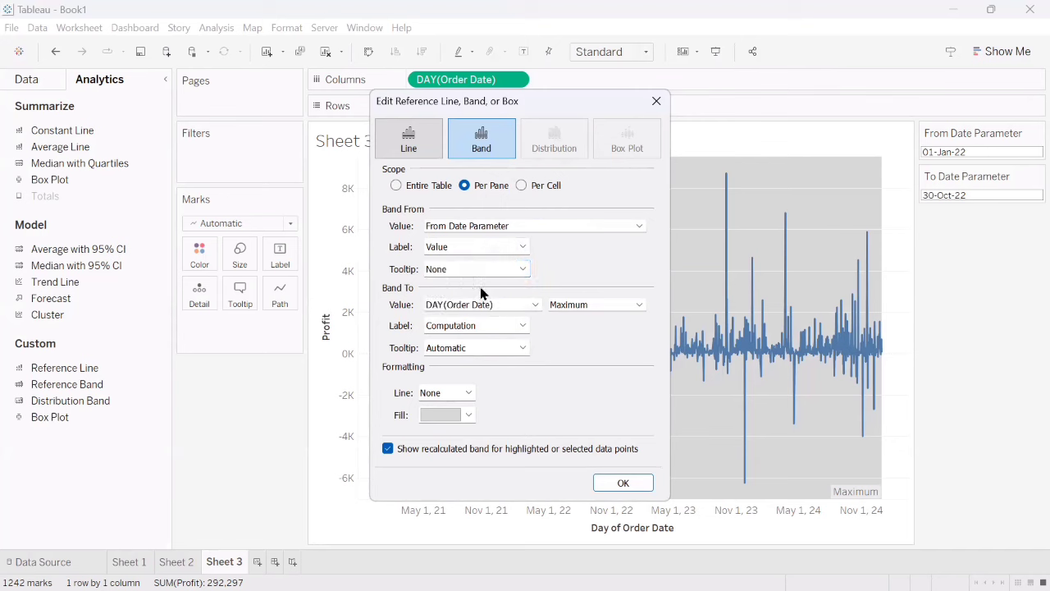
click(478, 269)
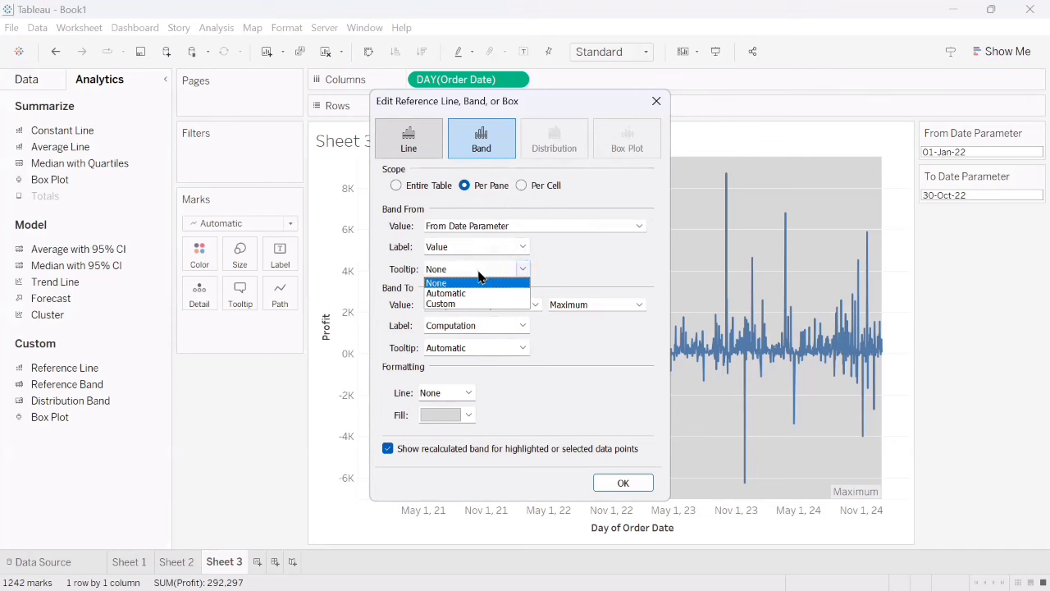
click(474, 287)
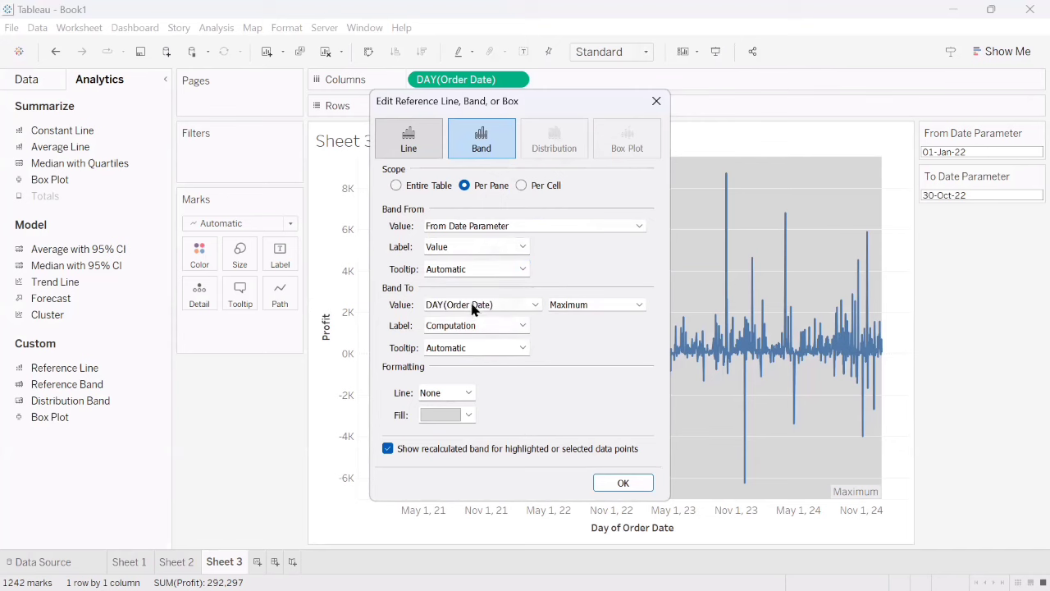
- End the reference band at To Date Parameter, label its end by Value, and apply the band without a border line
click(474, 309)
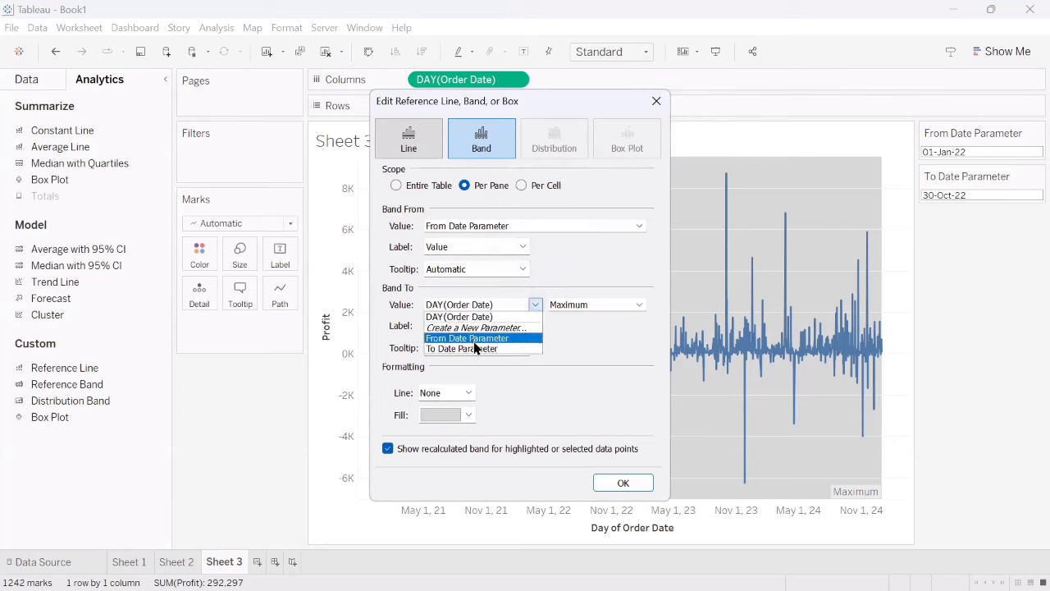
click(473, 348)
click(457, 325)
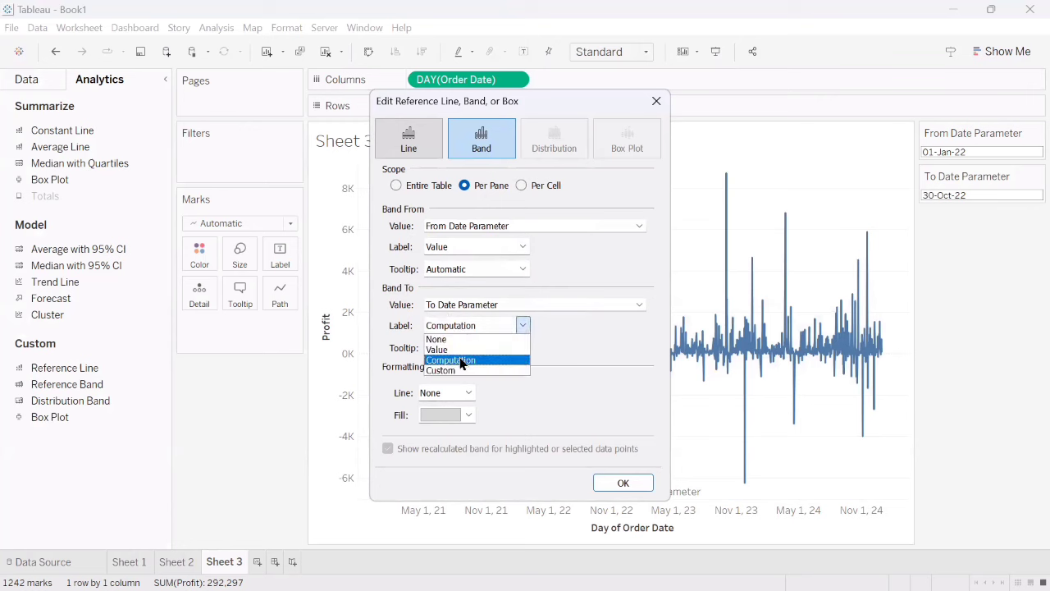
click(457, 361)
click(474, 325)
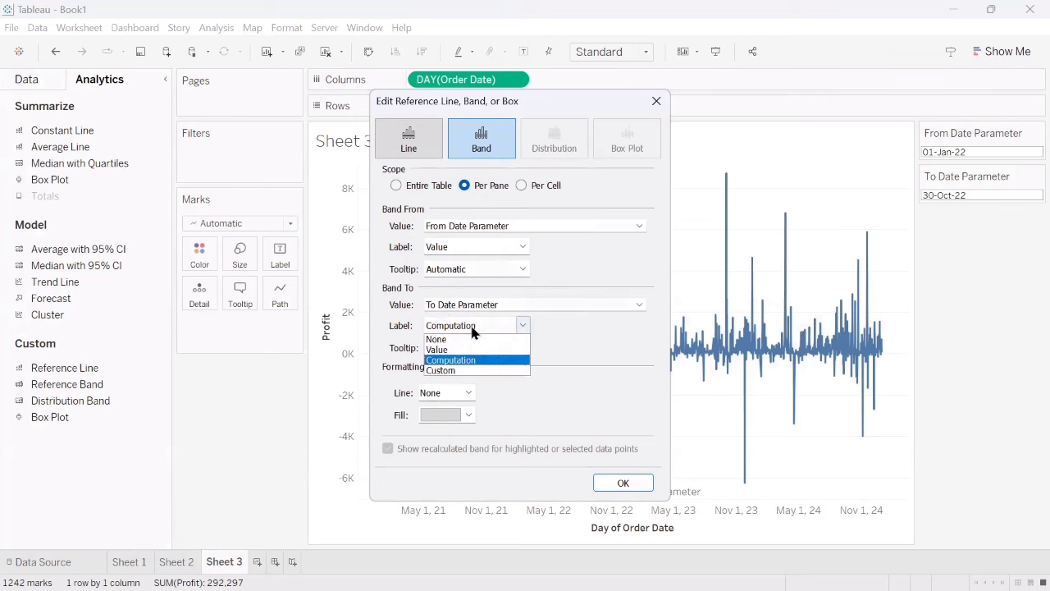
click(456, 351)
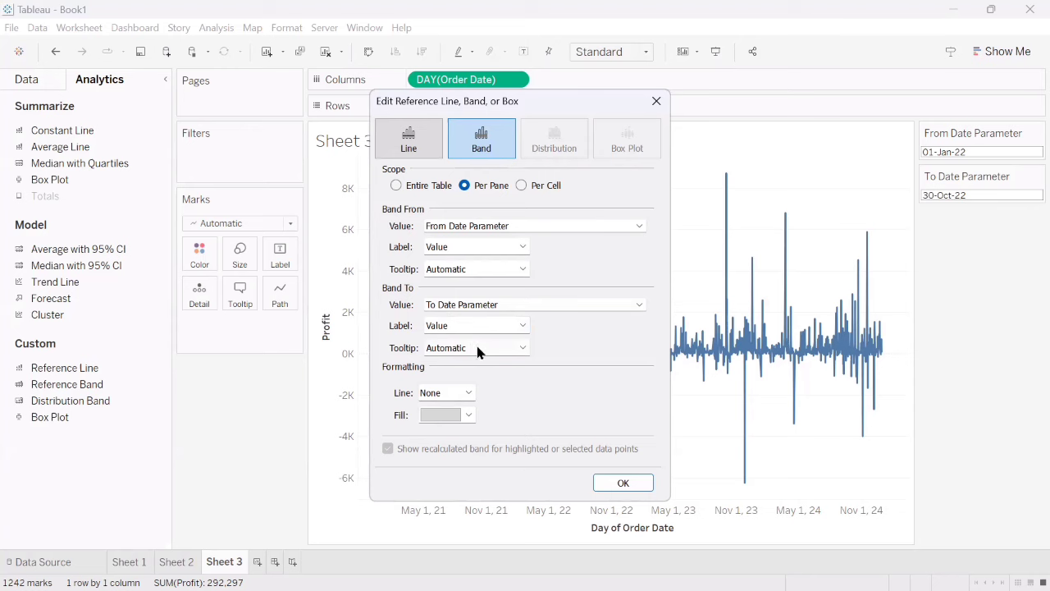
click(445, 392)
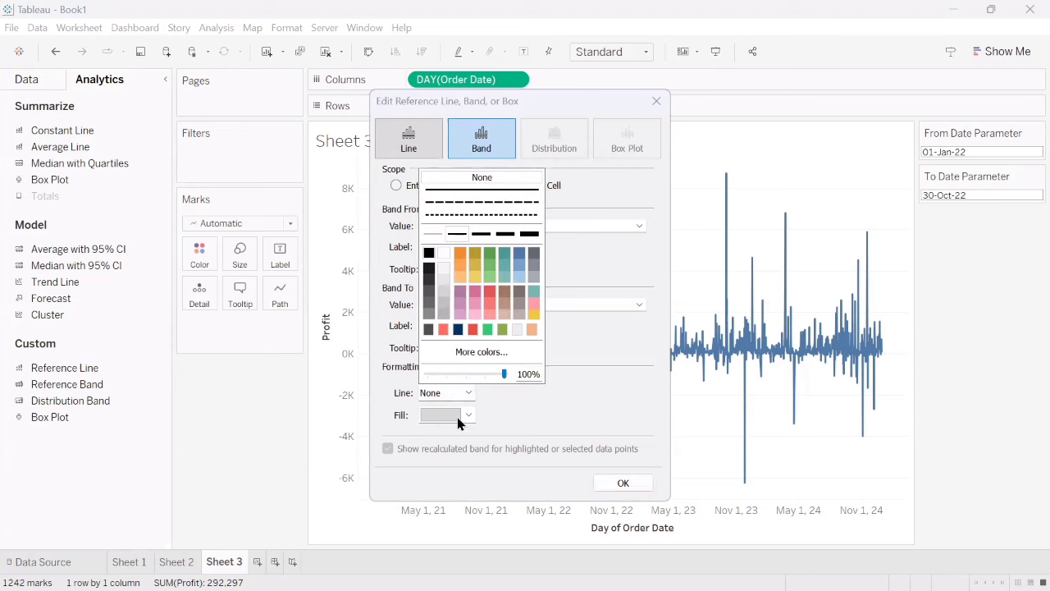
click(594, 371)
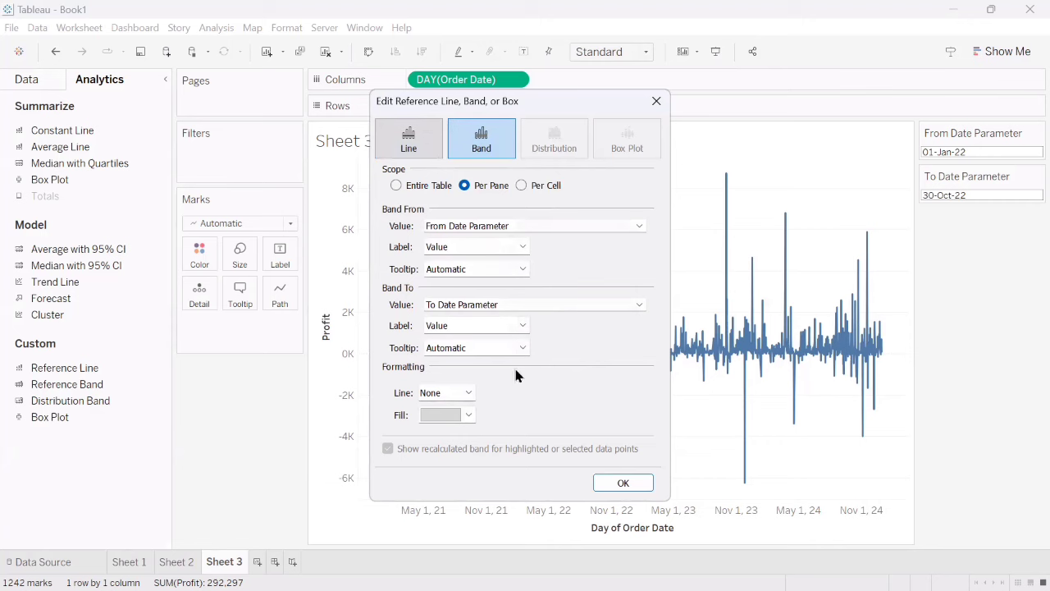
click(636, 490)
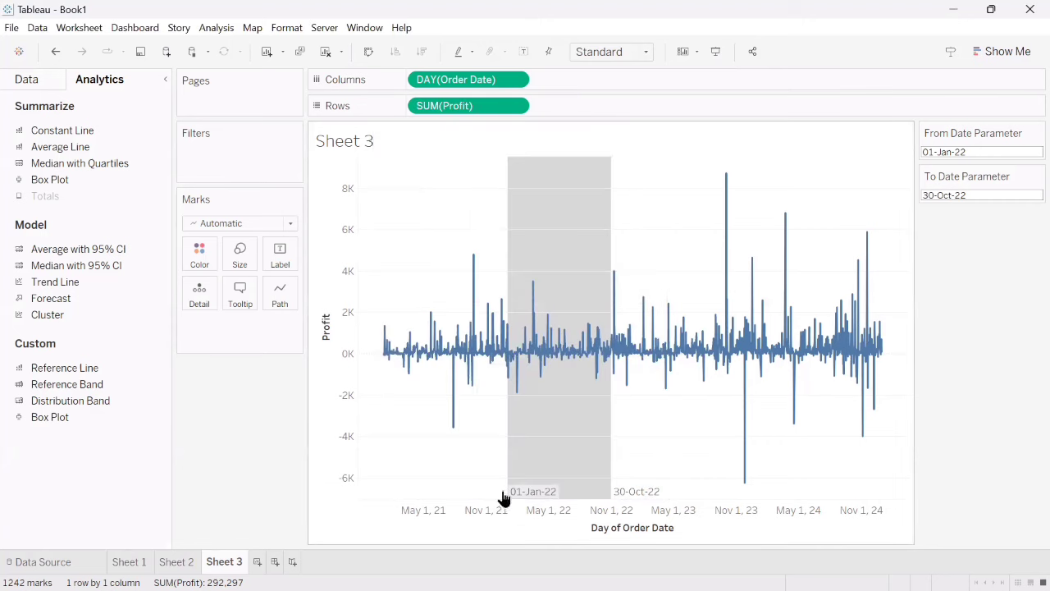
- Remove the reference band from the daily profit chart
mouse_move(507, 504)
right_click(525, 493)
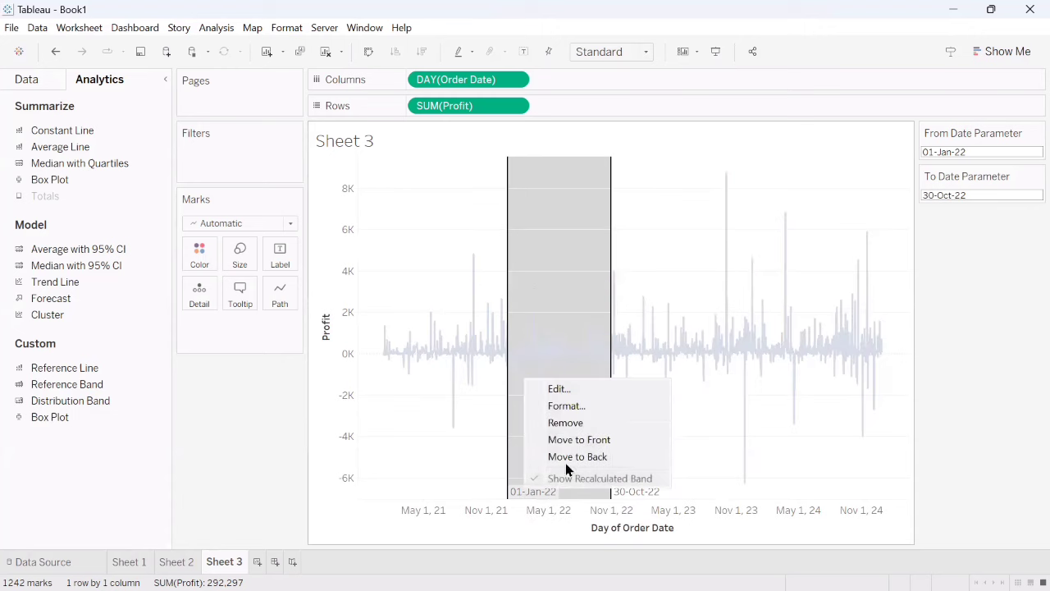
click(585, 420)
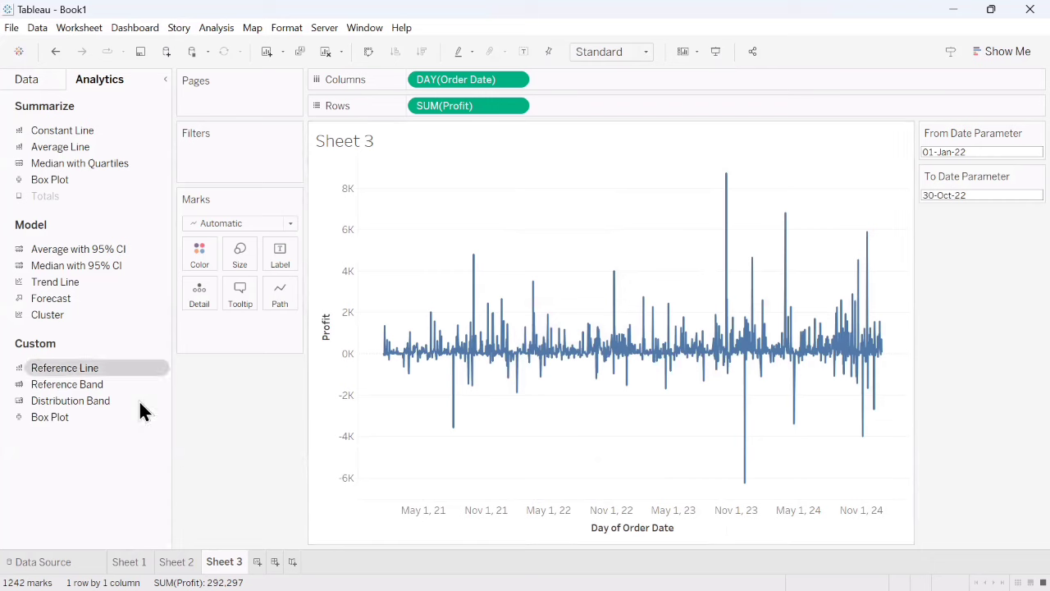
- Review the formula of the Date Band calculated field
click(41, 78)
click(161, 129)
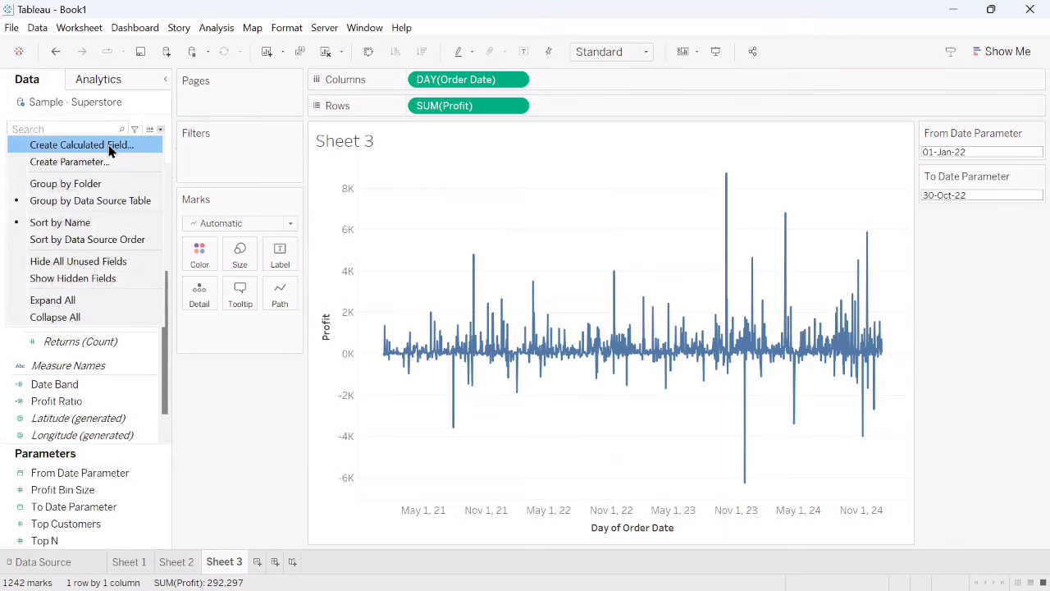
click(228, 431)
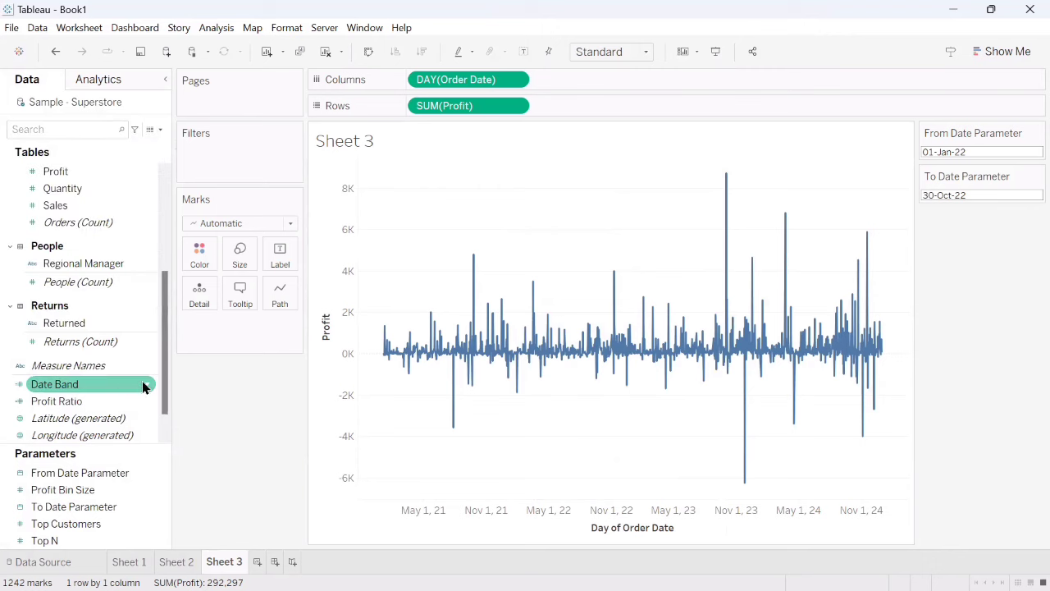
right_click(144, 385)
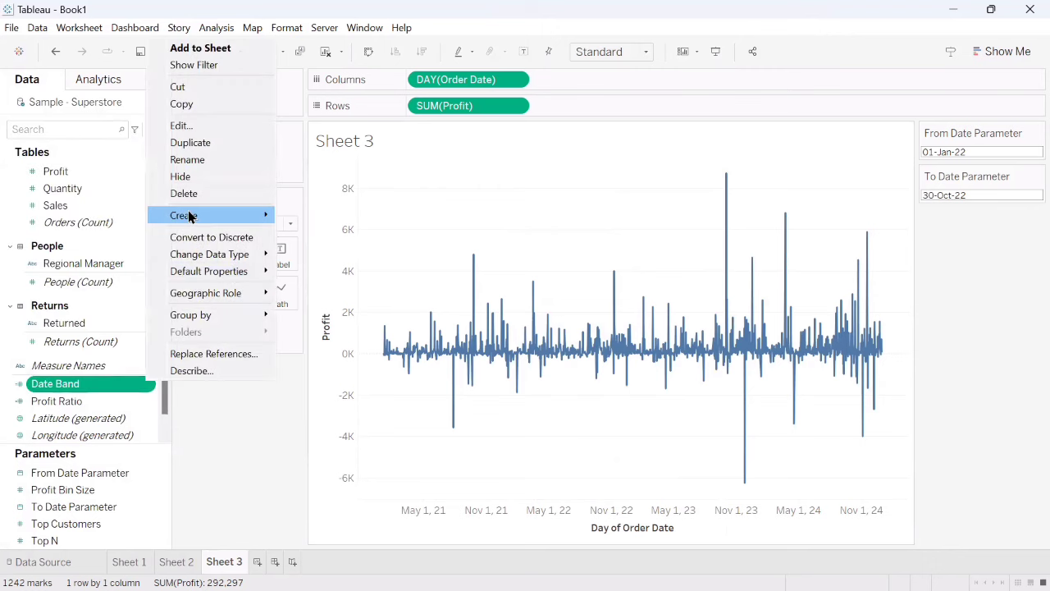
click(184, 128)
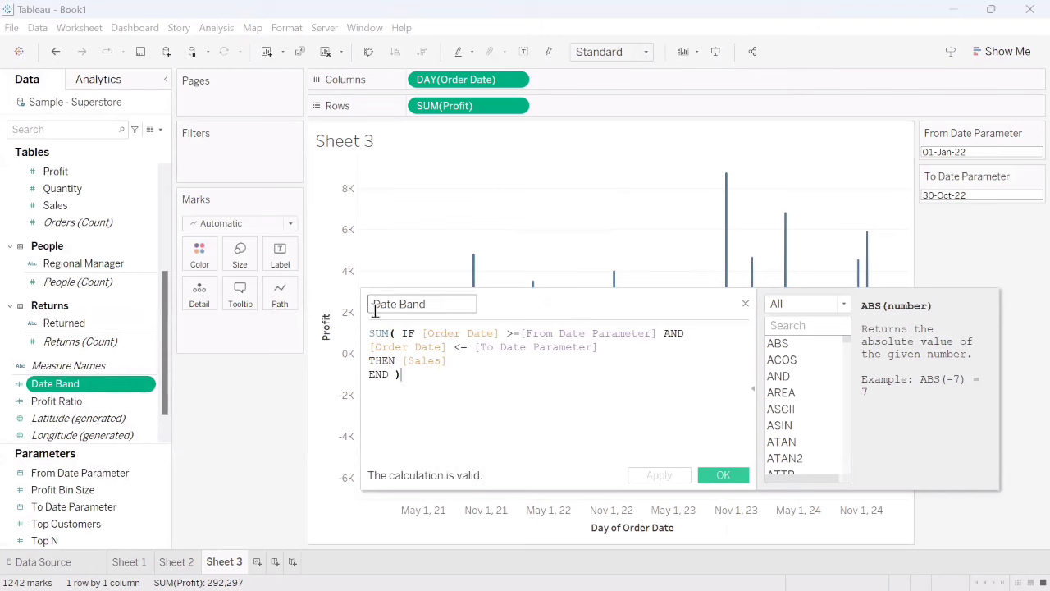
click(418, 373)
drag(160, 336, 156, 261)
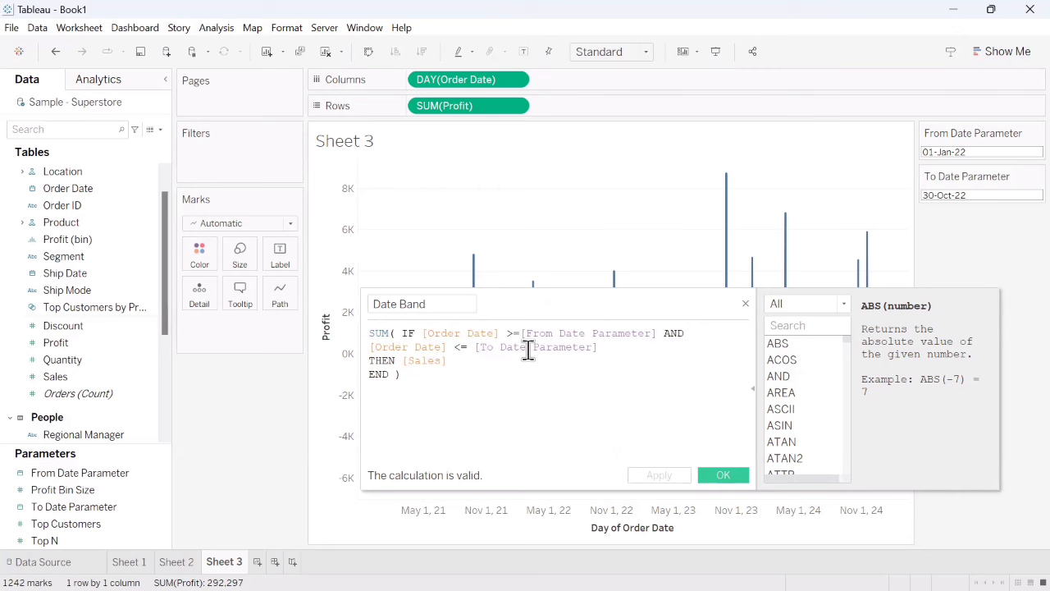
click(724, 474)
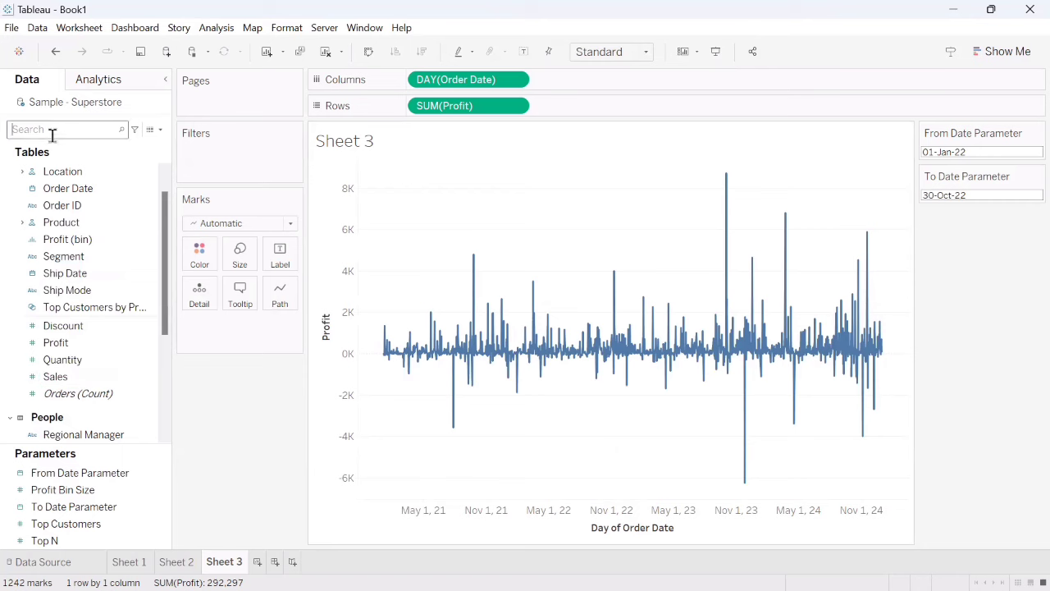
- Find the Date Band field and filter the profit chart by its full range of values, from 2.025 to 11,525.006
text(d)
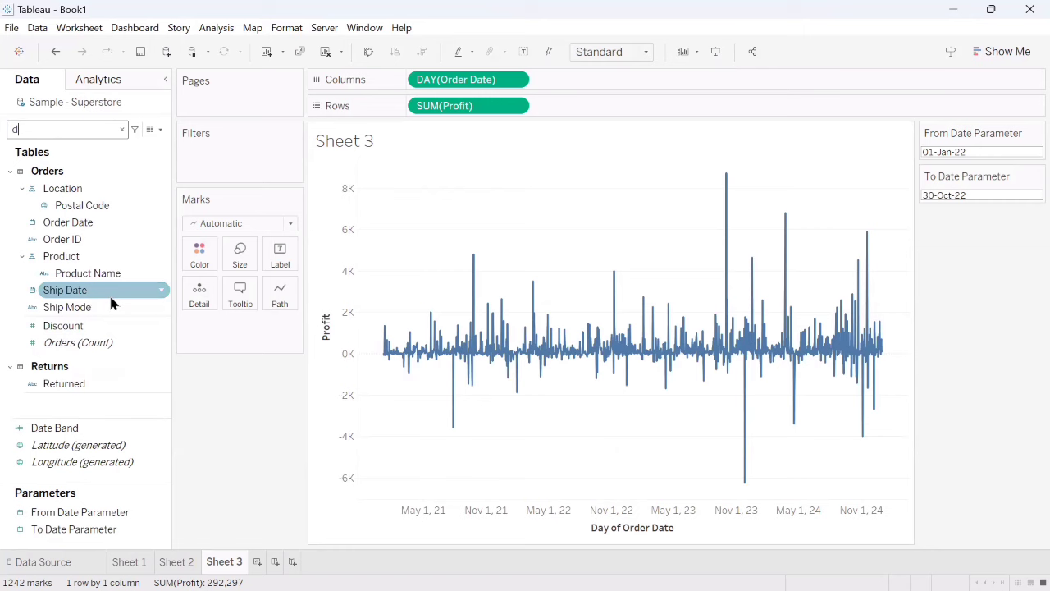
text(A)
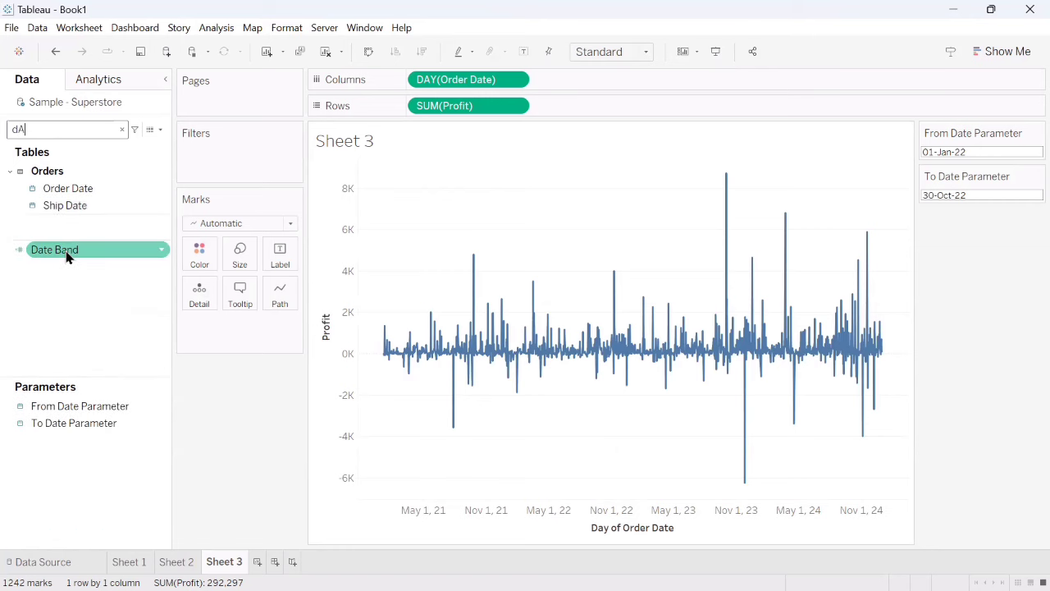
drag(65, 253, 229, 177)
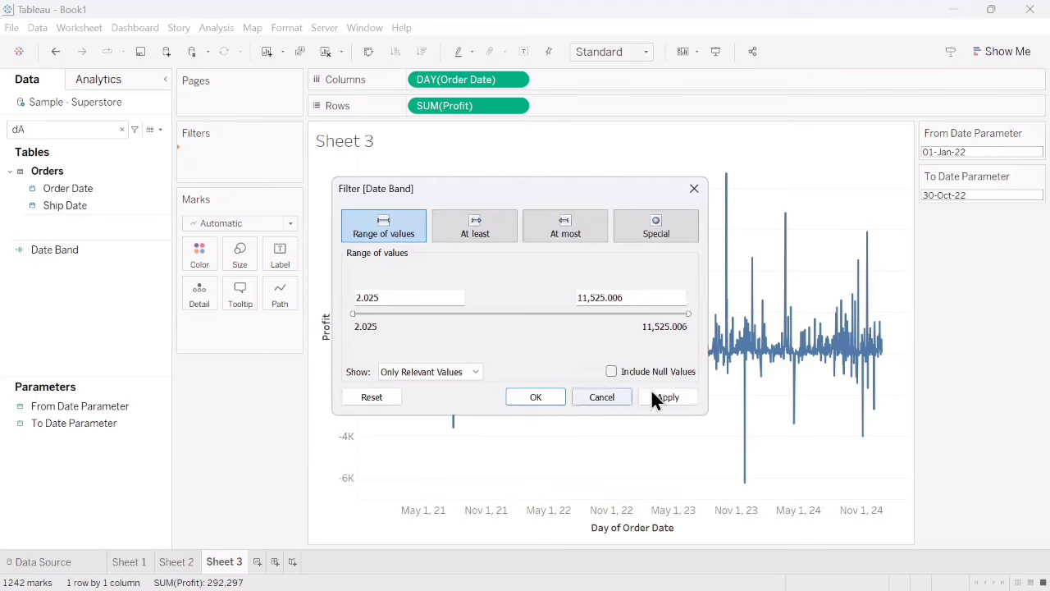
click(676, 394)
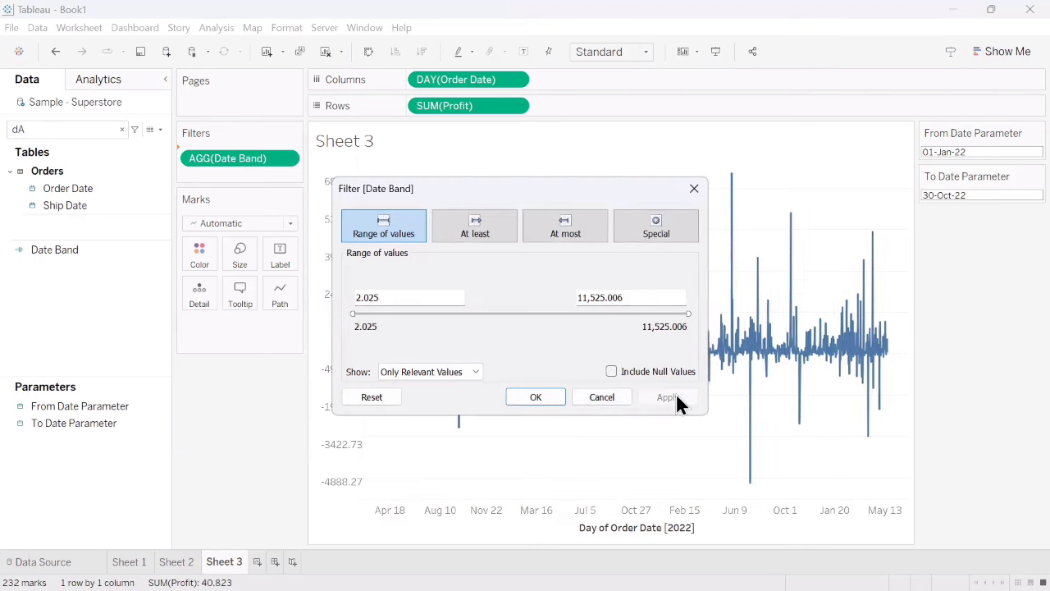
click(536, 397)
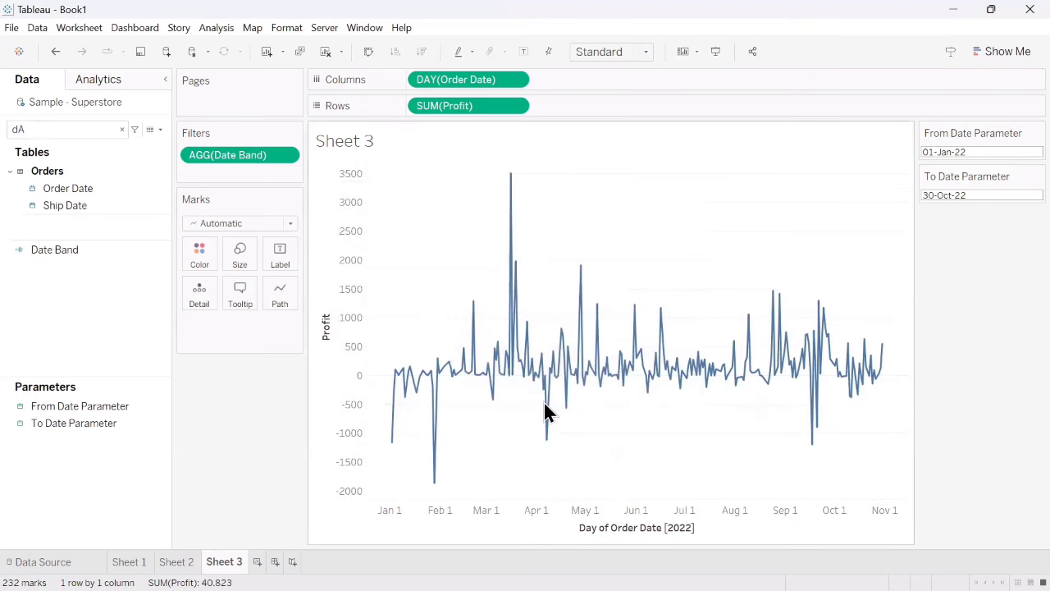
- Check the value range and display options of the Date Band filter without changing them
click(285, 155)
click(258, 173)
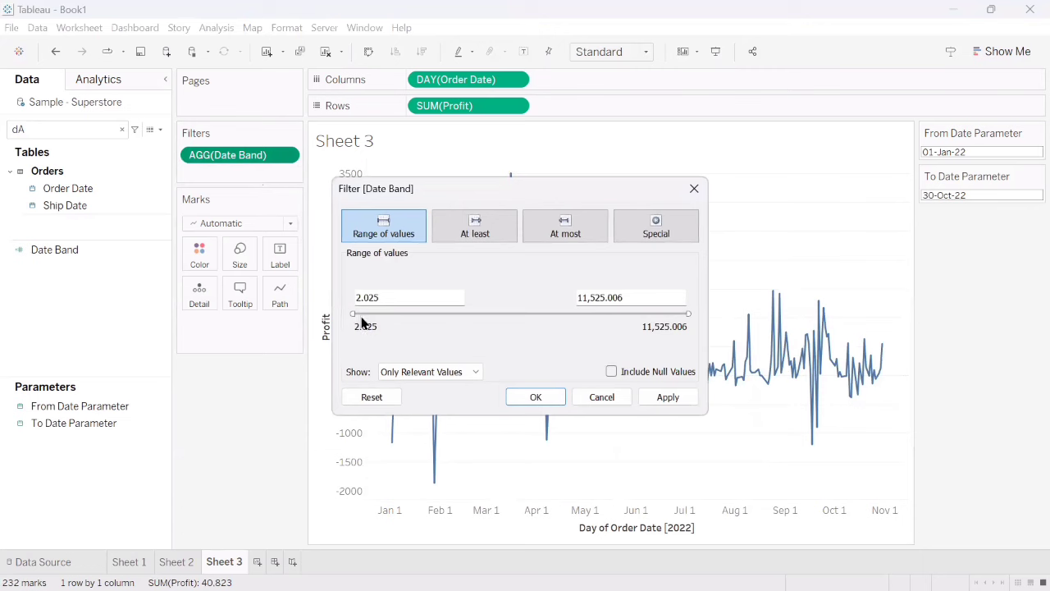
click(460, 379)
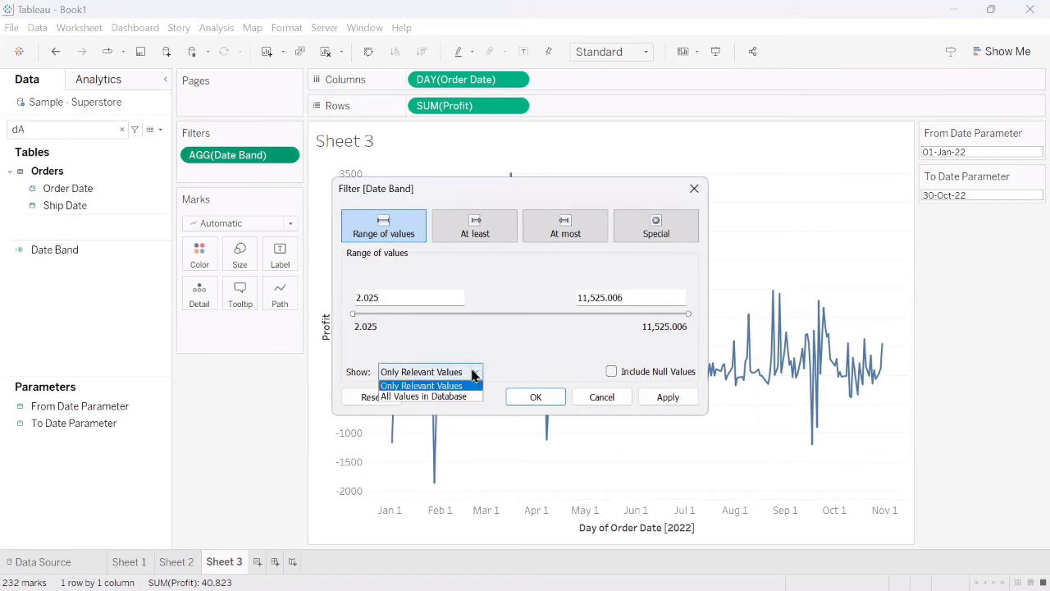
click(597, 400)
- Change the data type of the Date Band field to Date & Time
click(154, 247)
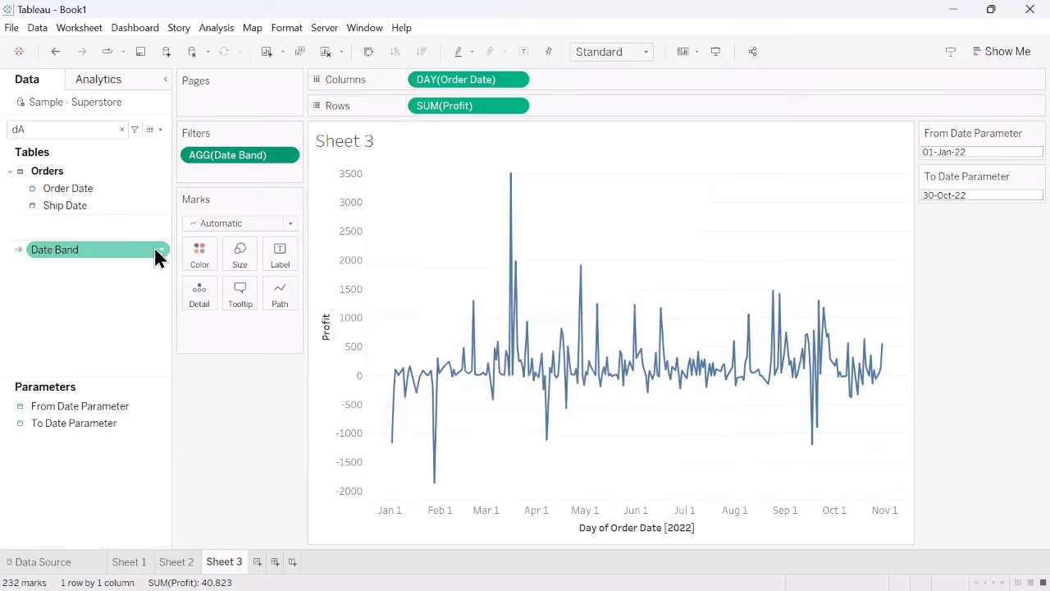
right_click(161, 250)
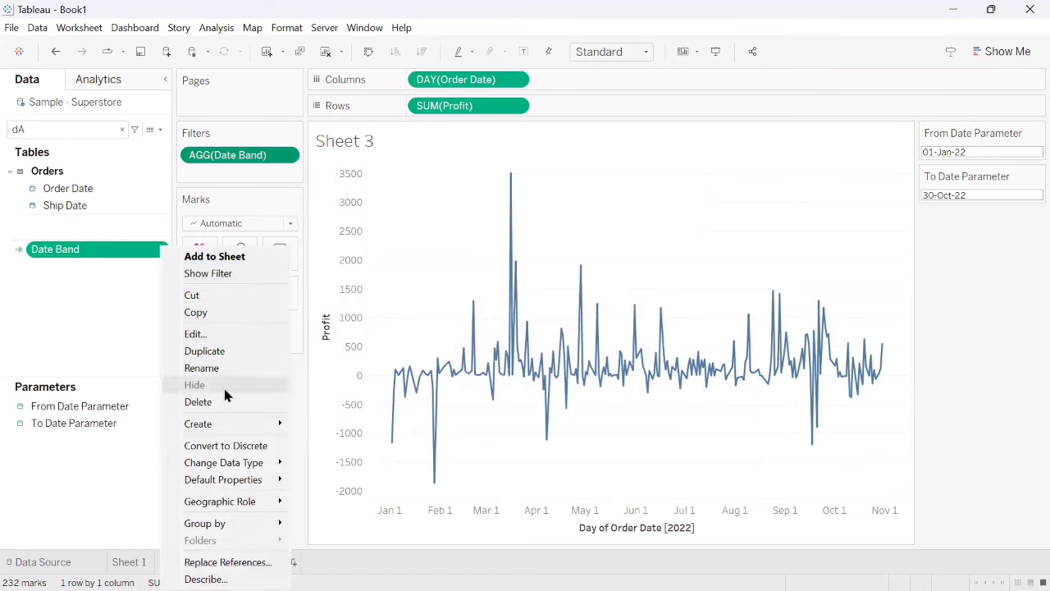
mouse_move(242, 425)
mouse_move(264, 466)
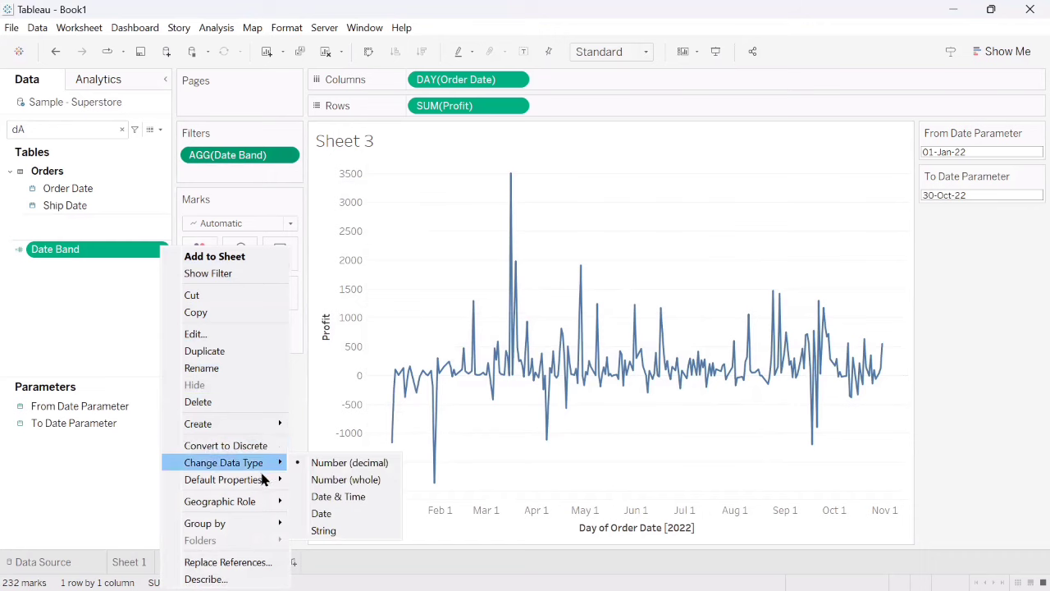
click(318, 498)
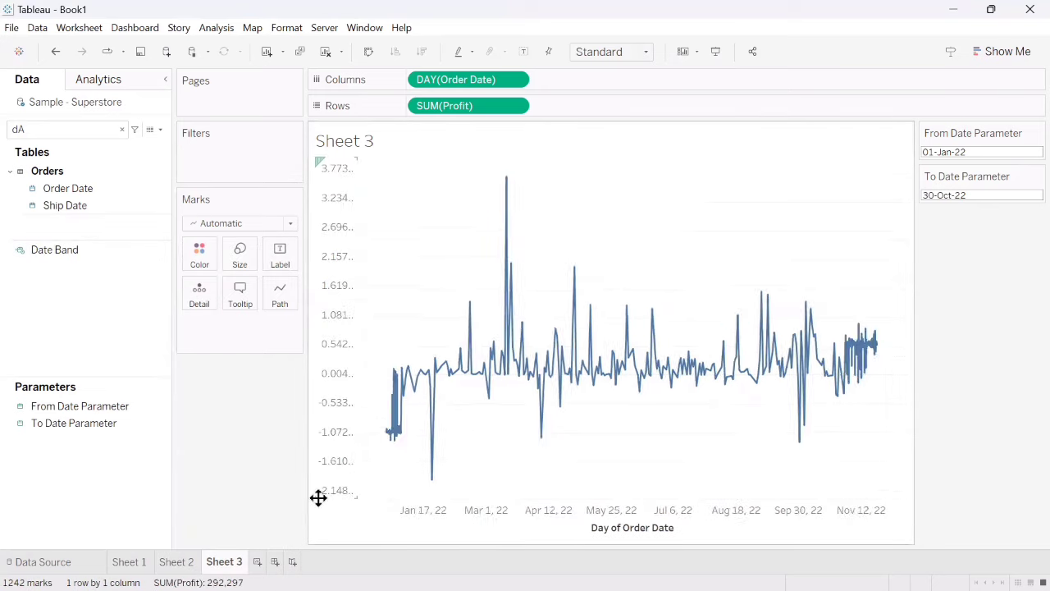
- Try filtering the profit chart by Date Band's full range of dates and remove that filter again
drag(38, 252, 188, 176)
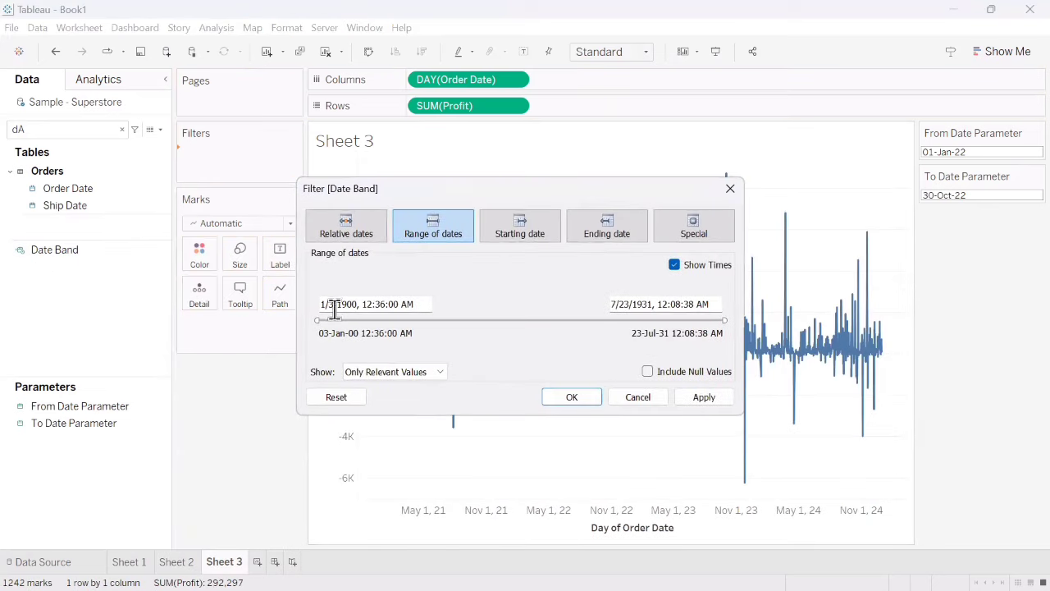
click(700, 394)
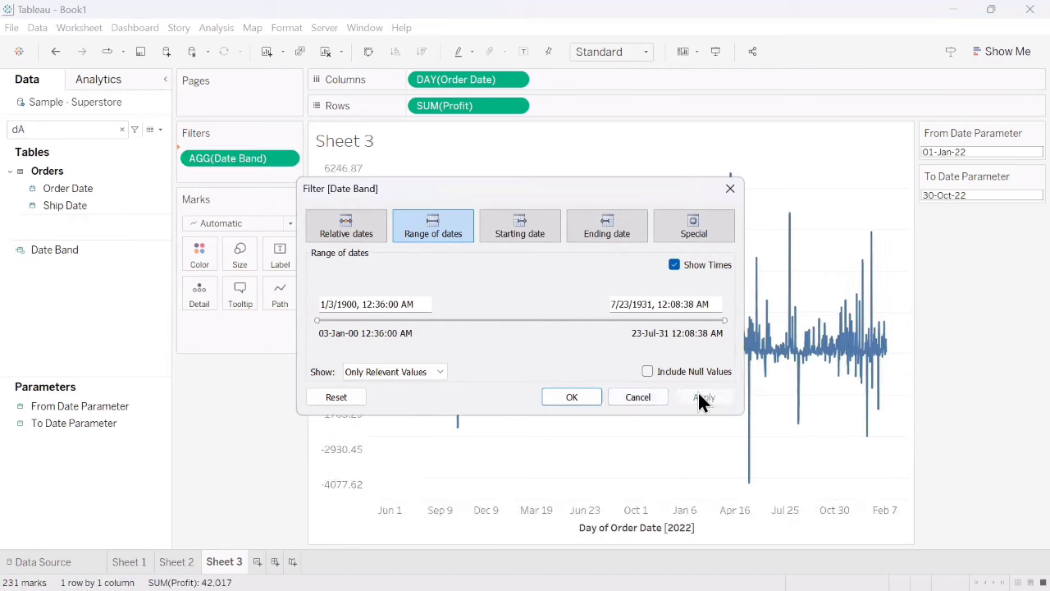
click(580, 393)
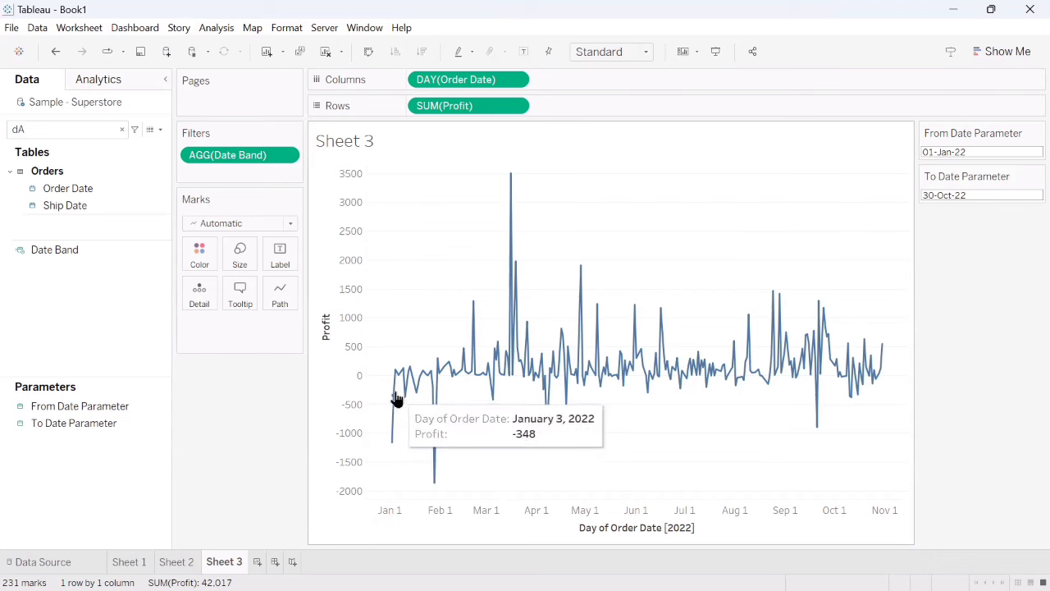
click(286, 155)
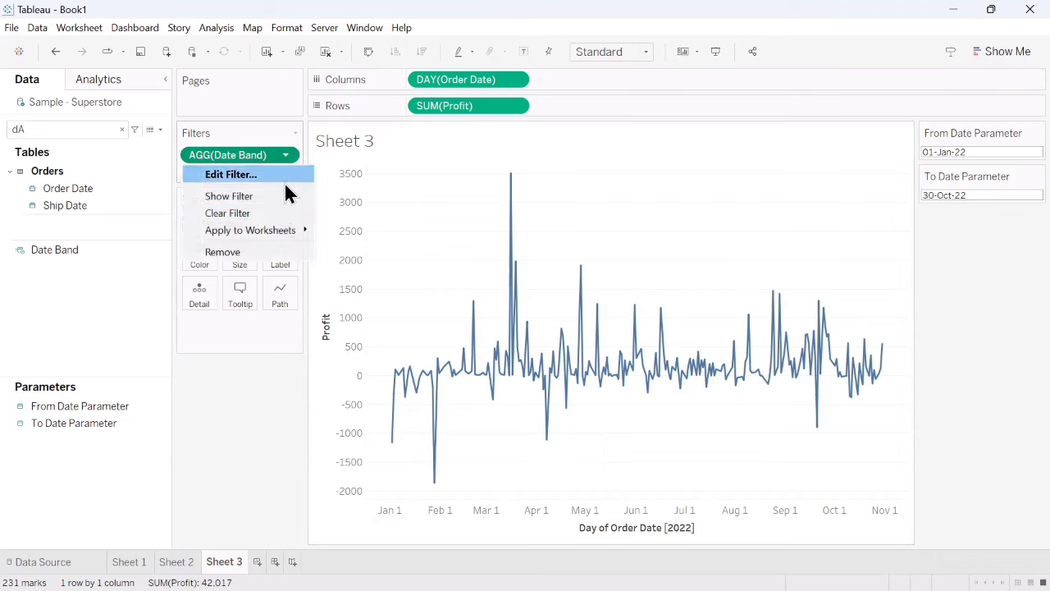
click(243, 248)
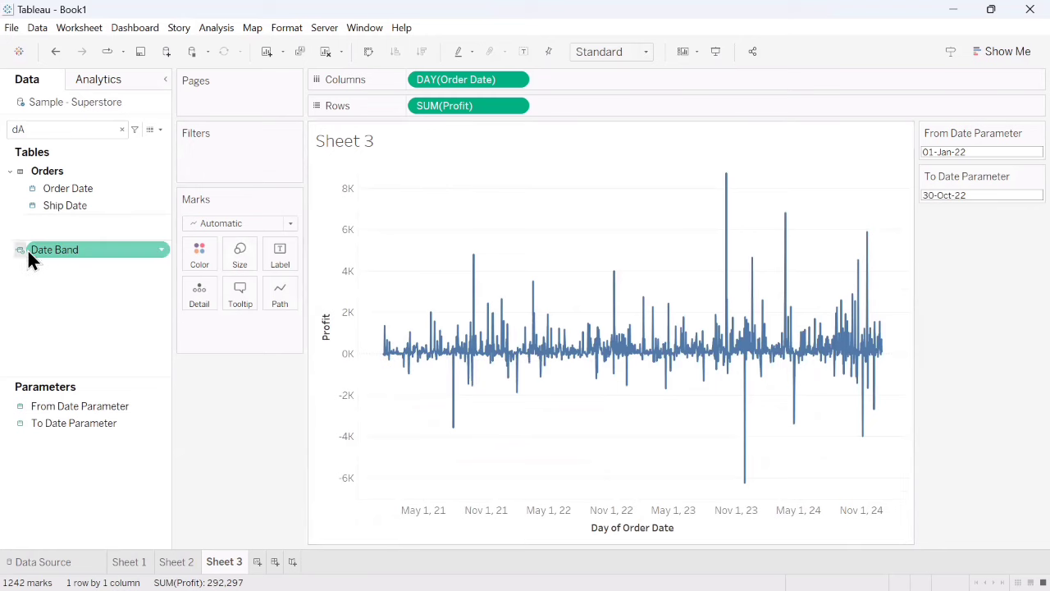
- Filter the daily profit chart by Date Band over its full range of dates, without null values
drag(28, 250, 194, 154)
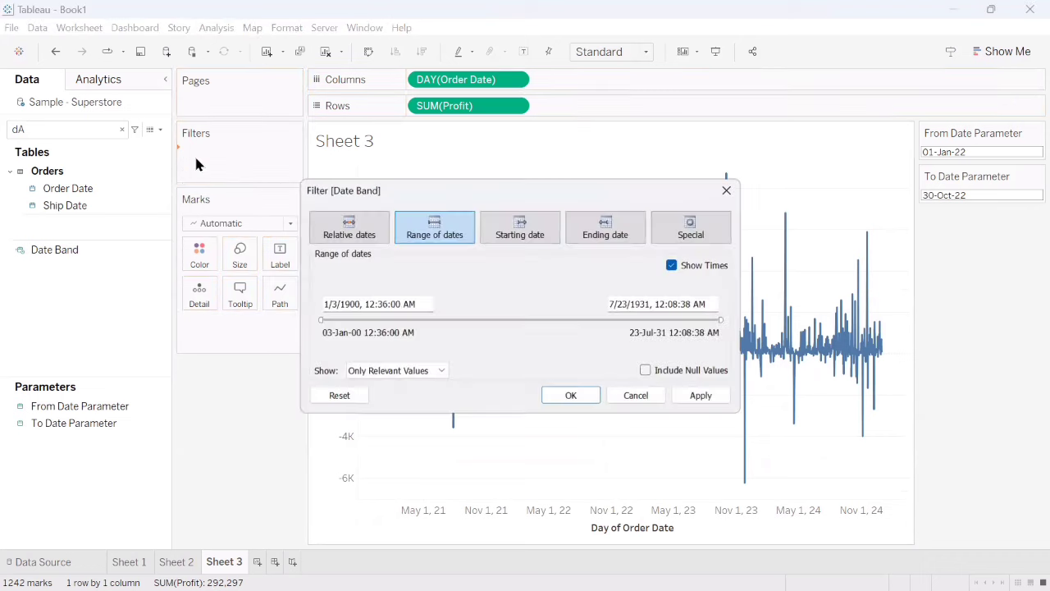
click(702, 397)
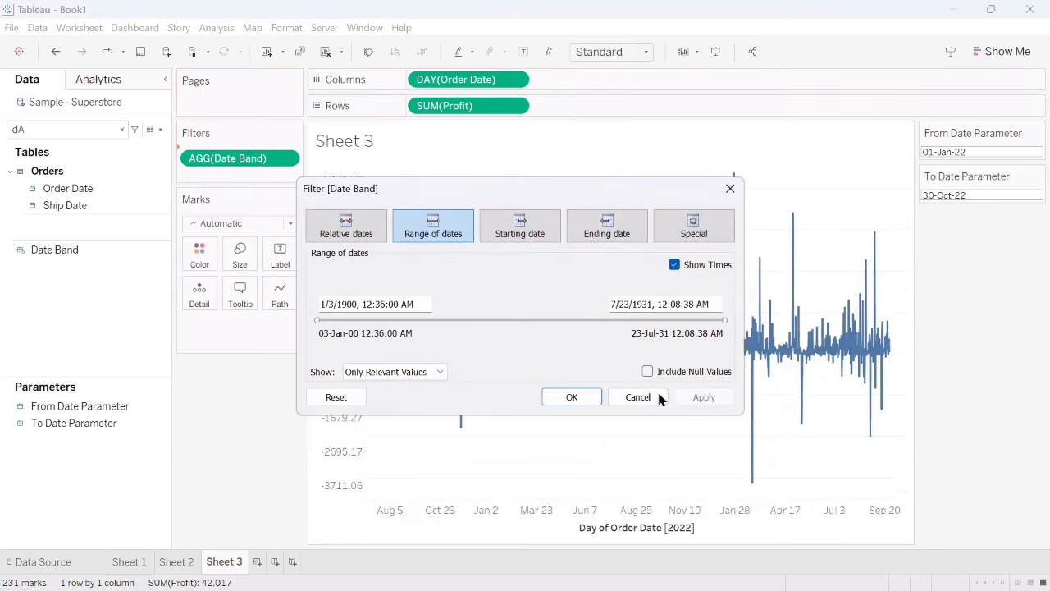
click(584, 395)
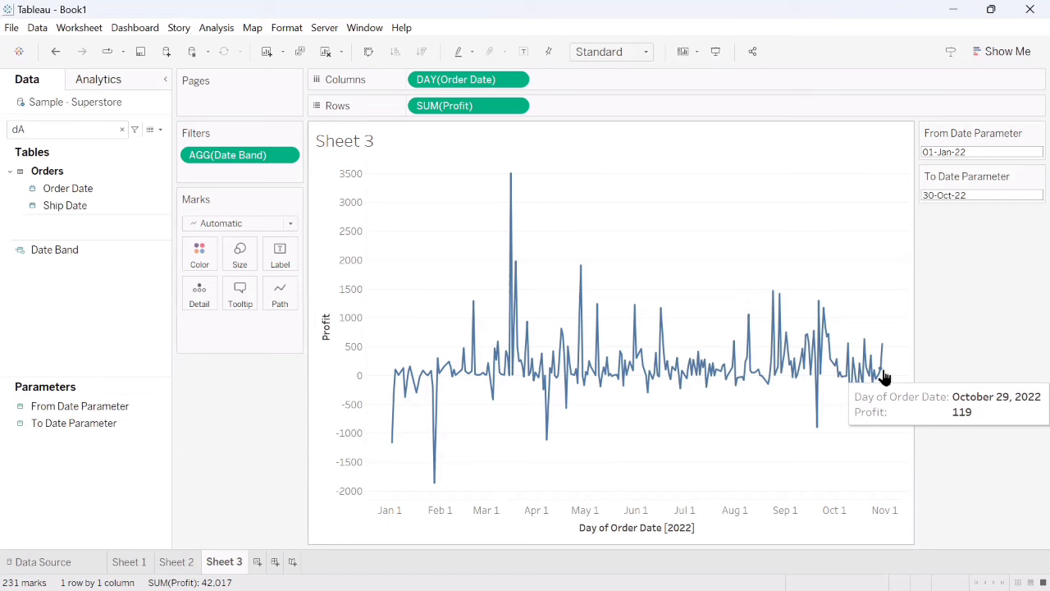
- Set the From Date Parameter to 01-Jan-21 for the daily profit chart
click(973, 152)
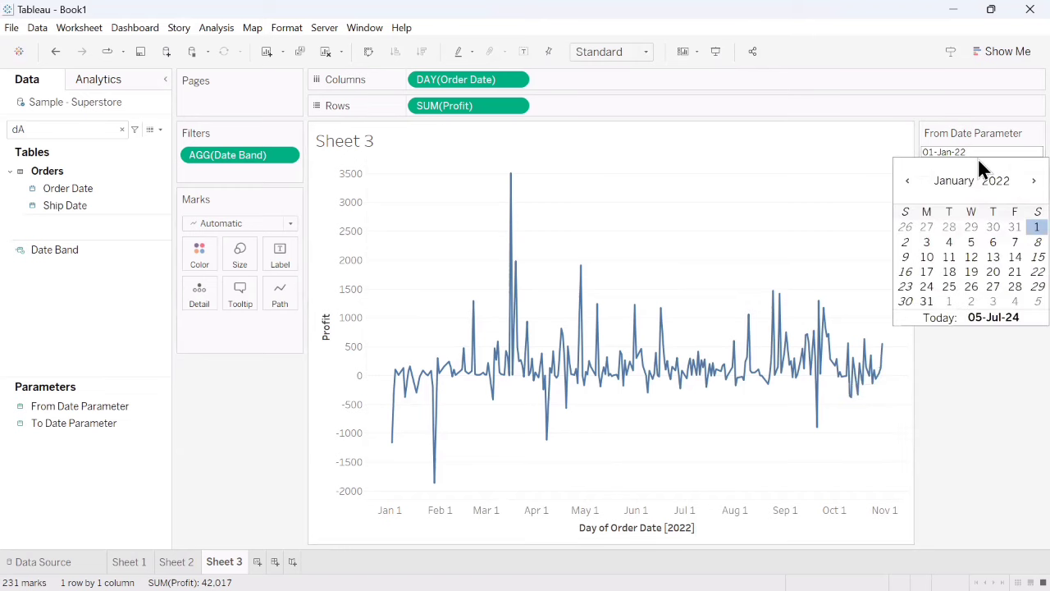
key(BackSpace)
text(1)
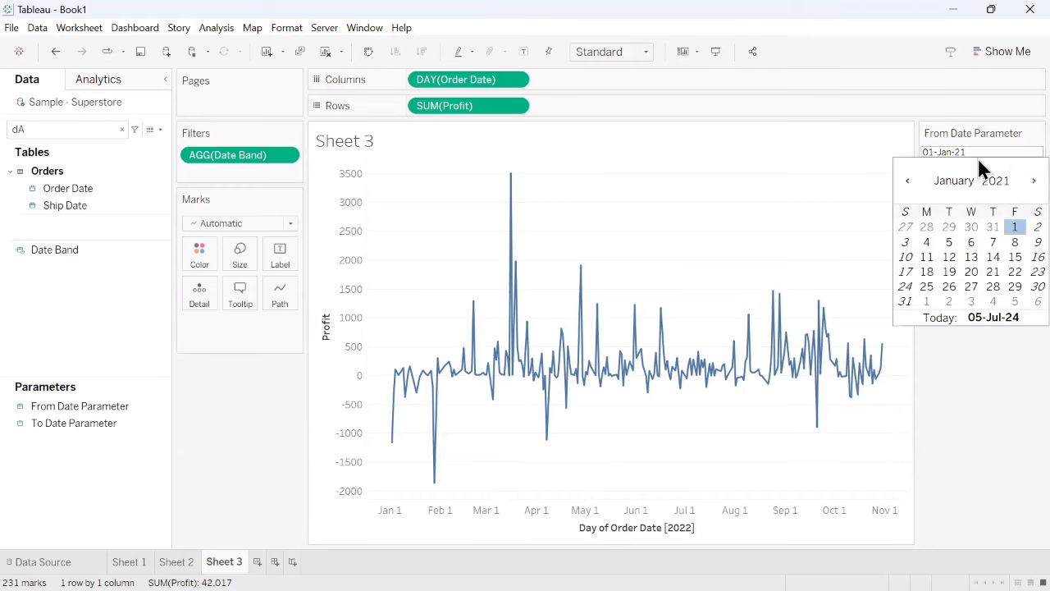
key(Return)
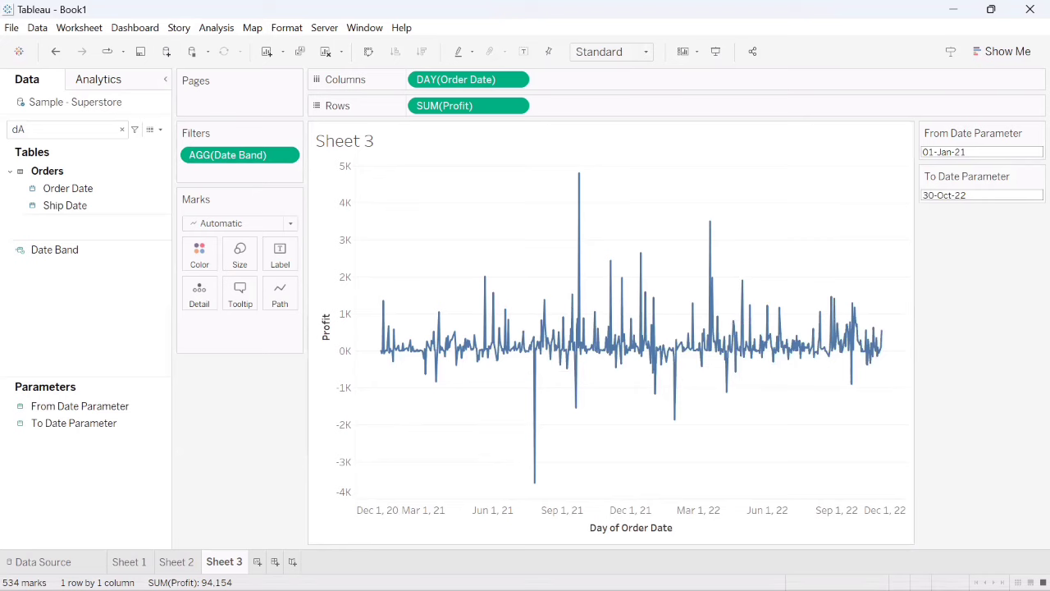
- Switch to the Financial Complaint dashboard in the Edge browser and try out its Start Date slider
mouse_move(208, 571)
mouse_move(98, 571)
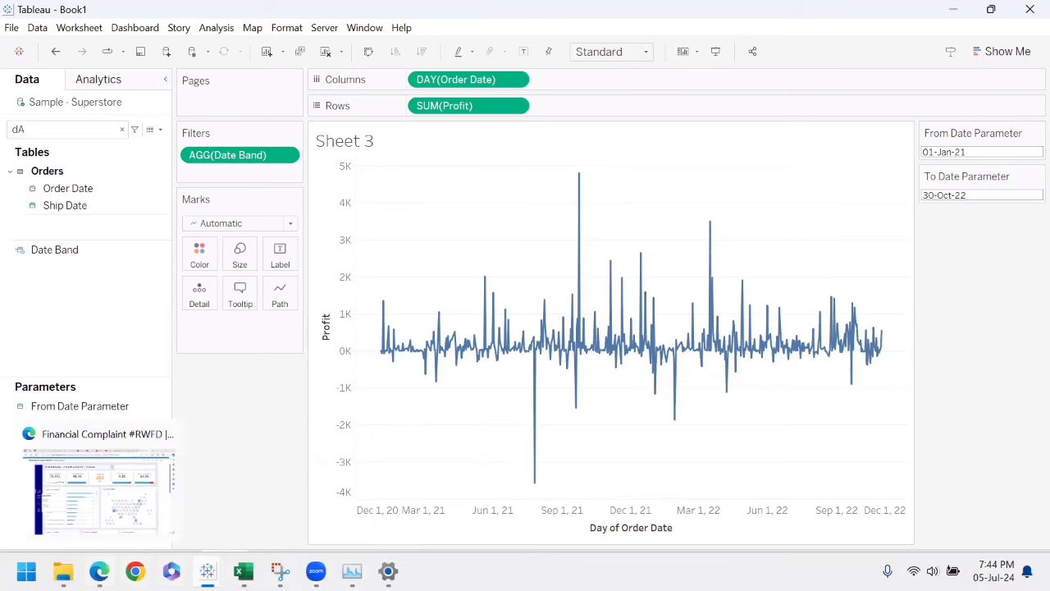
click(98, 492)
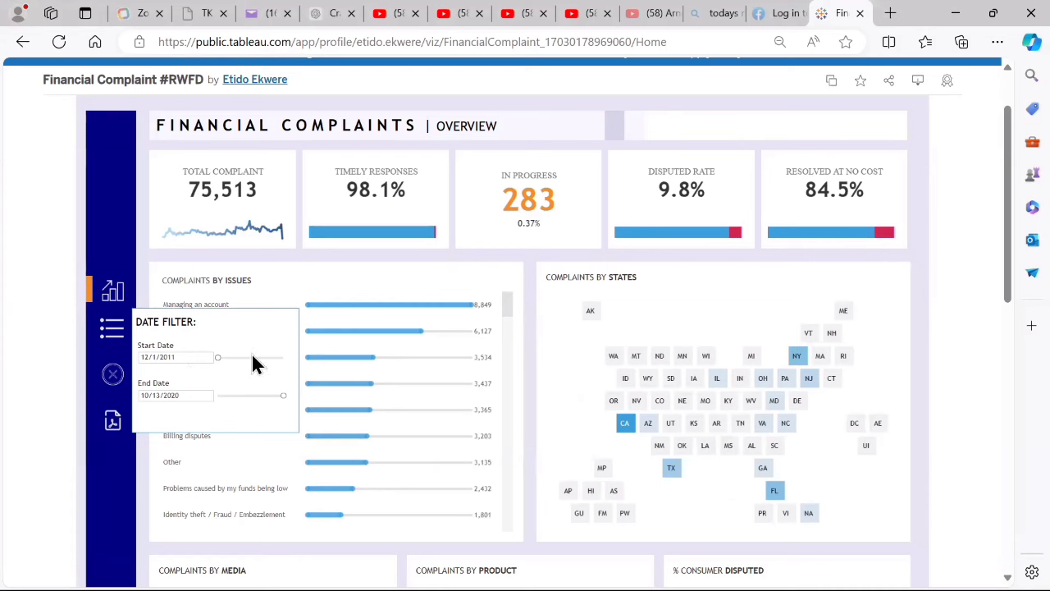
drag(218, 356, 231, 358)
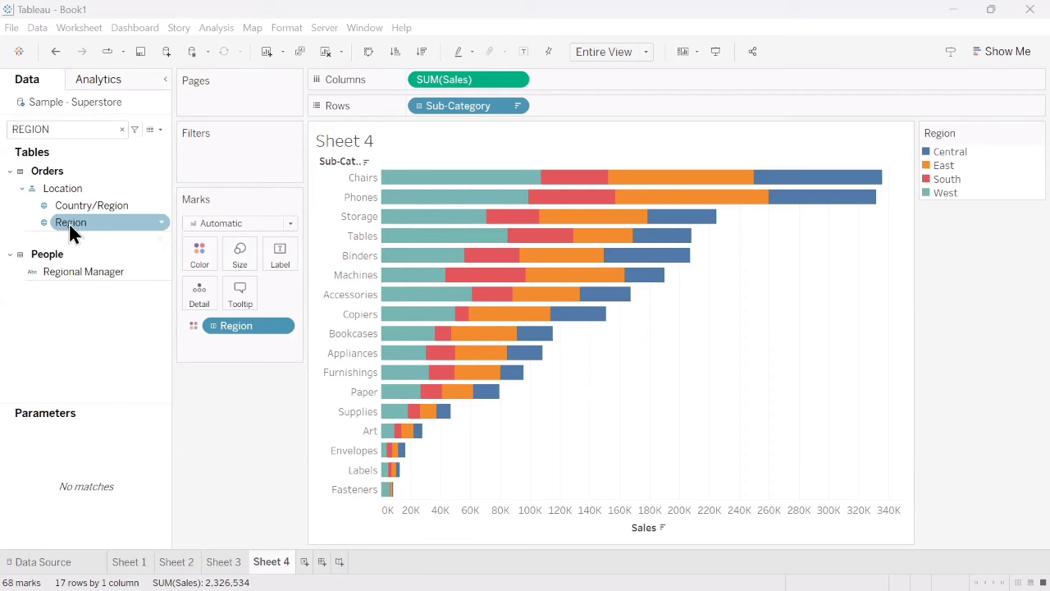
- Create a string parameter named Region Parameter from the Region field, with its list filled from Region (Sample - Superstore) when the workbook opens
click(161, 223)
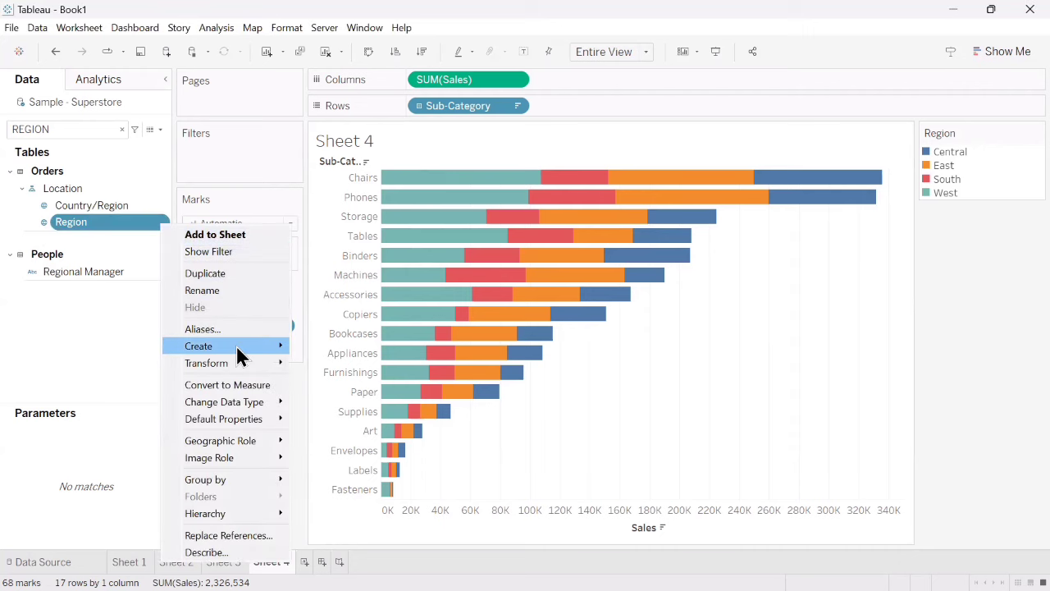
mouse_move(236, 343)
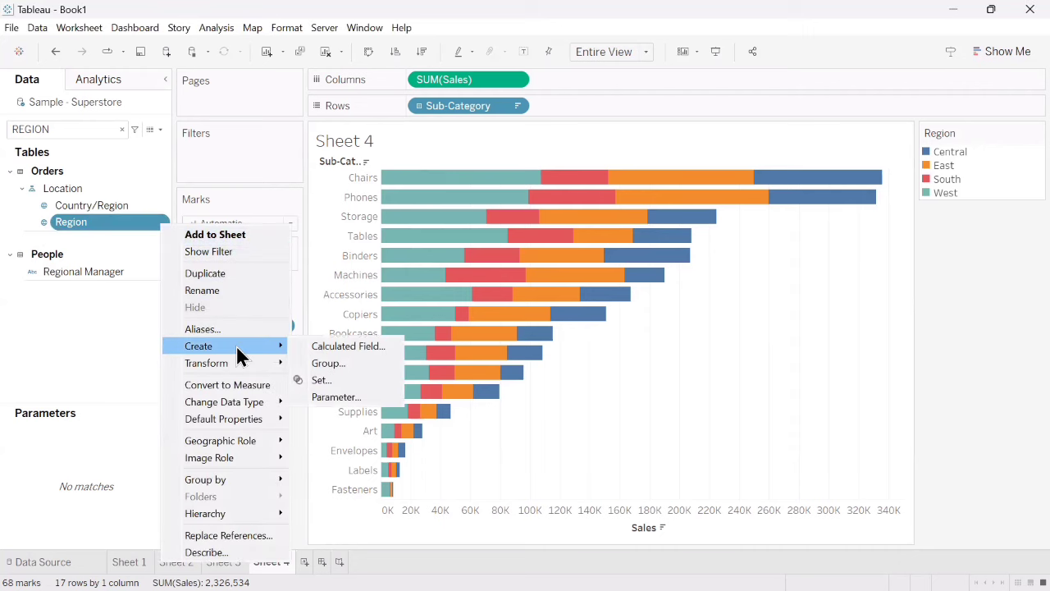
click(334, 397)
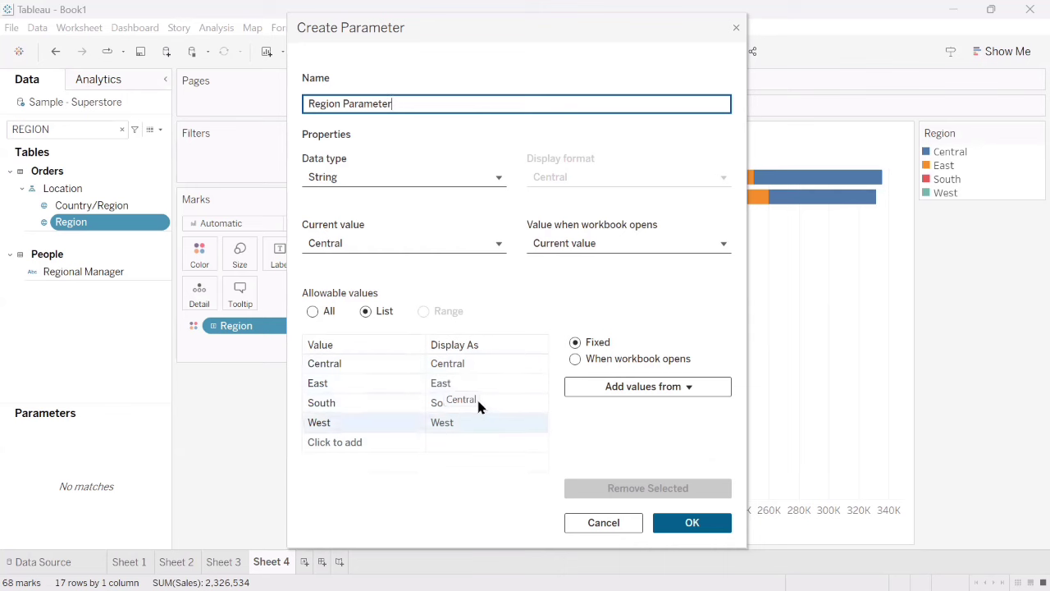
click(575, 359)
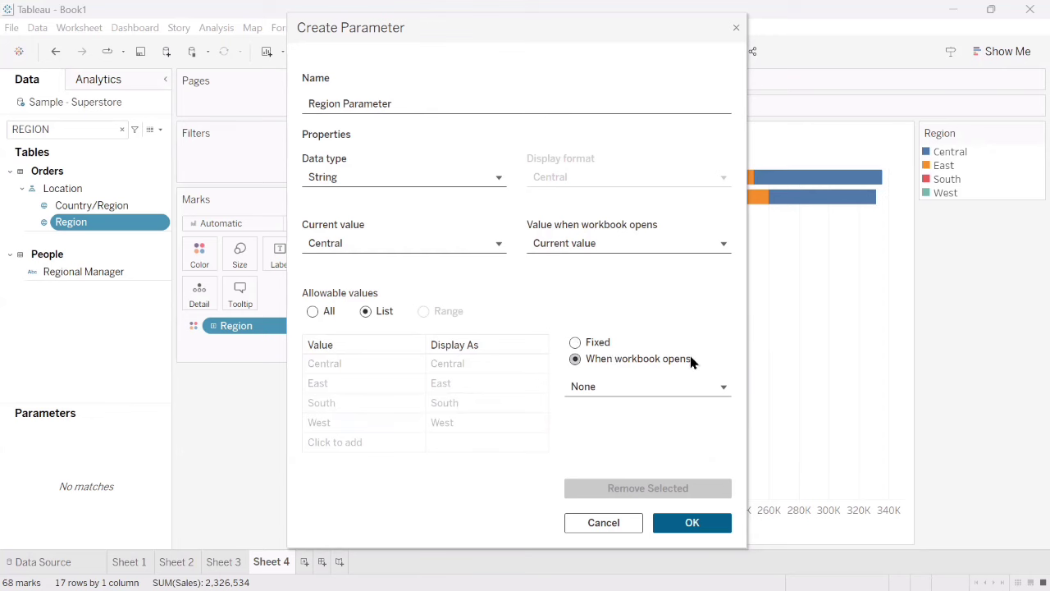
click(680, 400)
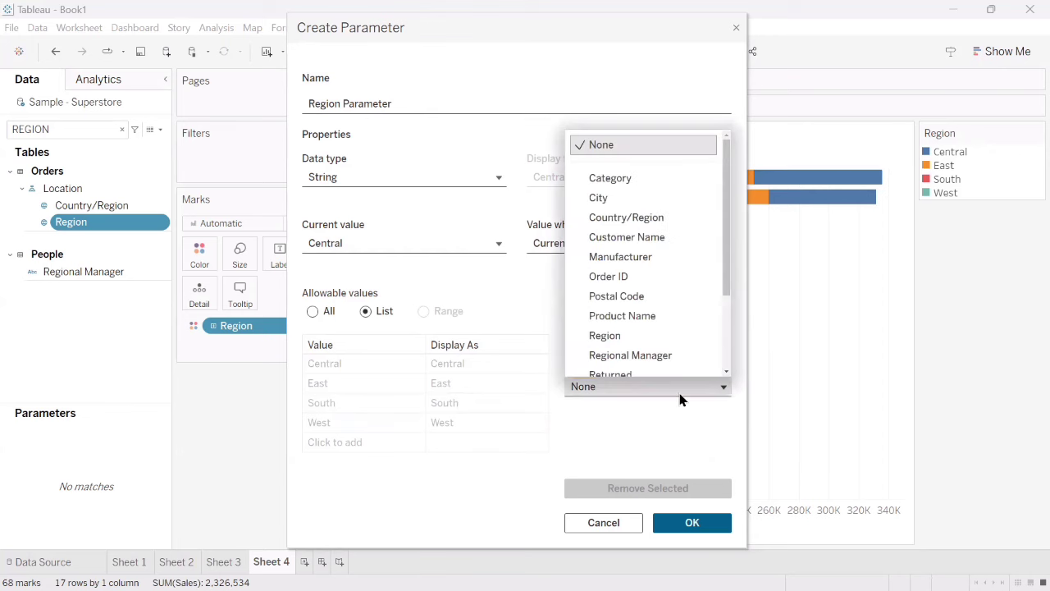
click(640, 331)
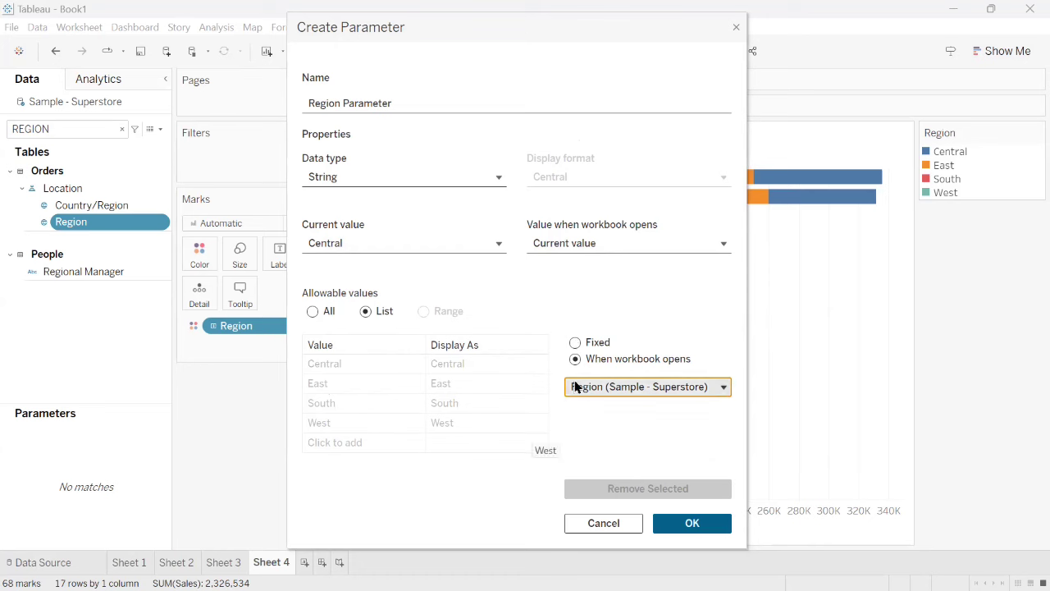
click(688, 524)
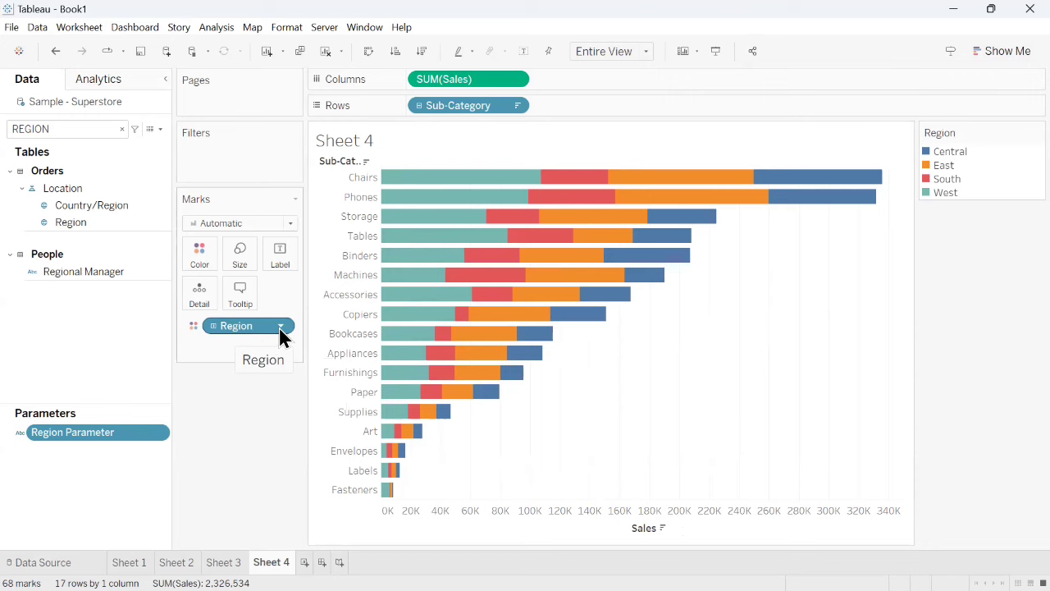
- Open a new calculated field on Sheet 4, ready for entering its formula
click(161, 130)
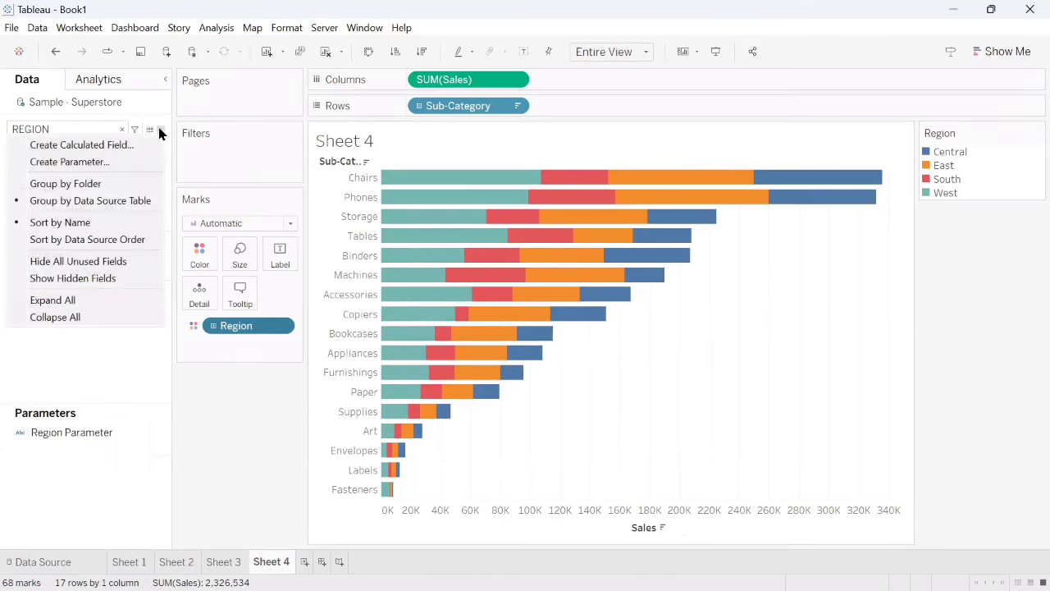
click(99, 144)
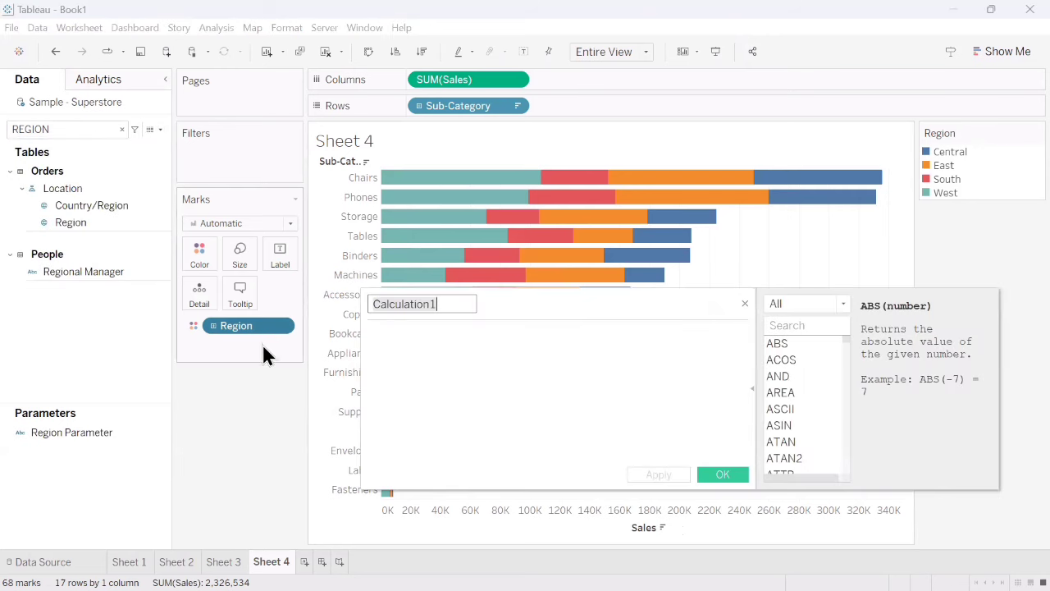
click(405, 335)
text(if)
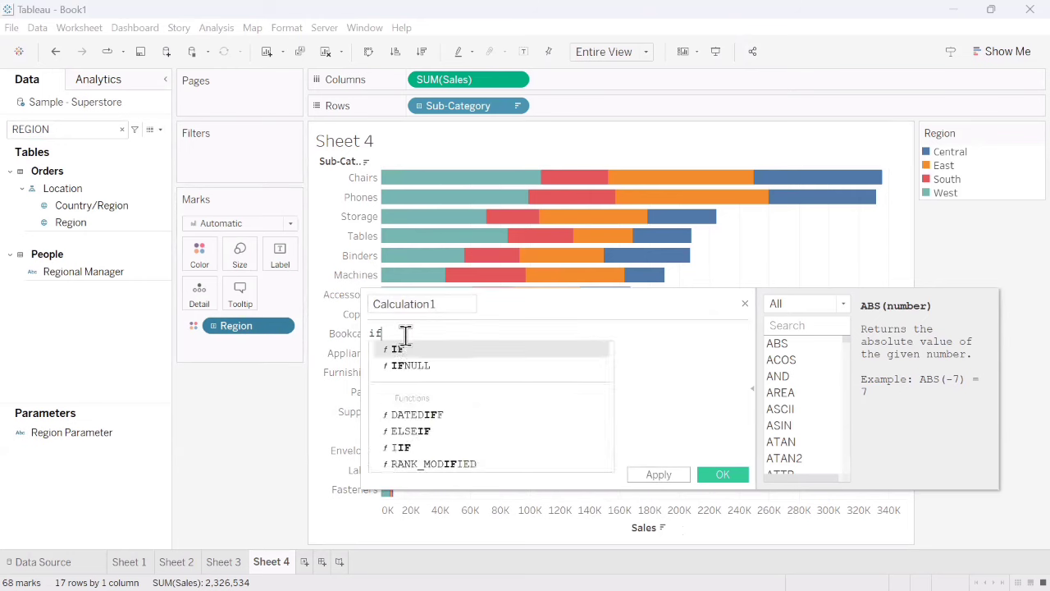
key(BackSpace)
key(BackSpace)
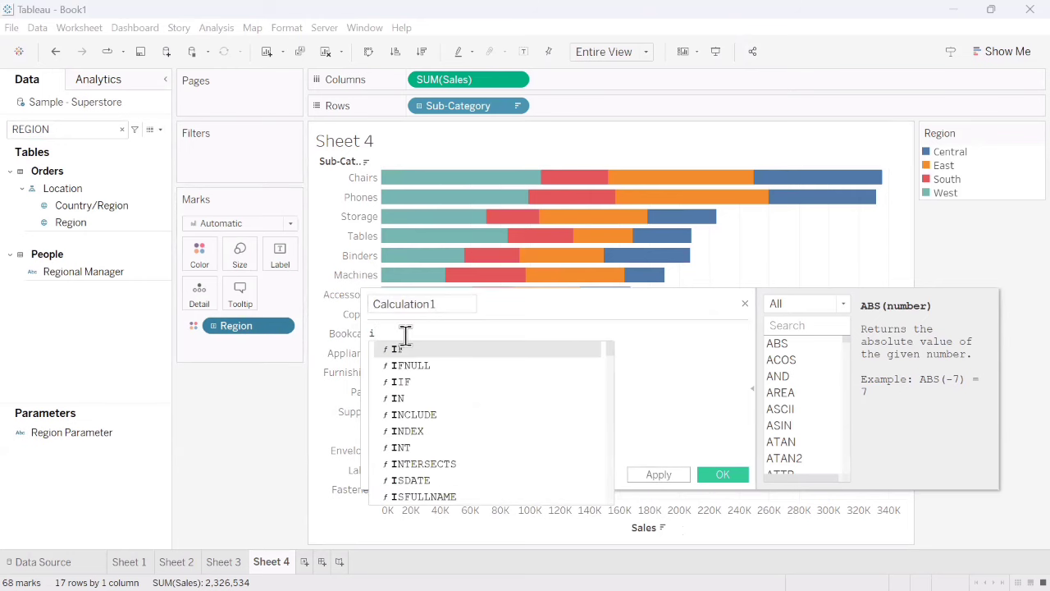
key(BackSpace)
text(if)
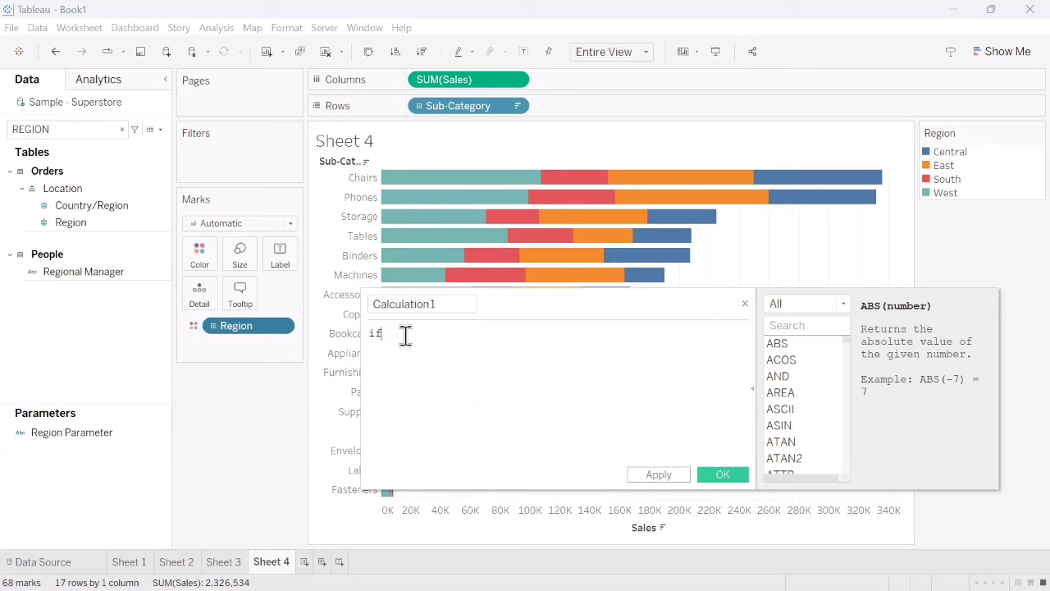
key(BackSpace)
key(BackSpace)
key(BackSpace)
text(i)
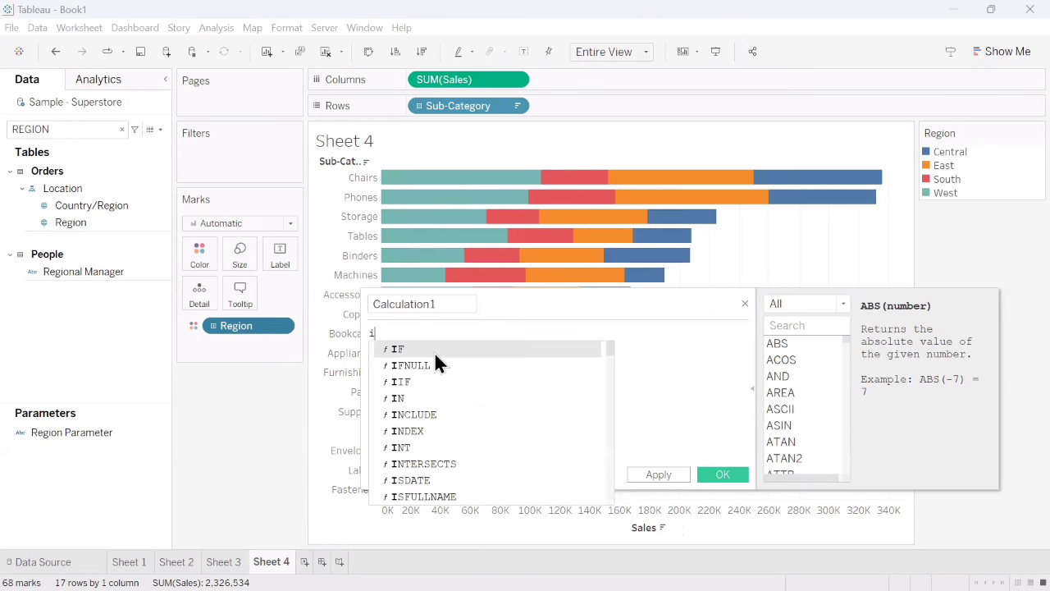
key(Escape)
key(BackSpace)
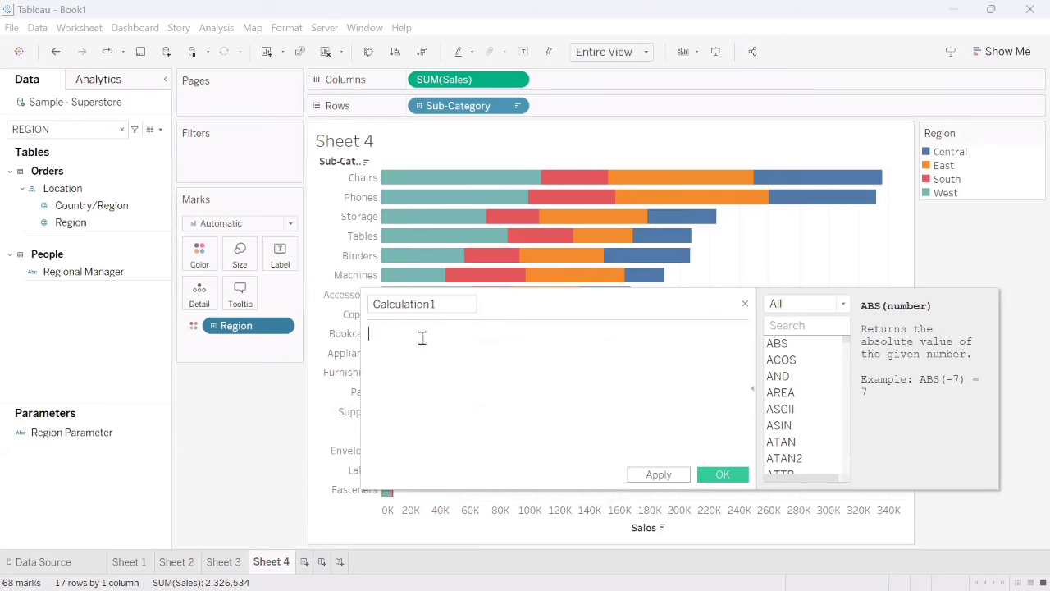
- Begin the calculated field's formula with the condition IF [Region] = [Region Parameter]
text(if)
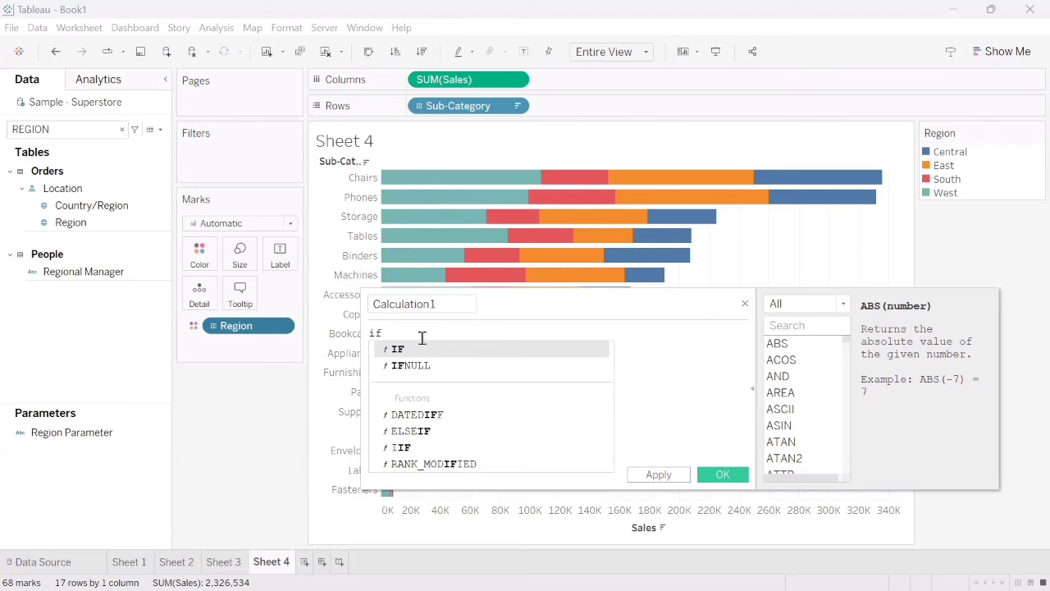
click(509, 348)
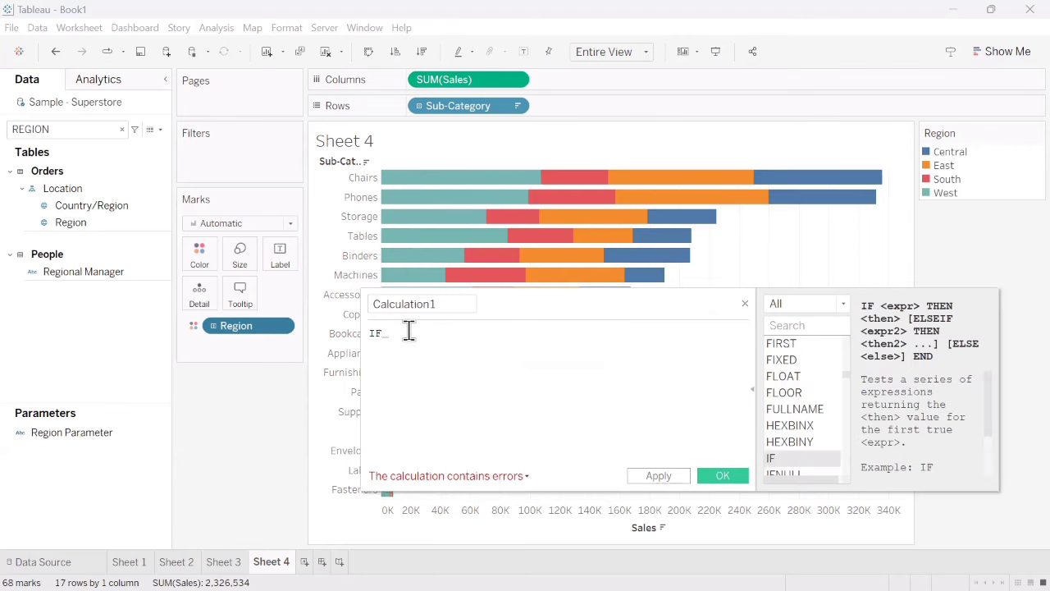
drag(242, 328, 432, 339)
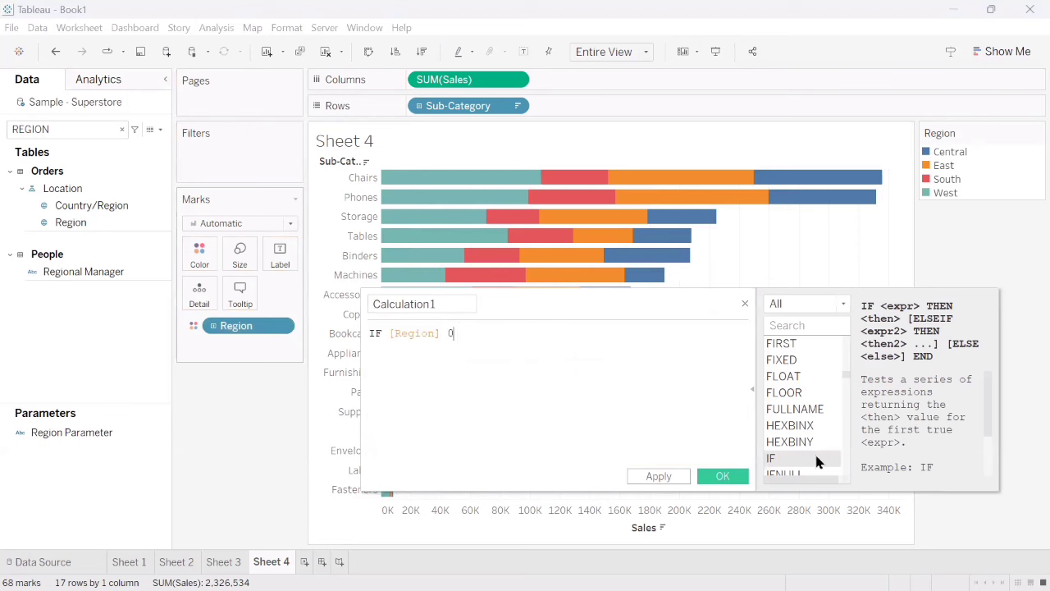
key(BackSpace)
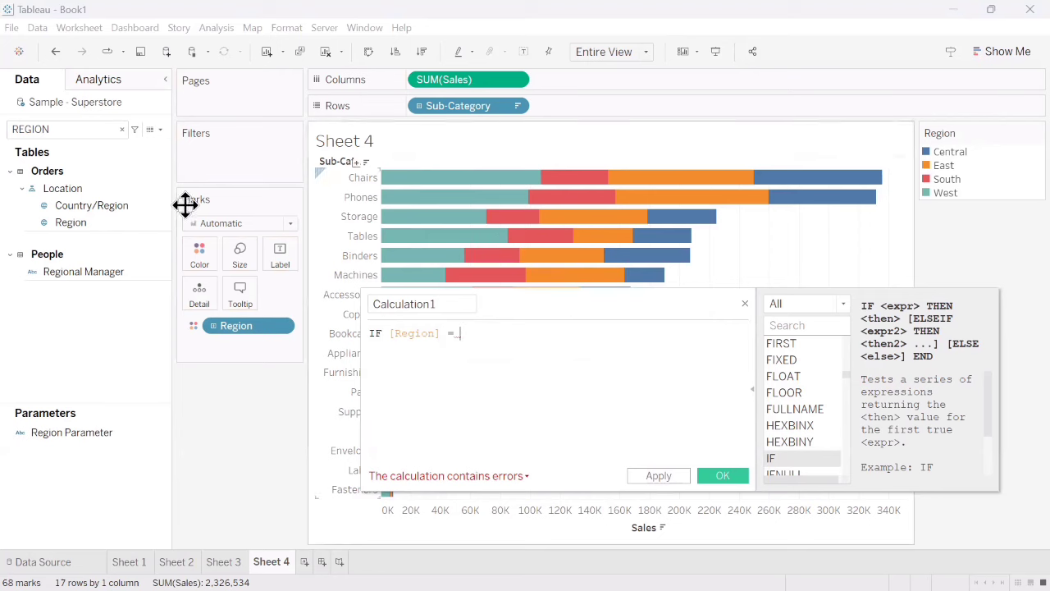
drag(52, 436, 484, 341)
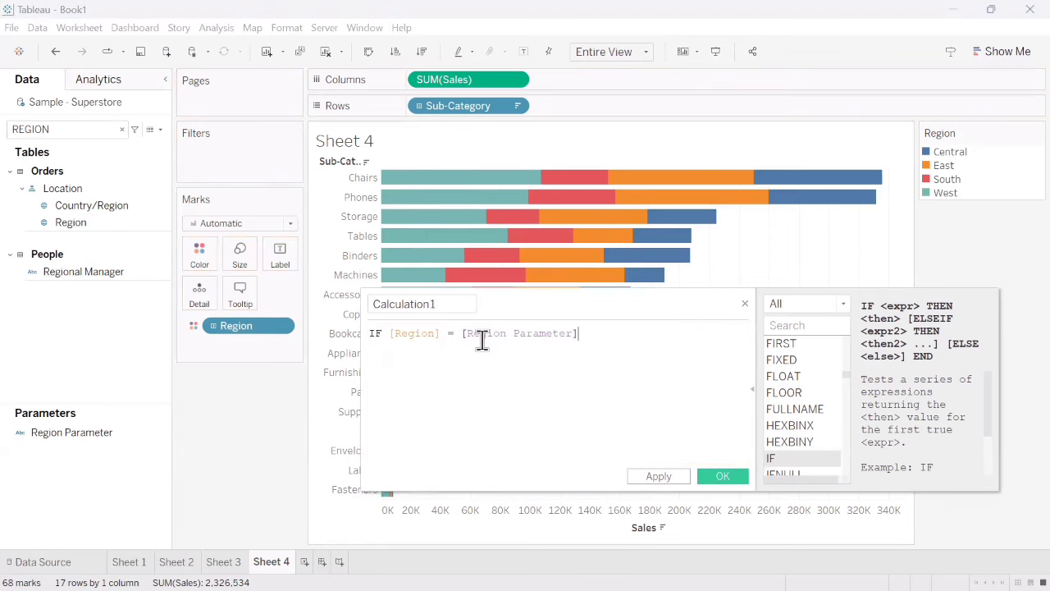
- Complete the IF formula on new lines with then [Sales] and END
click(603, 334)
key(Return)
text(then SALE)
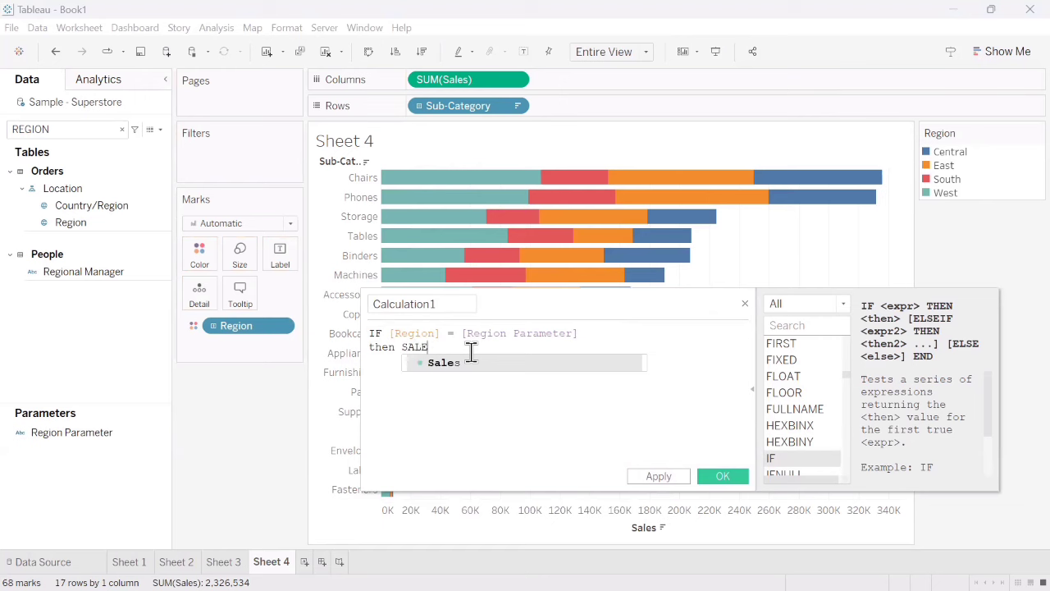
click(470, 361)
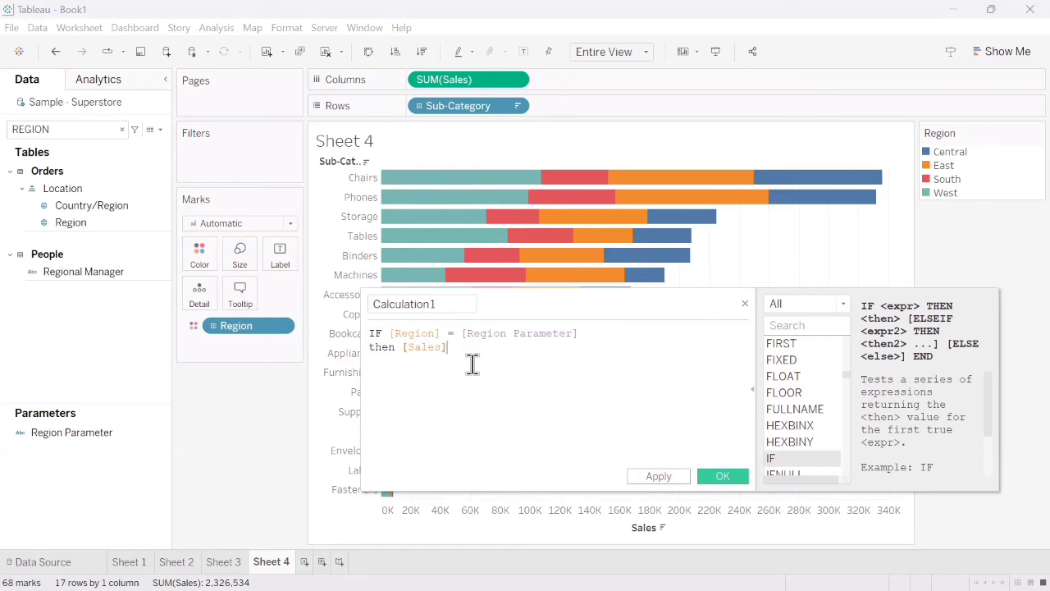
key(Return)
text(end)
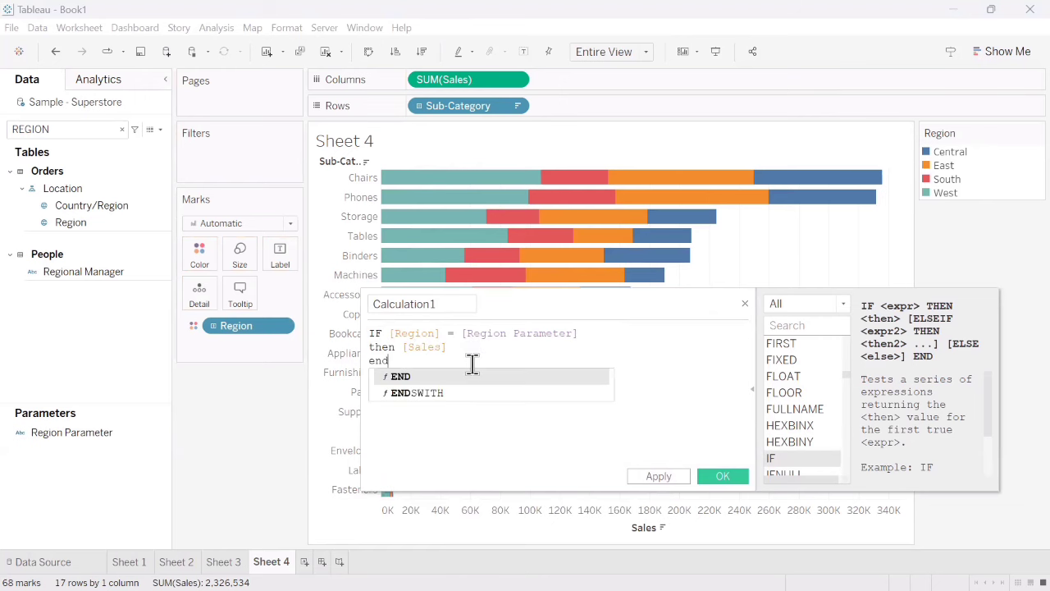
click(432, 376)
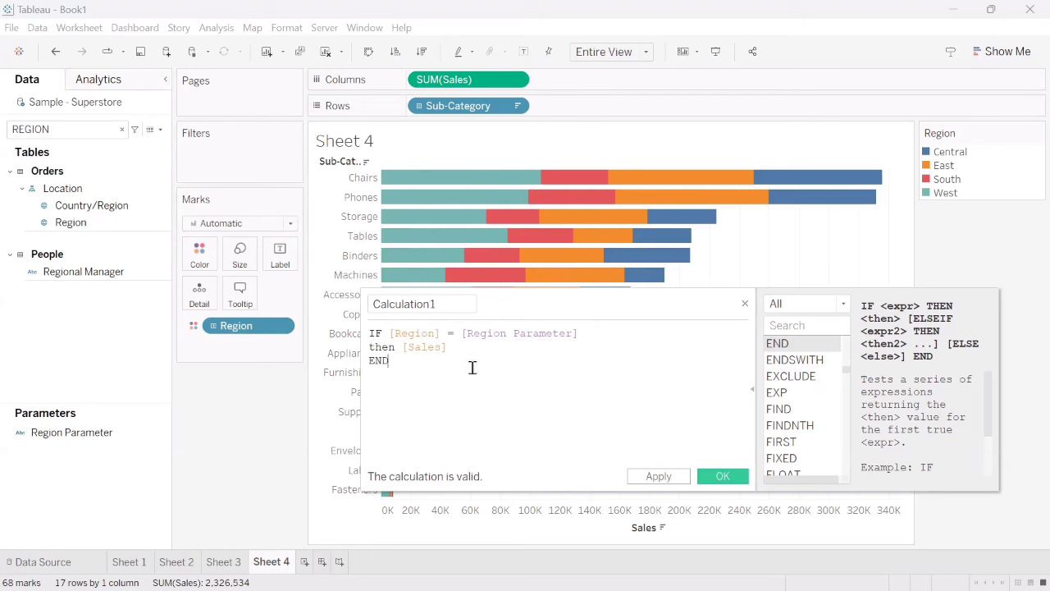
- Wrap the whole IF expression in a SUM( ) aggregation
text())
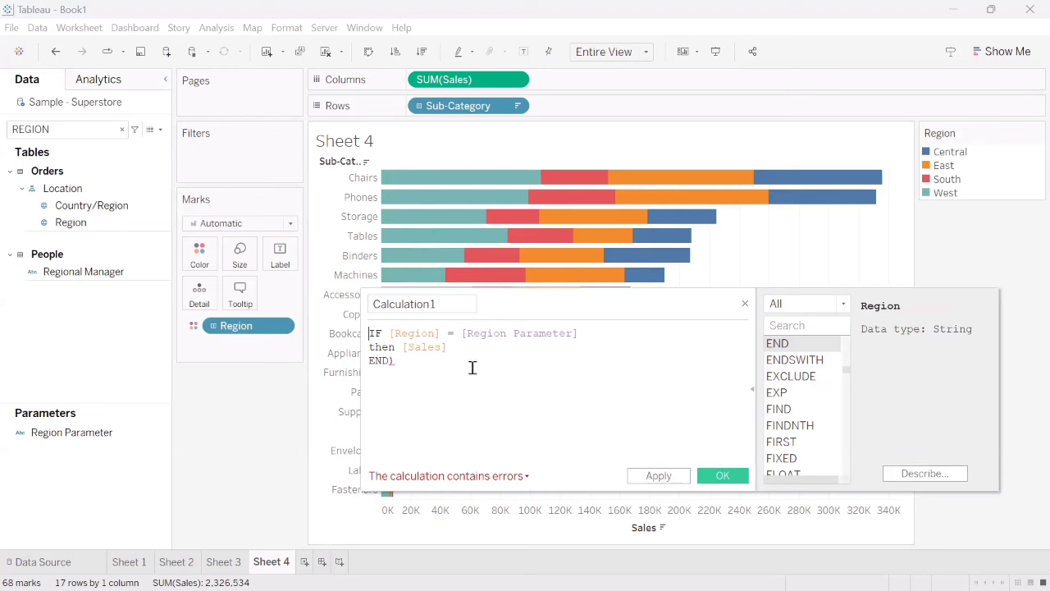
text(()
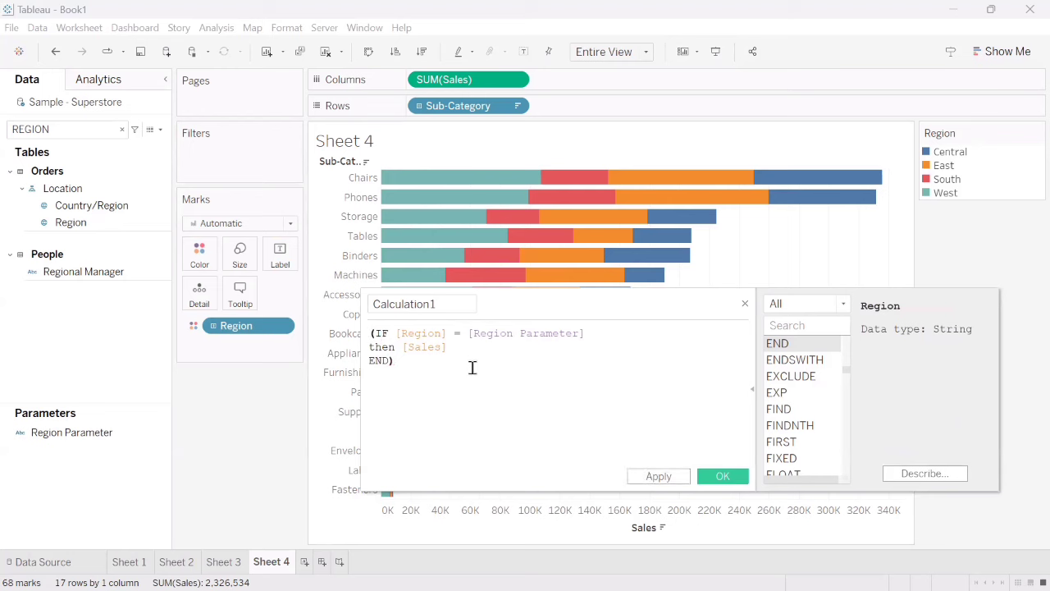
text(sum)
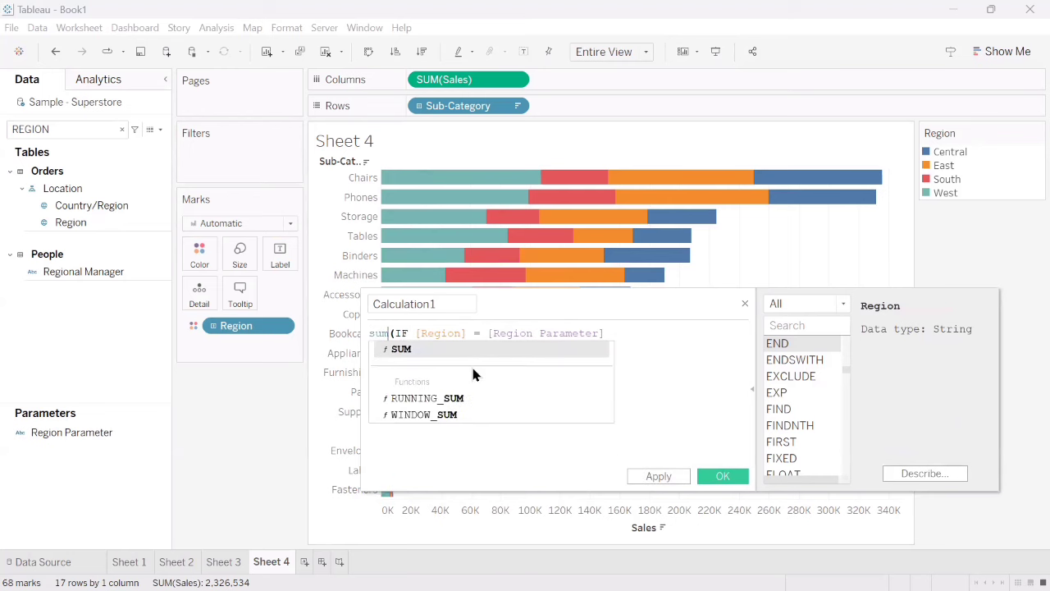
click(440, 348)
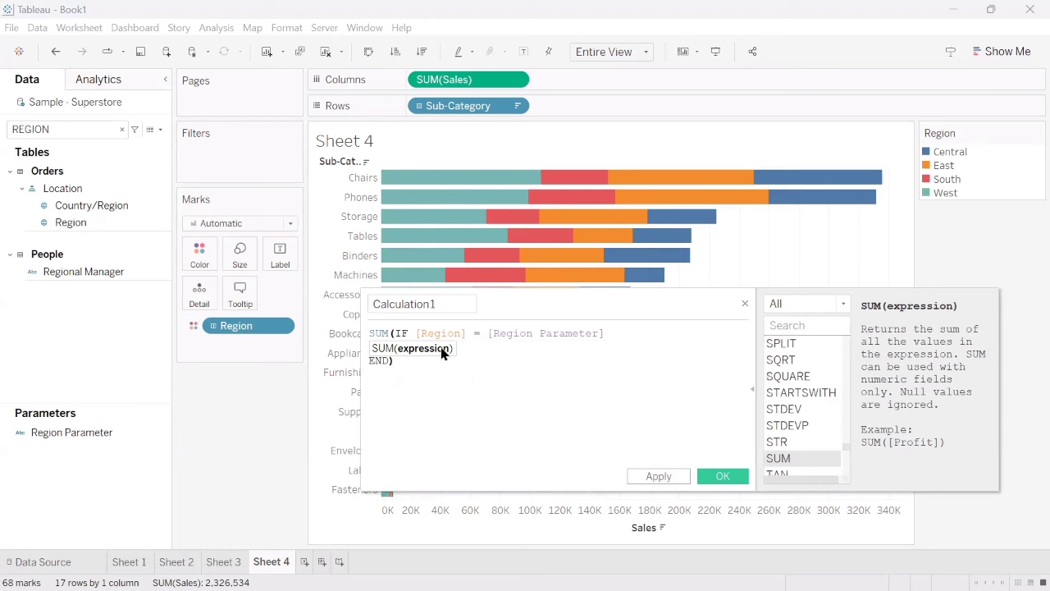
- Name the calculated field Selected Region Sales and save it
click(447, 302)
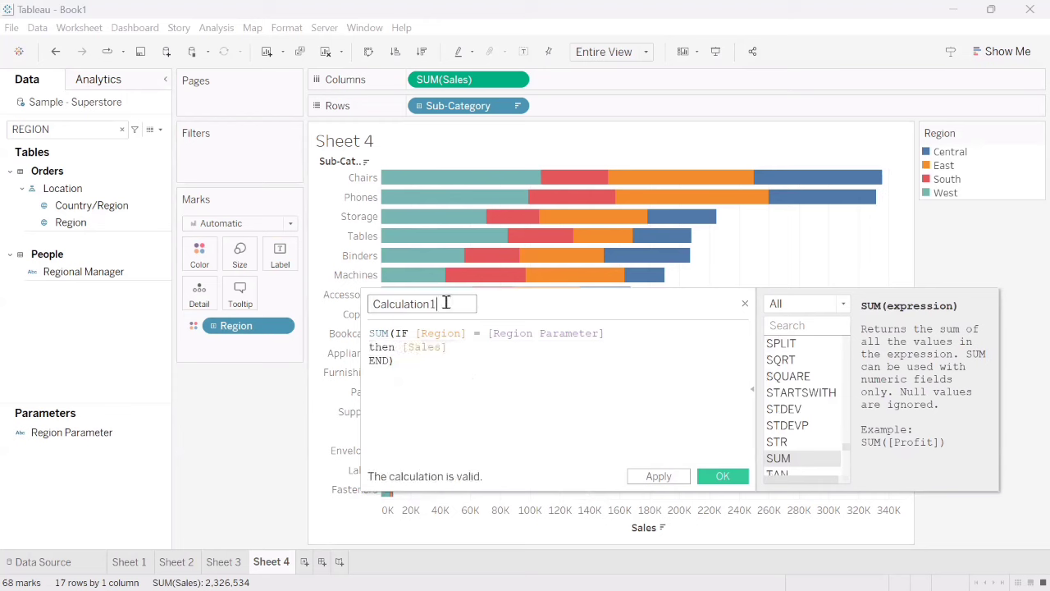
key(ctrl+a)
text(sE)
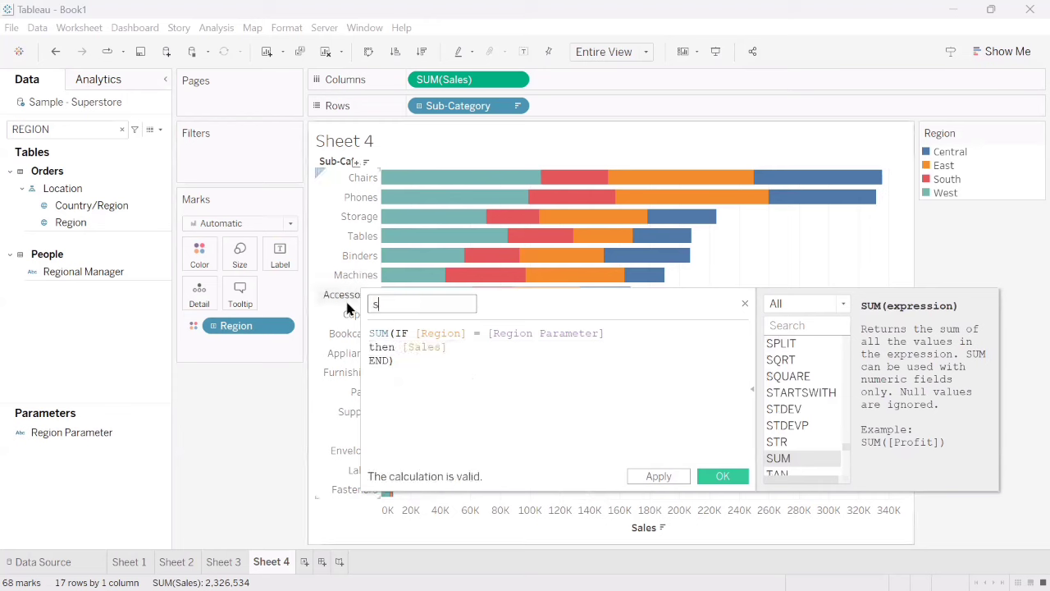
key(BackSpace)
text(EL)
key(BackSpace)
key(BackSpace)
text(Selec)
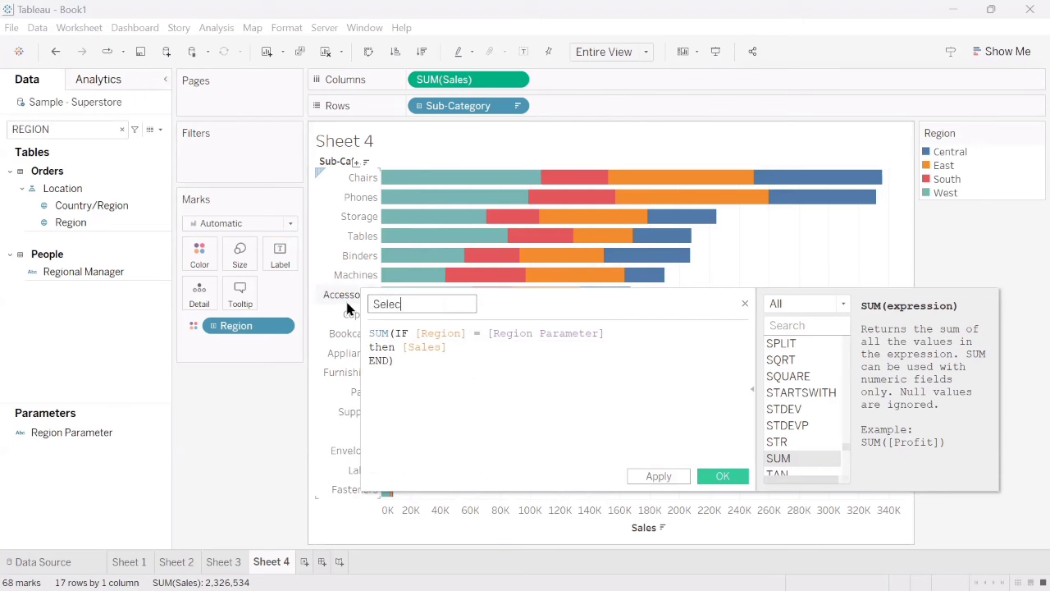
text(ted Region Sales)
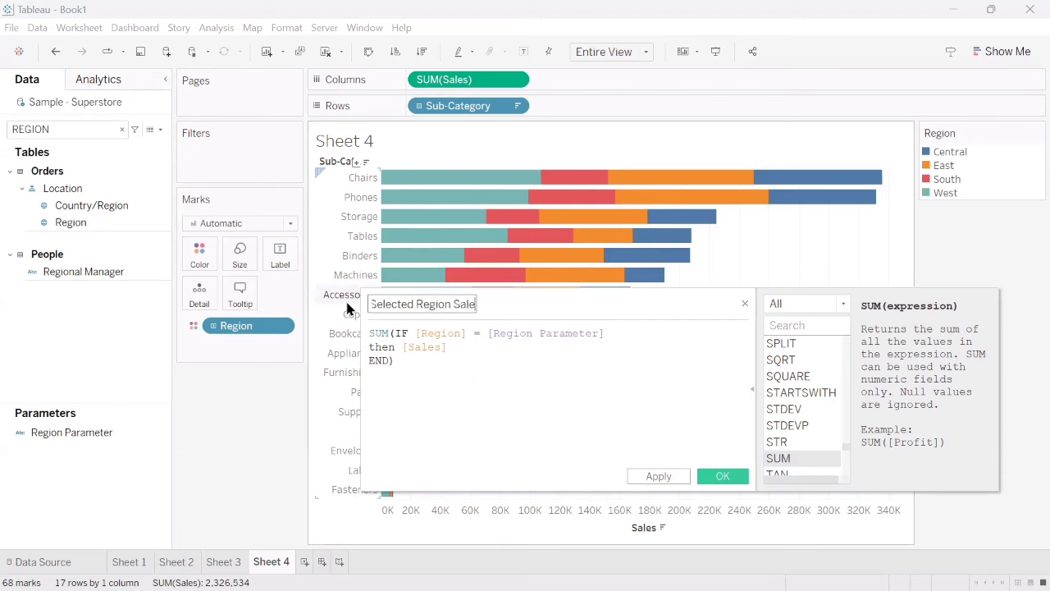
click(661, 478)
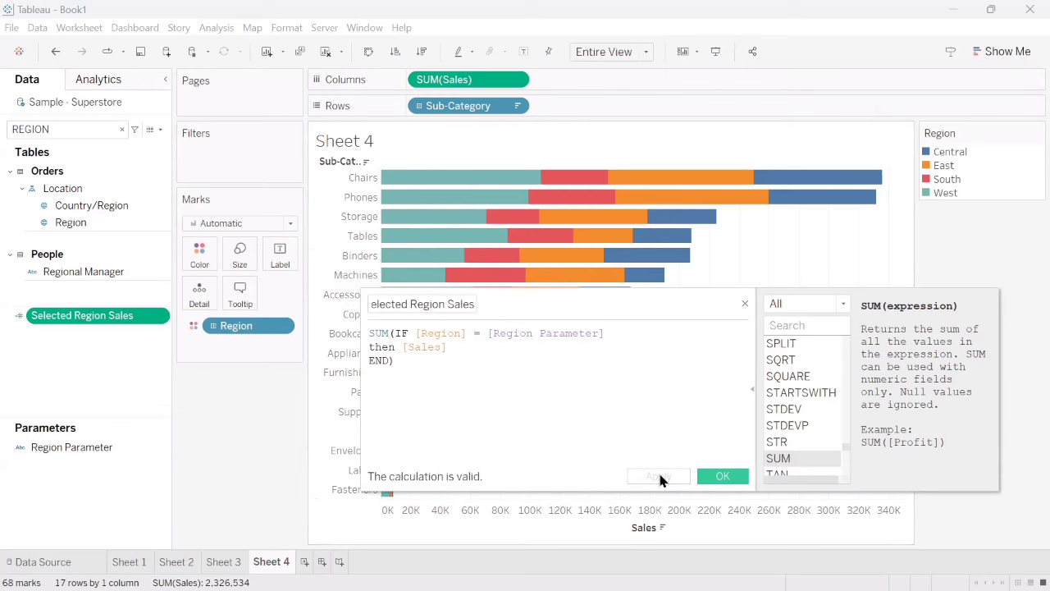
click(723, 478)
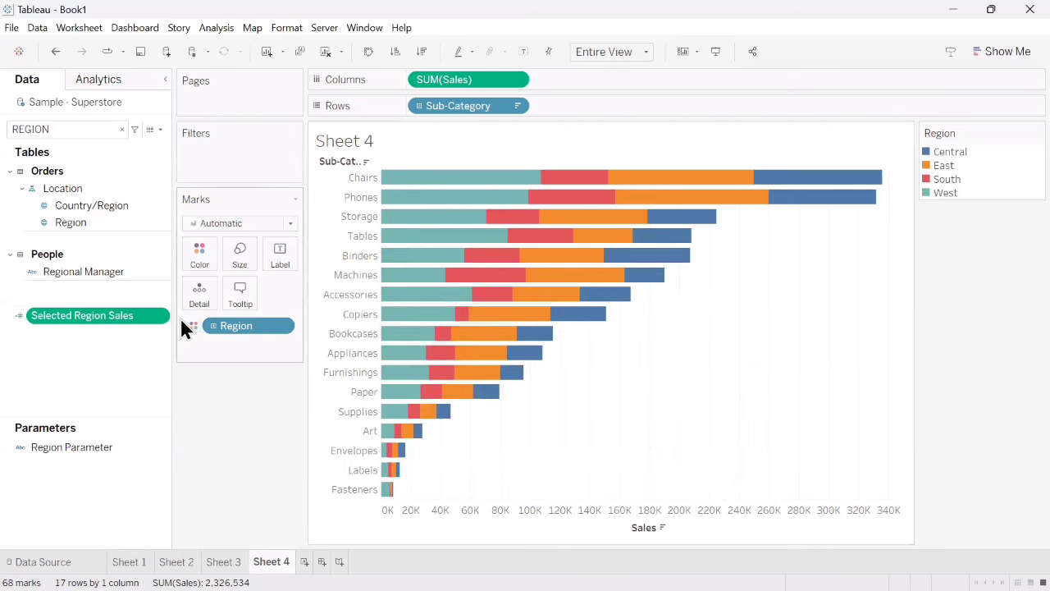
- Sort the Region colour segments by the Selected Region Sales field in descending order
click(281, 326)
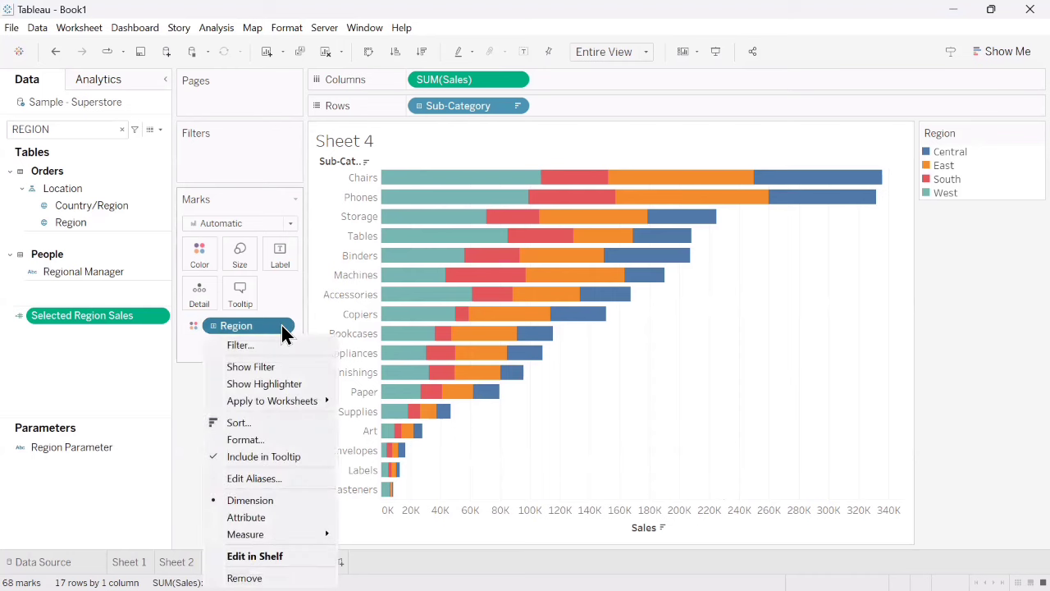
click(261, 423)
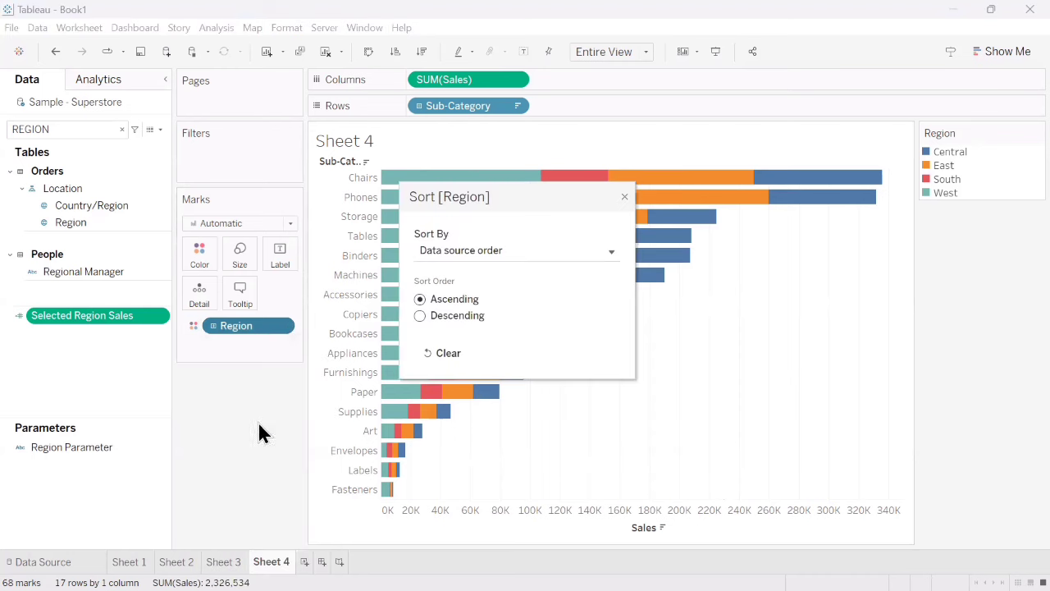
click(528, 247)
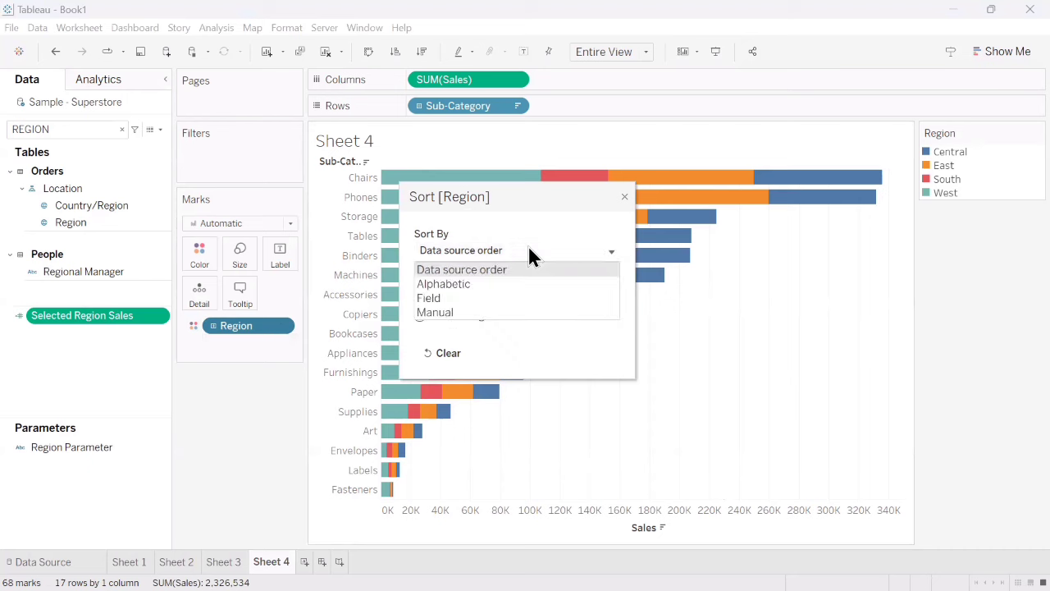
click(457, 297)
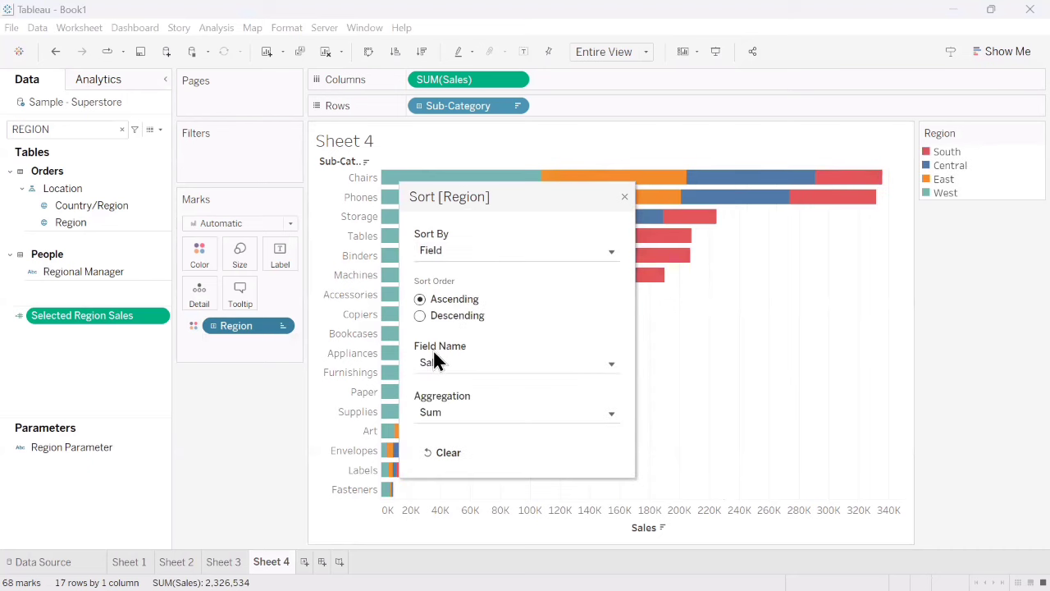
click(483, 367)
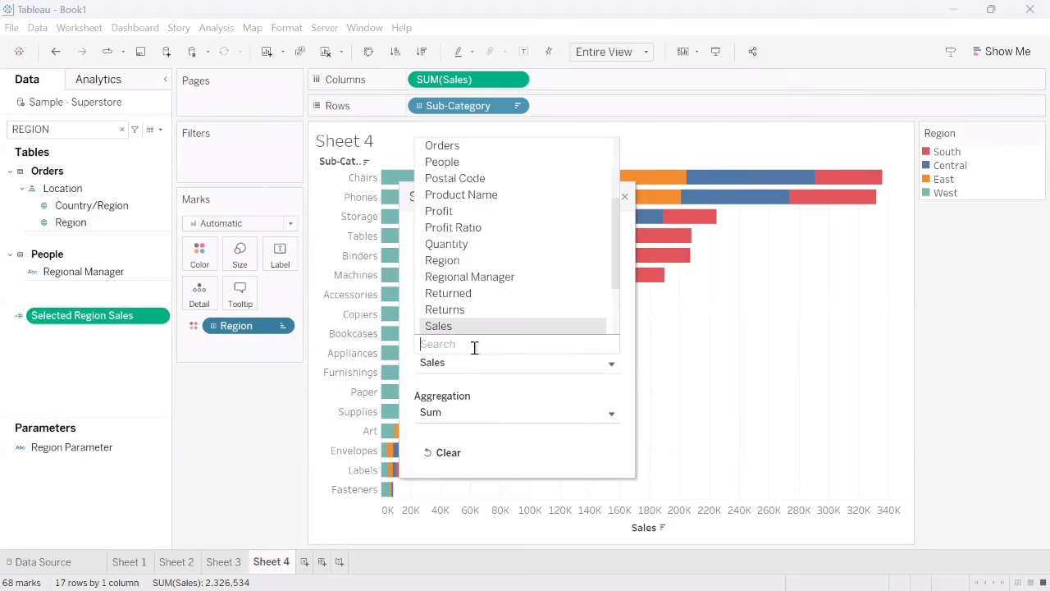
text(se)
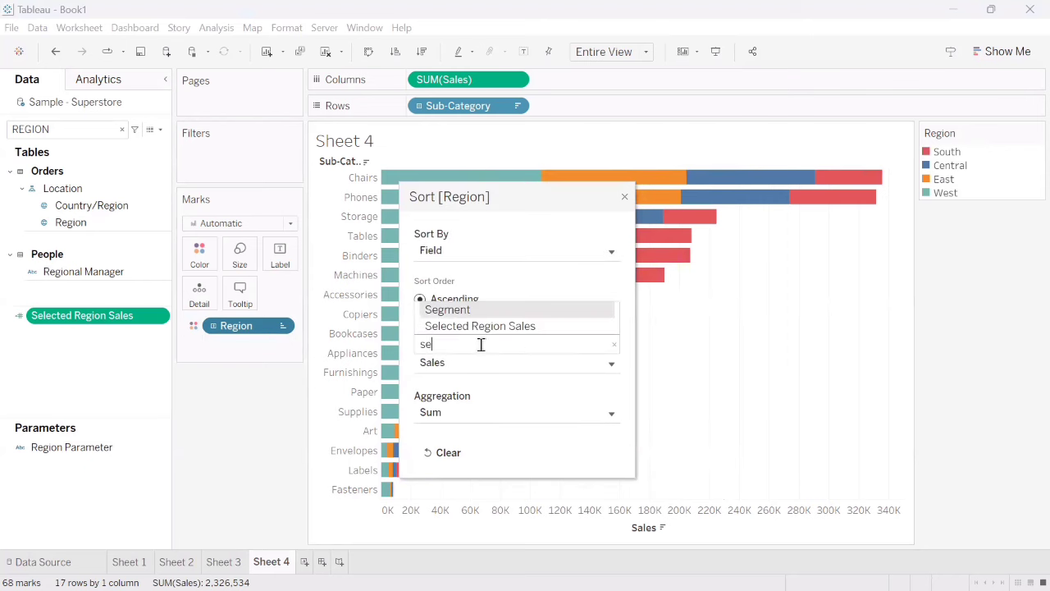
click(486, 329)
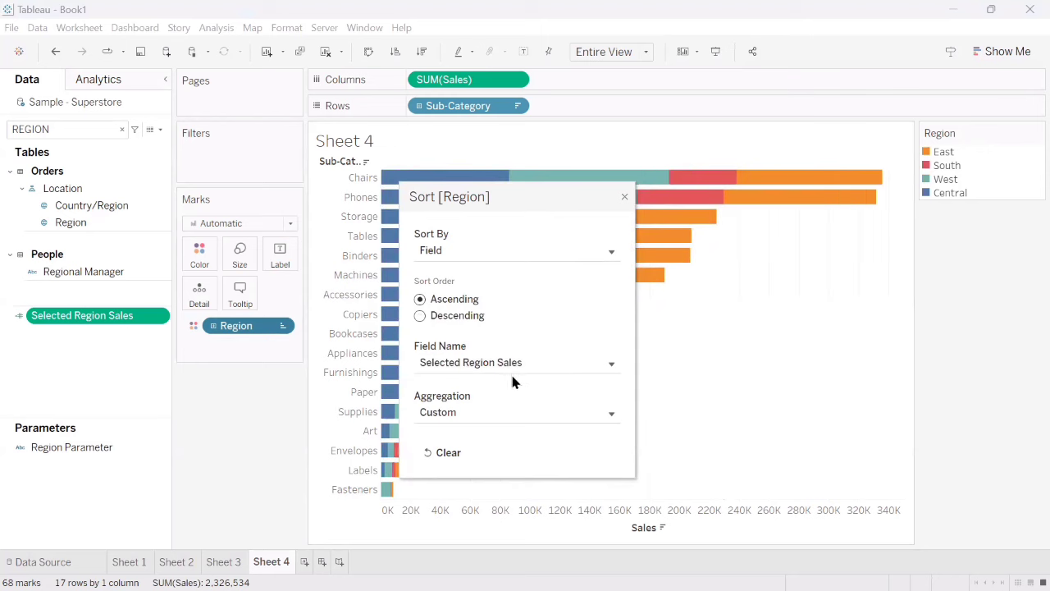
click(420, 320)
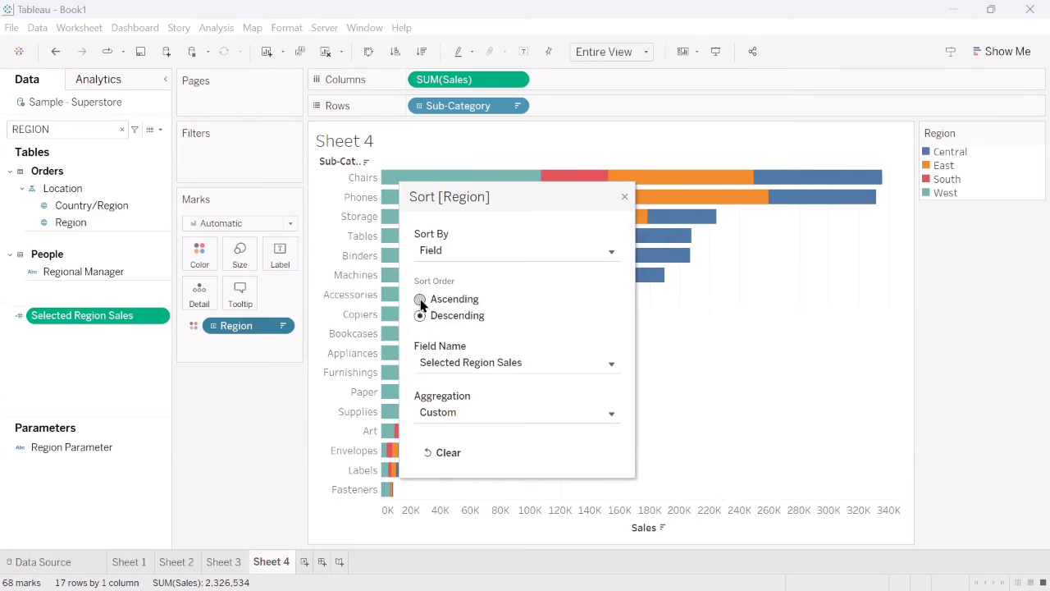
click(625, 197)
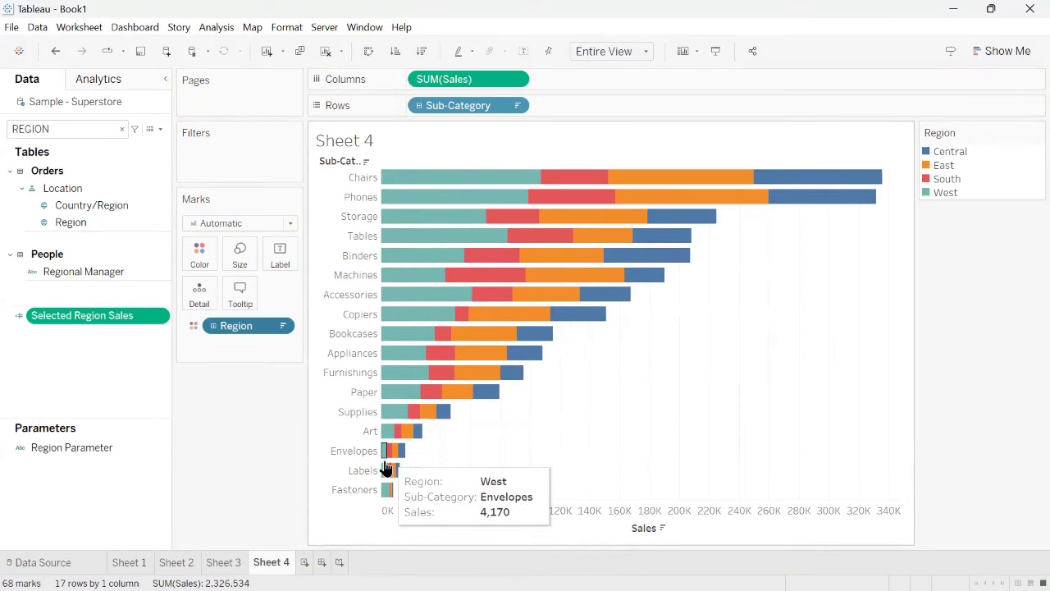
- Show the Region Parameter control on the sheet and set it to South
click(163, 448)
click(230, 185)
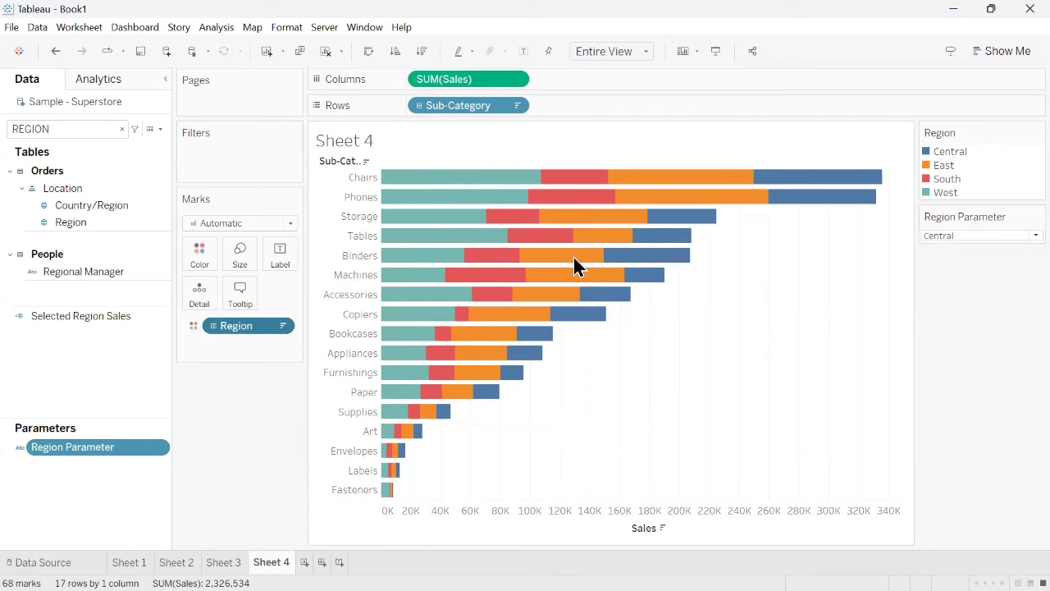
click(981, 236)
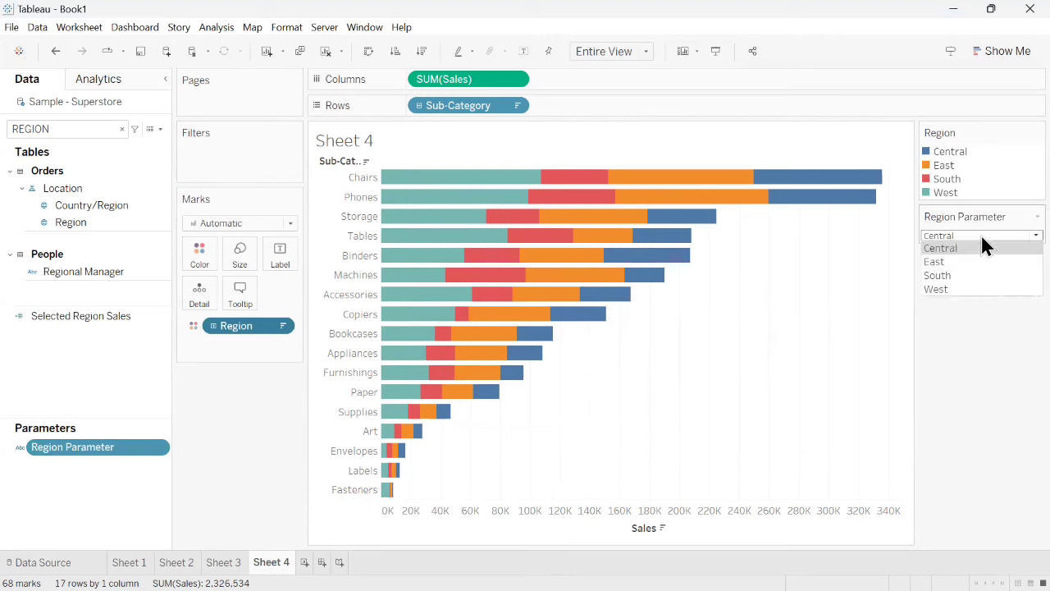
click(939, 276)
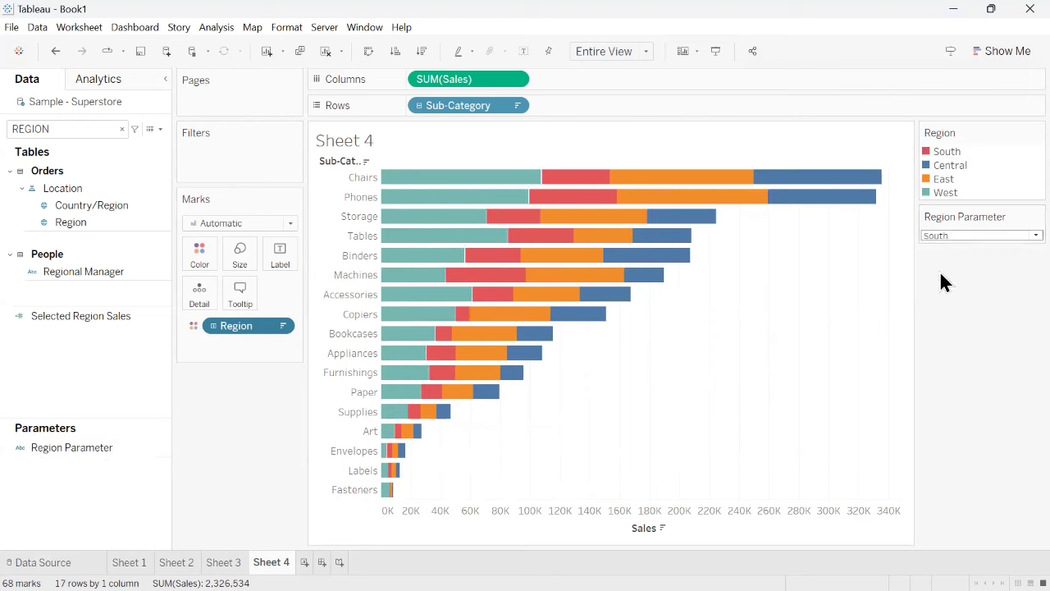
mouse_move(857, 207)
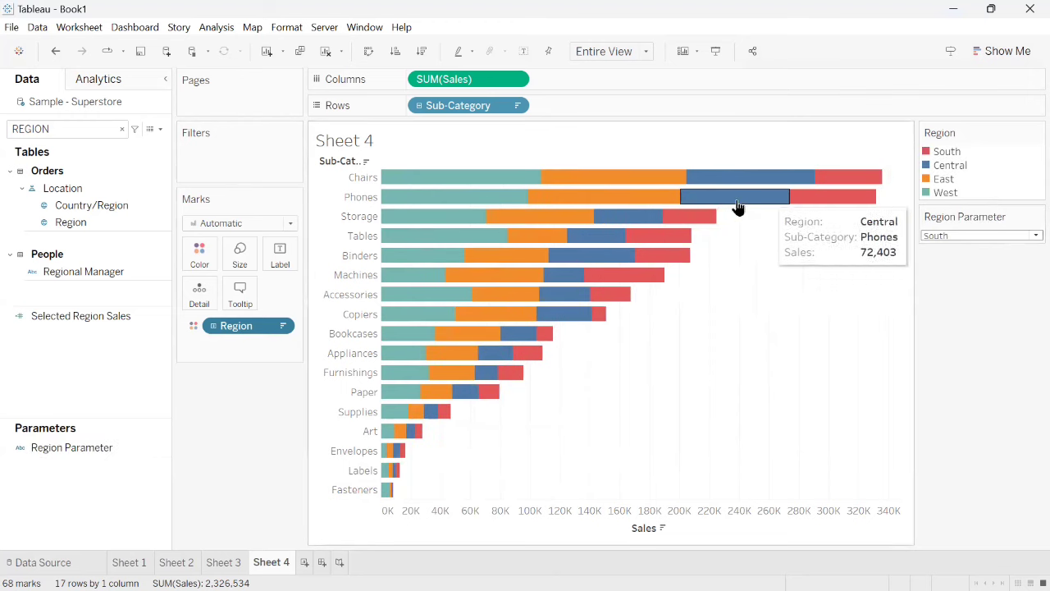
- Change the Region sort order to ascending, keeping Selected Region Sales as the sort field
click(281, 327)
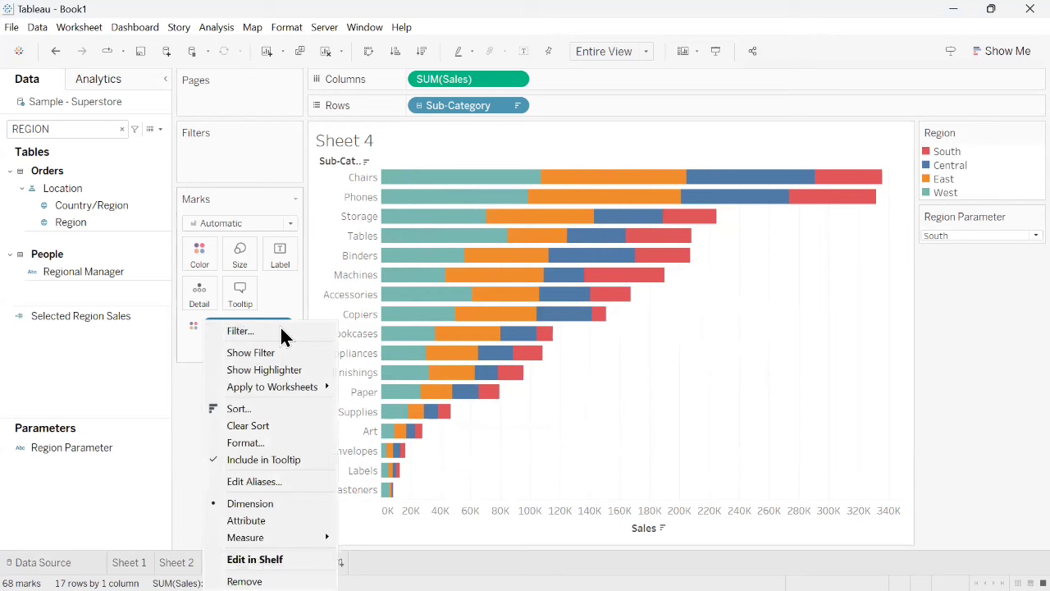
click(264, 414)
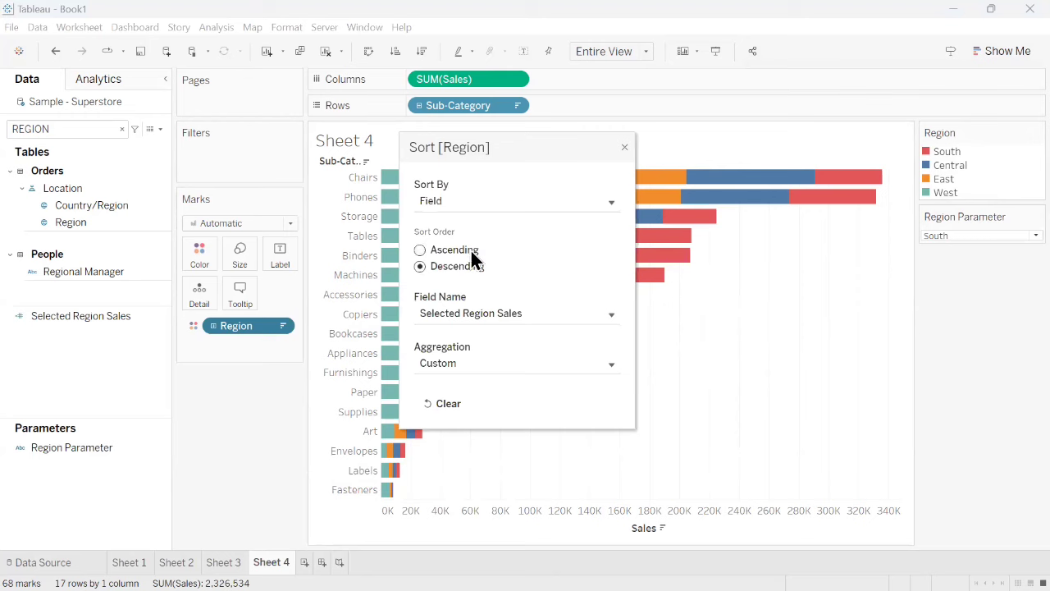
click(443, 250)
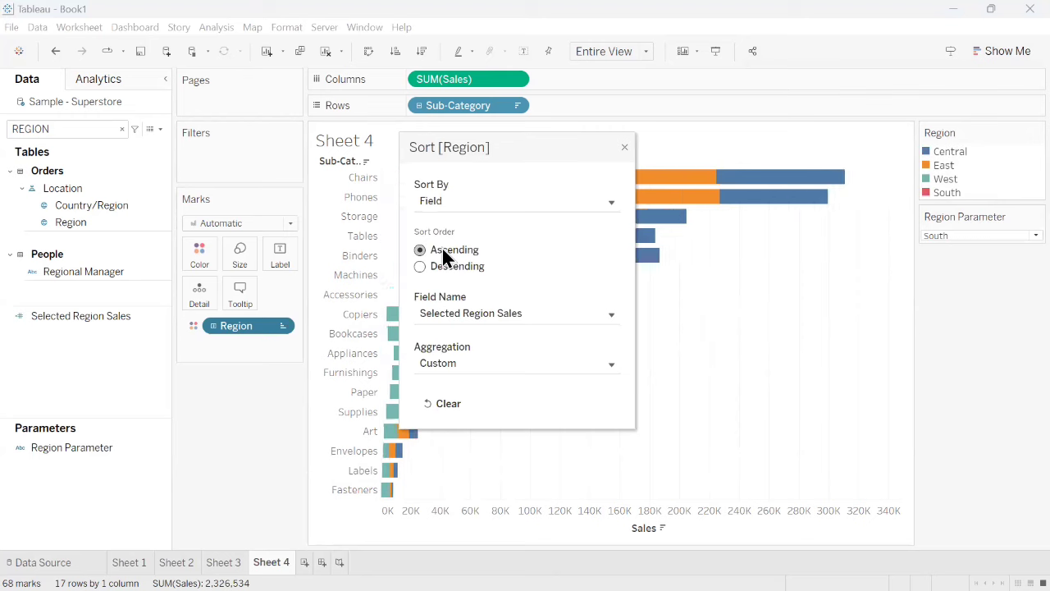
click(624, 149)
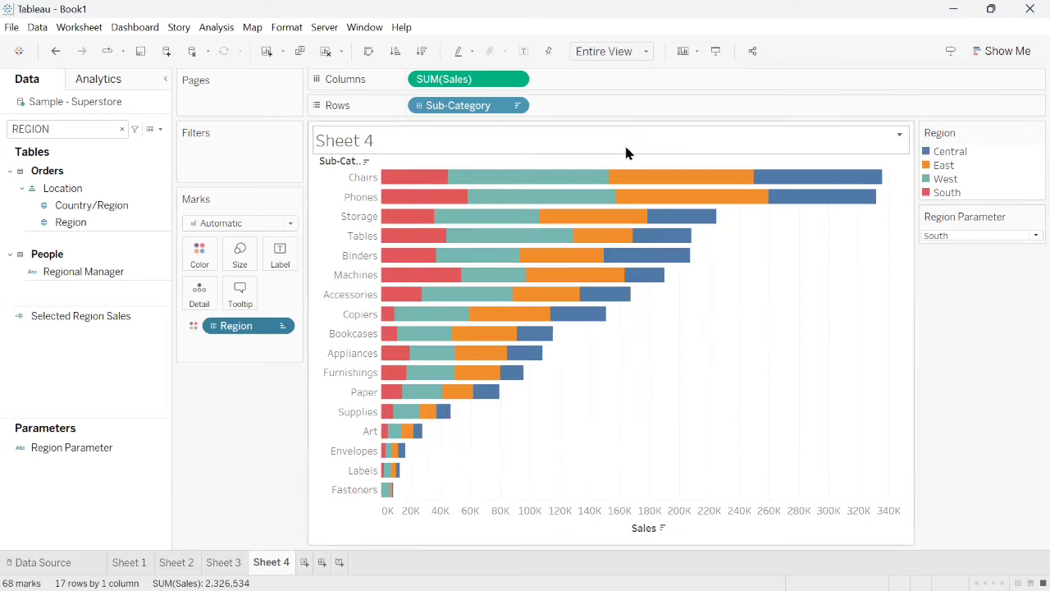
- Test the Region Parameter by switching it to East and back to South
click(972, 236)
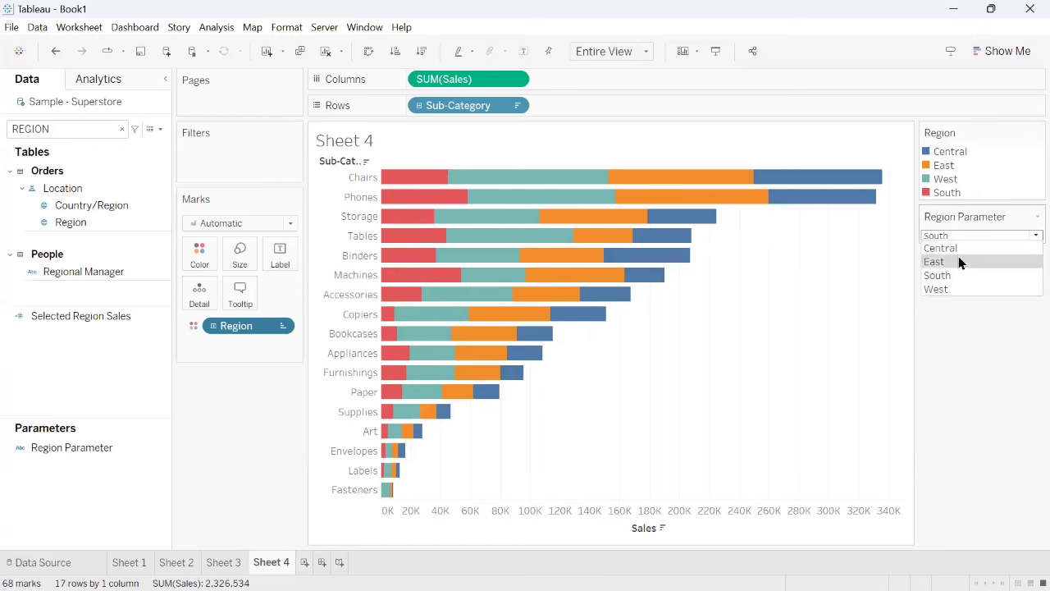
click(958, 257)
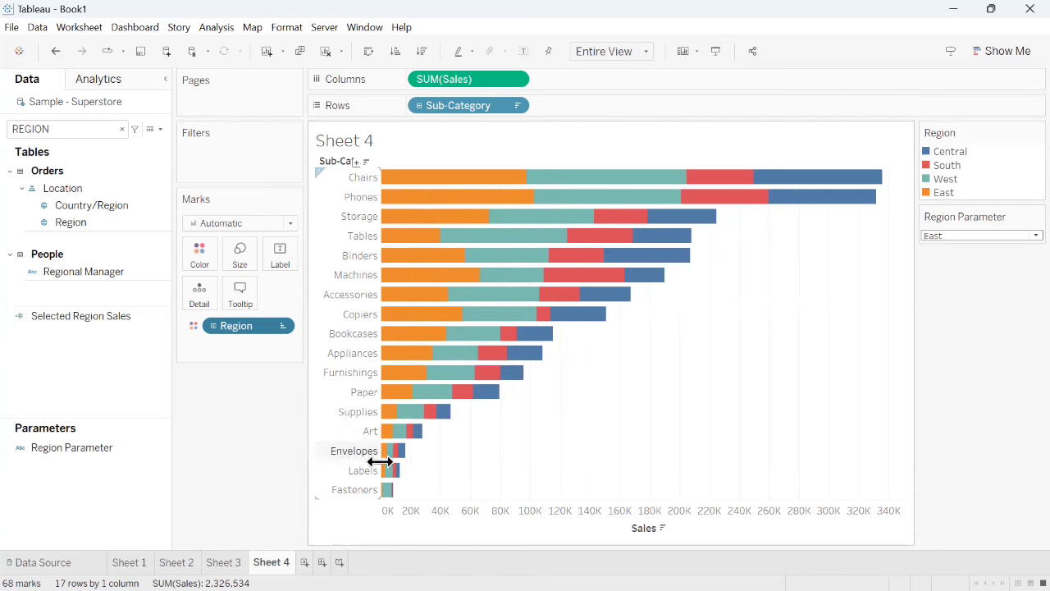
click(987, 237)
click(945, 275)
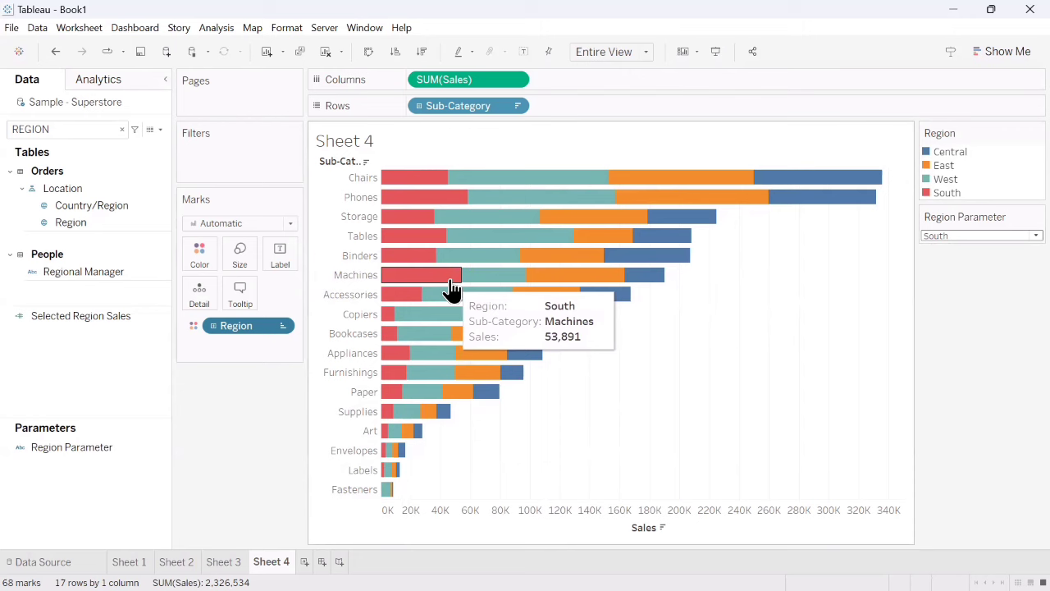
- Sort Sub-Category by the Selected Region Sales field instead of the nested sort, in descending order
click(516, 106)
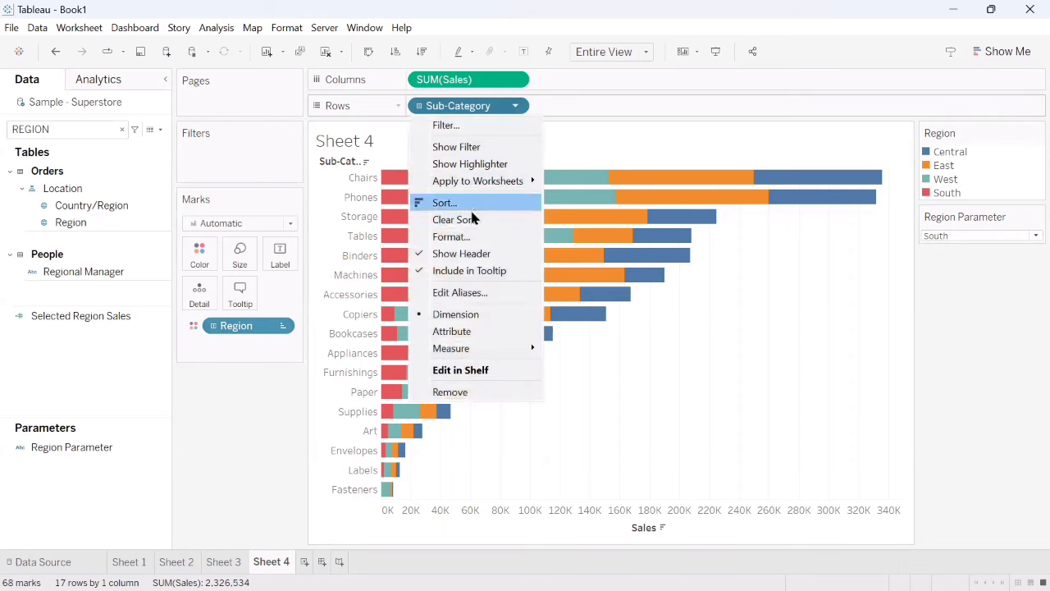
click(470, 205)
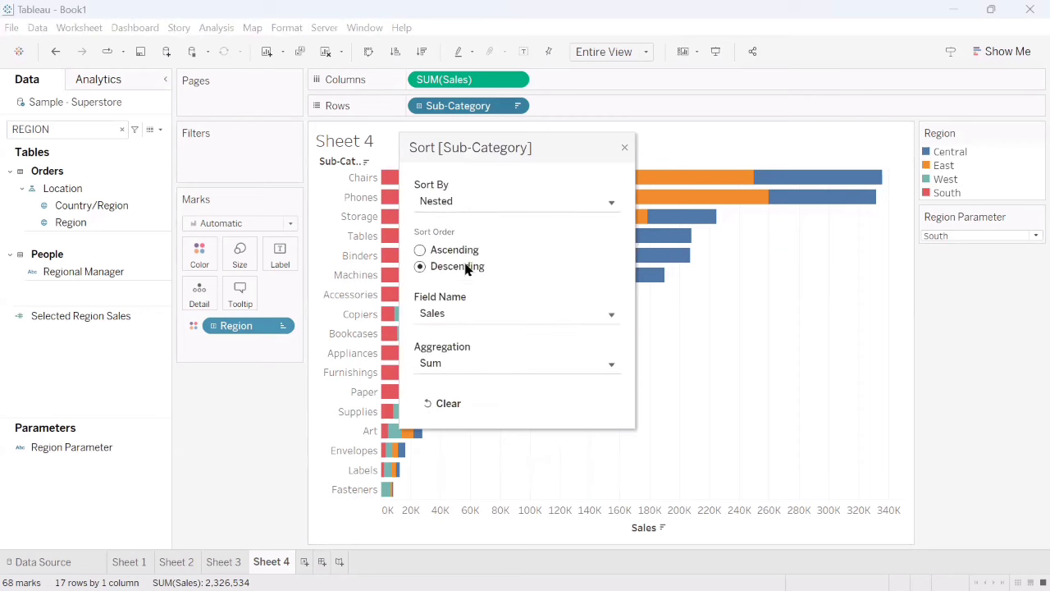
click(461, 317)
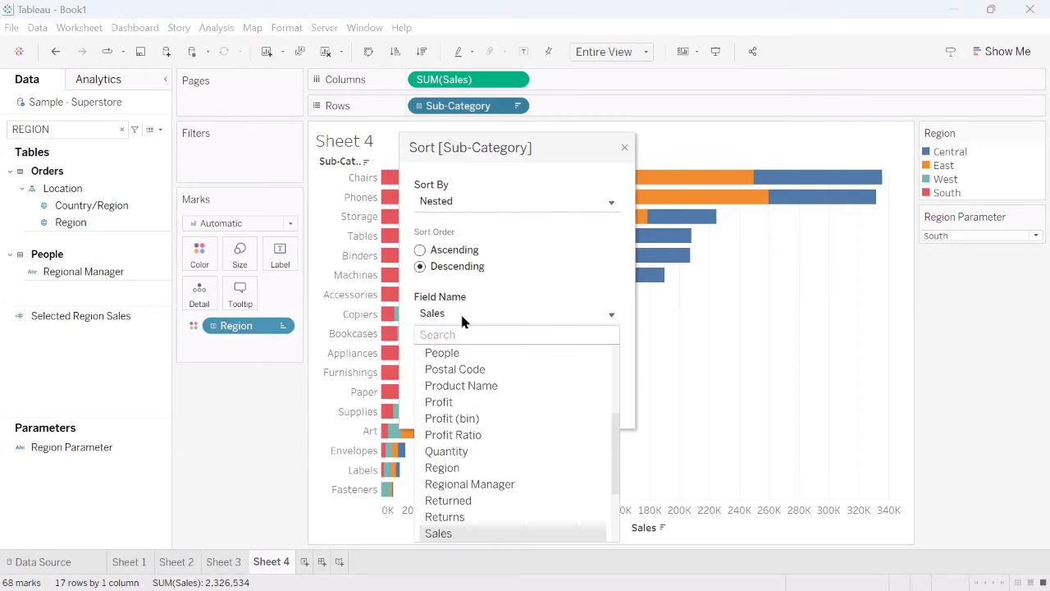
click(486, 201)
click(457, 249)
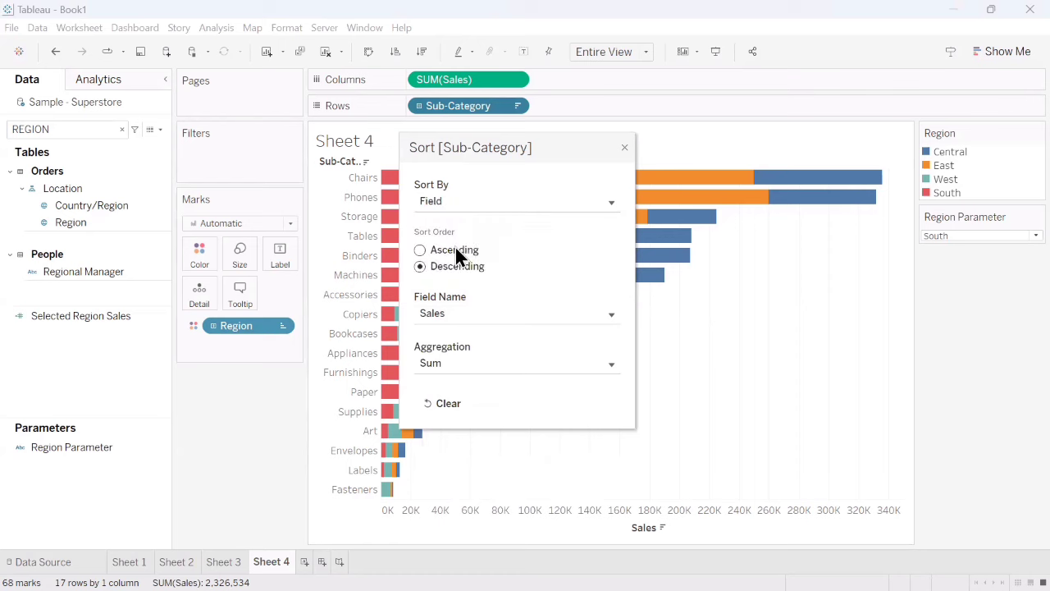
click(466, 315)
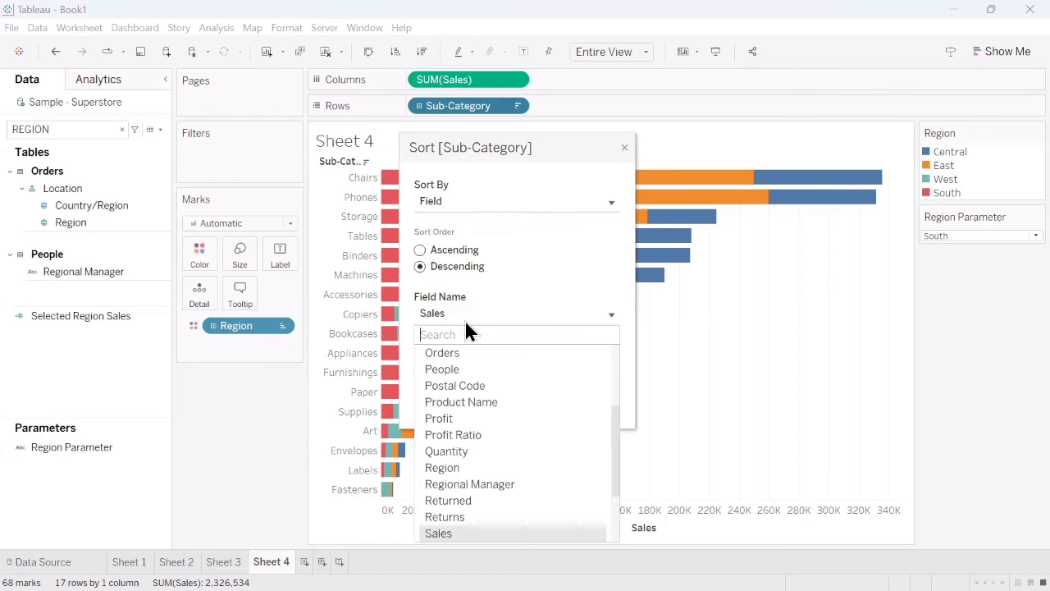
scroll(502, 480, down, 2)
click(503, 468)
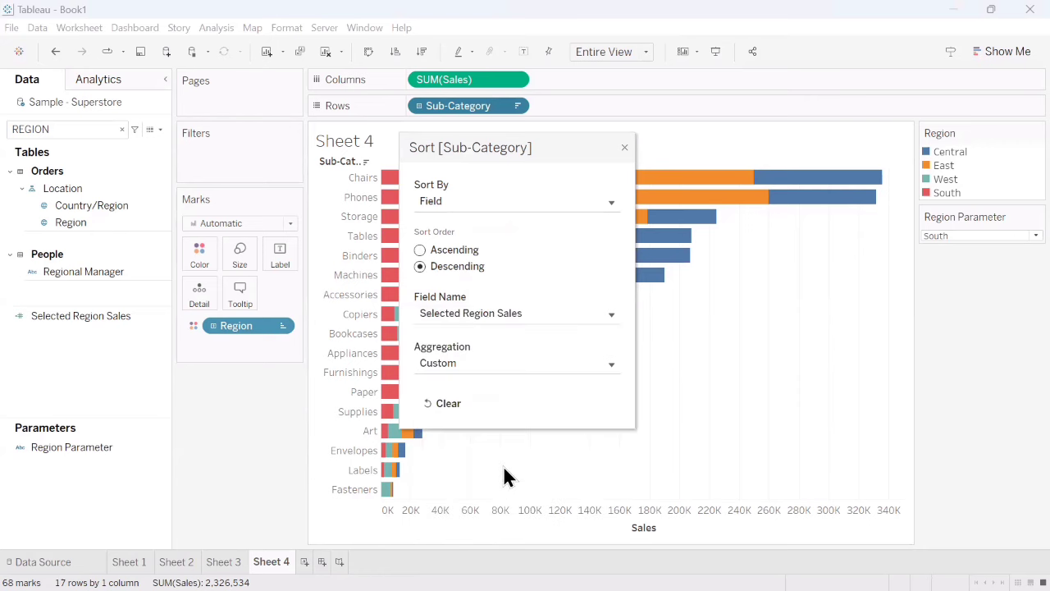
click(625, 149)
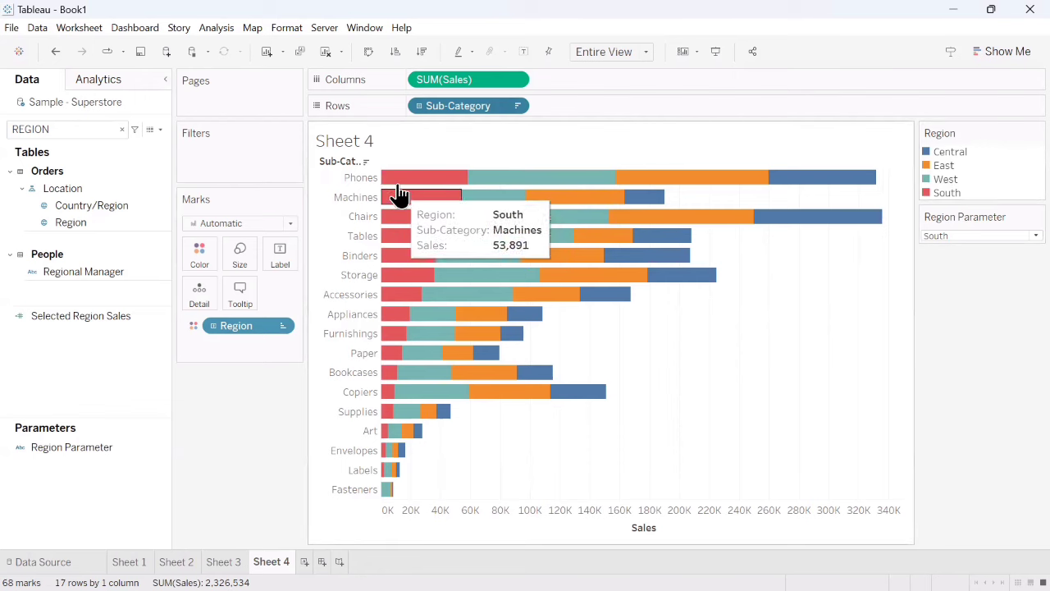
mouse_move(441, 181)
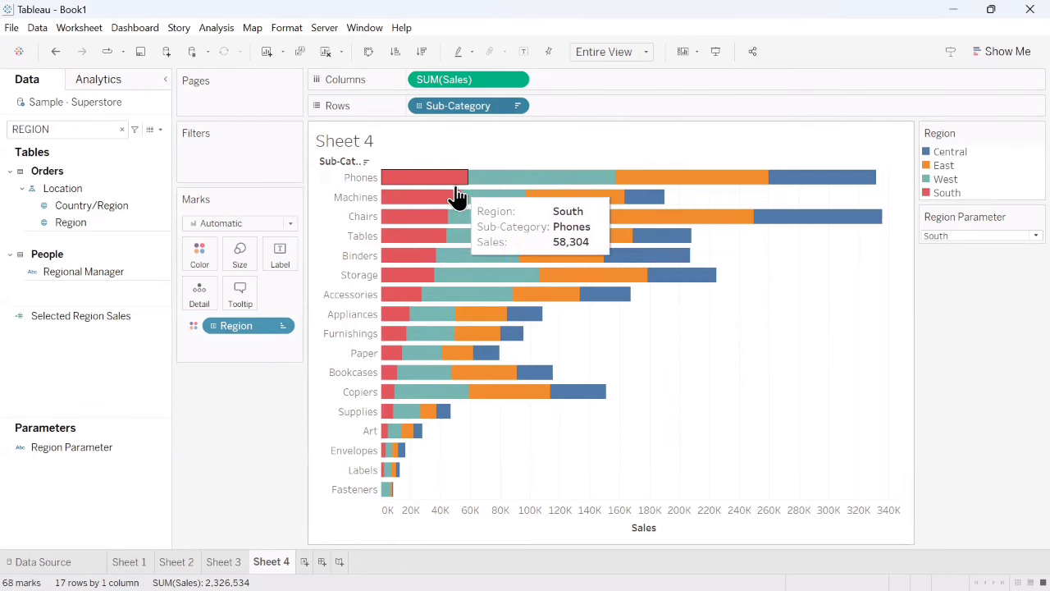
mouse_move(448, 209)
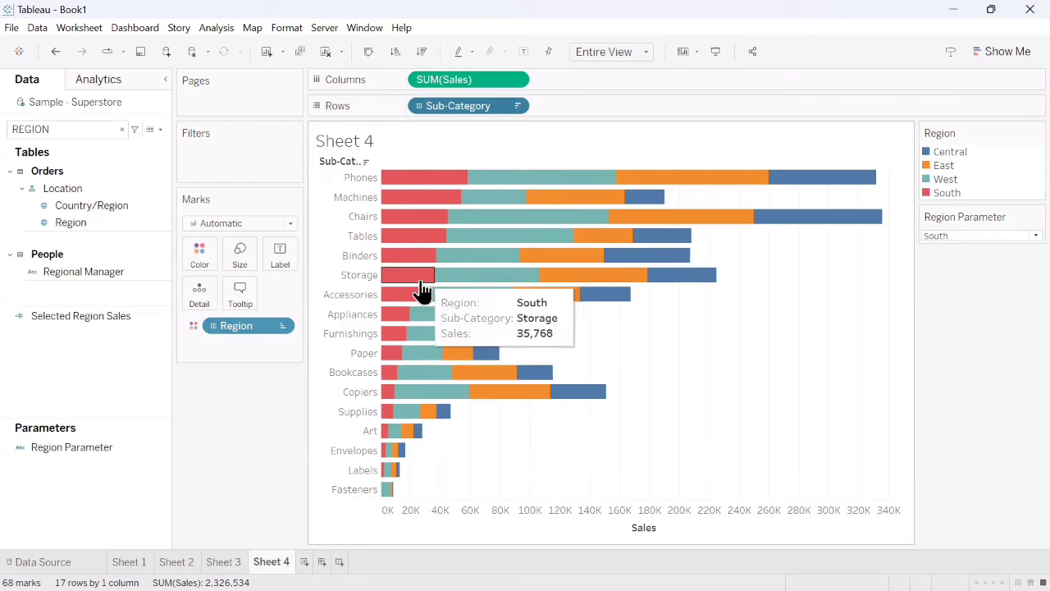
- Set the Region Parameter to West and compare the selected region's sales across the sub-category bars
mouse_move(416, 305)
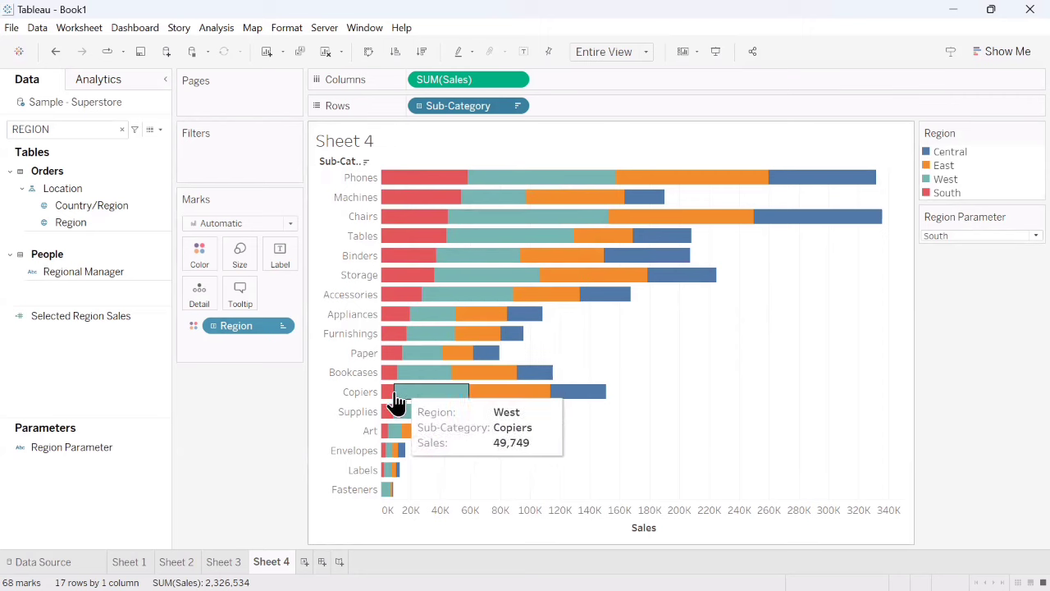
mouse_move(392, 447)
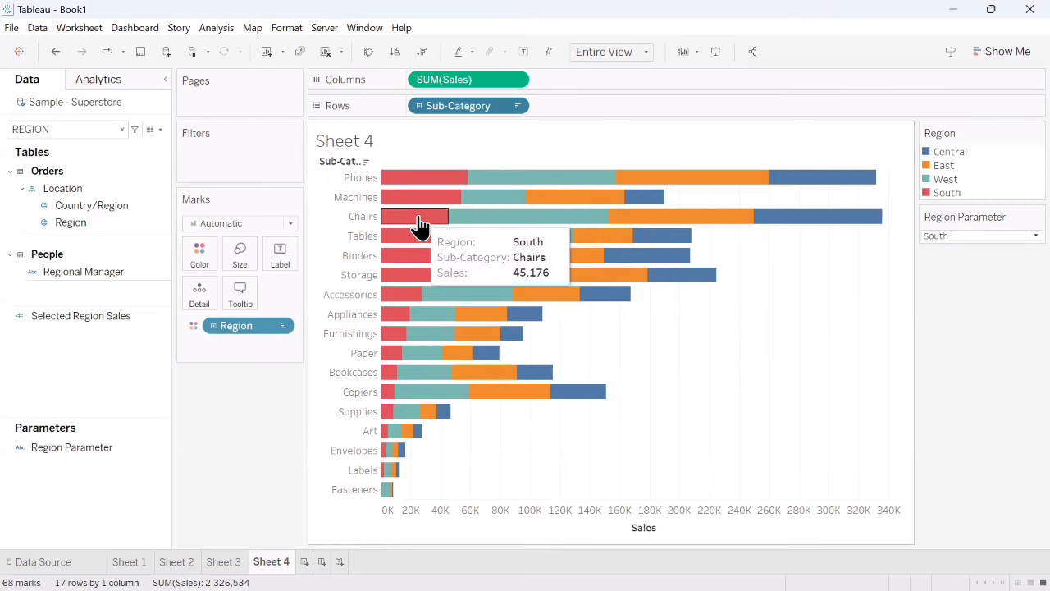
mouse_move(435, 252)
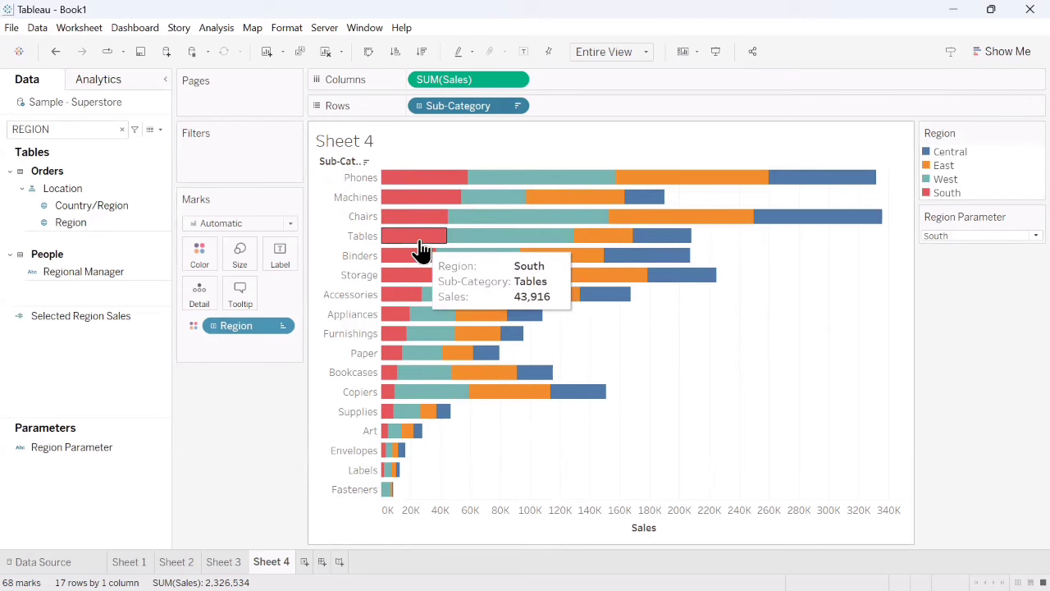
mouse_move(424, 272)
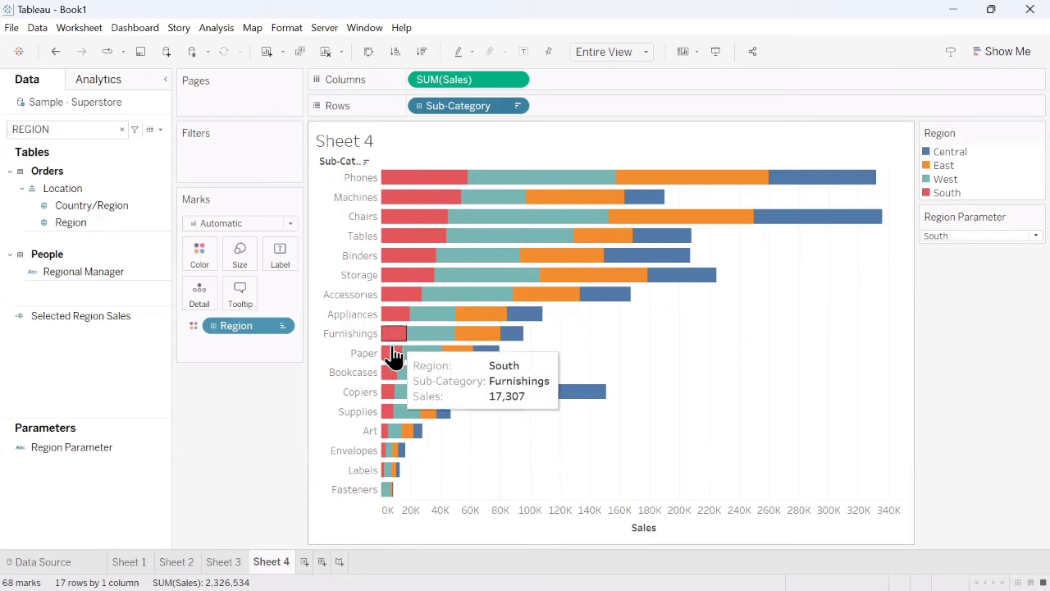
mouse_move(390, 379)
click(947, 238)
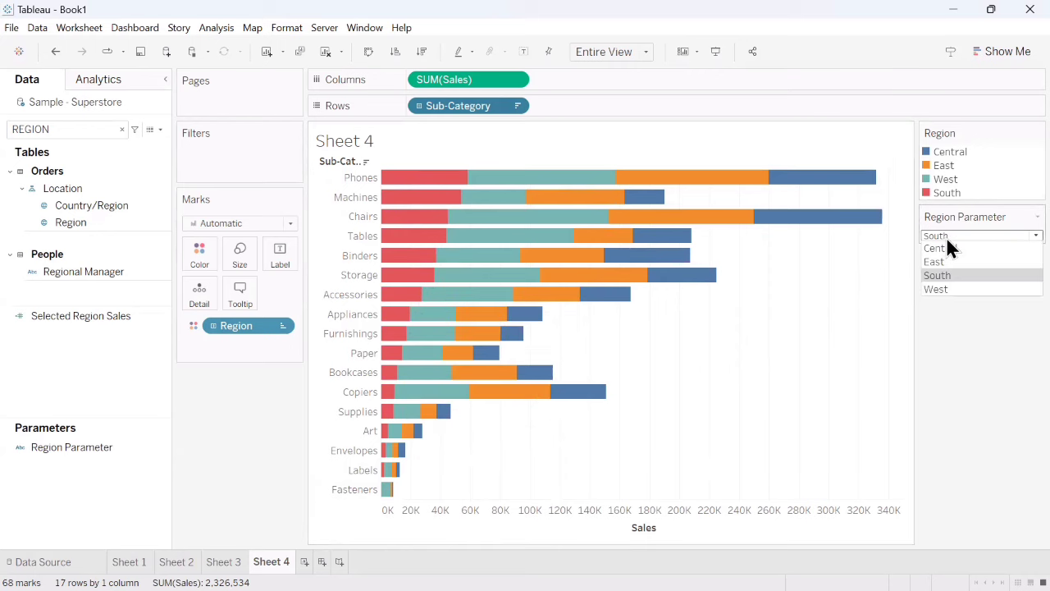
click(936, 290)
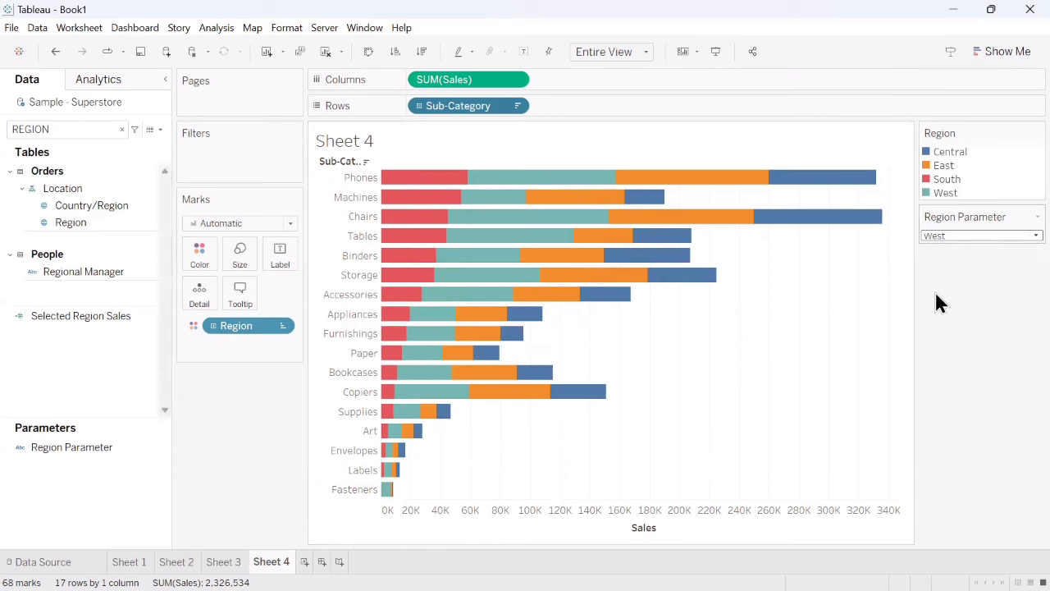
mouse_move(534, 183)
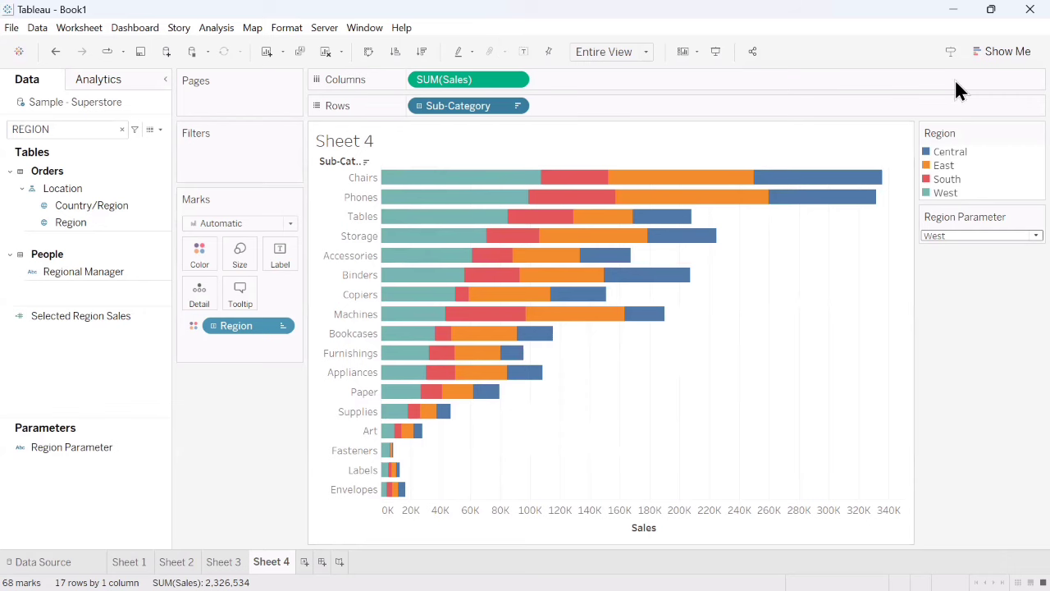
- Undo the Region colouring and the Selected Region Sales sort, returning to plain sales bars per sub-category
key(ctrl+z)
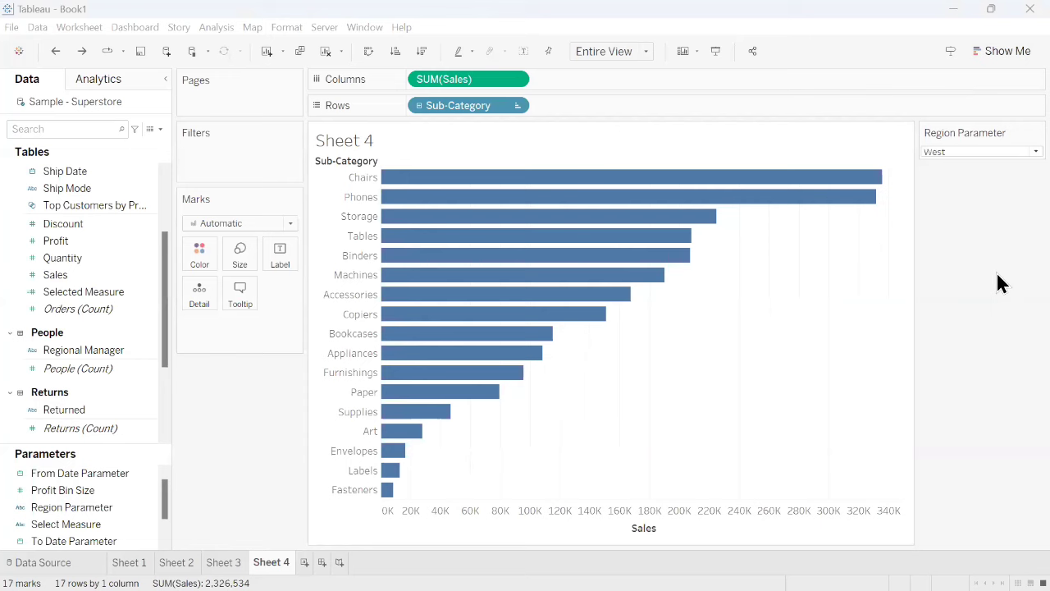
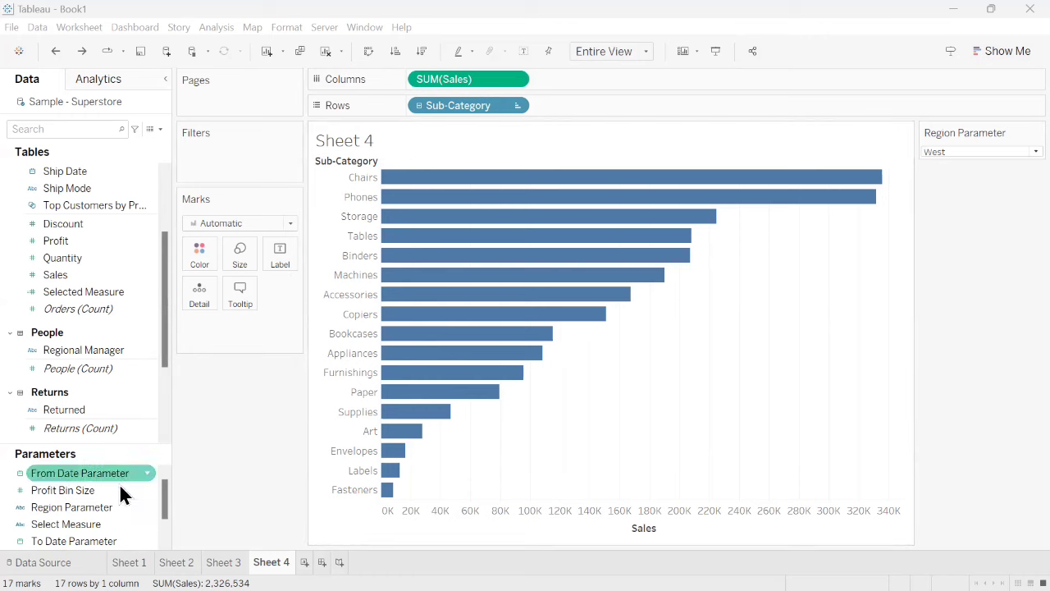
- Review the data type and allowable values in the Select Measure parameter's definition
click(145, 525)
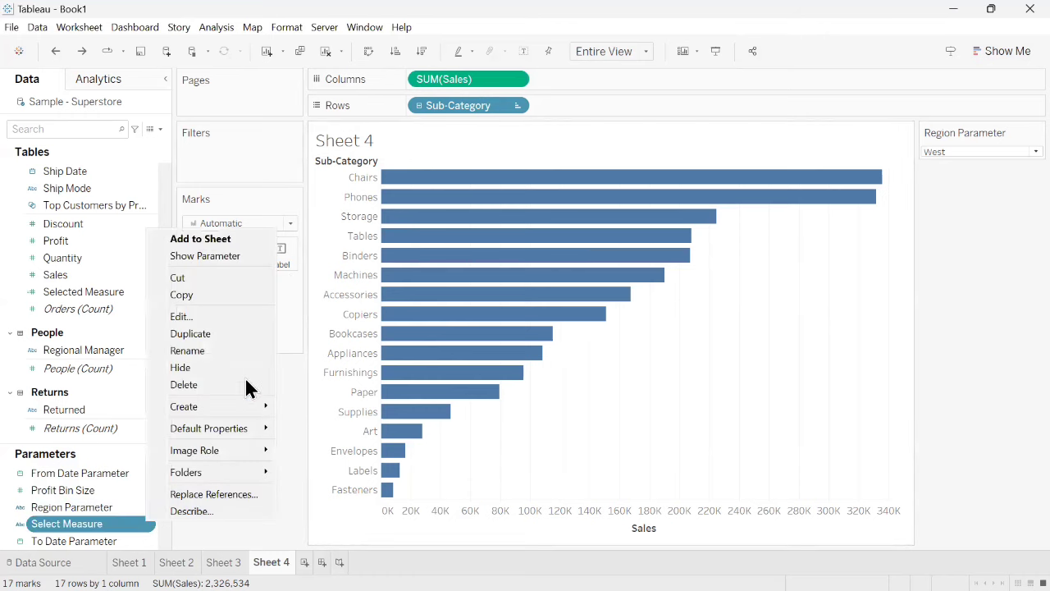
click(202, 320)
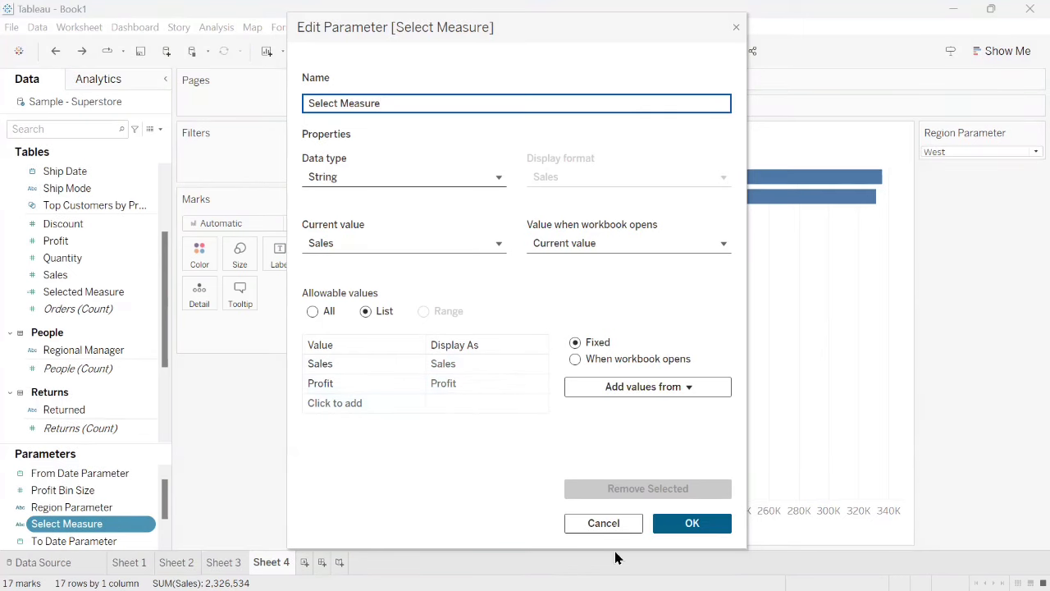
click(689, 525)
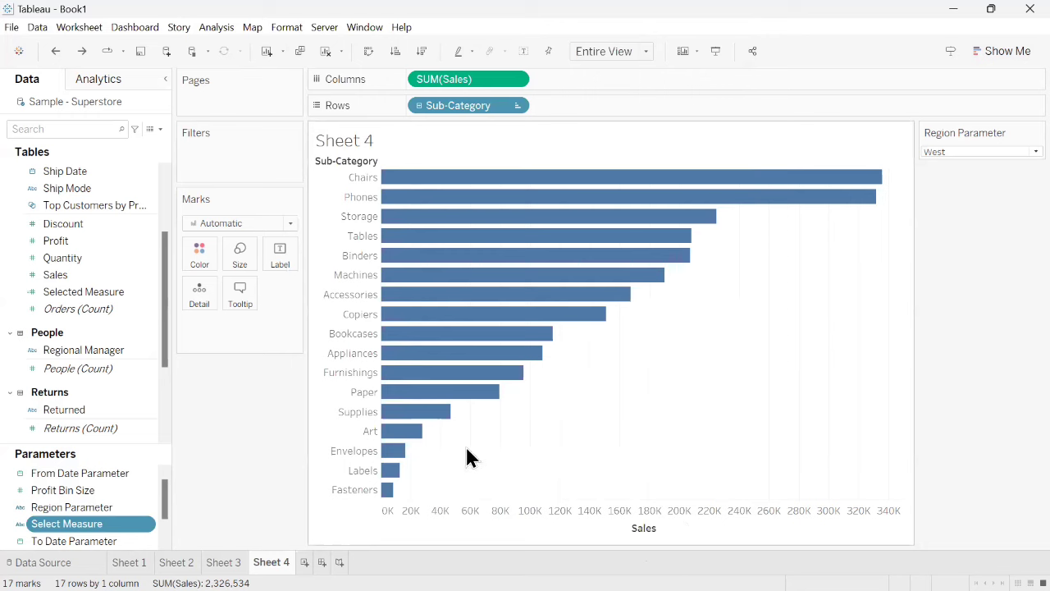
- Show the Select Measure parameter control on the sheet and test it by switching to Profit and back to Sales
click(149, 520)
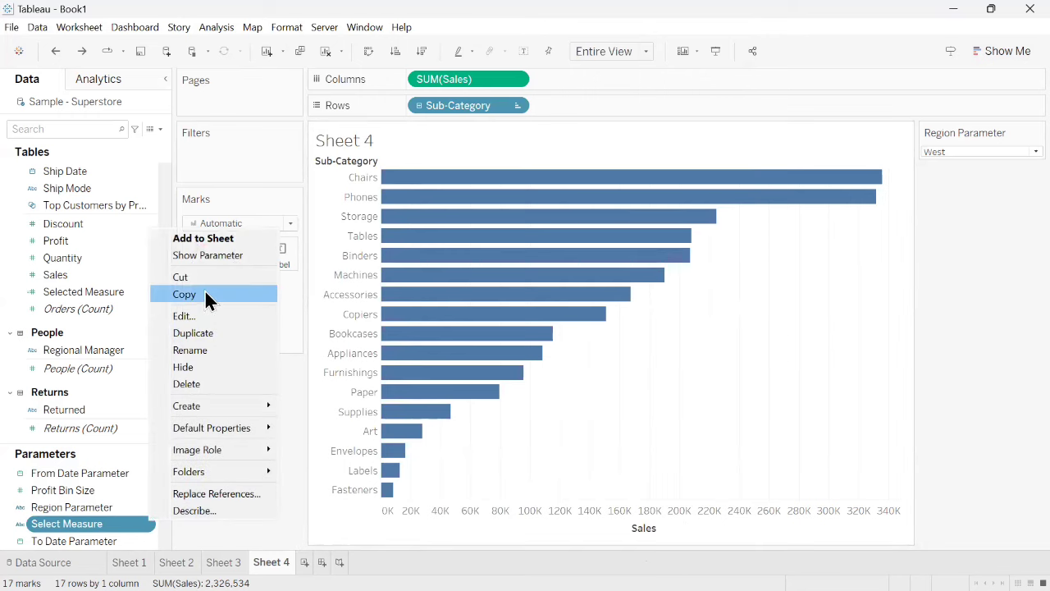
click(218, 260)
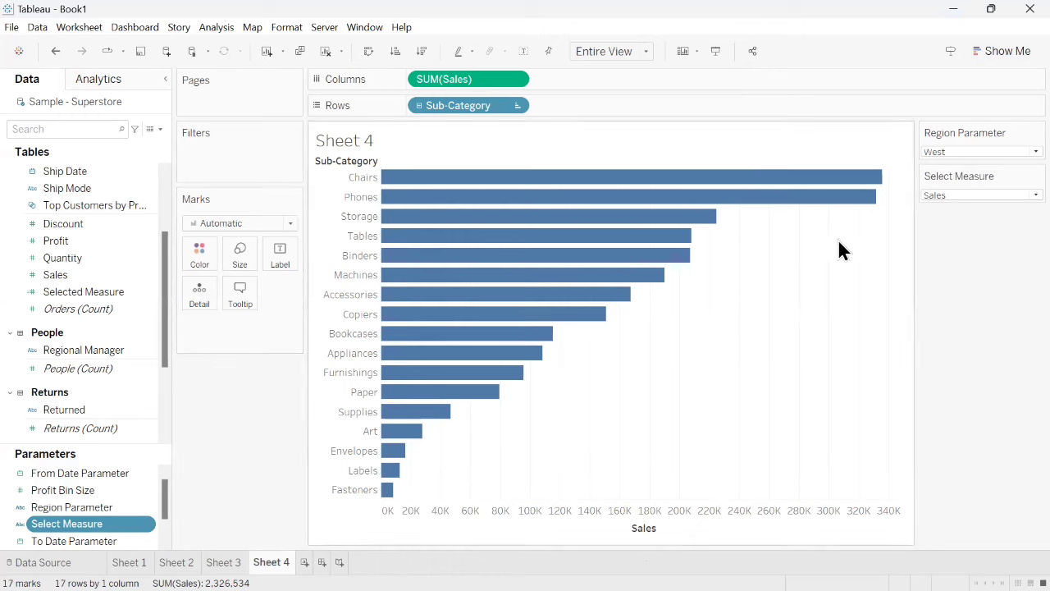
click(945, 192)
click(940, 220)
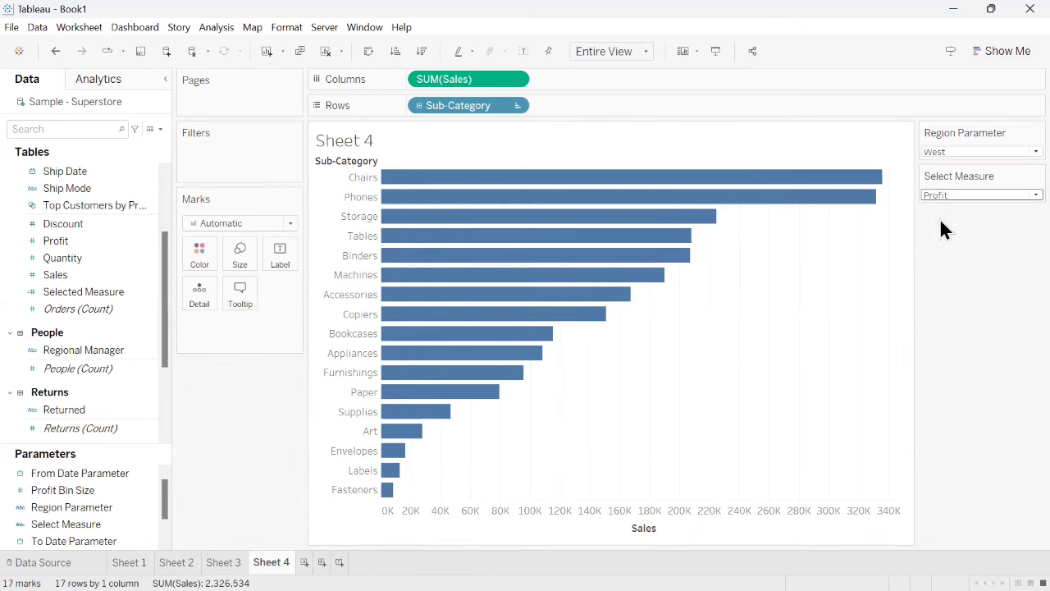
click(940, 197)
click(947, 207)
click(936, 195)
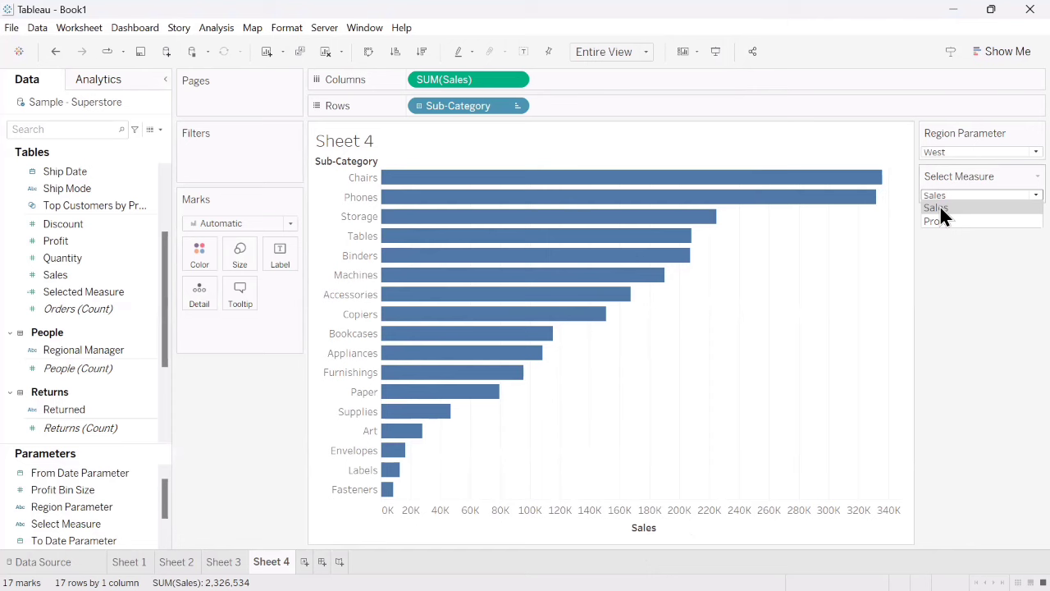
click(948, 238)
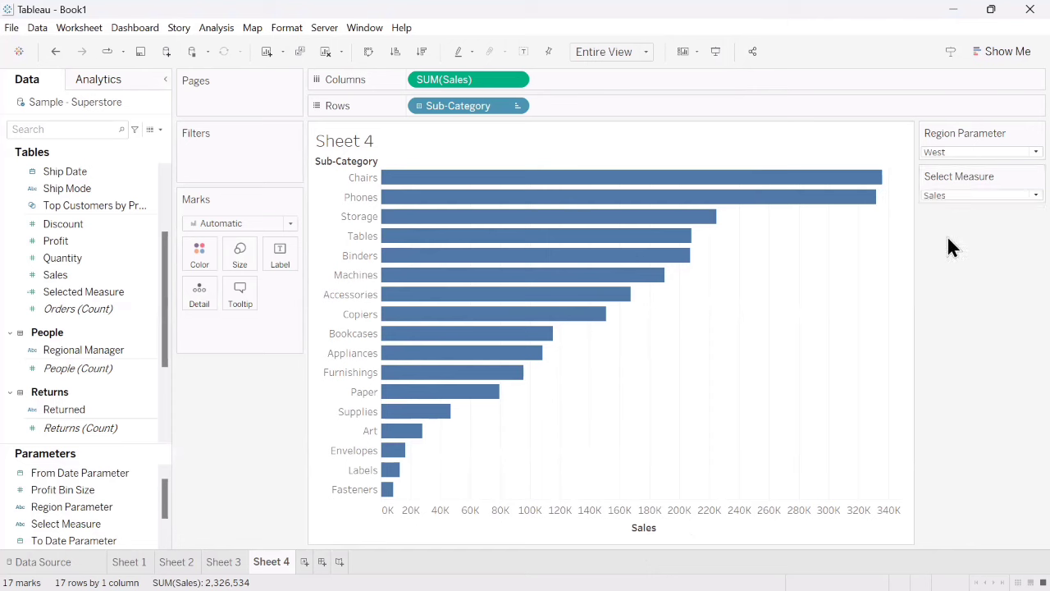
- Examine the Selected Measure field's CASE calculation and look up the CASE function's syntax in the function reference
right_click(144, 297)
click(180, 88)
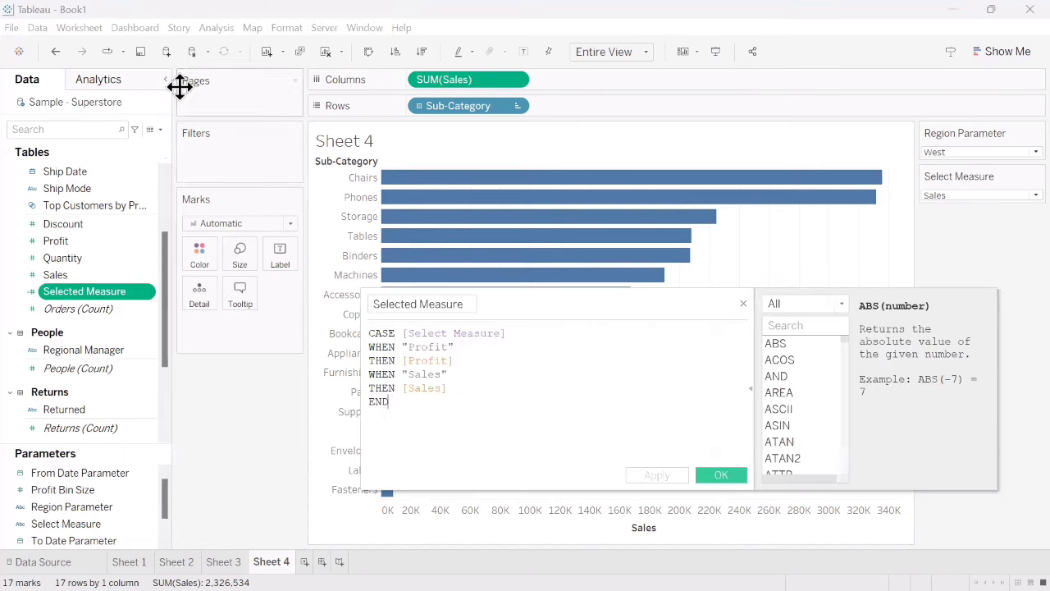
click(160, 130)
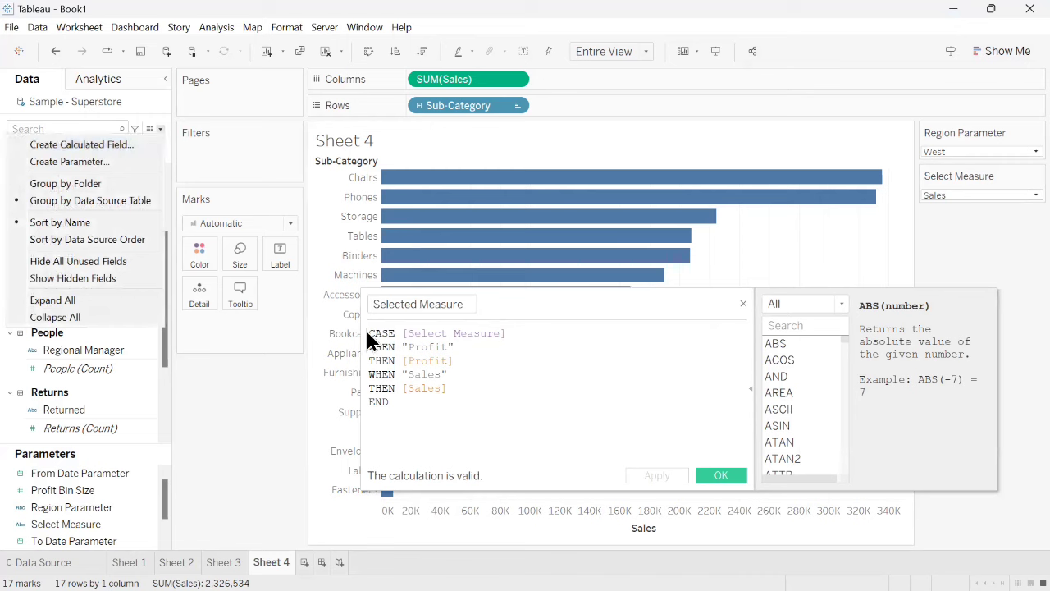
click(511, 404)
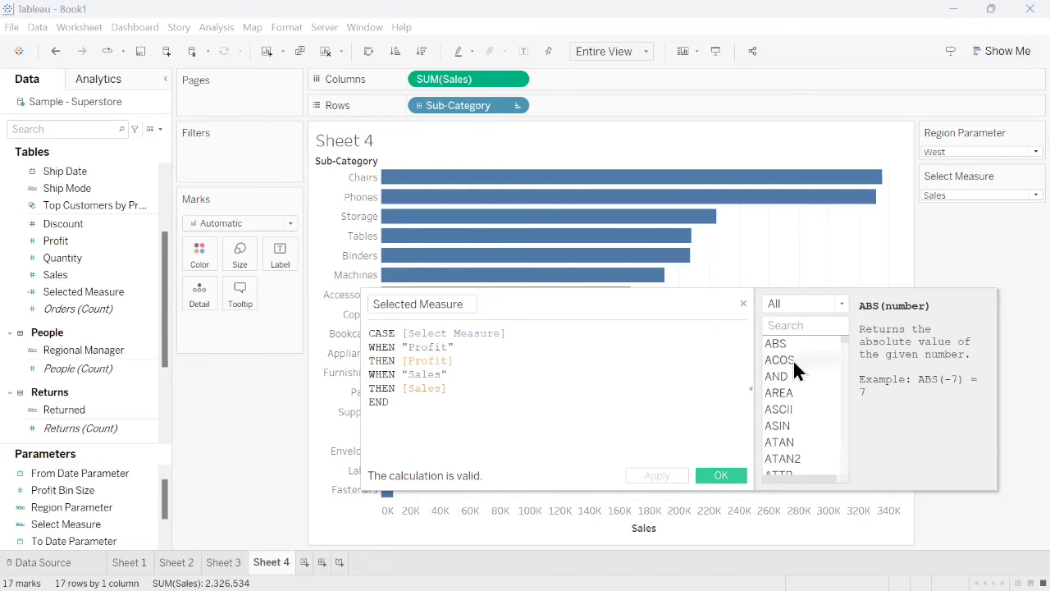
click(800, 327)
text(case)
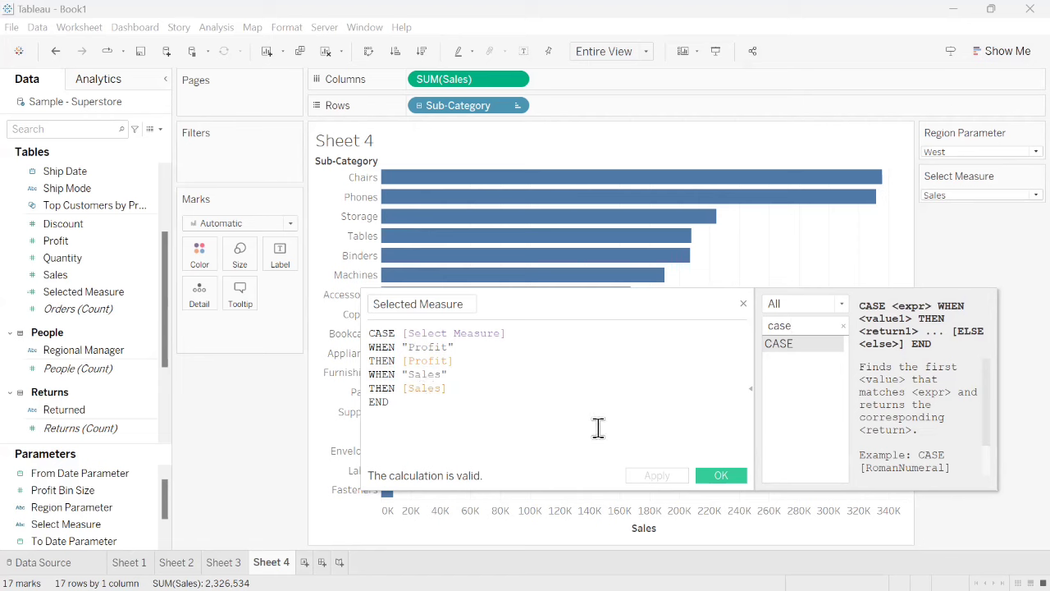
click(721, 476)
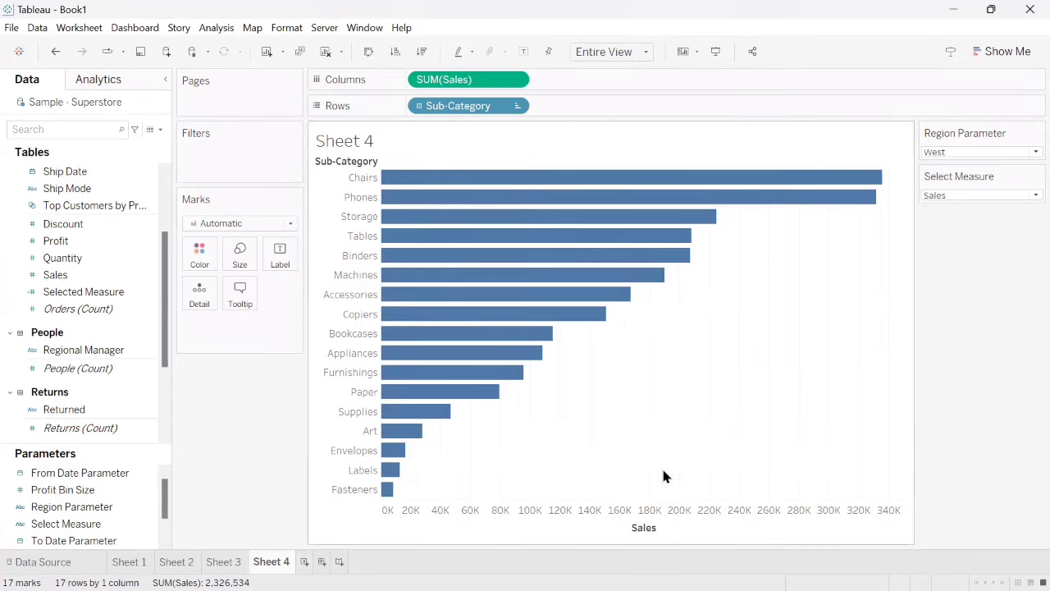
- Replace SUM(Sales) on Columns with the Selected Measure calculated field
click(71, 297)
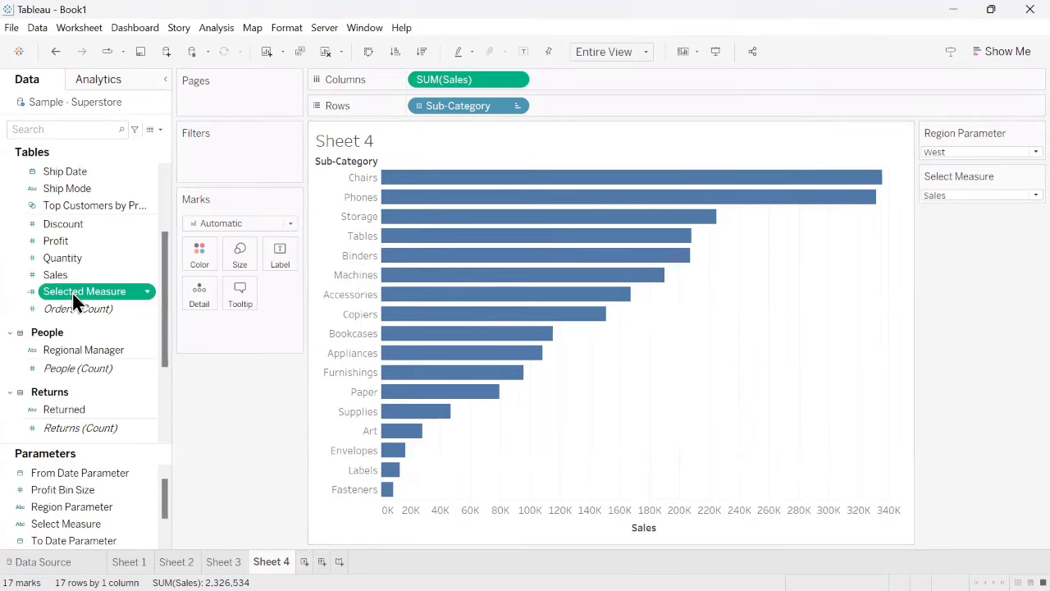
drag(72, 293, 587, 76)
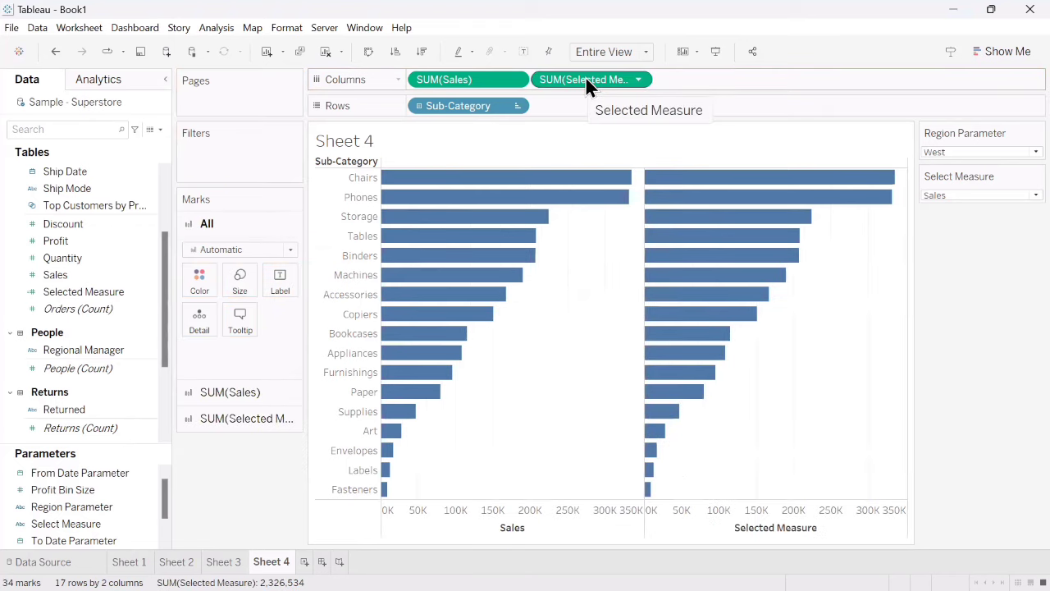
click(516, 80)
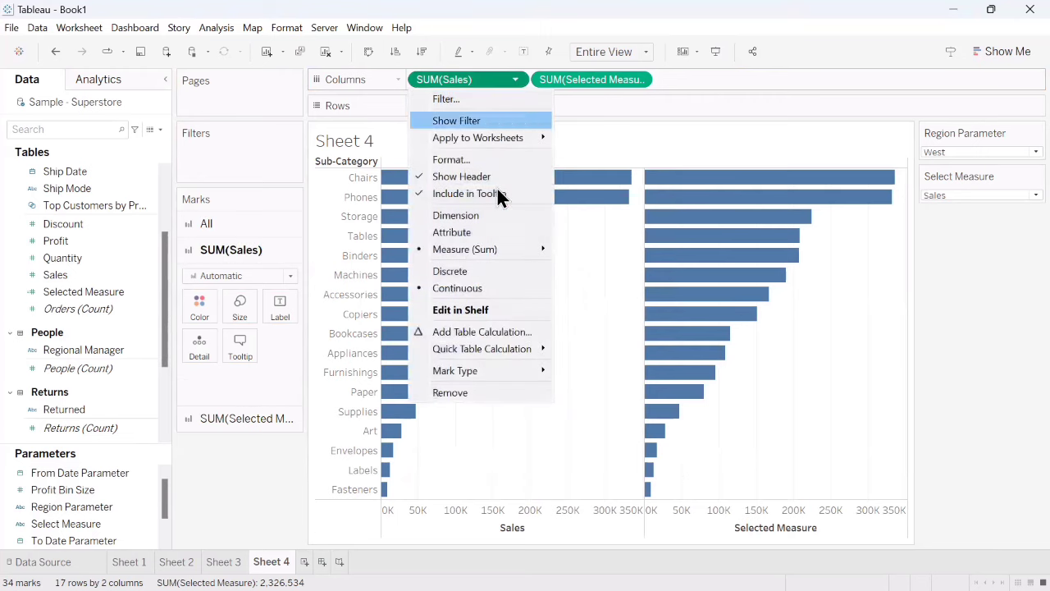
click(463, 390)
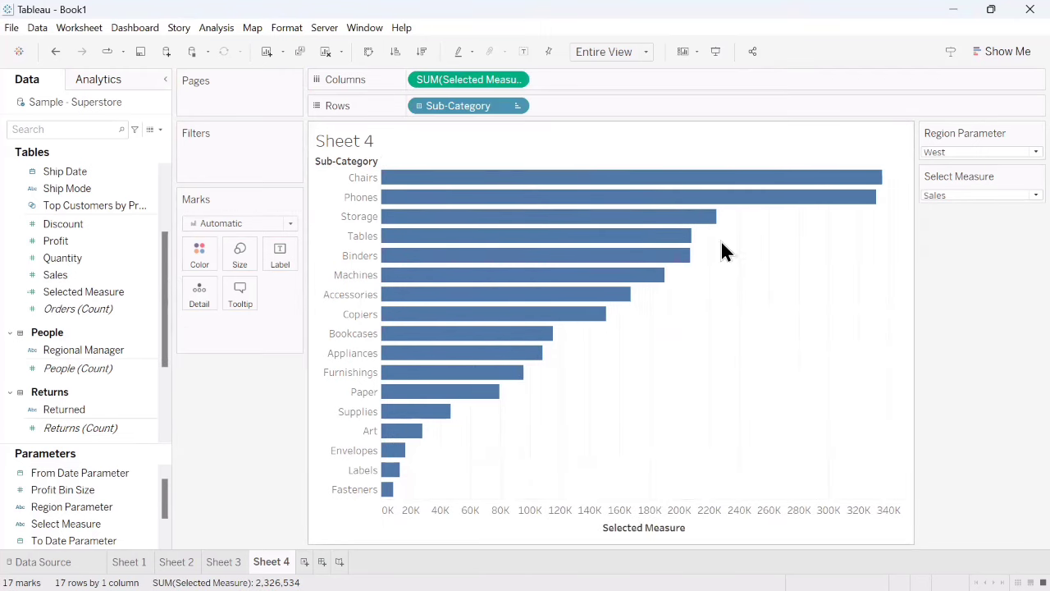
- Set Select Measure to Profit to examine the sub-category bars, then return it to Sales
click(946, 197)
click(944, 219)
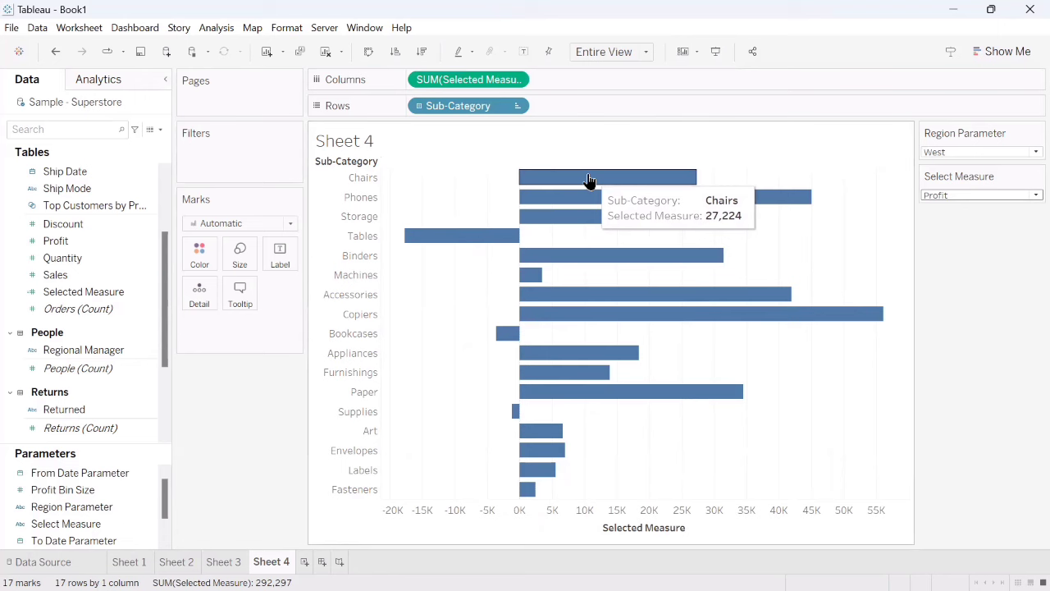
click(940, 197)
click(939, 207)
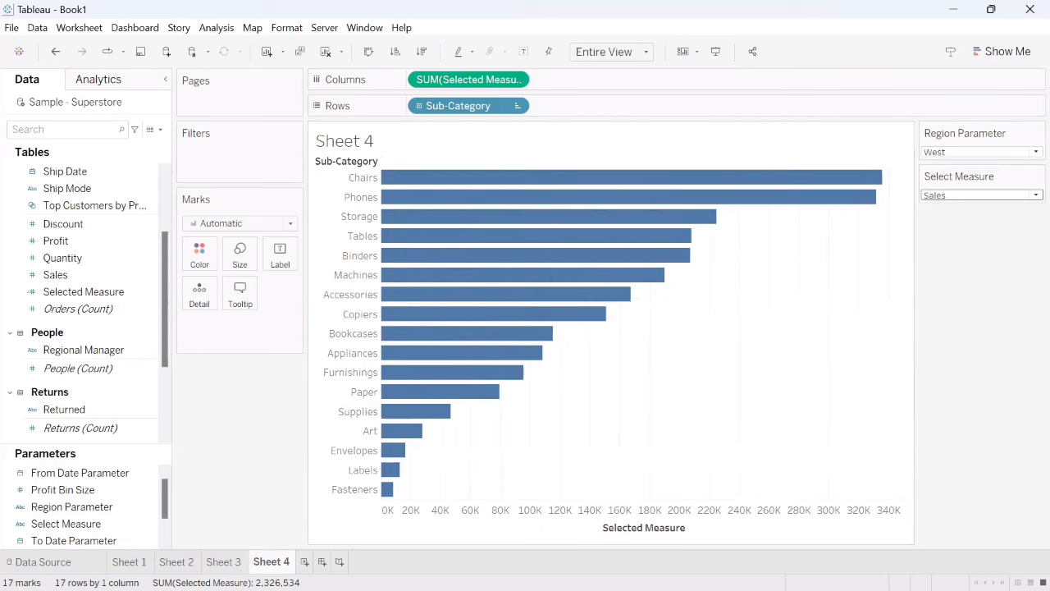
- Color the sub-category bars by the Select Measure parameter and switch the parameter to Profit
click(141, 523)
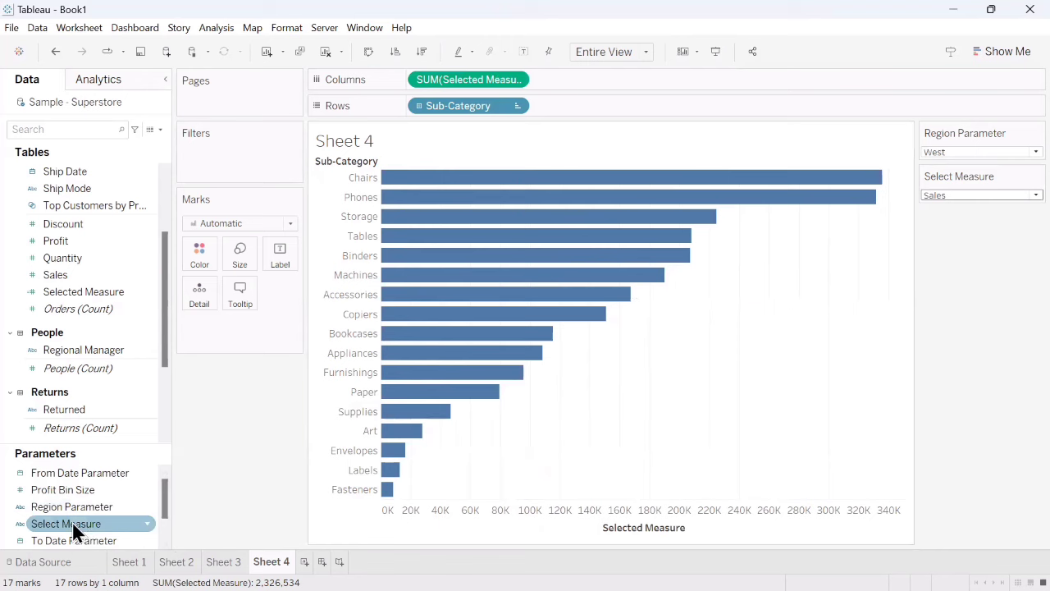
drag(72, 528, 199, 256)
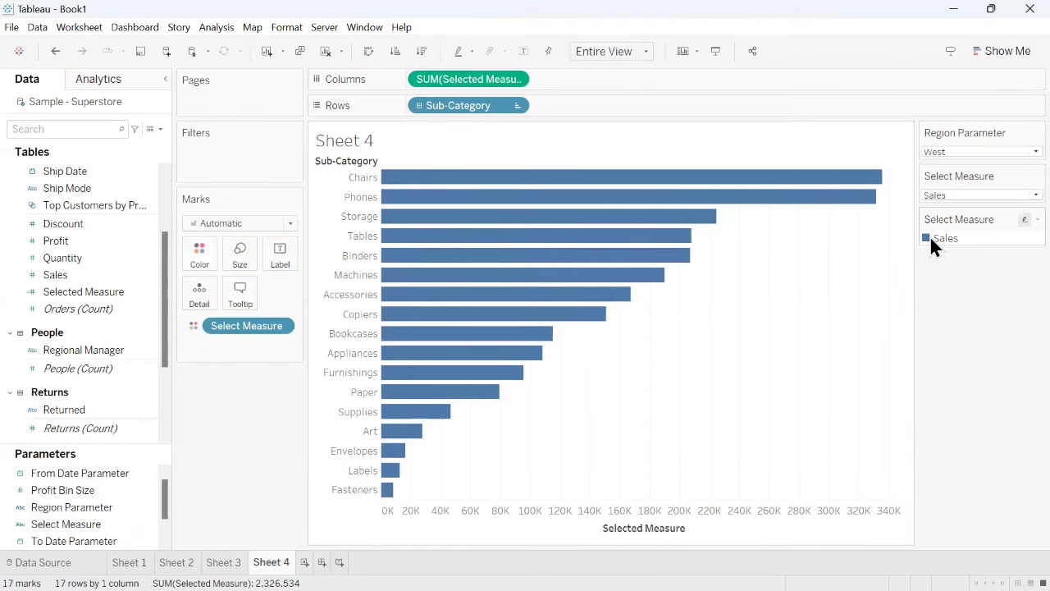
click(946, 194)
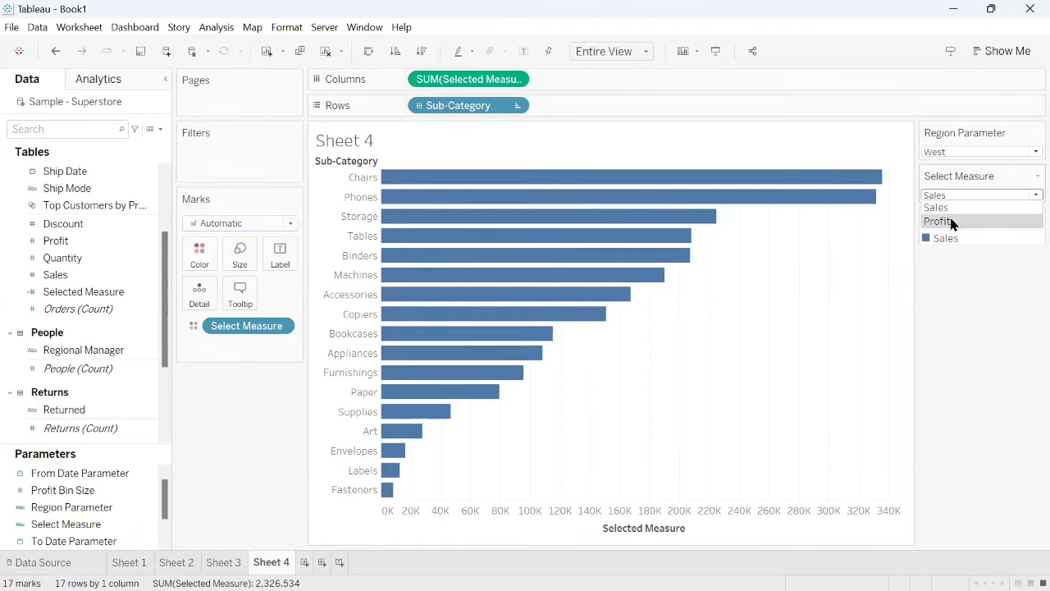
click(943, 221)
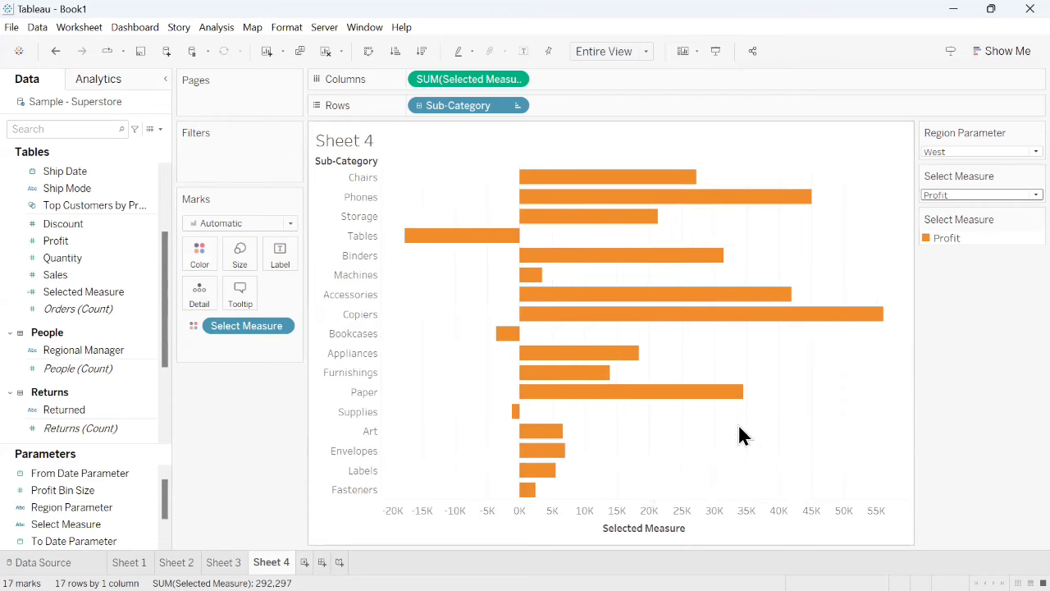
- Assign red from the Automatic palette to the Profit item in the Select Measure colors
double_click(926, 238)
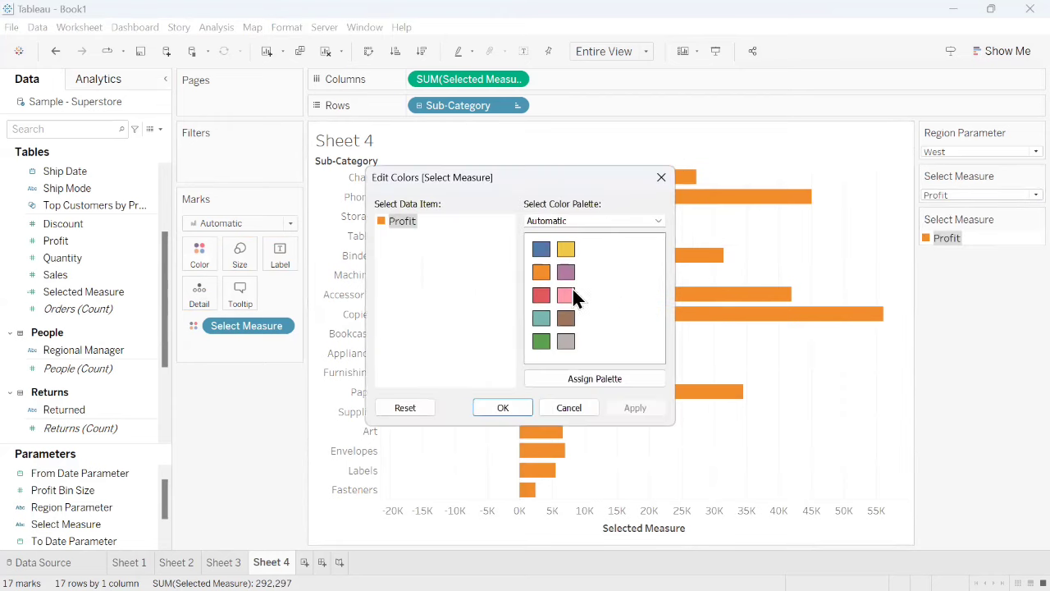
click(543, 293)
click(628, 408)
click(500, 410)
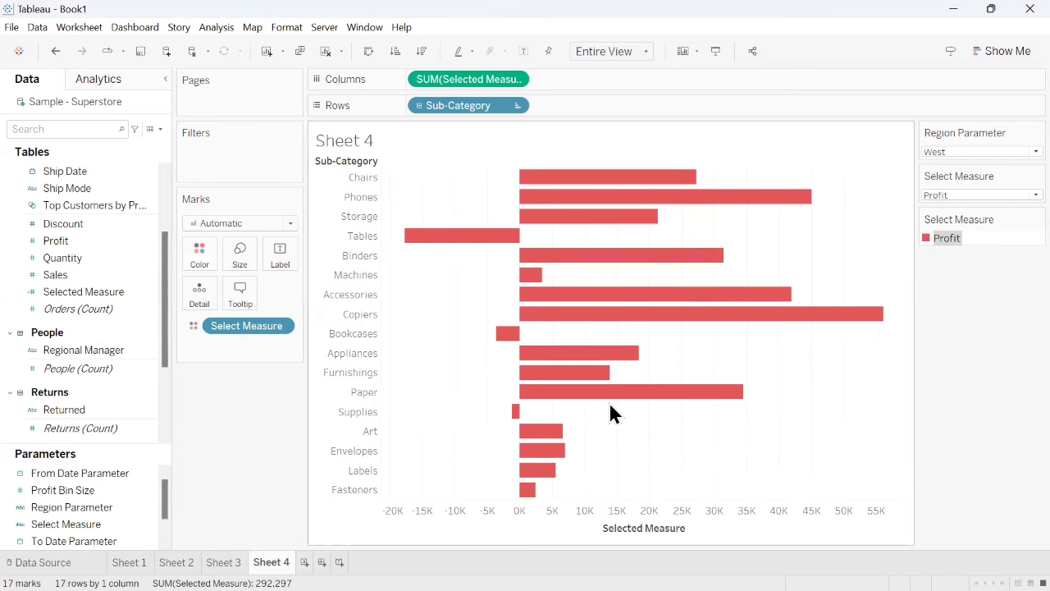
- Browse the color palettes for the Profit item and try to apply Traffic Light
double_click(928, 238)
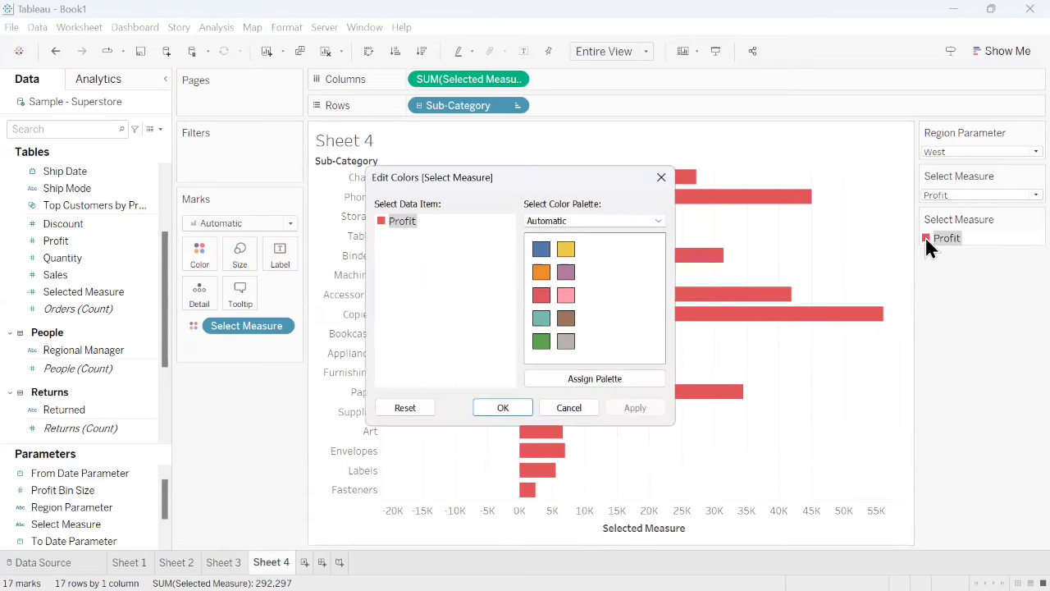
click(569, 219)
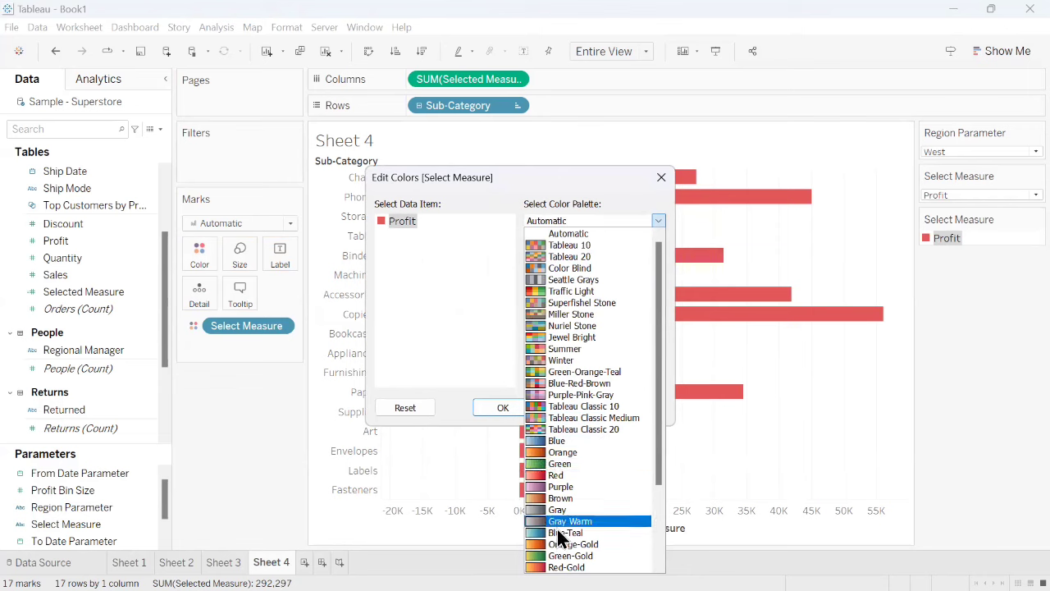
scroll(566, 513, down, 2)
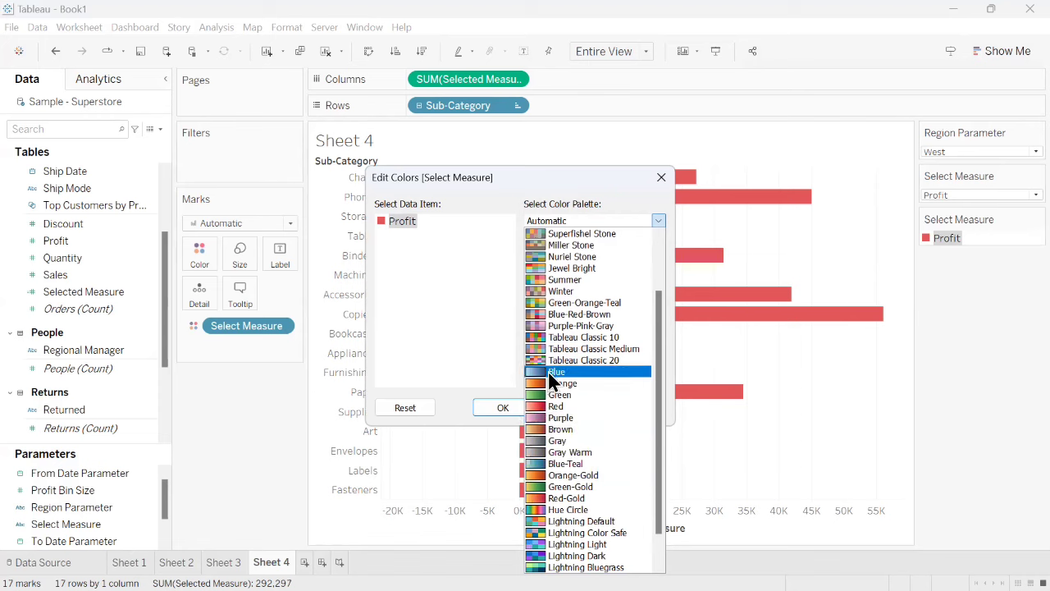
scroll(558, 439, down, 1)
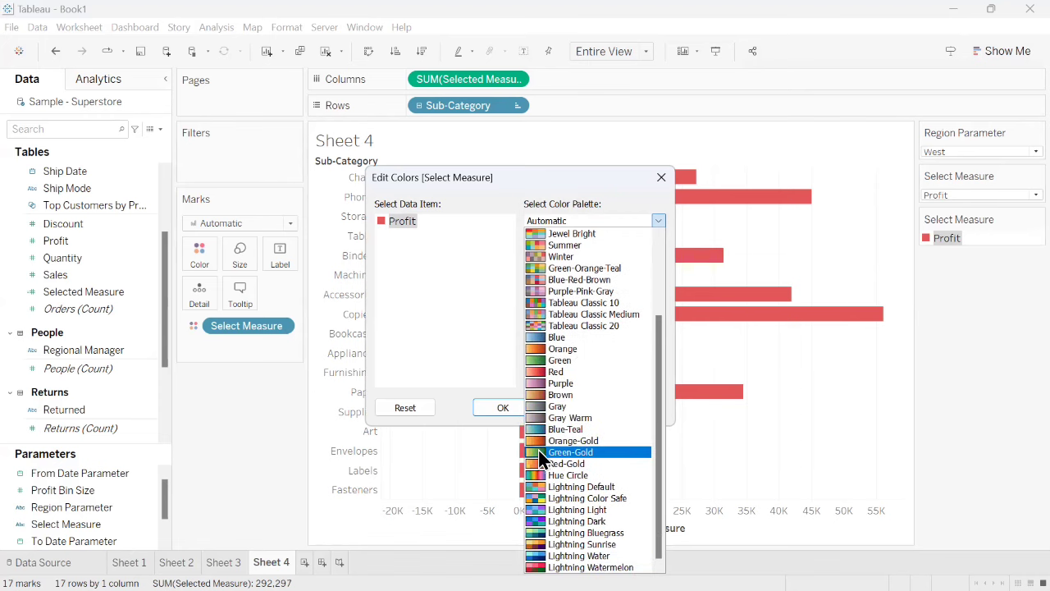
scroll(566, 394, up, 2)
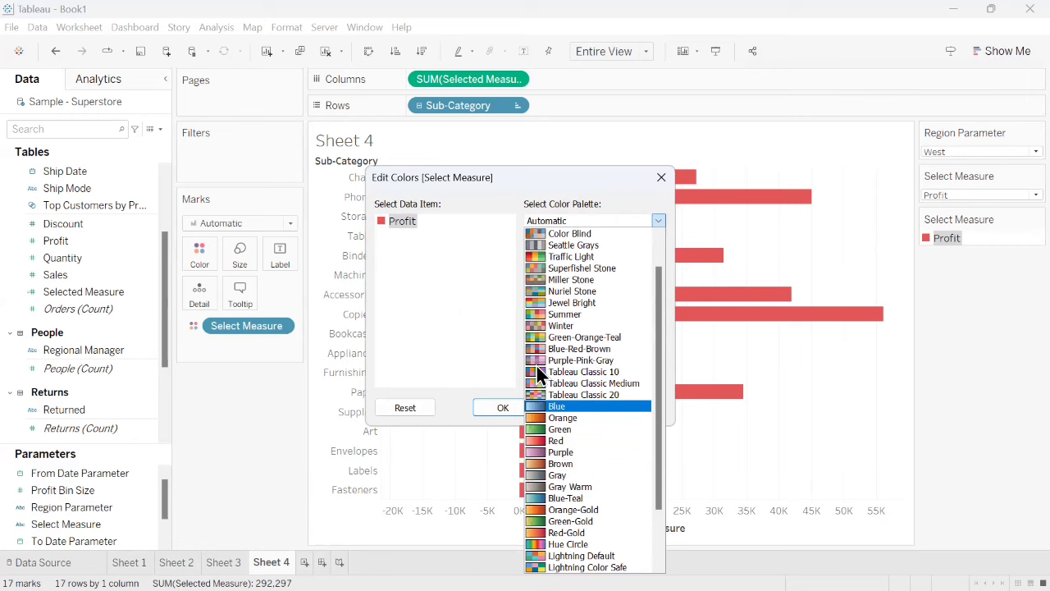
click(558, 256)
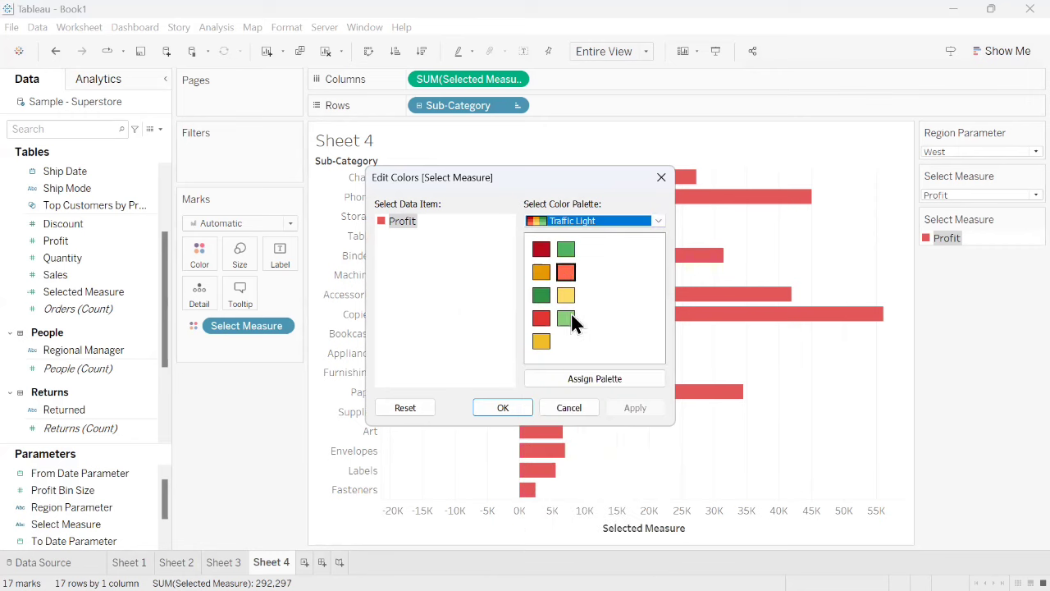
click(516, 408)
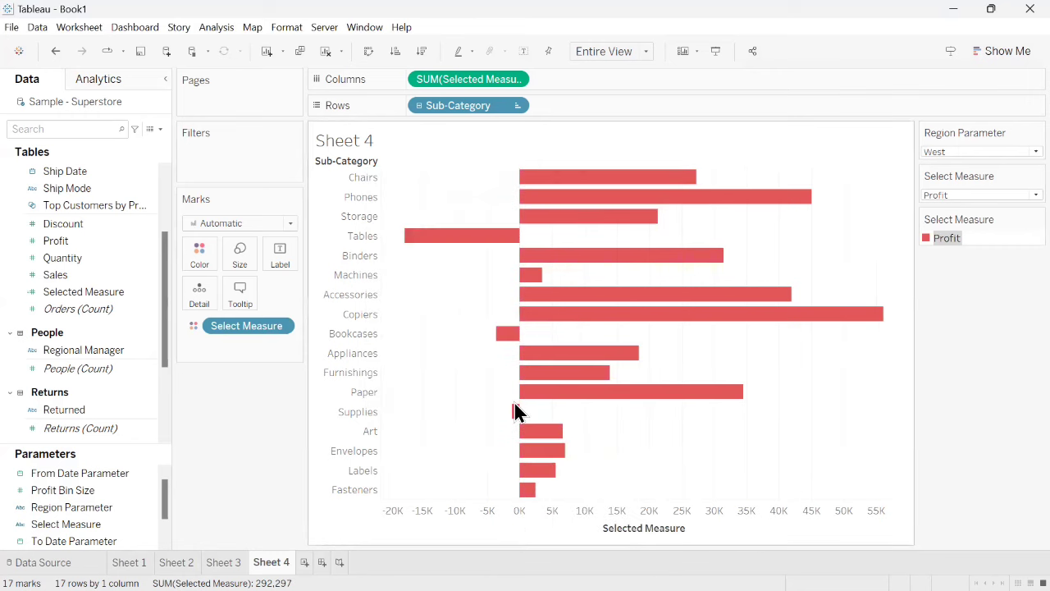
- Assign dark red from the Traffic Light palette to the Profit item and switch the Select Measure parameter to Sales
double_click(944, 240)
click(556, 220)
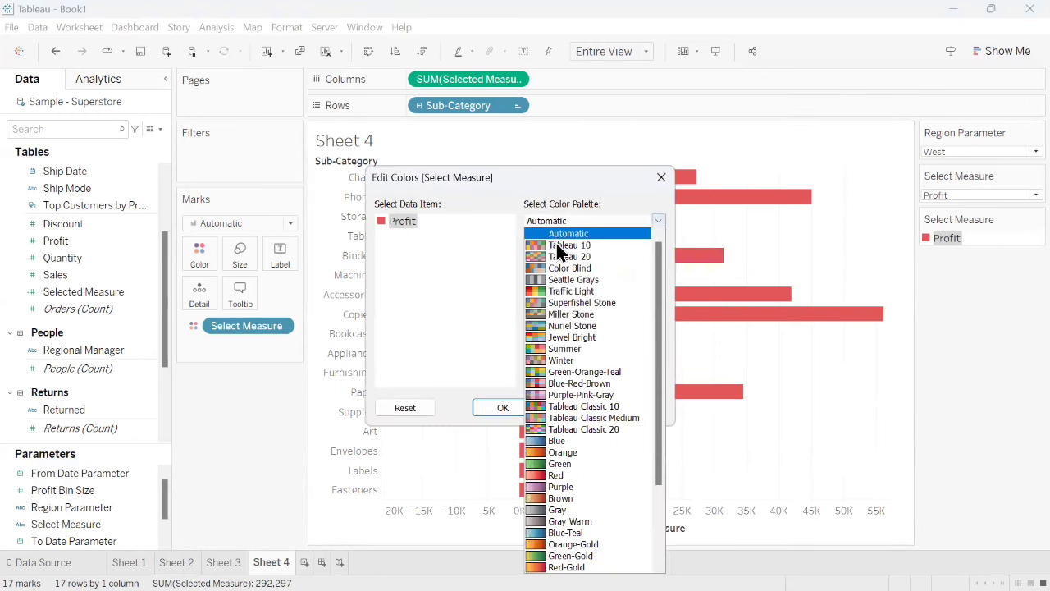
click(564, 292)
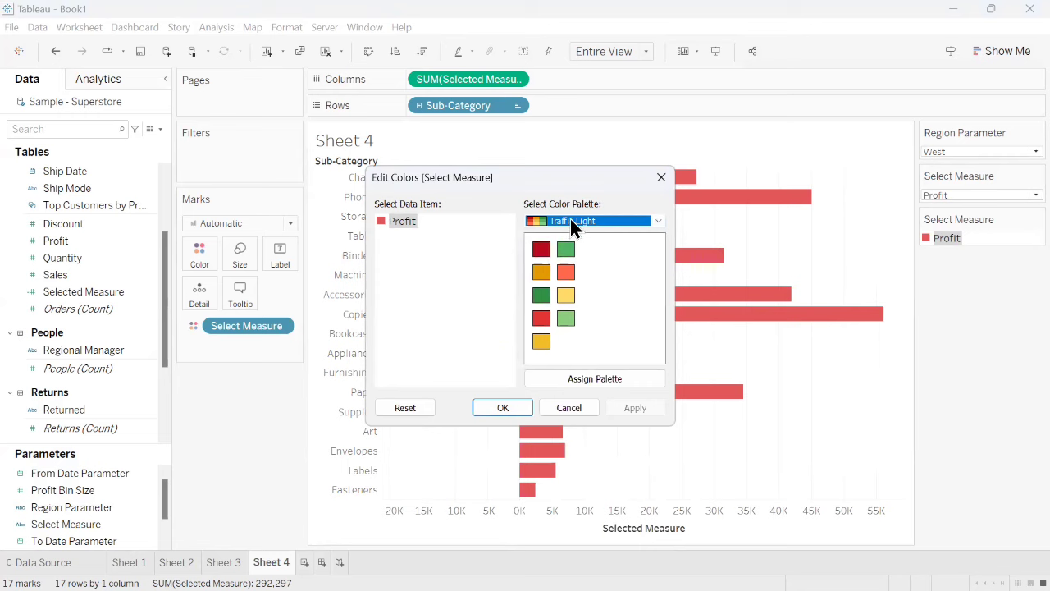
click(404, 220)
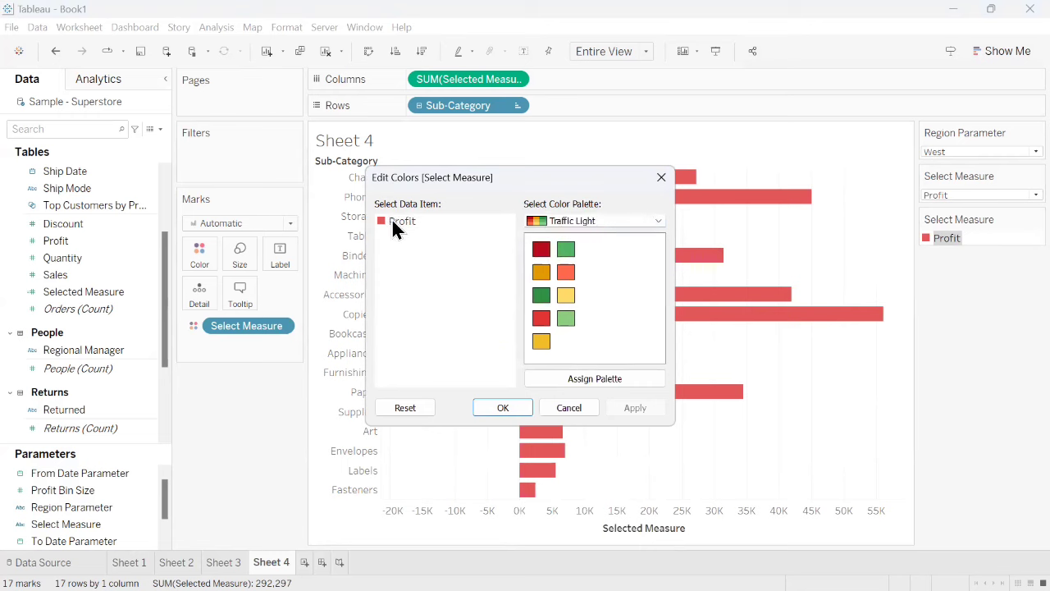
click(542, 249)
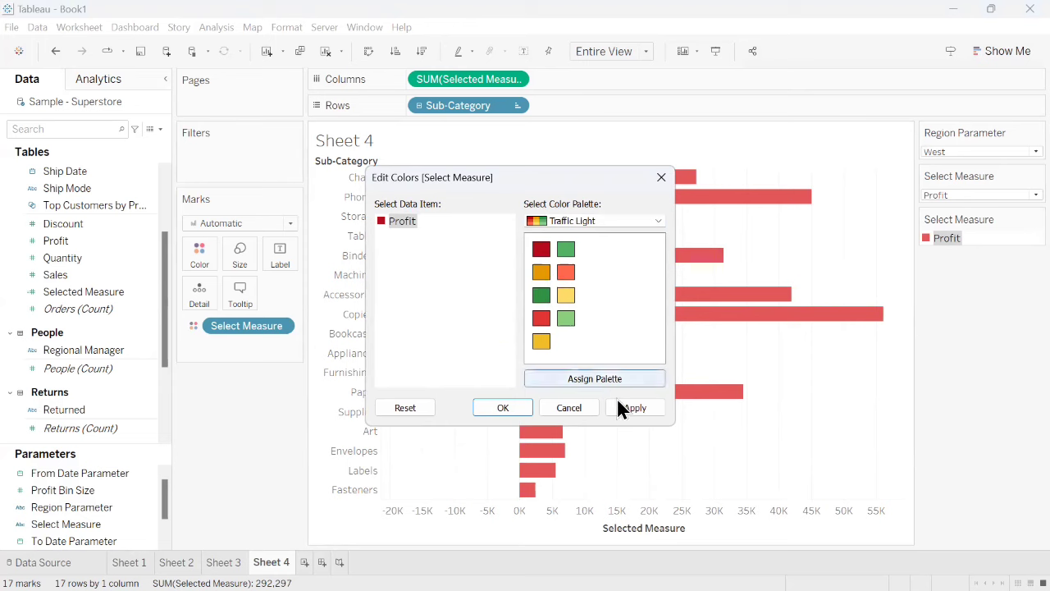
click(636, 415)
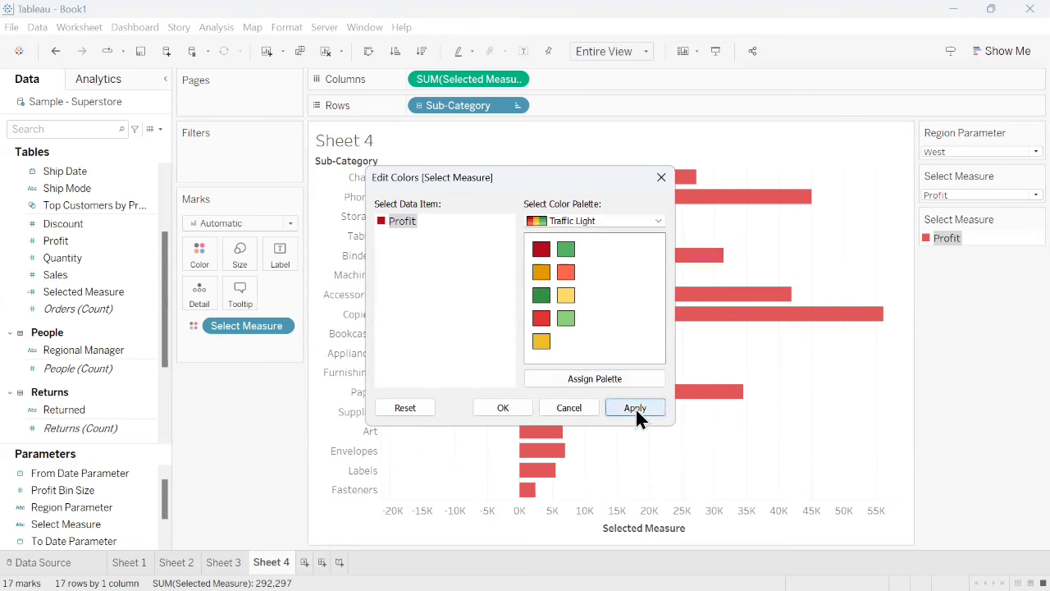
click(501, 407)
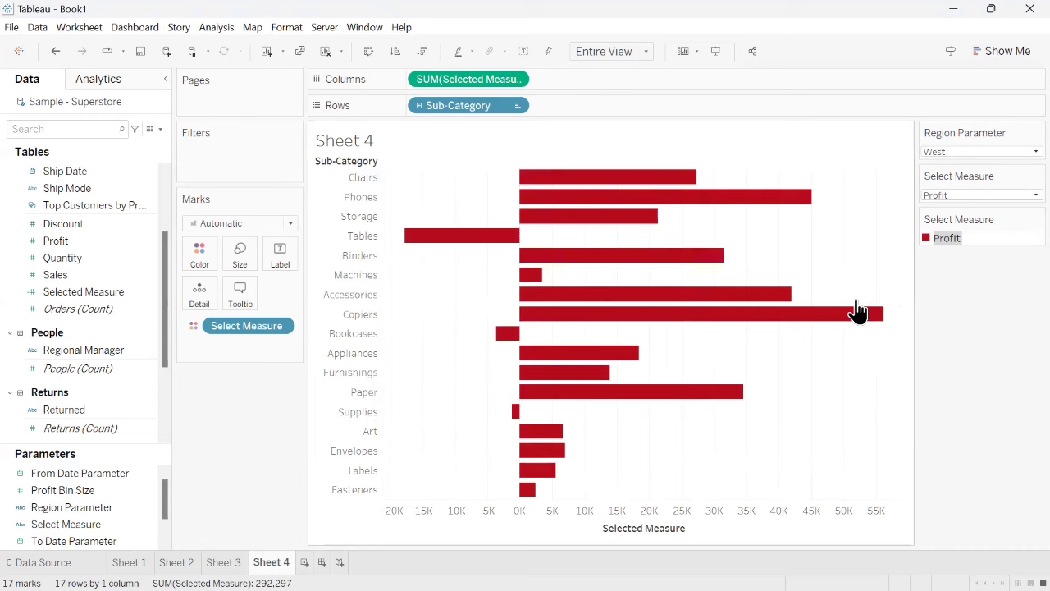
click(956, 195)
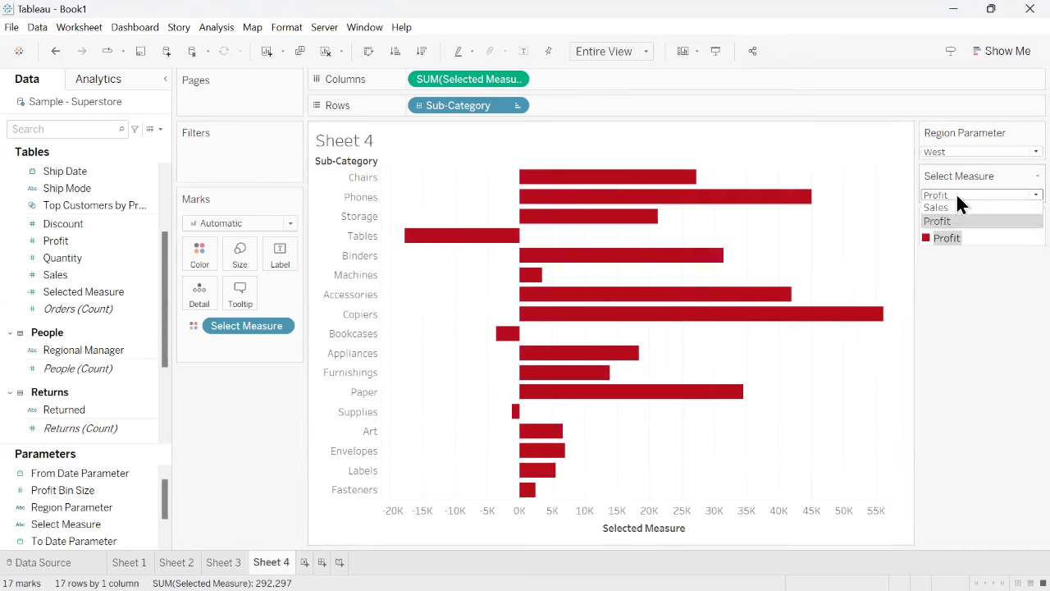
click(954, 207)
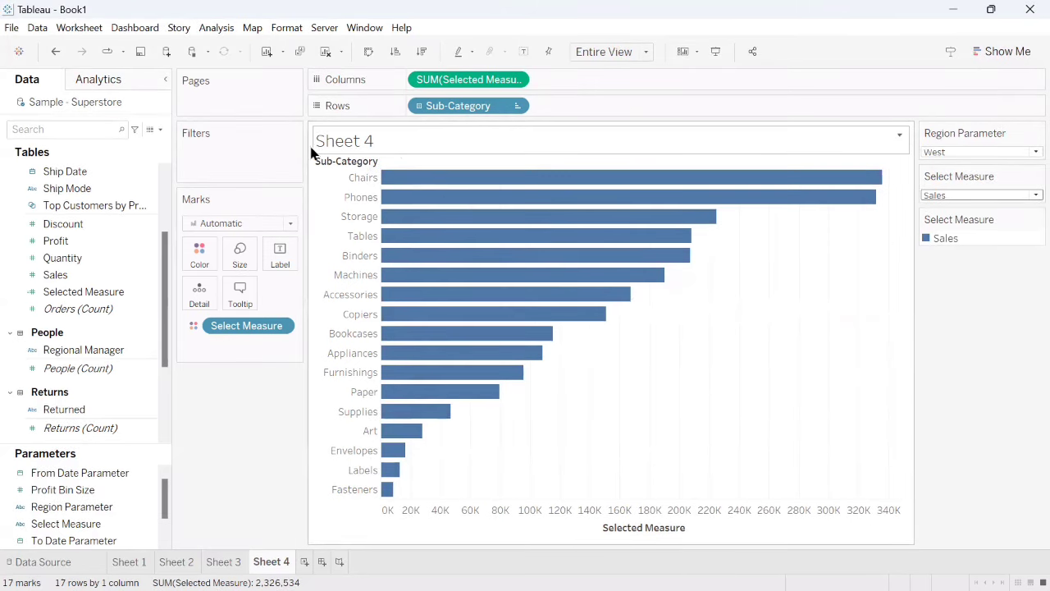
- Replace the sheet title with CATEGORY BY followed by the inserted Select Measure parameter
double_click(367, 142)
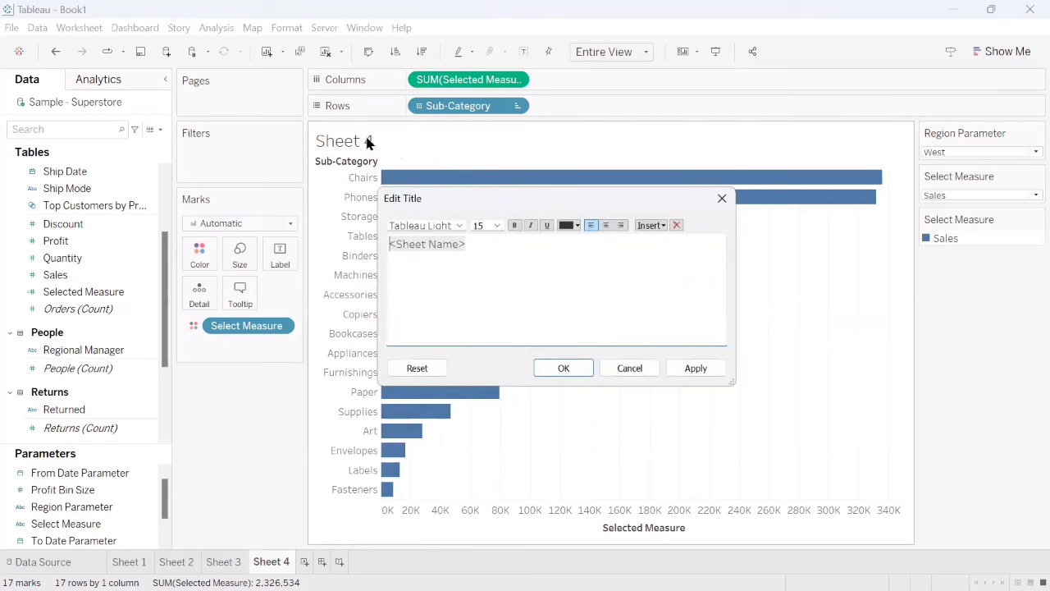
drag(476, 245, 392, 243)
key(BackSpace)
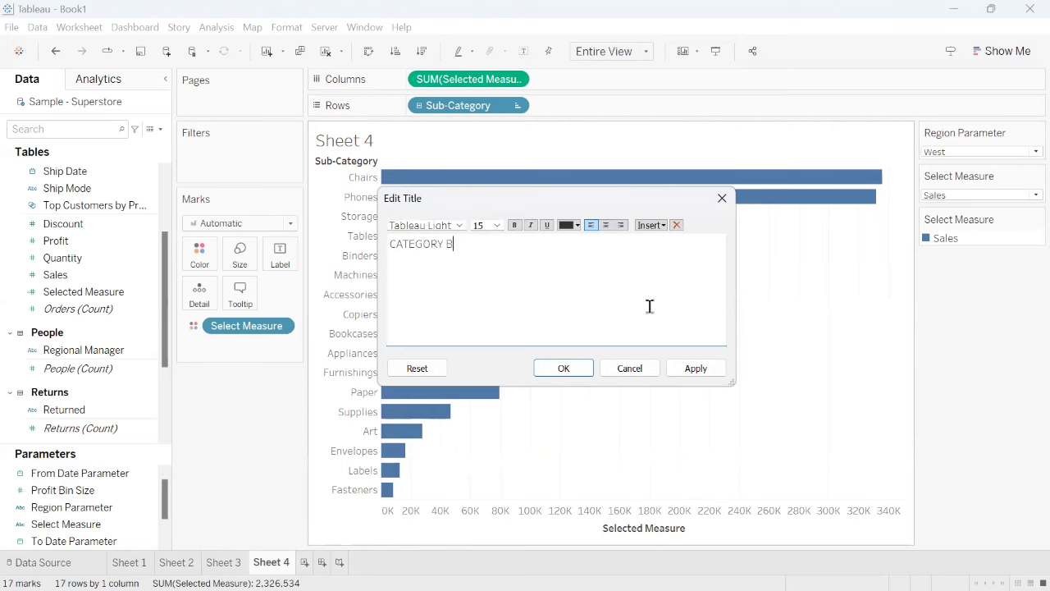
click(660, 226)
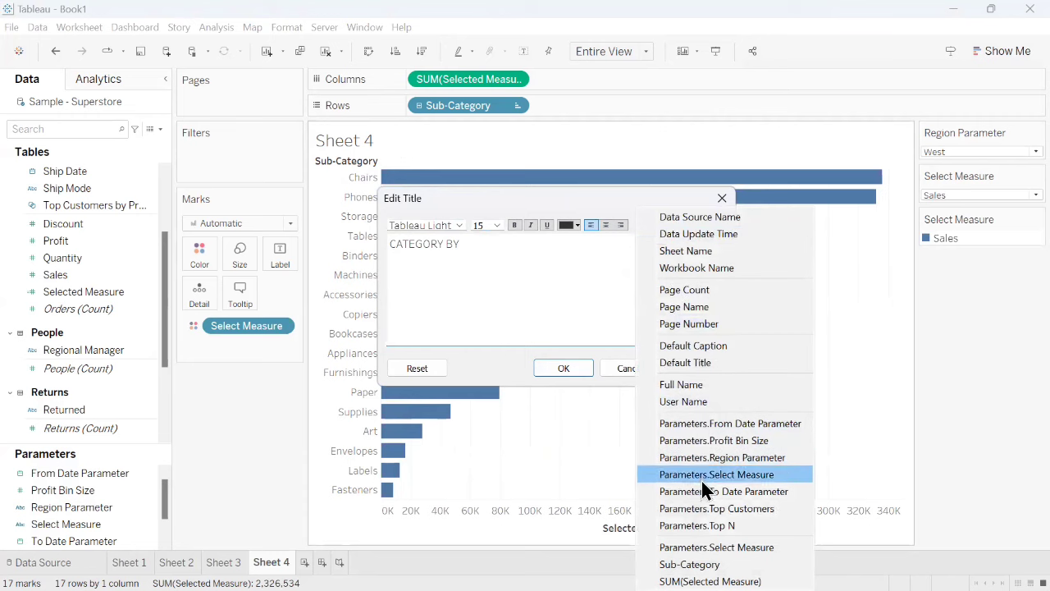
click(749, 476)
- Format the Select Measure parameter in the title as bold red, apply the title, and set Select Measure to Profit
double_click(555, 246)
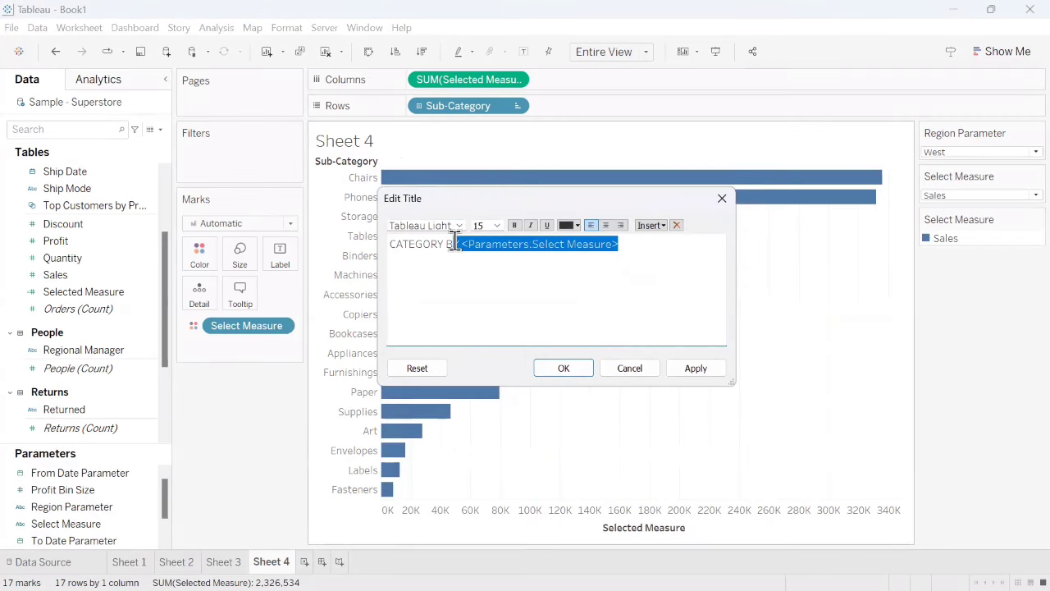
click(567, 225)
click(608, 316)
click(516, 226)
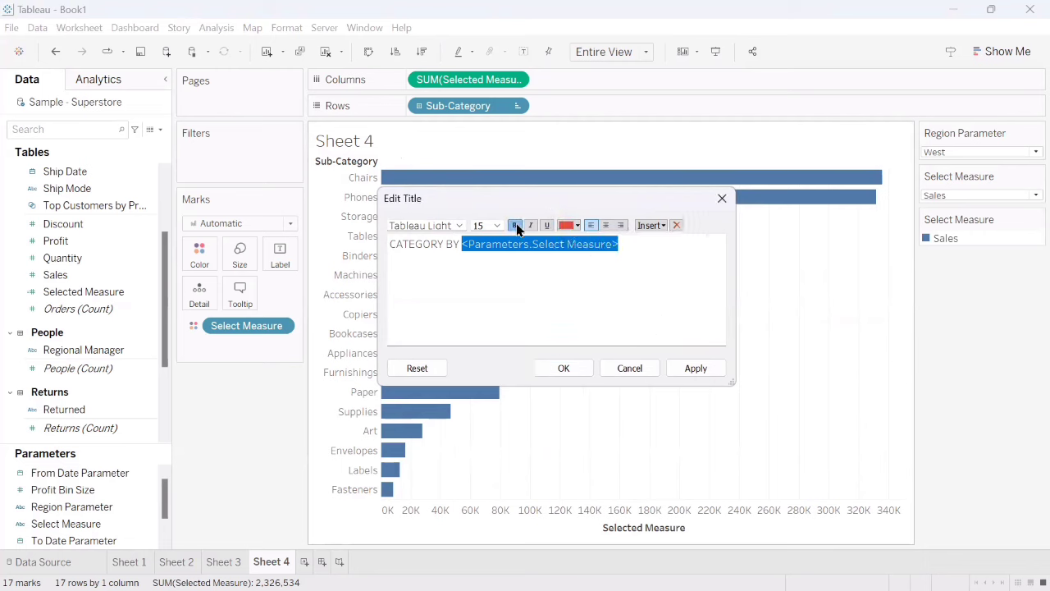
click(697, 366)
click(572, 370)
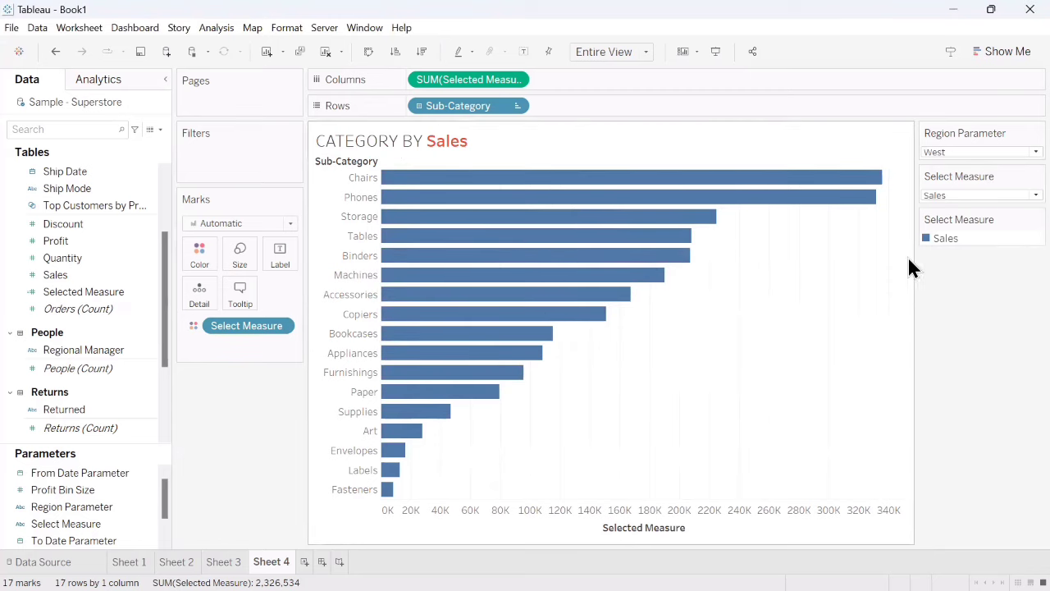
click(954, 194)
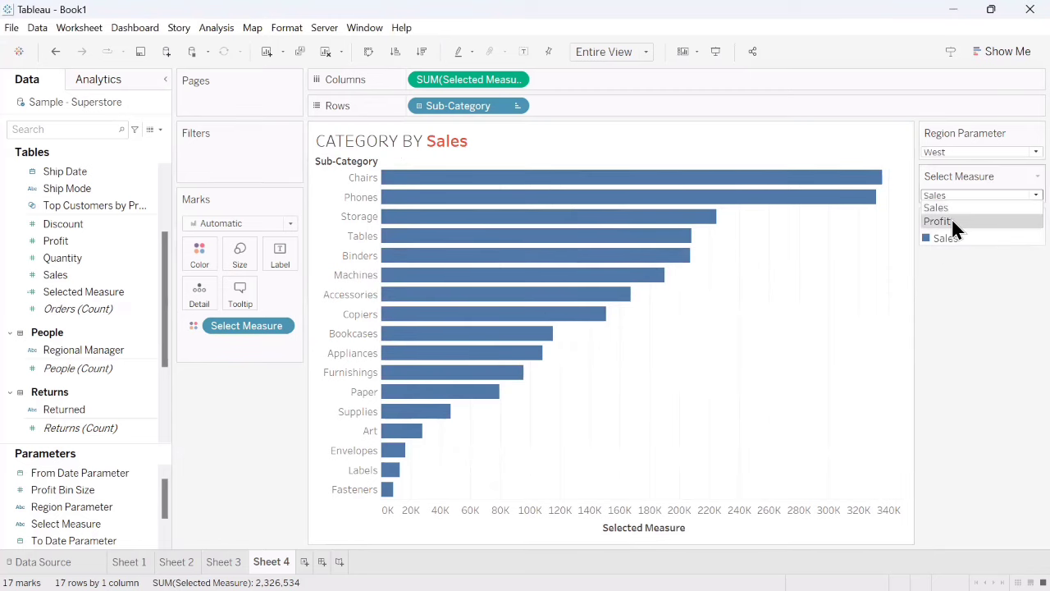
click(952, 220)
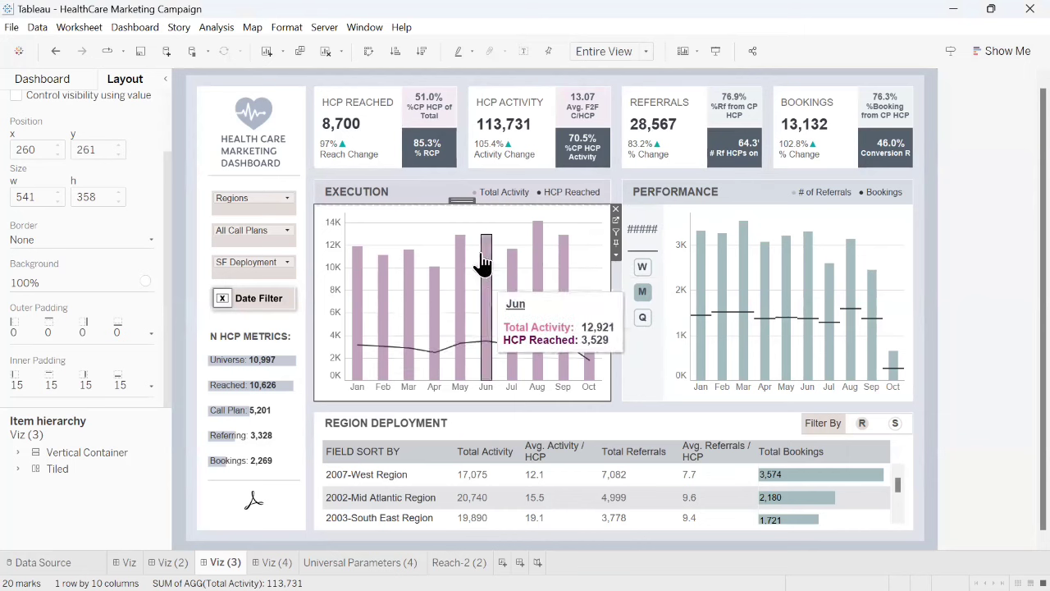
- In the HealthCare Marketing Campaign workbook, show the Execution chart's Region filter as a single-value dropdown and set it to 2003-South East Region
click(618, 256)
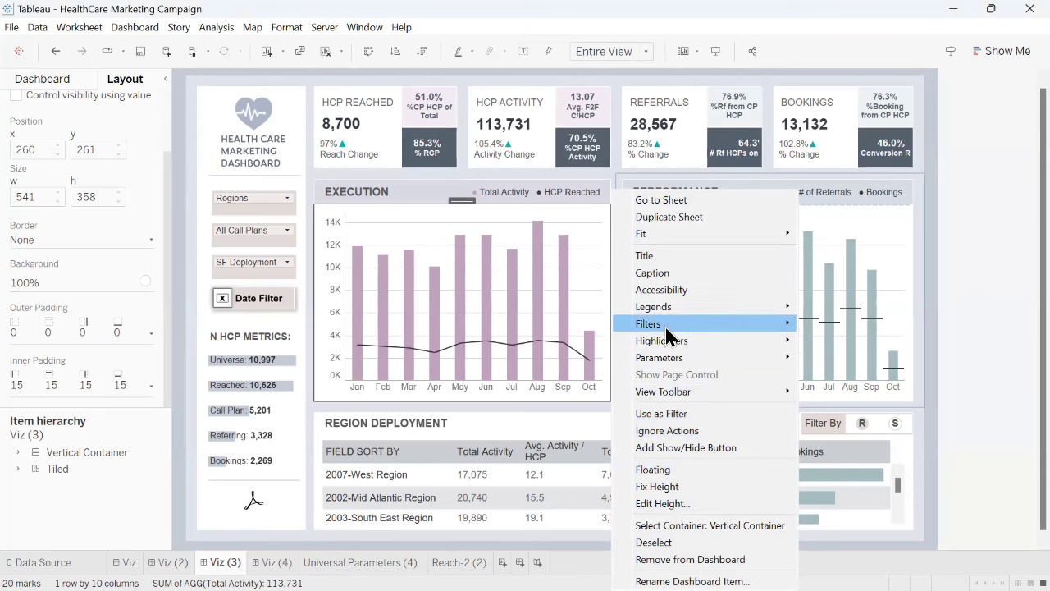
mouse_move(685, 325)
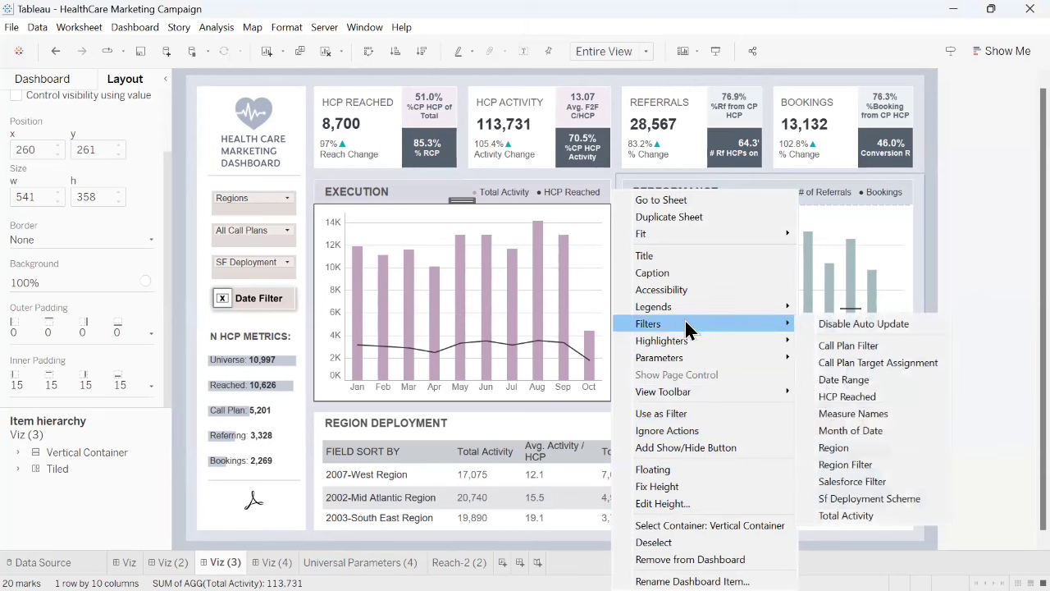
click(850, 456)
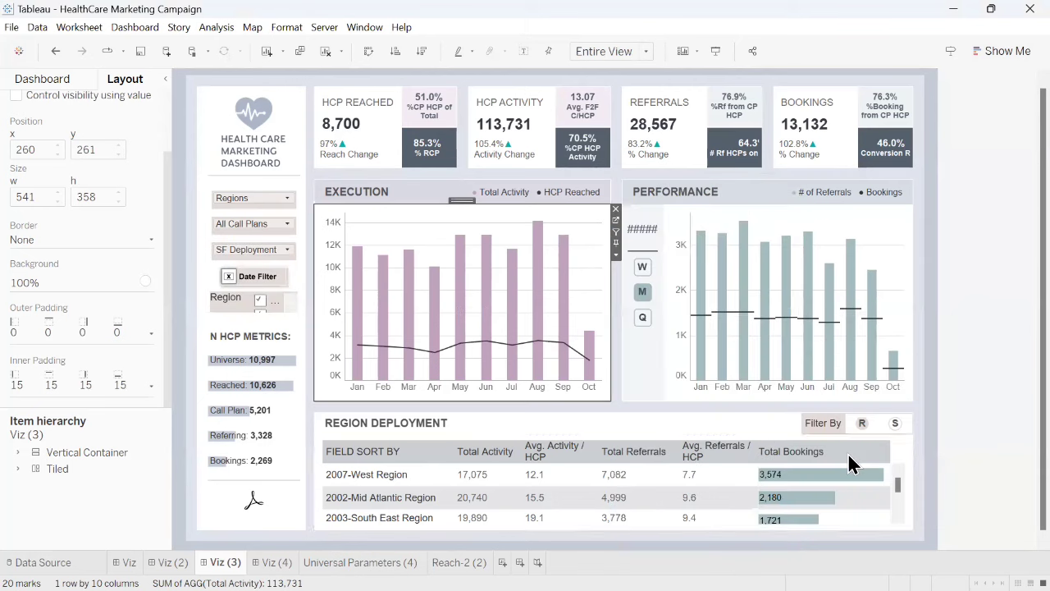
click(280, 297)
click(303, 307)
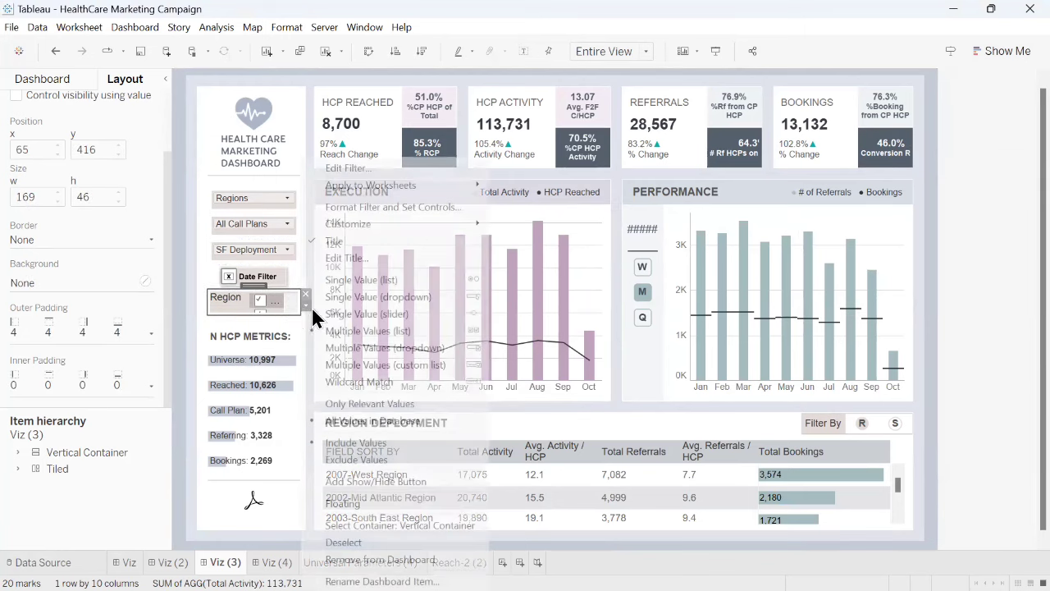
click(418, 300)
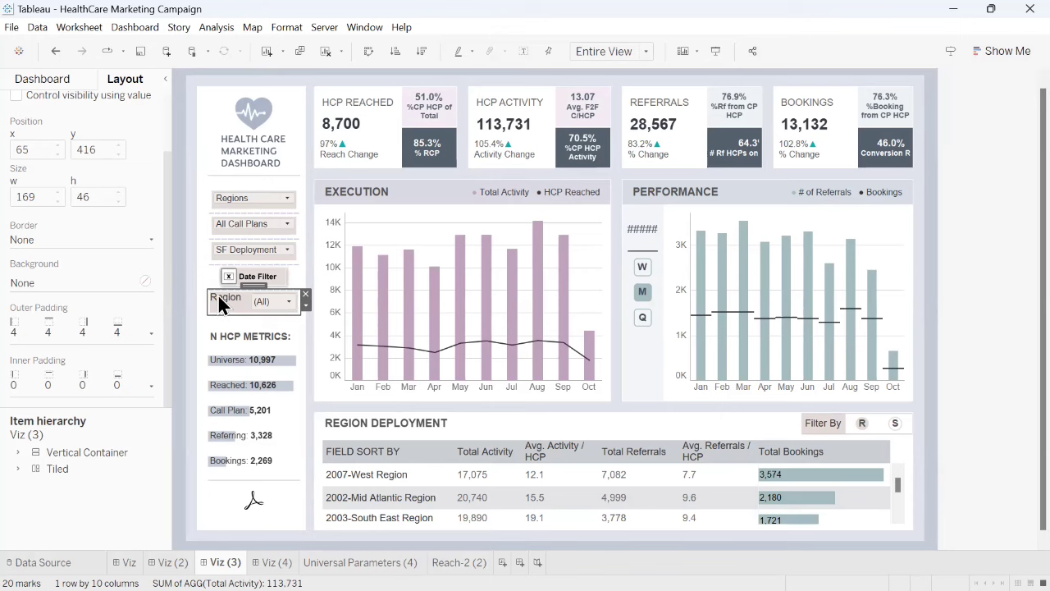
click(276, 304)
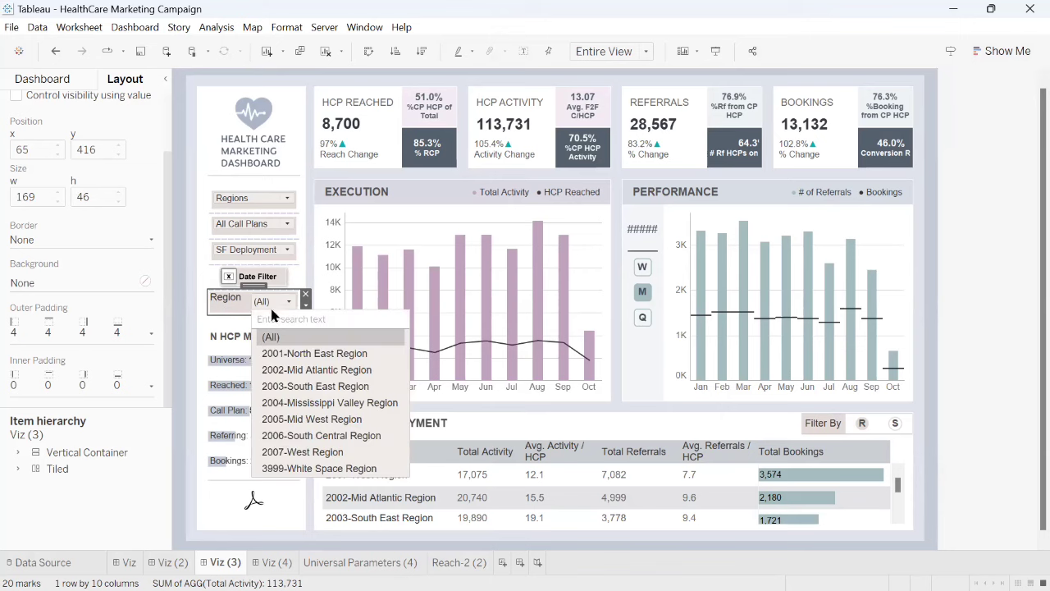
click(301, 389)
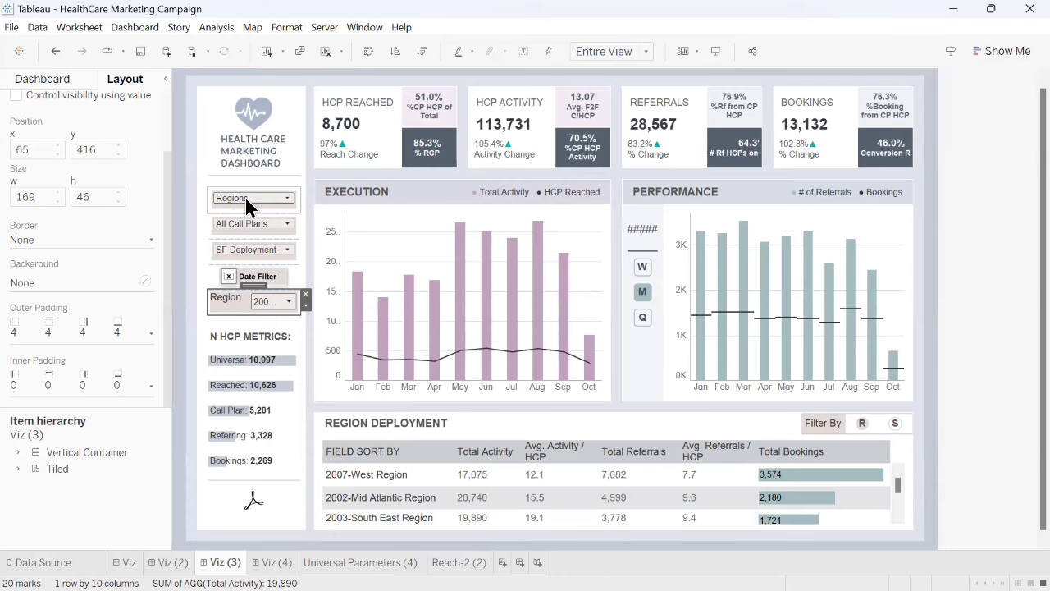
- Compare the dashboard charts with the Regions parameter on 2006-South Central, 2007-West and 2002-Mid Atlantic, then return it to Regions
click(288, 200)
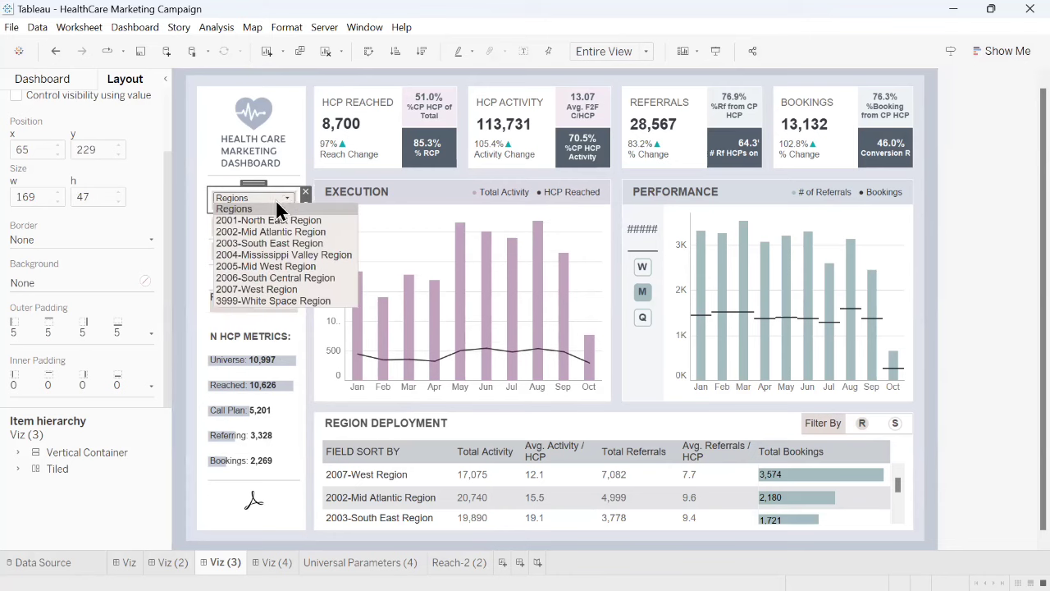
click(230, 208)
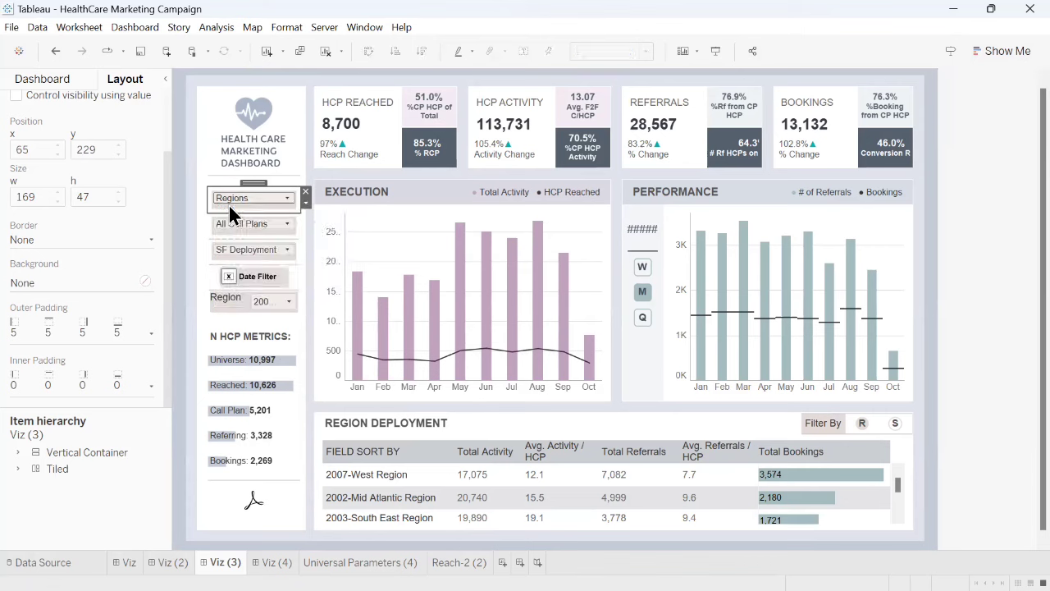
click(283, 203)
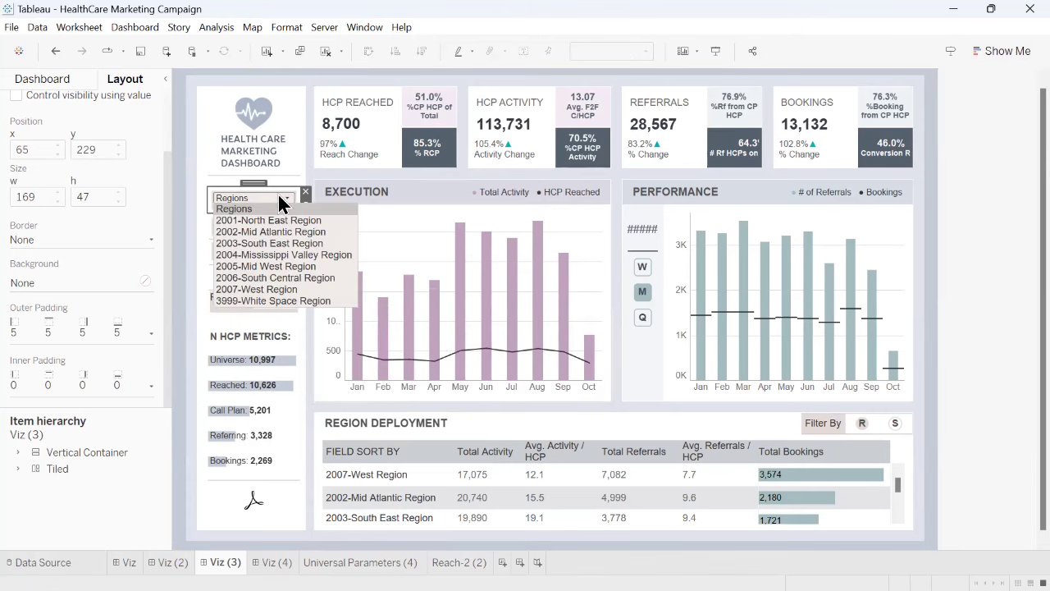
click(256, 276)
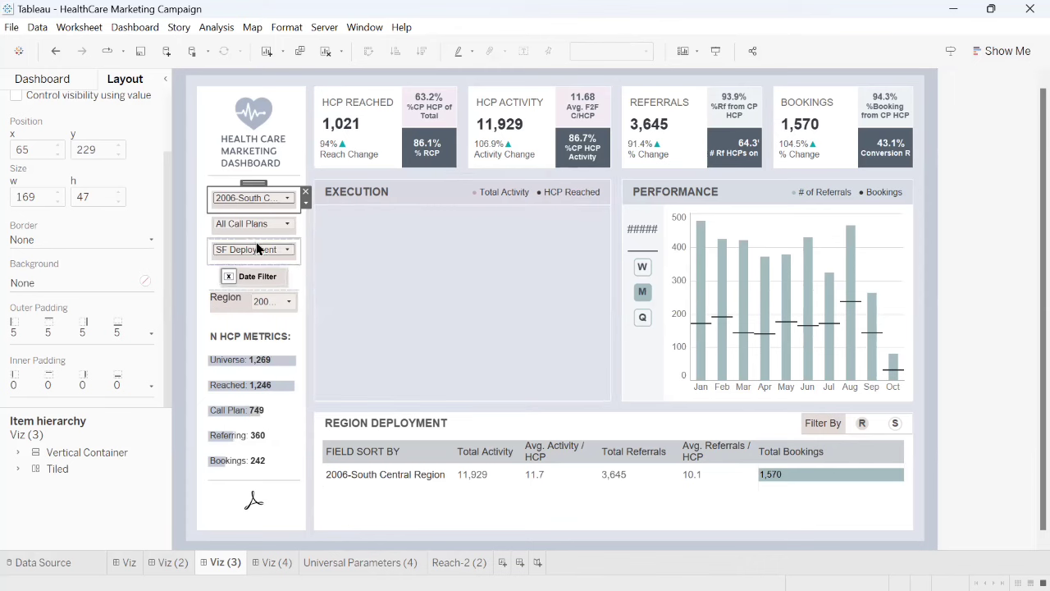
click(250, 197)
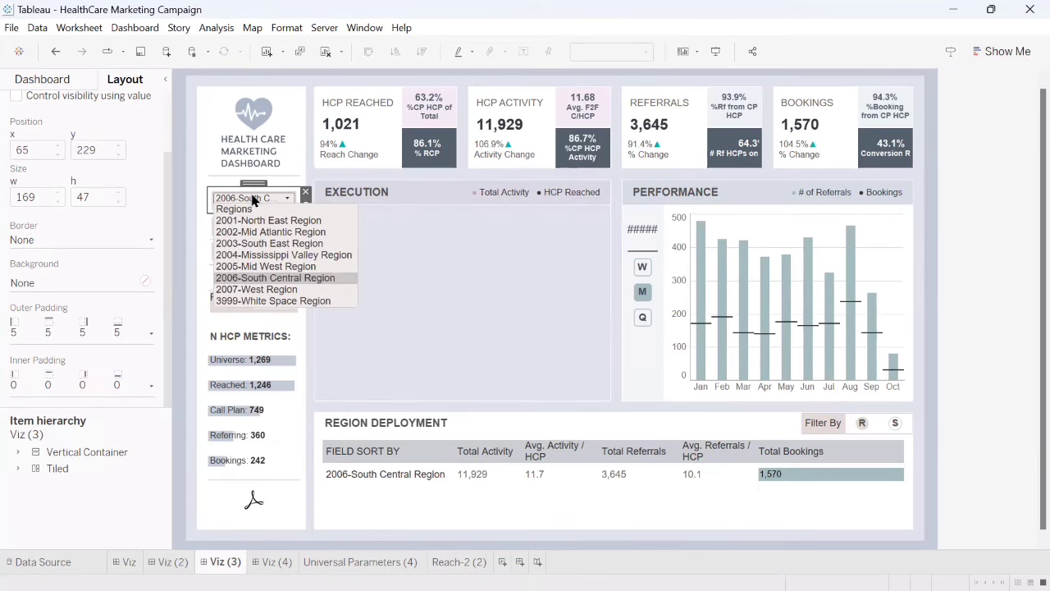
click(258, 289)
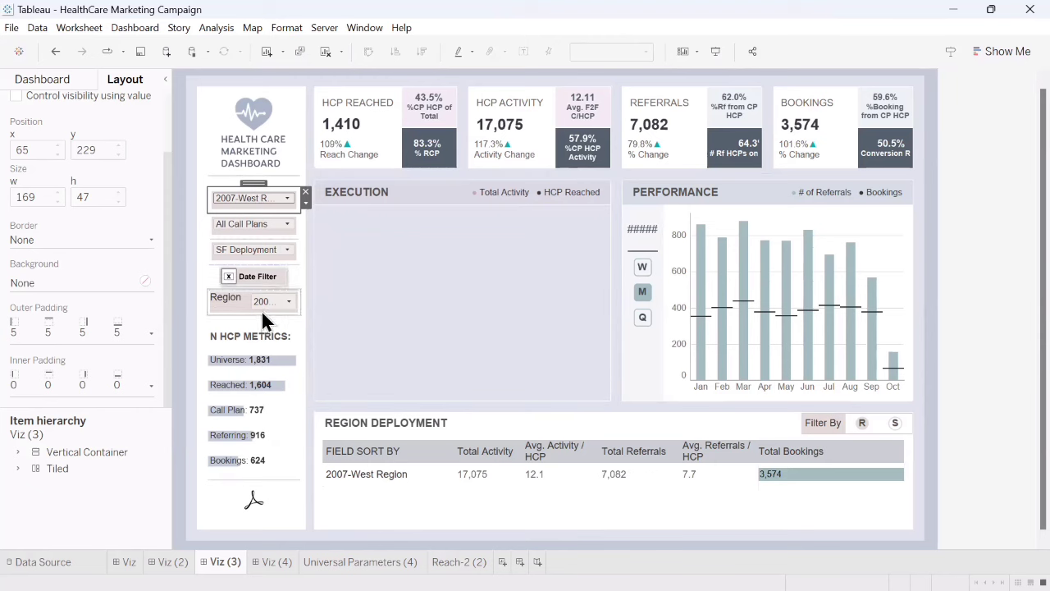
click(262, 196)
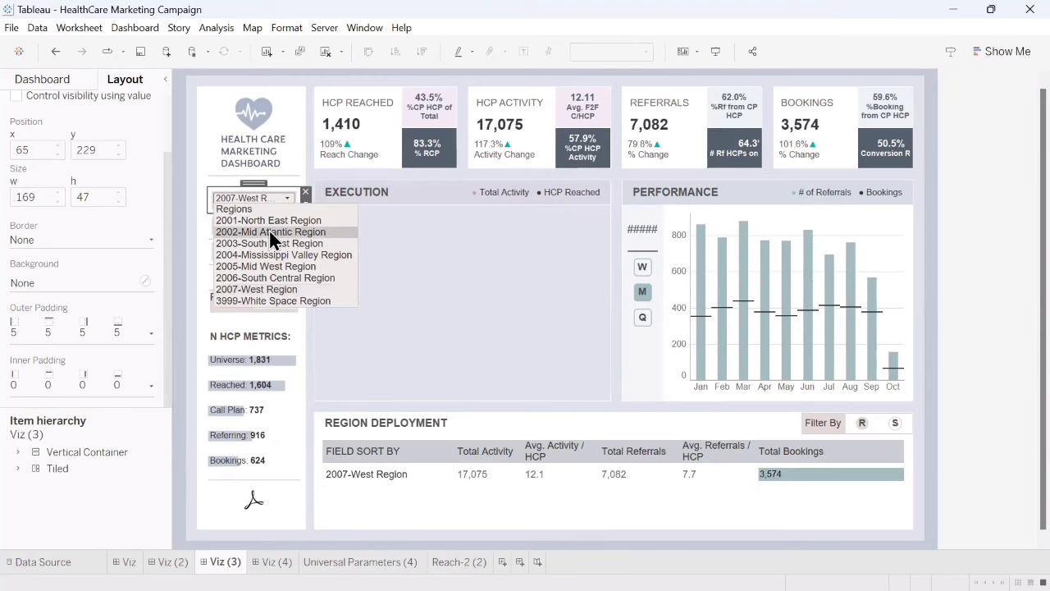
click(269, 231)
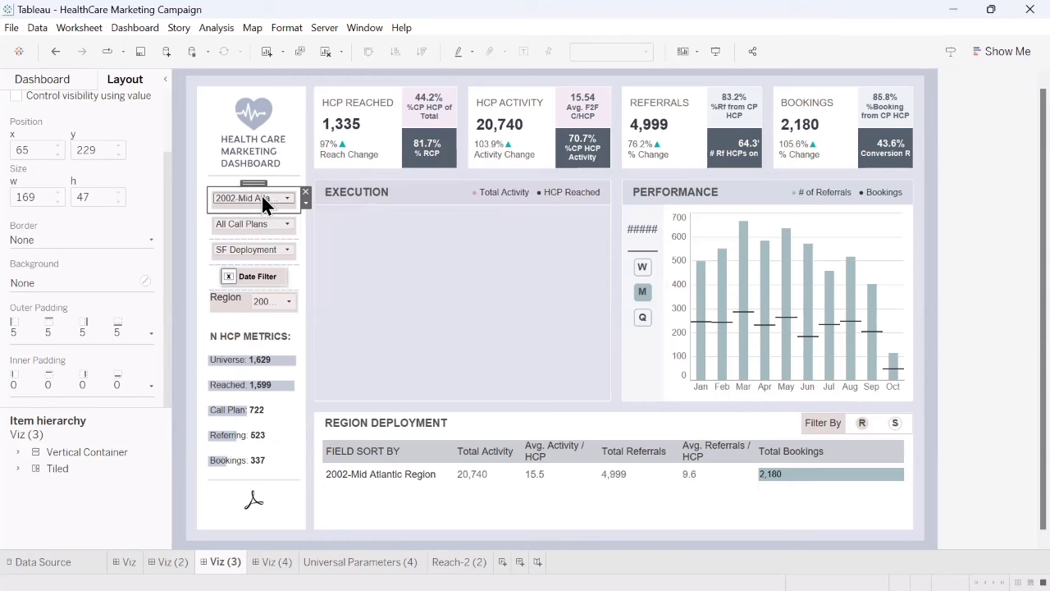
click(261, 194)
click(257, 209)
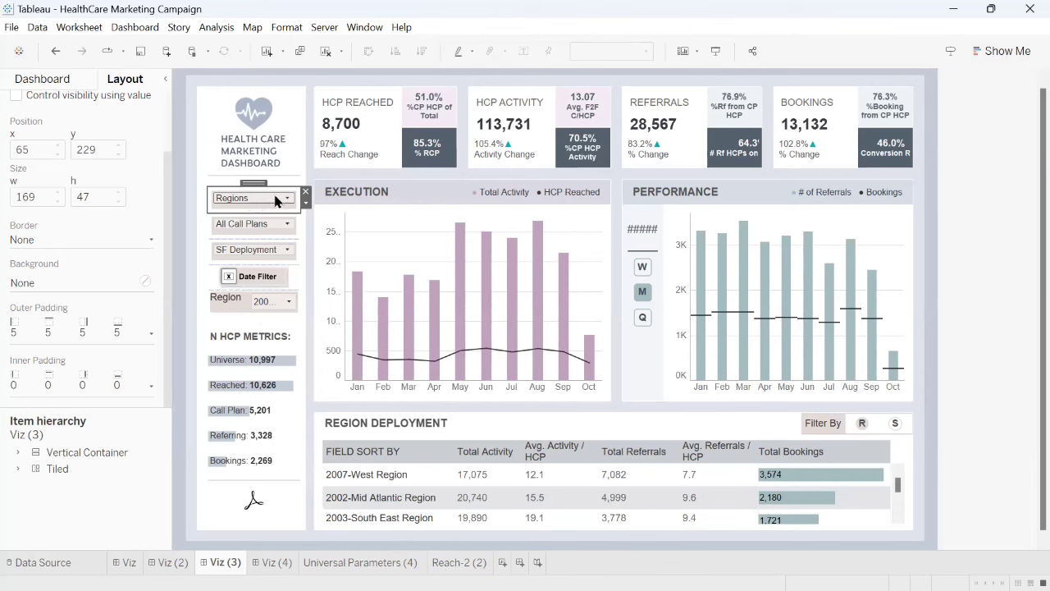
- Remove the Region filter card from the dashboard and set the Regions parameter to 2003-South East Region
click(402, 246)
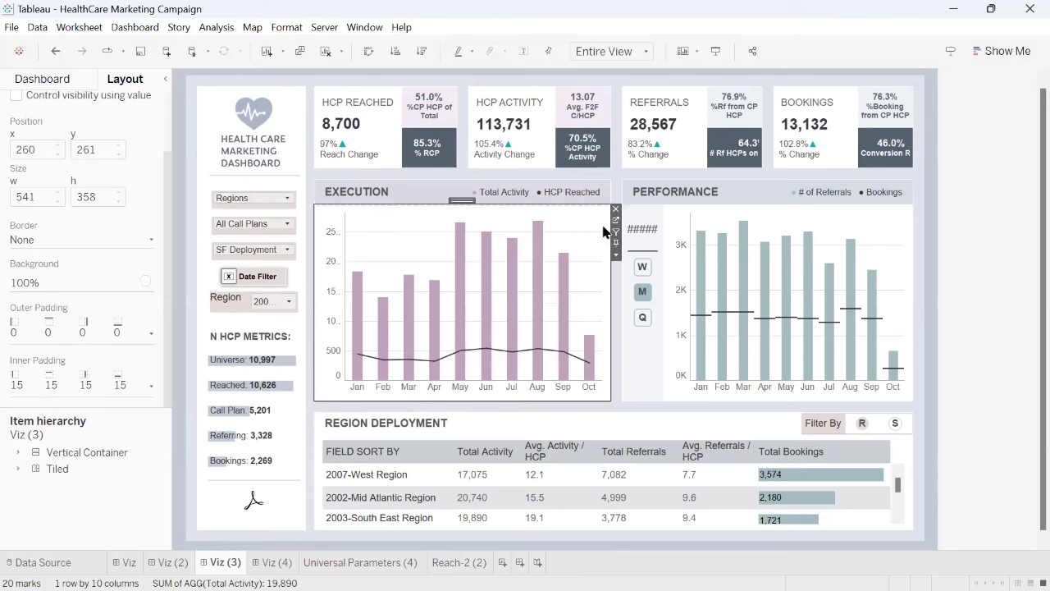
click(252, 305)
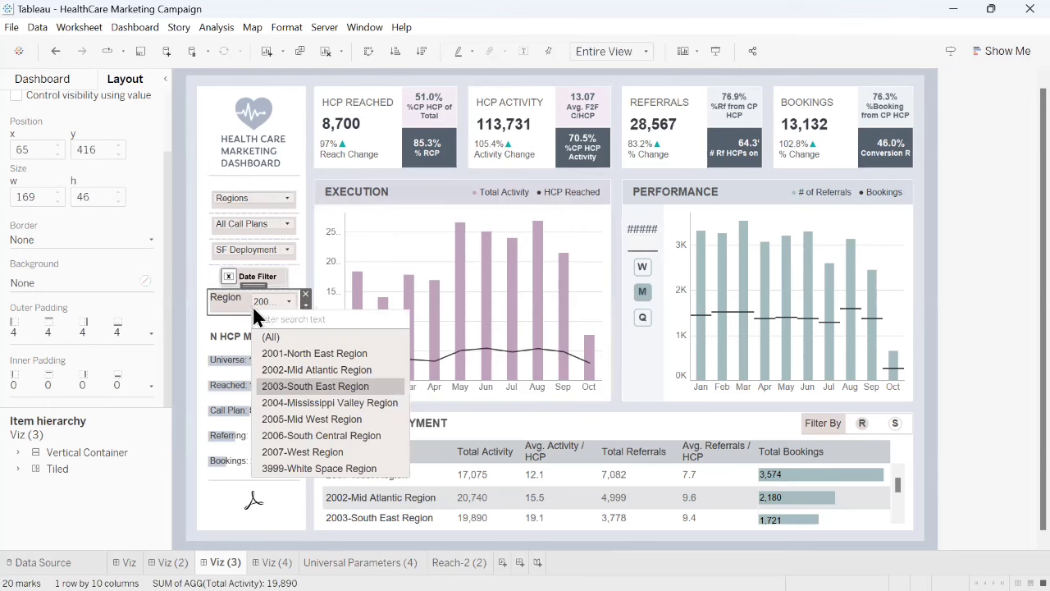
click(306, 294)
click(254, 200)
click(253, 245)
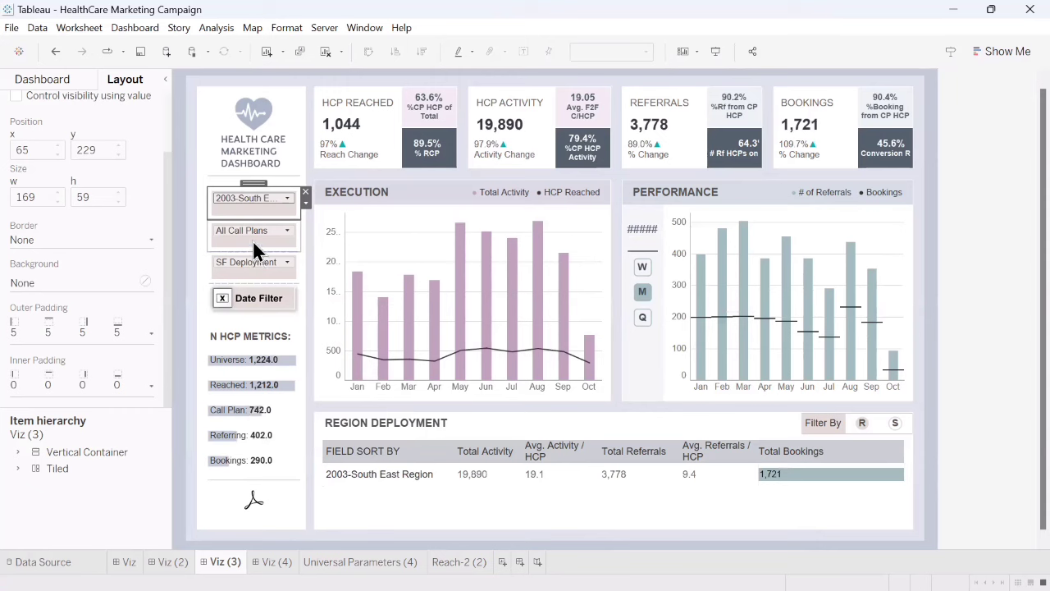
- Switch the dashboard's Regions parameter through 2006-South Central, 2004-Mississippi Valley and 2003-South East Region, then return it to Regions
click(242, 201)
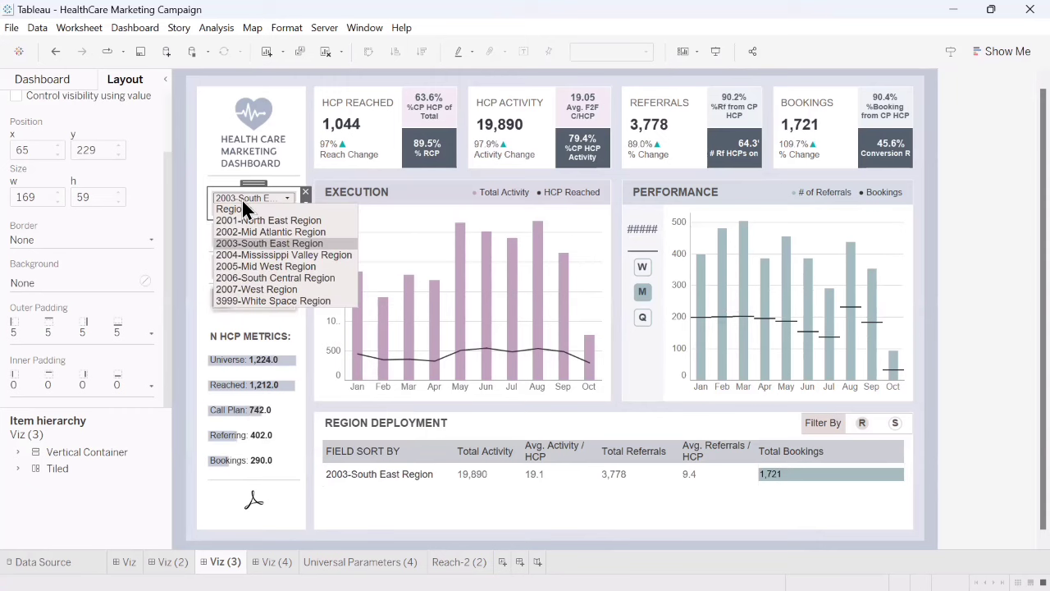
click(261, 277)
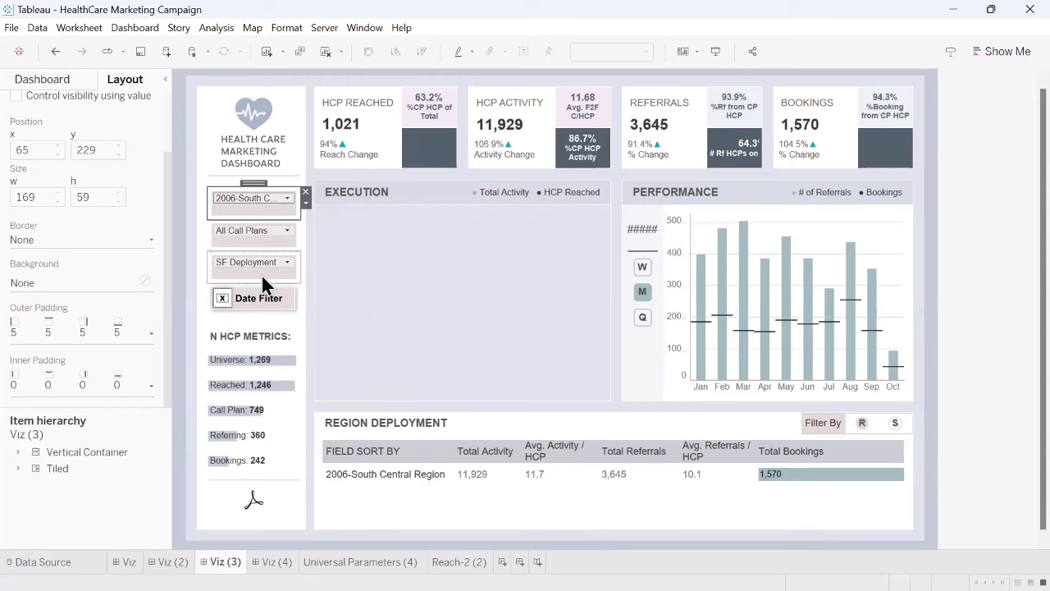
click(245, 200)
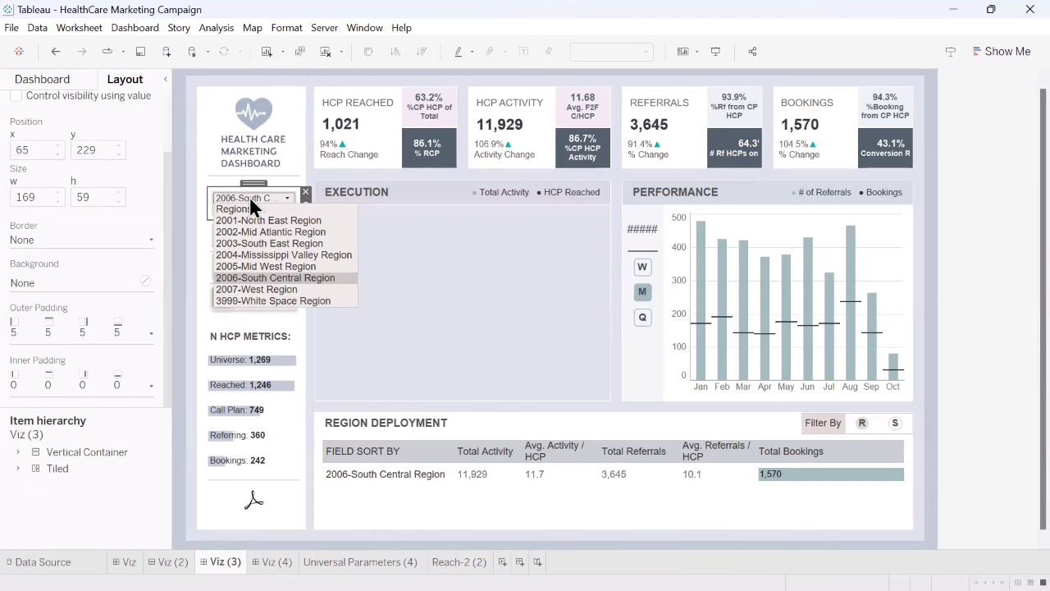
click(256, 254)
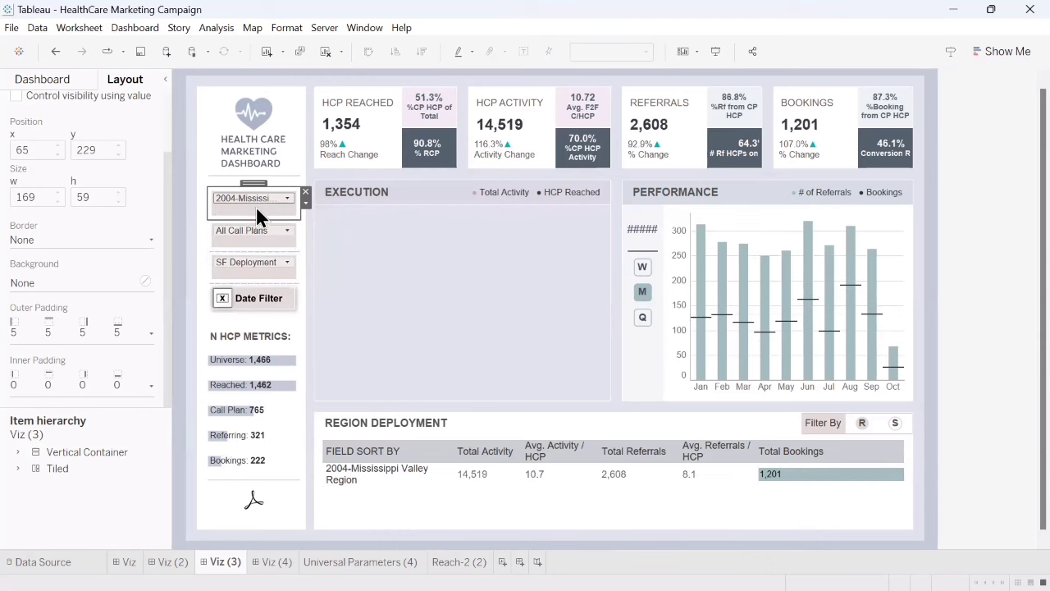
click(257, 198)
click(256, 245)
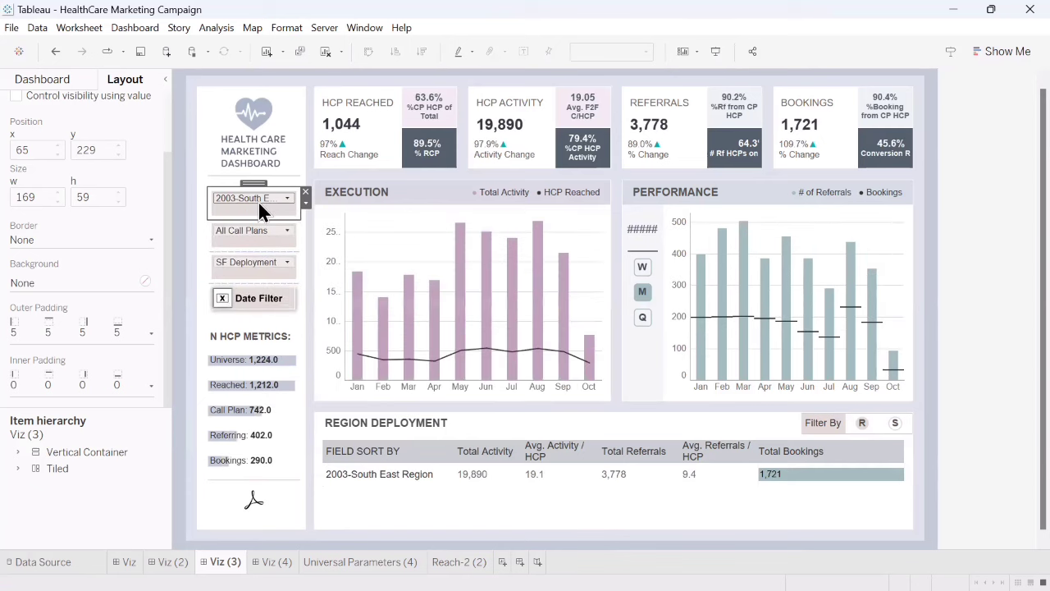
click(257, 198)
click(253, 209)
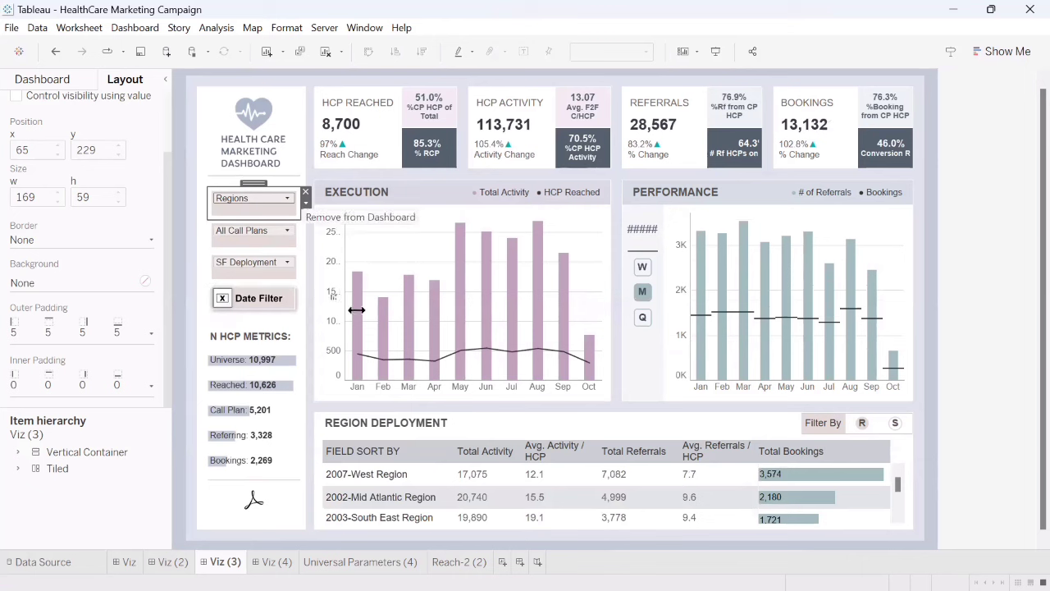
- Go from the dashboard to the worksheet behind the Execution chart
click(582, 233)
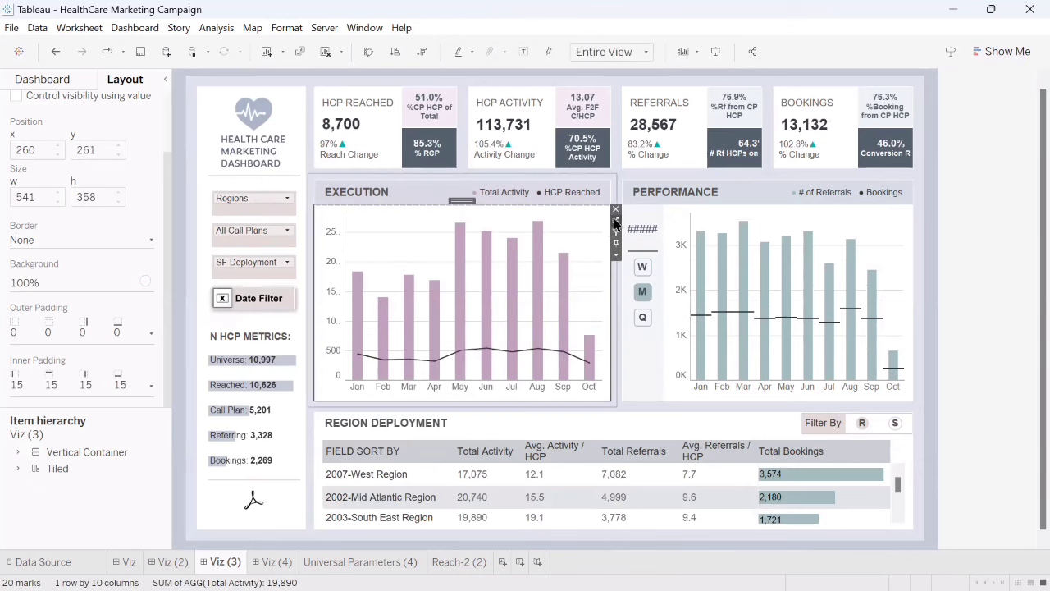
click(615, 222)
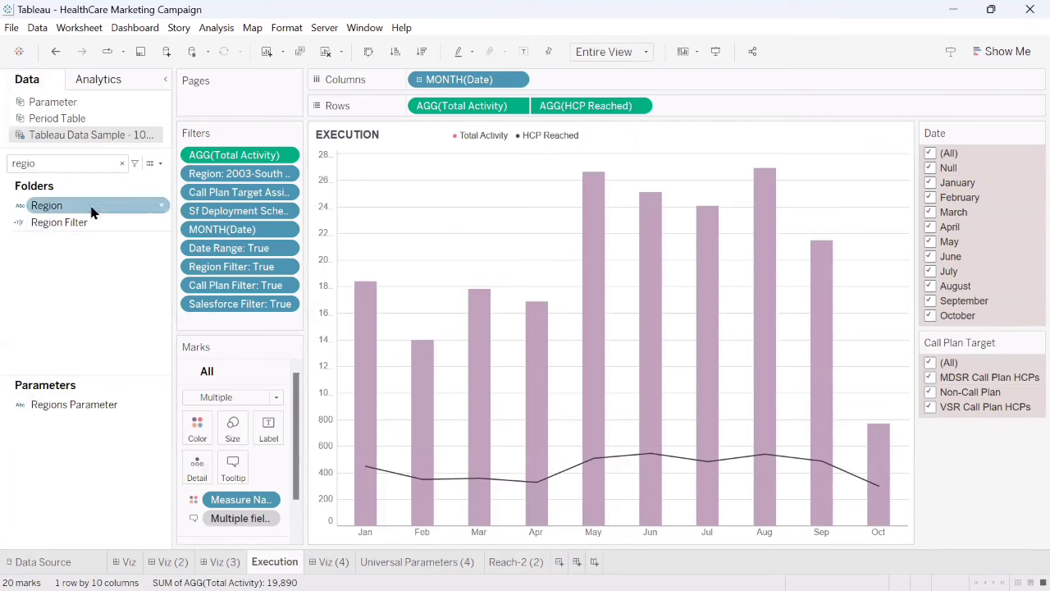
click(161, 210)
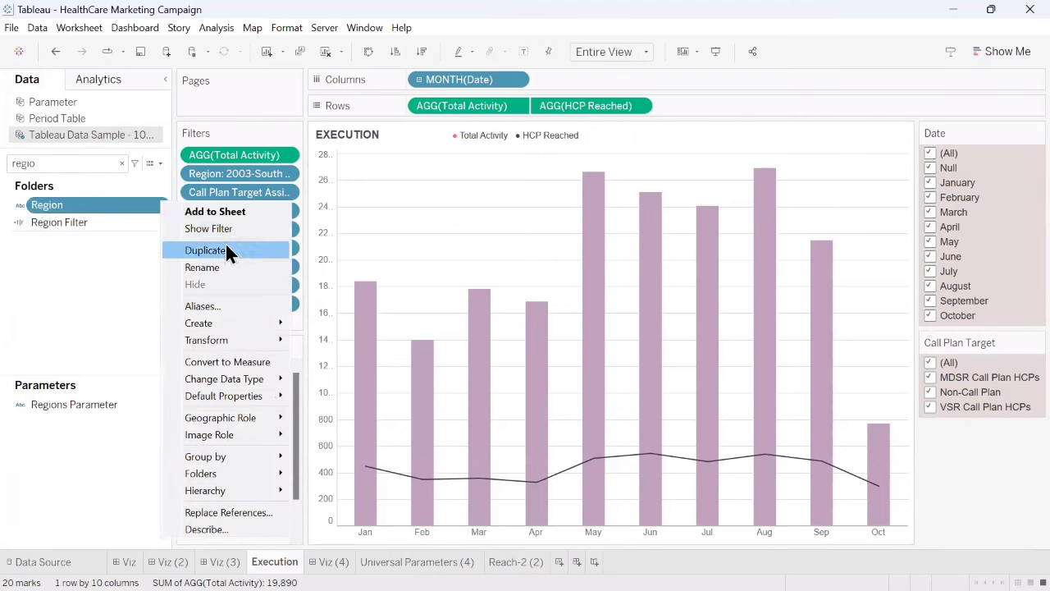
mouse_move(248, 321)
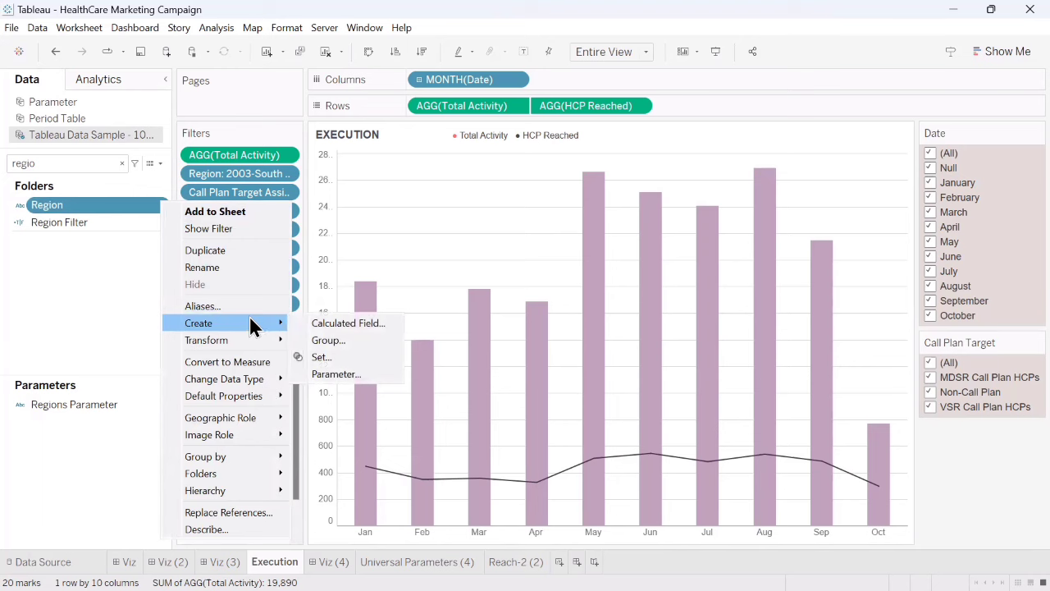
click(340, 374)
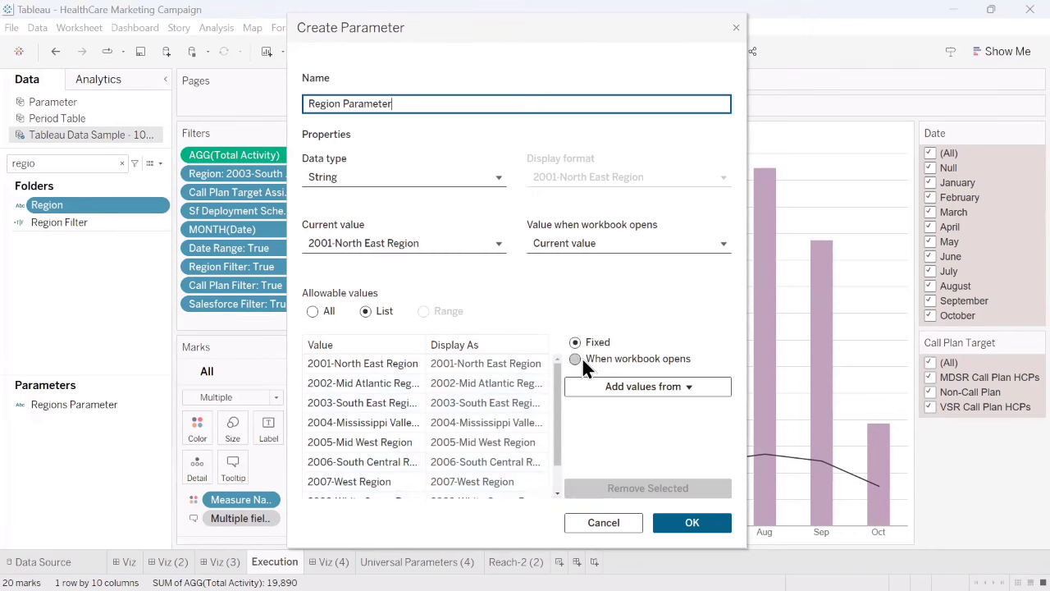
click(603, 524)
- Review the definition of Regions Parameter, including its current value and its list of allowable values
right_click(160, 404)
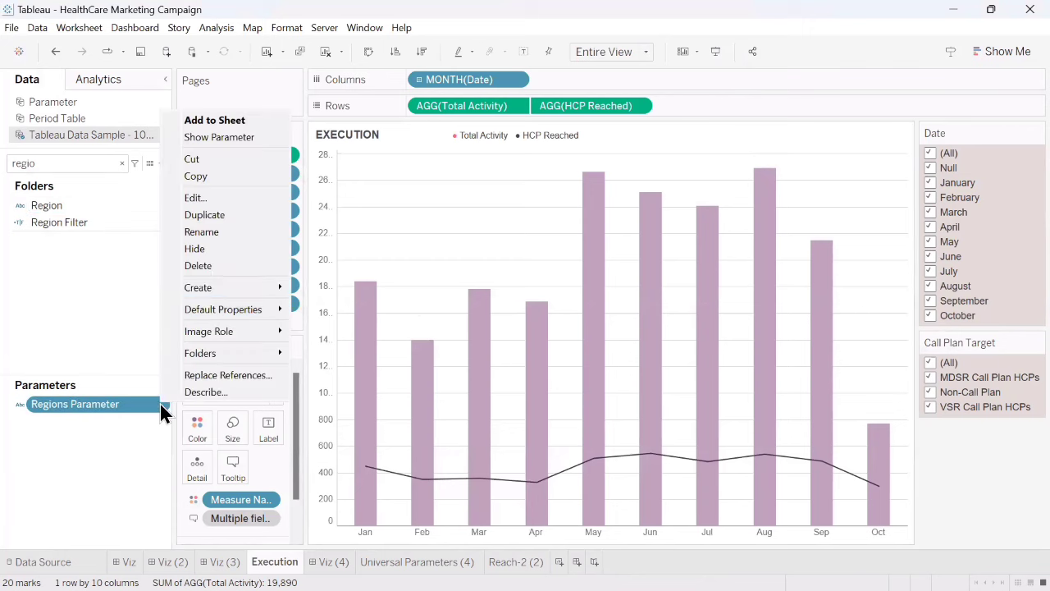
click(218, 199)
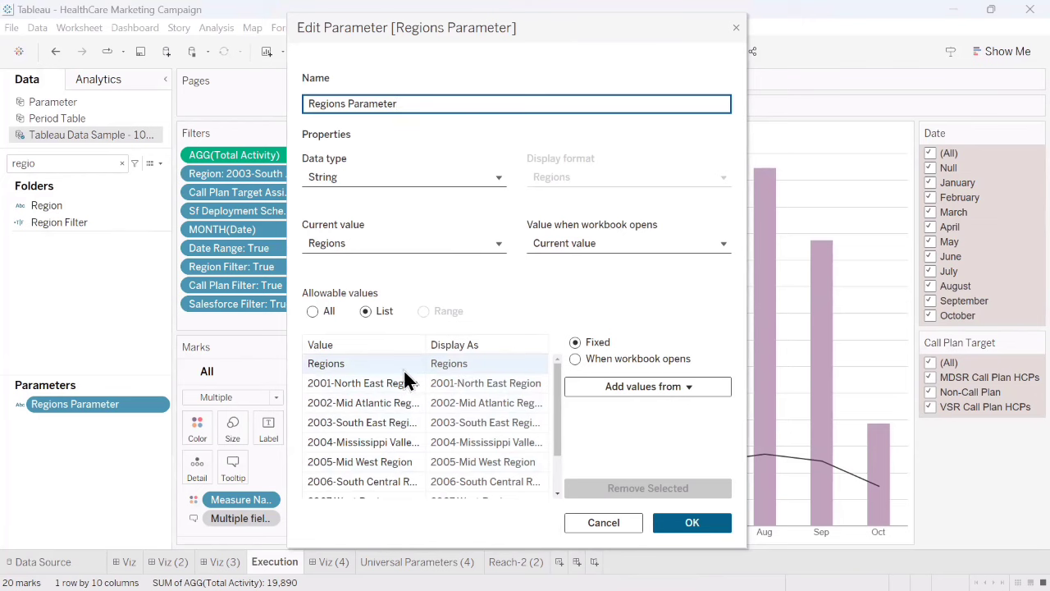
click(603, 523)
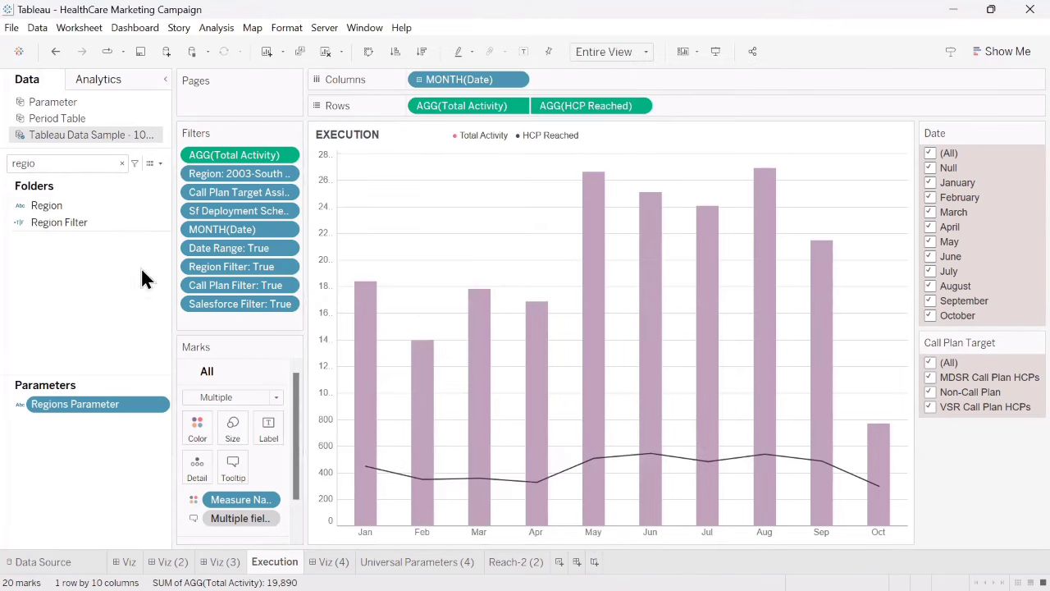
- Try creating a parameter from the Region field, adding Region to its allowable values and choosing Region as the current value
click(160, 205)
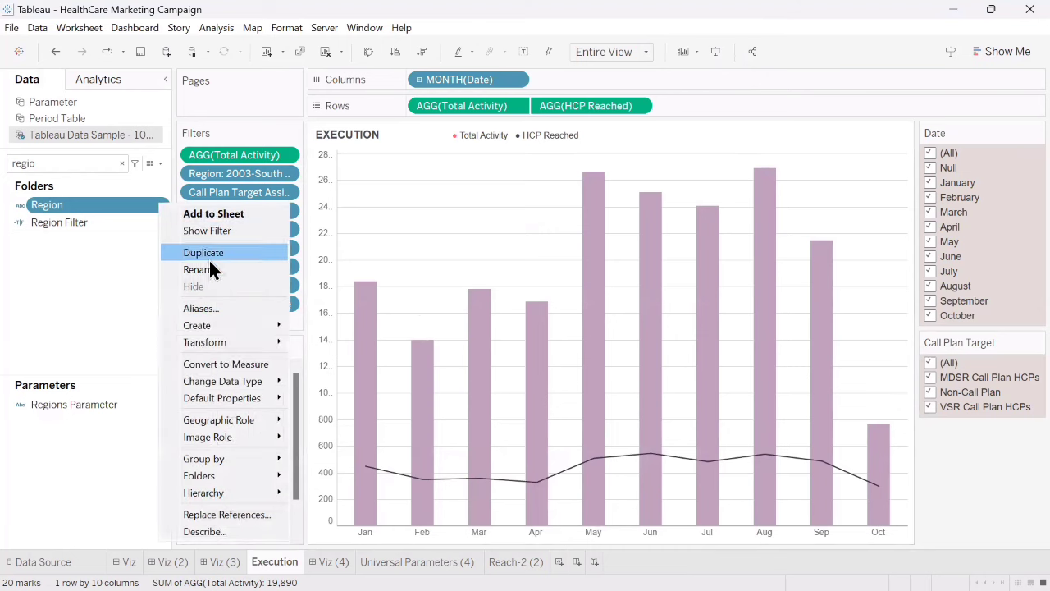
mouse_move(261, 326)
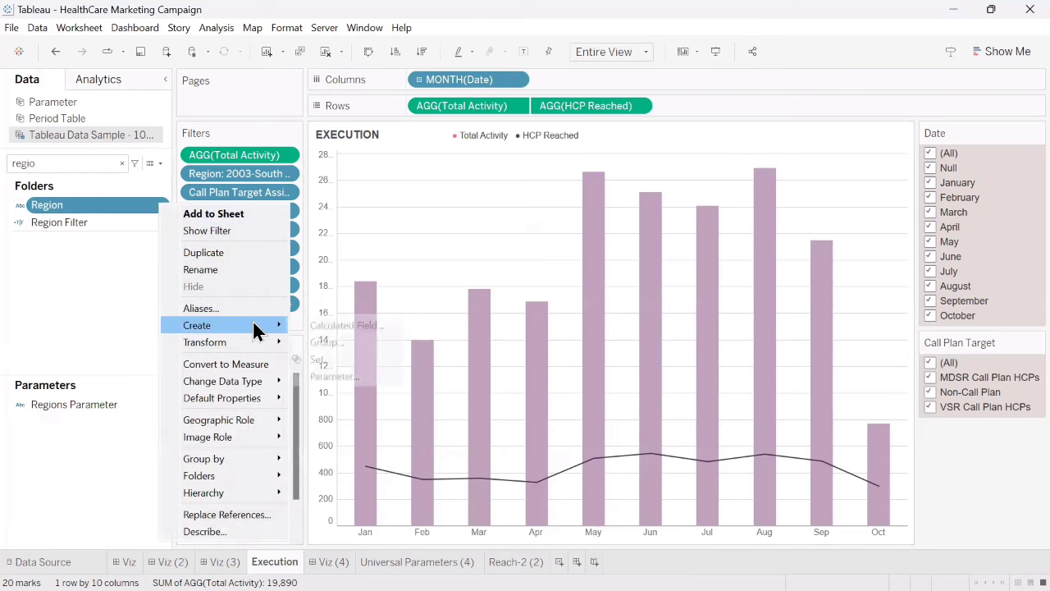
click(334, 376)
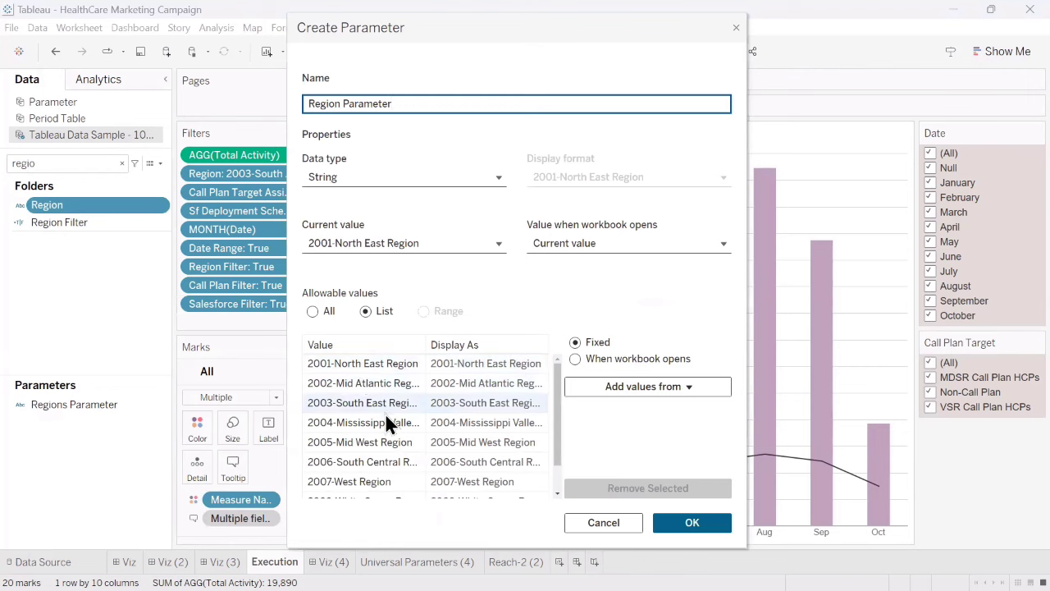
scroll(386, 416, down, 2)
scroll(361, 410, up, 2)
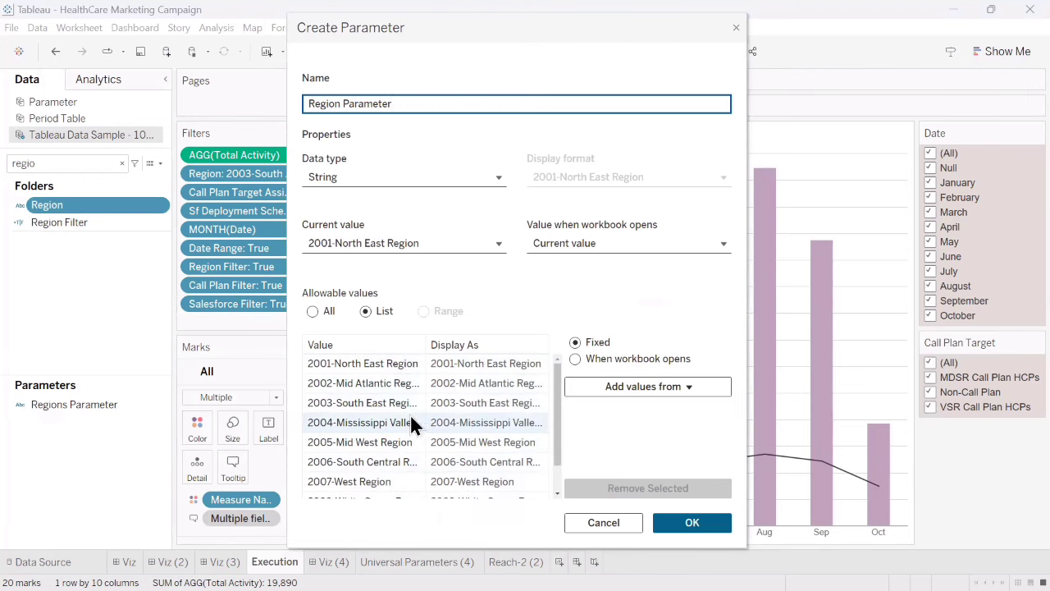
scroll(411, 417, down, 2)
click(345, 488)
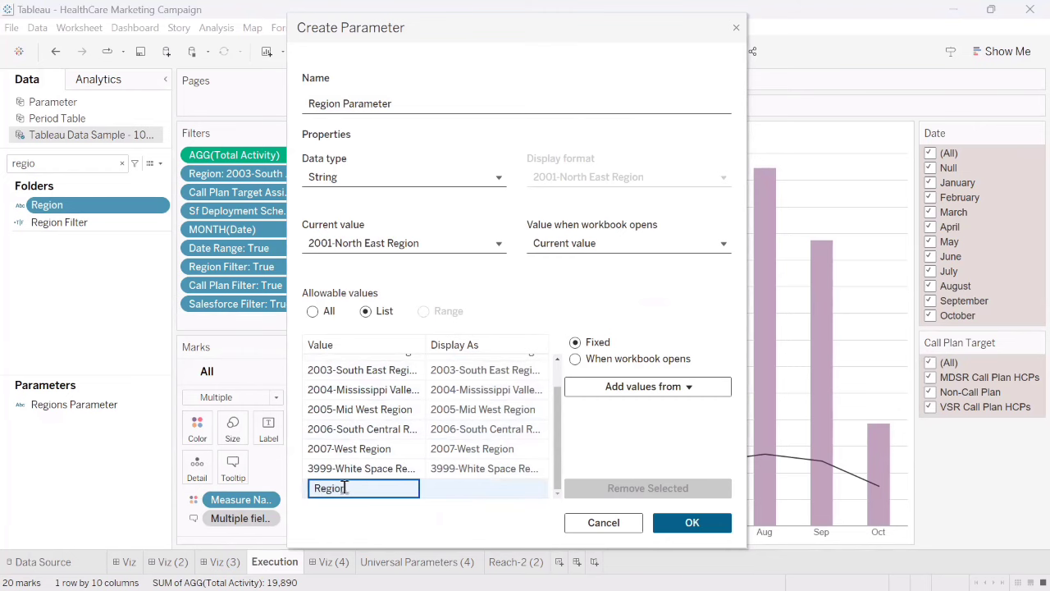
key(Return)
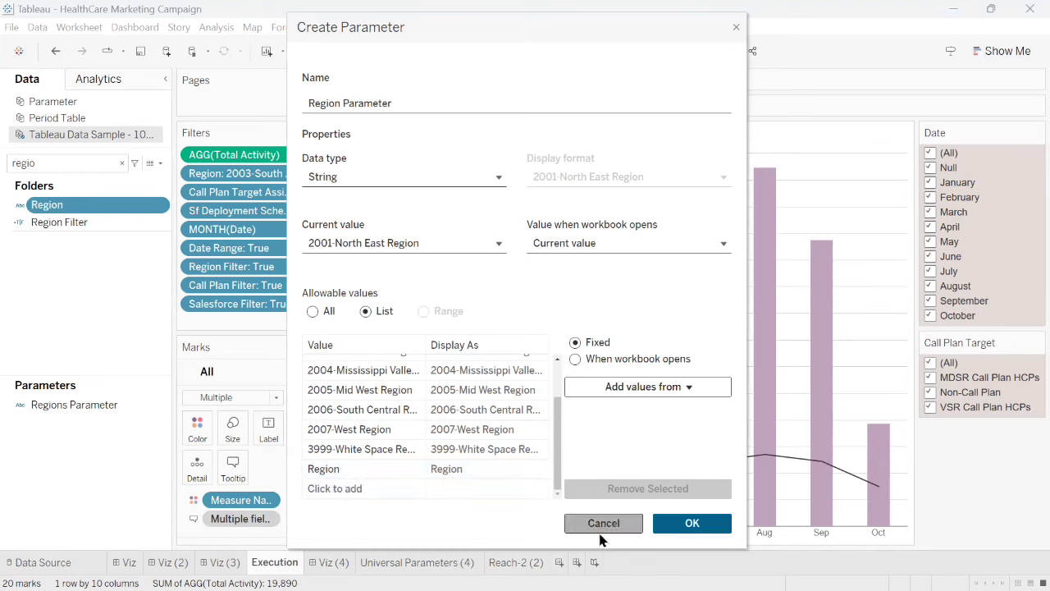
click(366, 246)
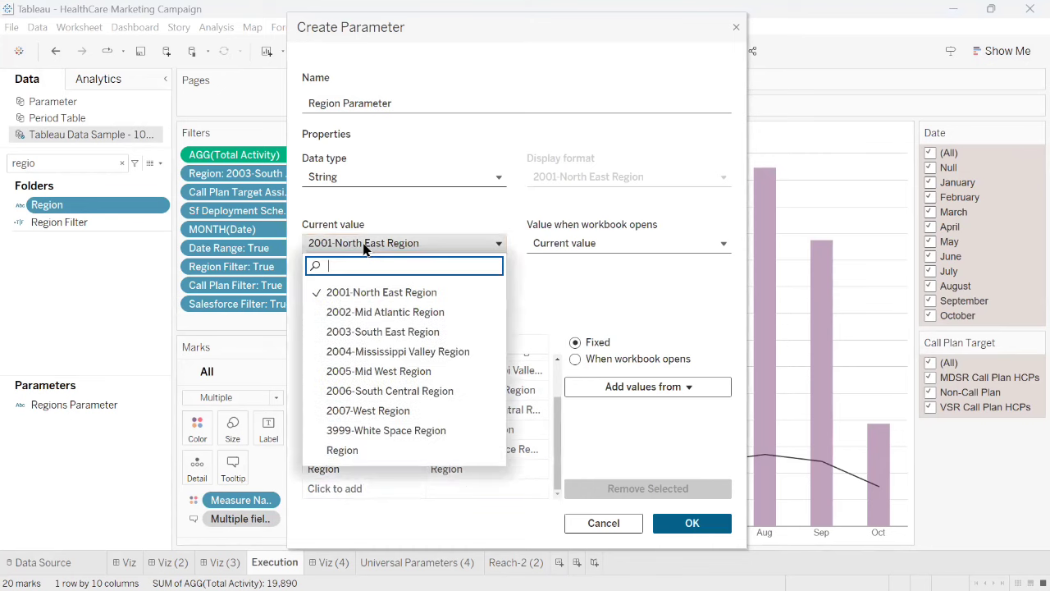
click(351, 451)
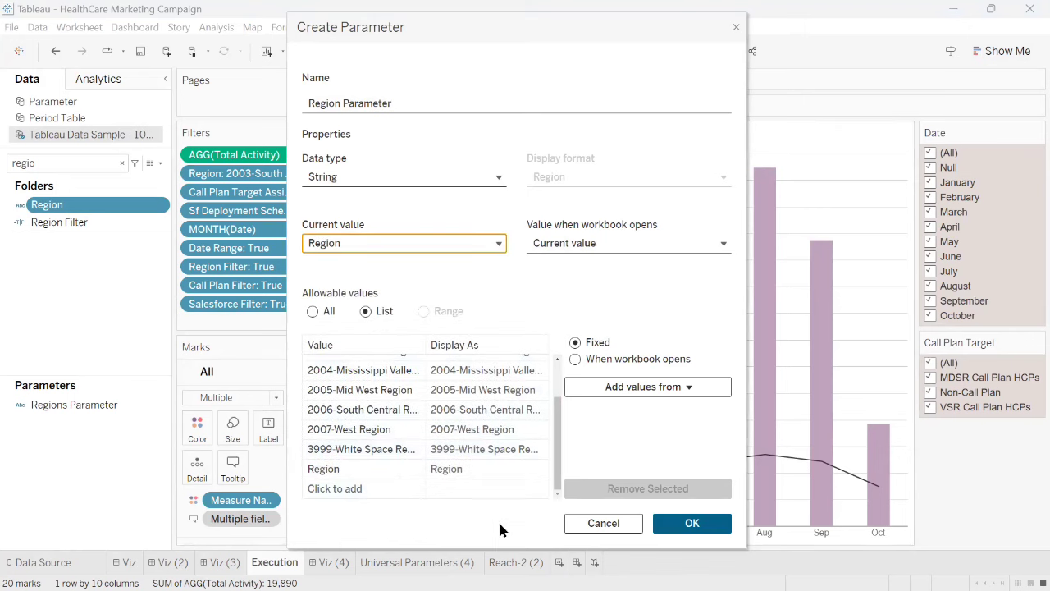
click(617, 523)
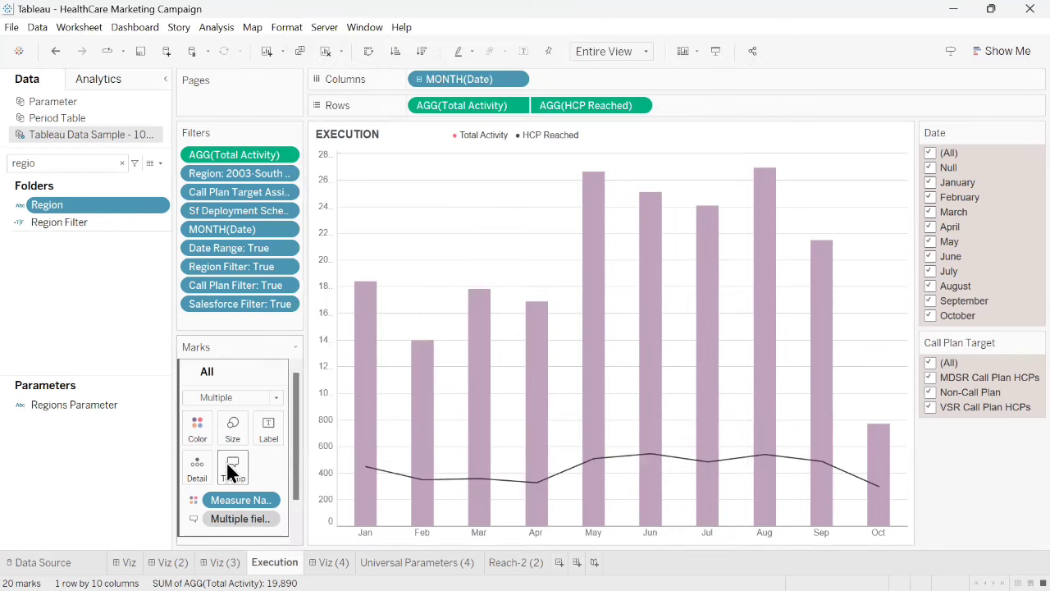
click(162, 405)
click(163, 404)
click(111, 253)
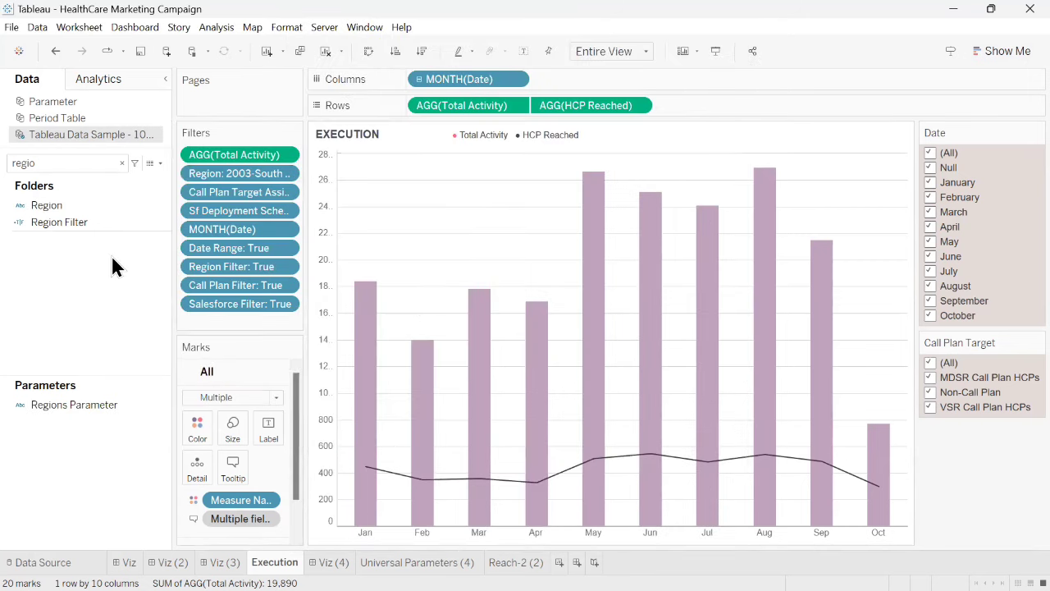
click(155, 221)
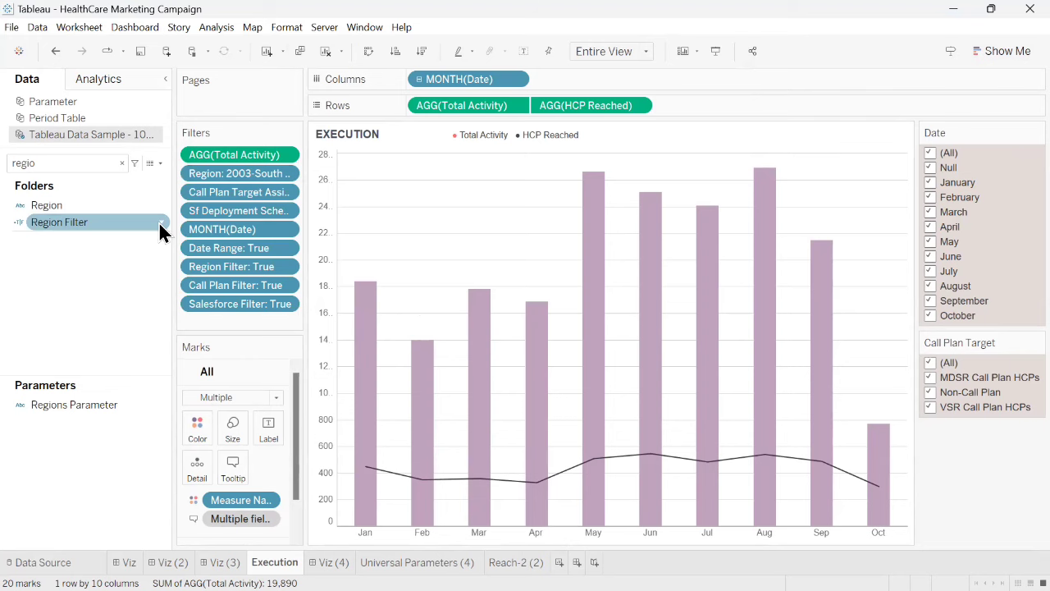
click(156, 164)
click(115, 176)
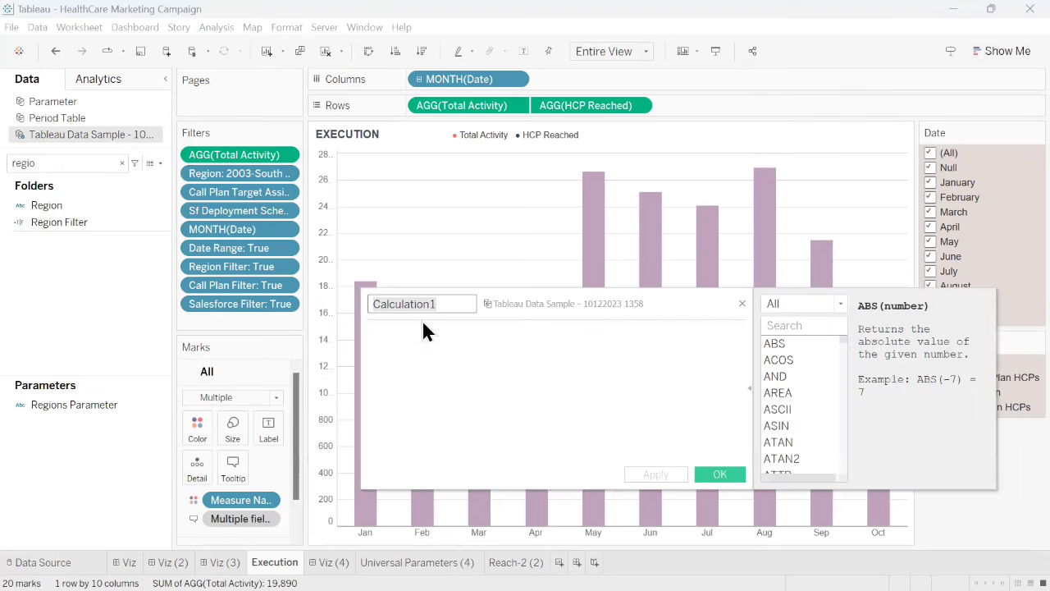
key(Escape)
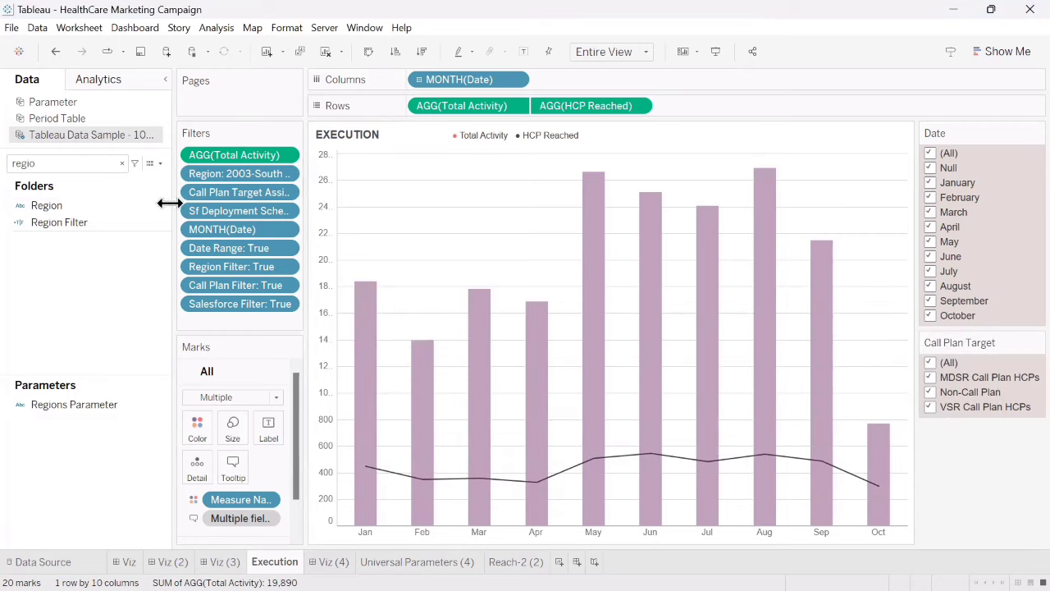
- Examine the Region Filter calculation, checking the Region match condition and the 'Regions' condition joined by OR
right_click(168, 221)
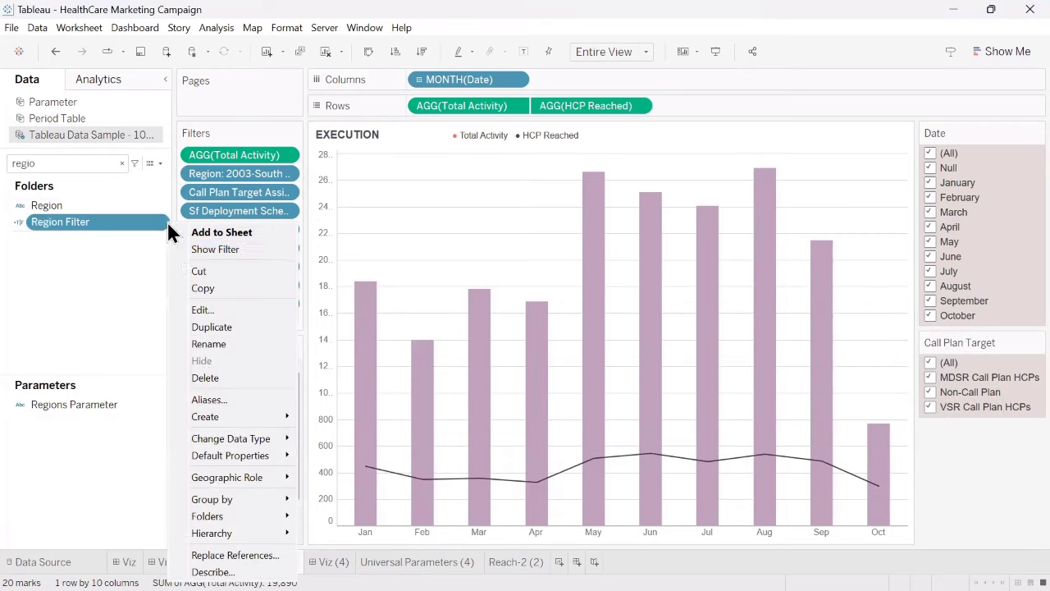
click(207, 306)
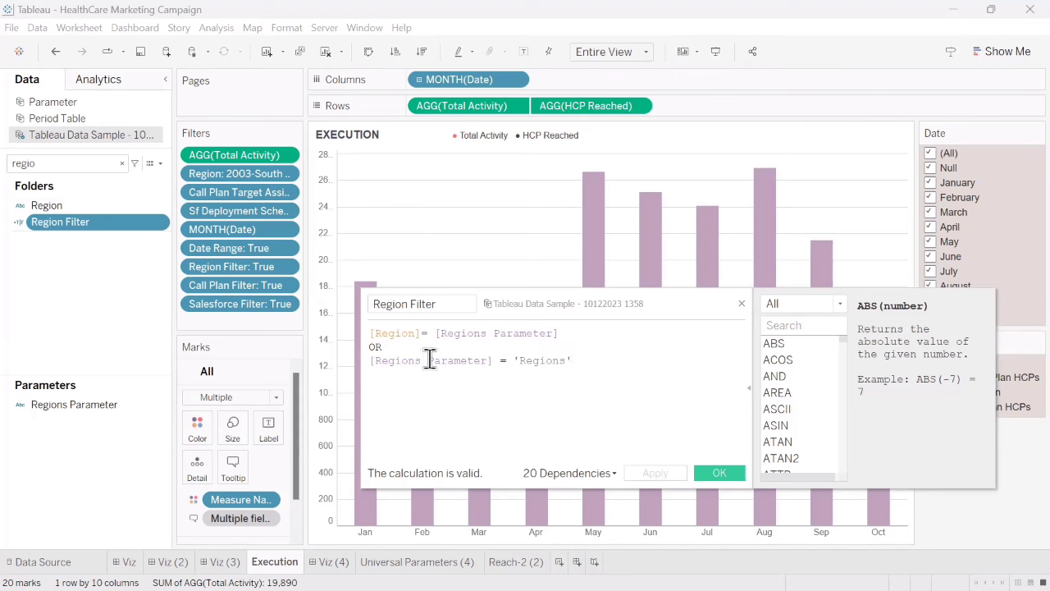
double_click(513, 362)
drag(583, 362, 512, 362)
click(575, 332)
shift+click(362, 329)
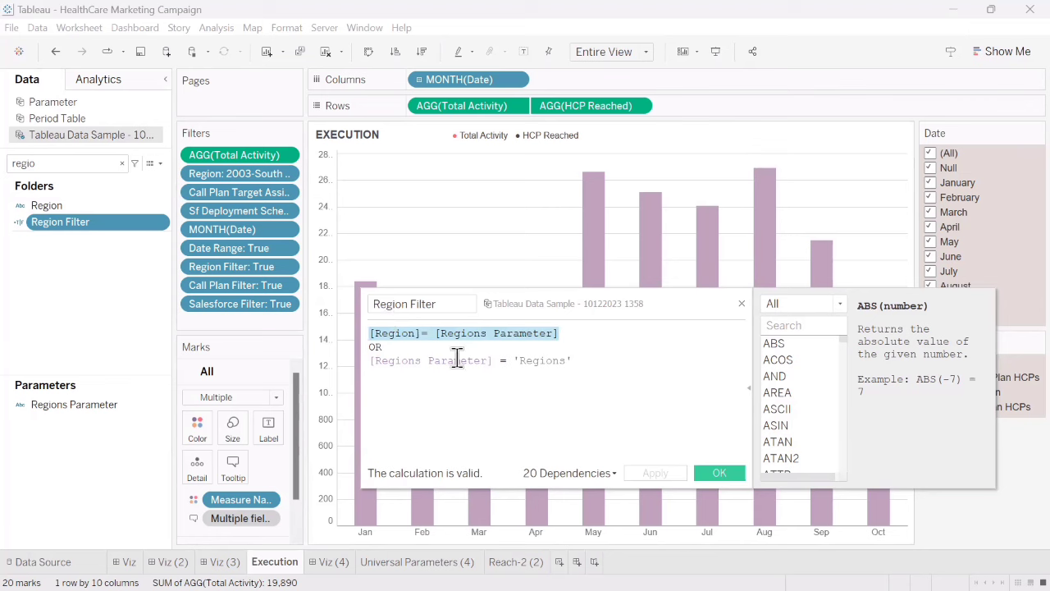
drag(591, 365, 371, 367)
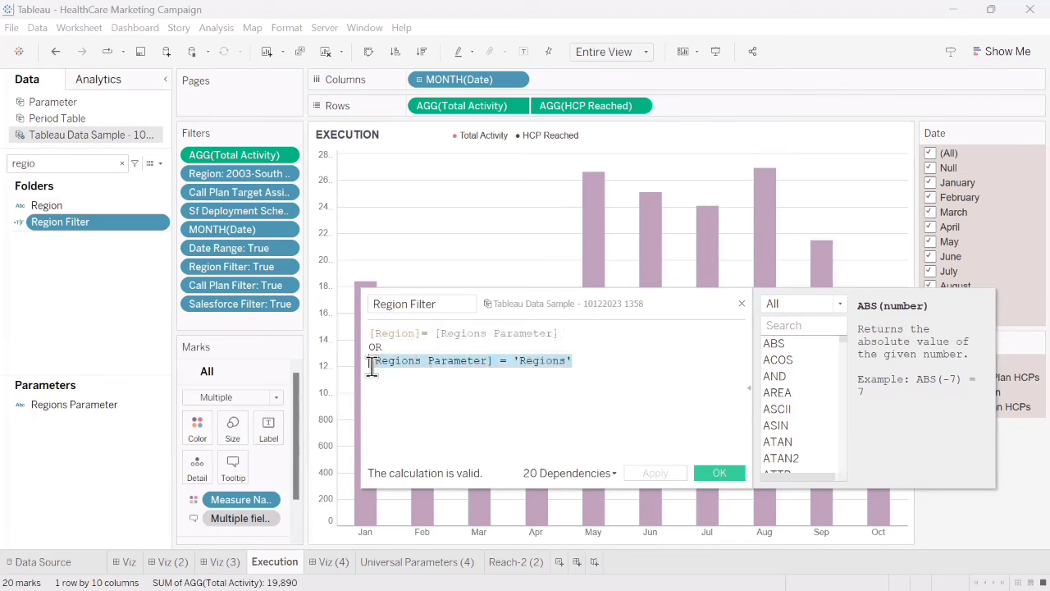
click(720, 473)
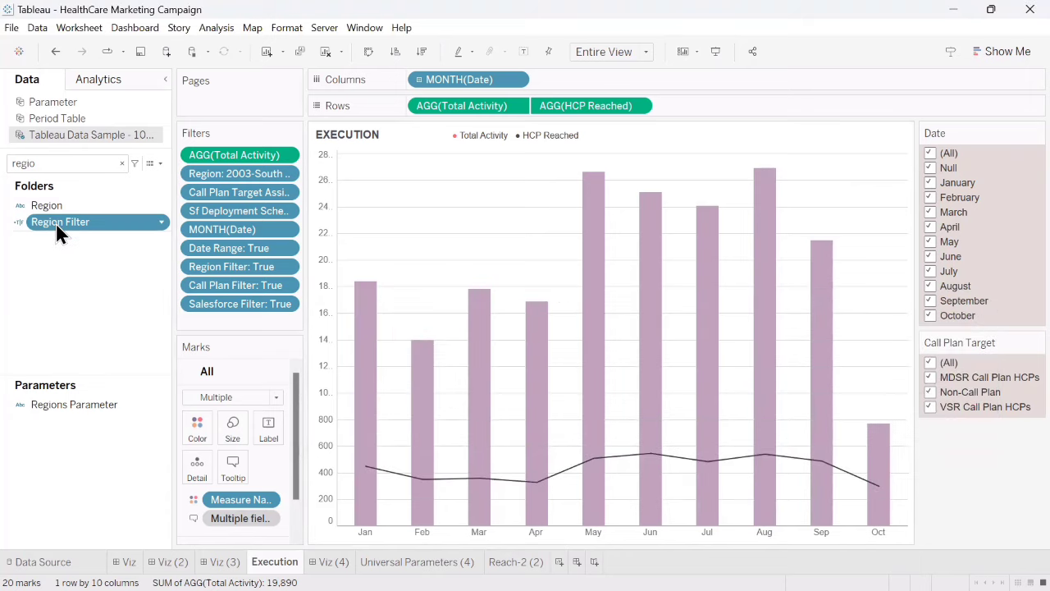
- Add Region Filter to the Execution sheet's filters with True selected, and return to the Viz (3) dashboard
drag(56, 224, 211, 324)
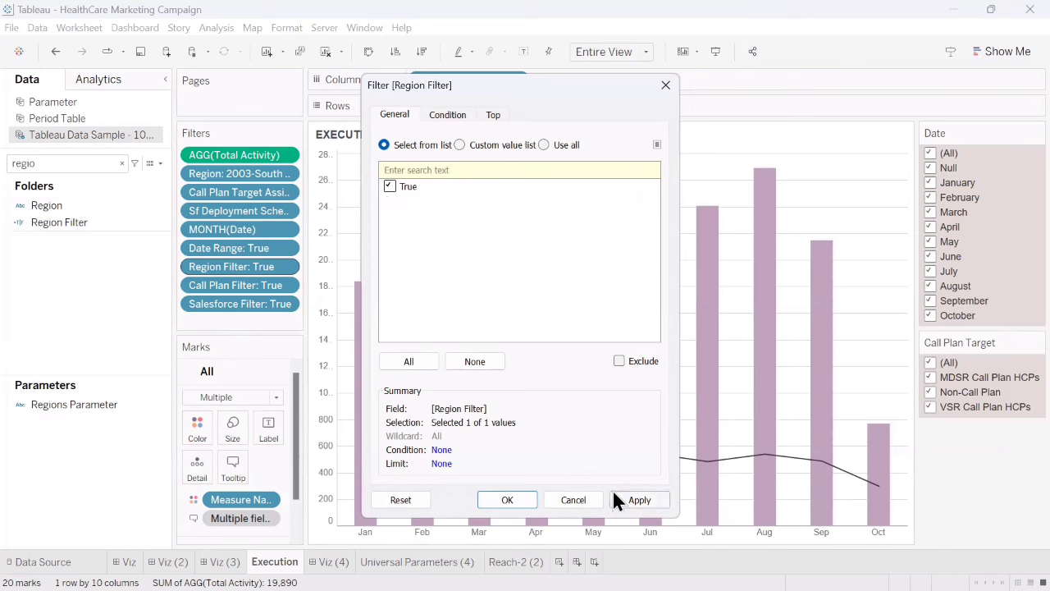
click(634, 496)
click(504, 498)
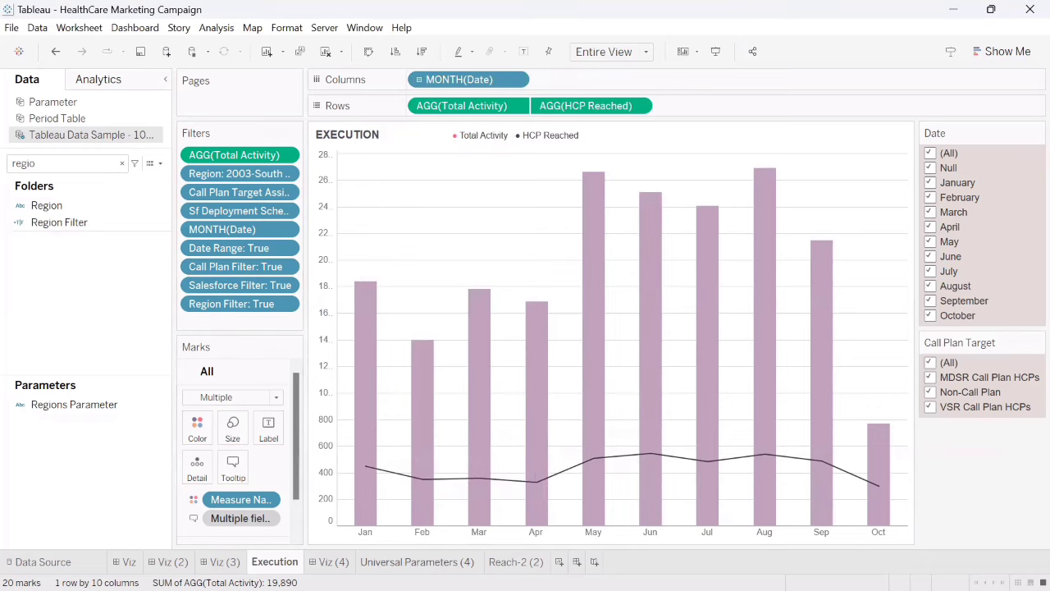
click(222, 562)
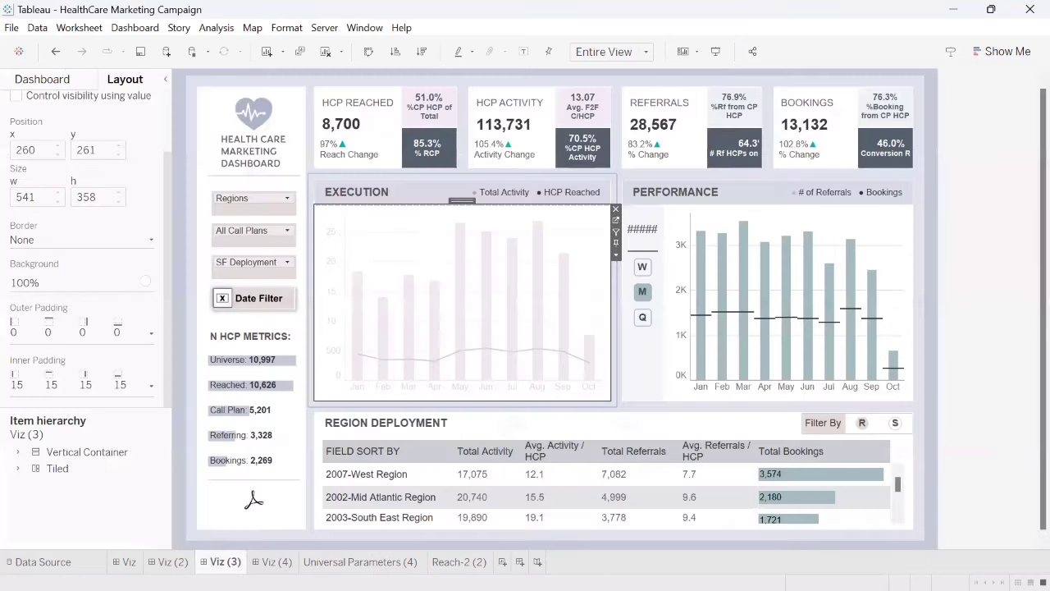
- Set the Regions parameter to 3999-White Space Region, and check the filters on the HCP REACHED sheet before returning to Viz (3)
click(270, 200)
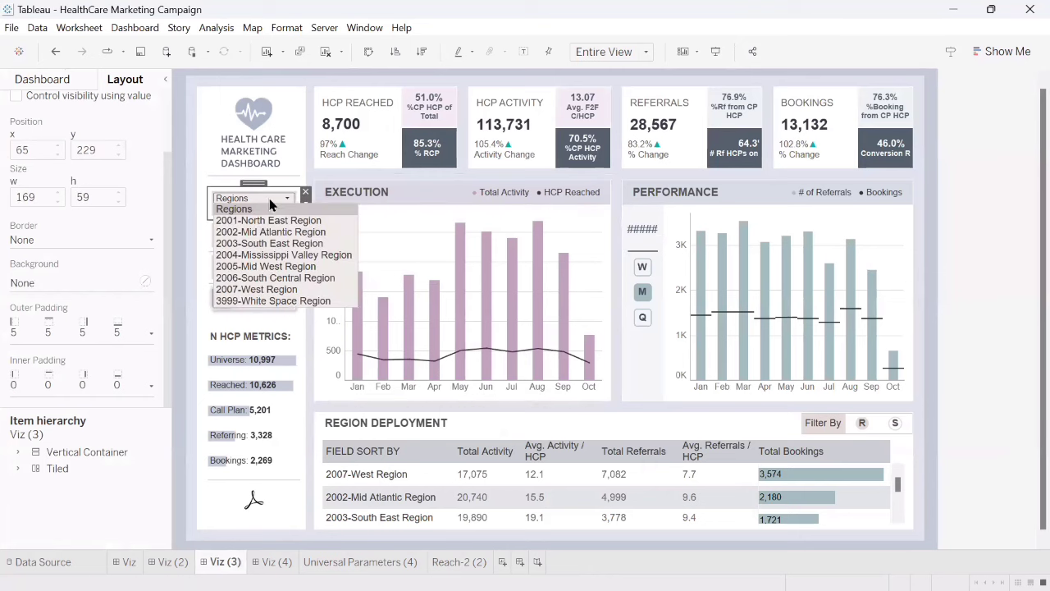
click(241, 301)
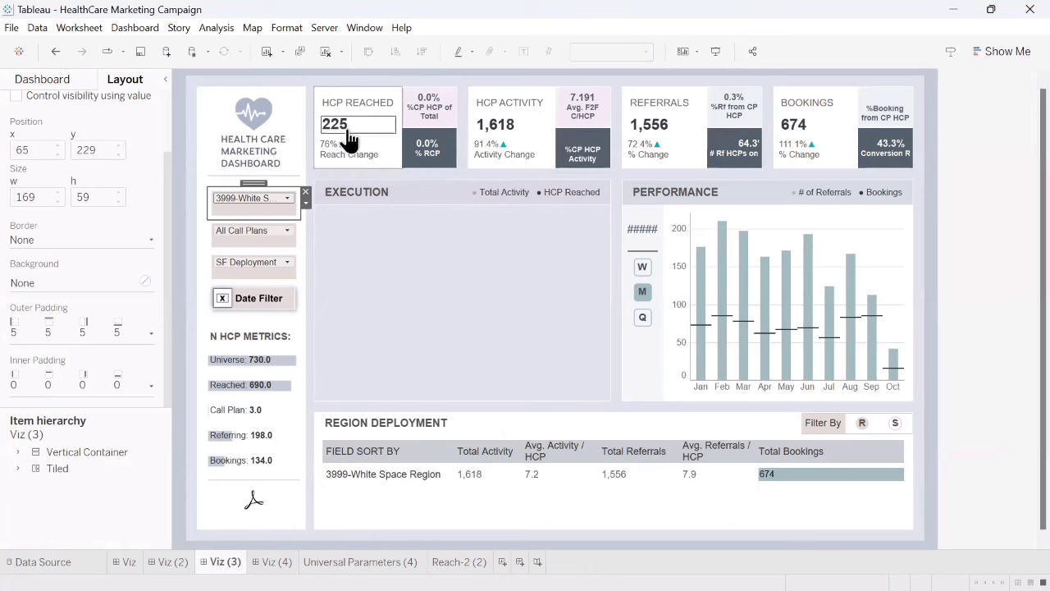
click(396, 156)
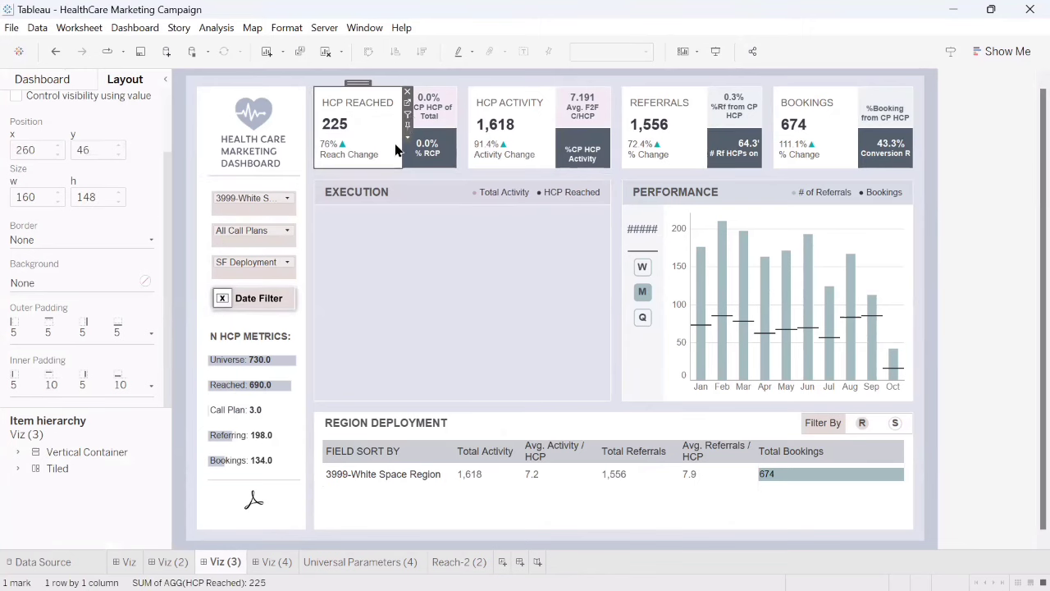
click(408, 102)
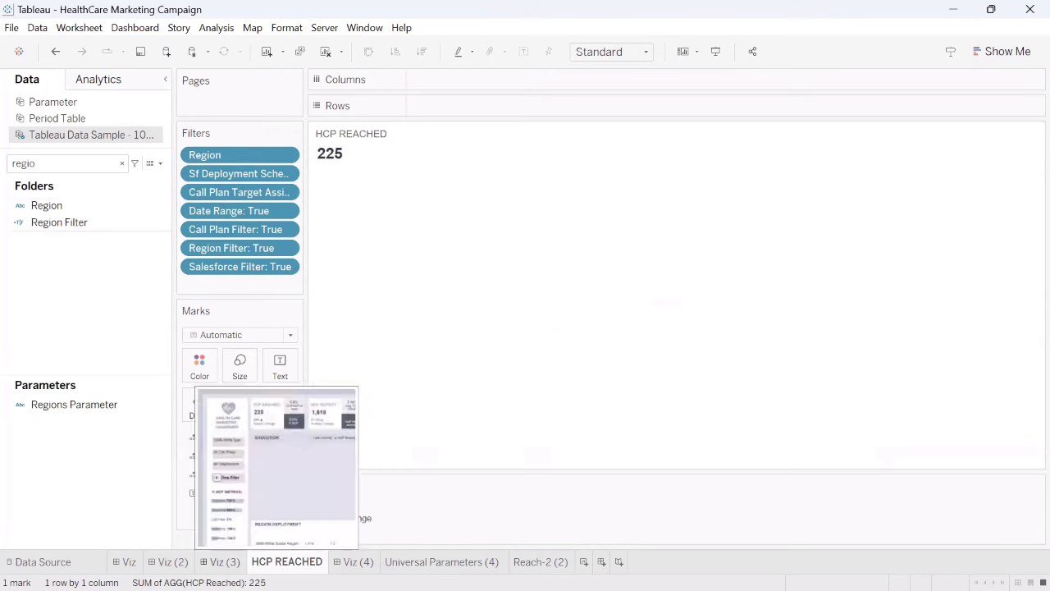
click(224, 562)
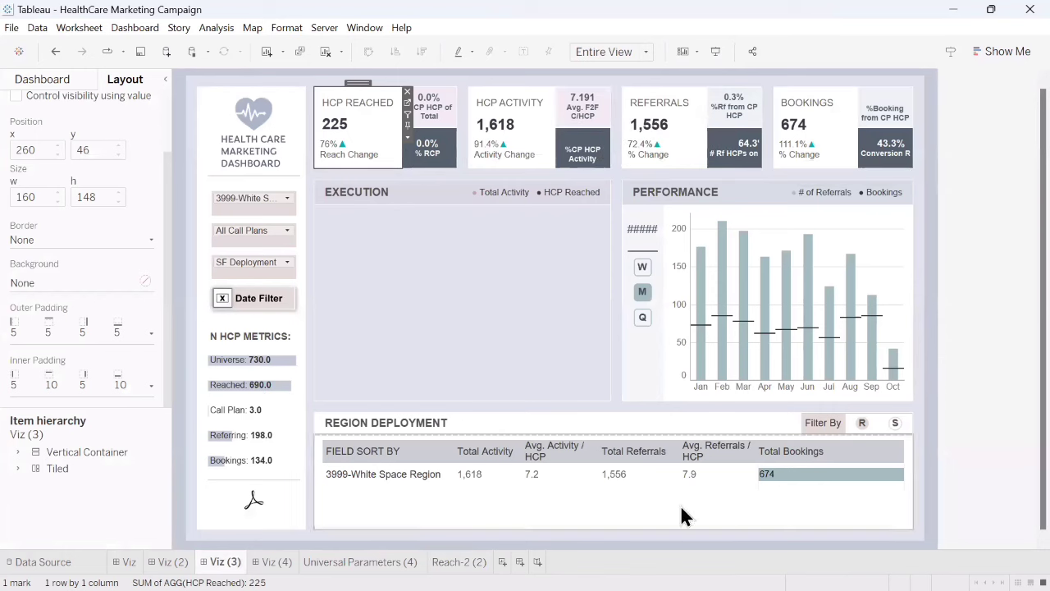
- Cycle the Regions parameter through 2007-West, 2006-South Central, 2002-Mid Atlantic and 2004-Mississippi Valley, ending back on Regions
click(238, 201)
click(262, 290)
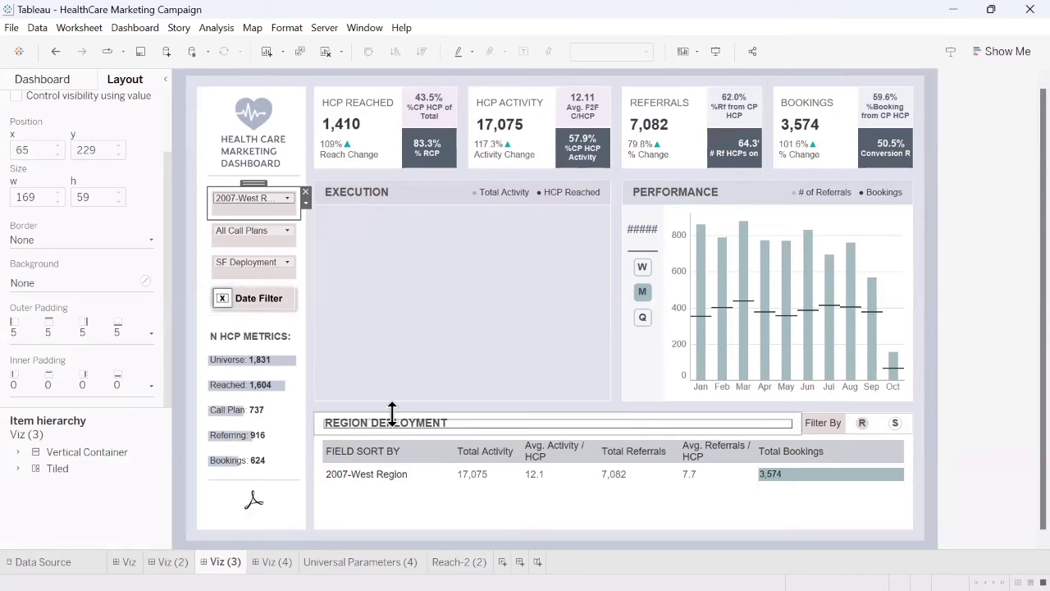
click(250, 199)
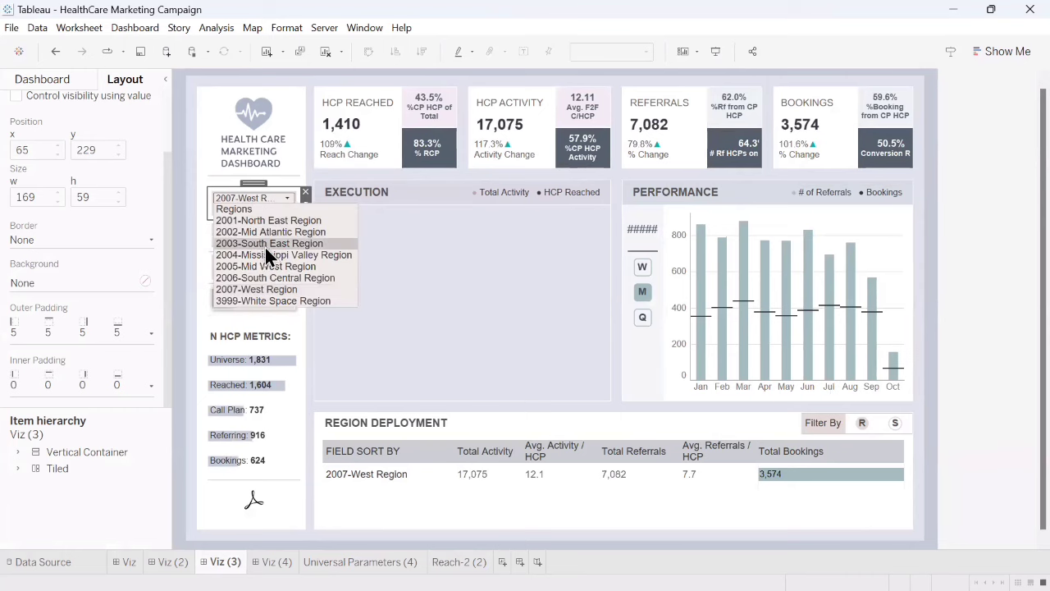
click(266, 276)
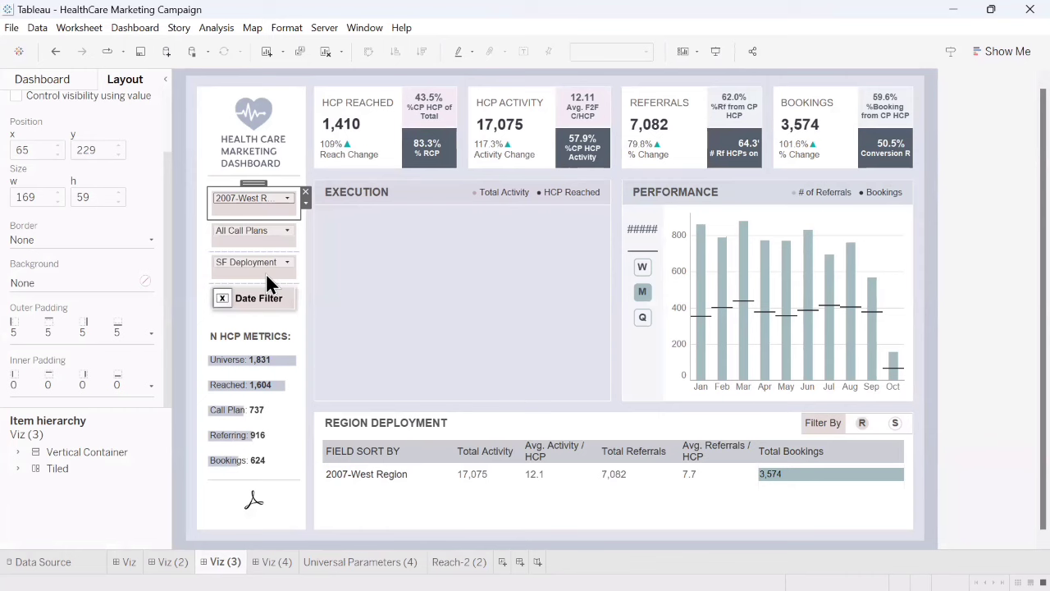
click(248, 201)
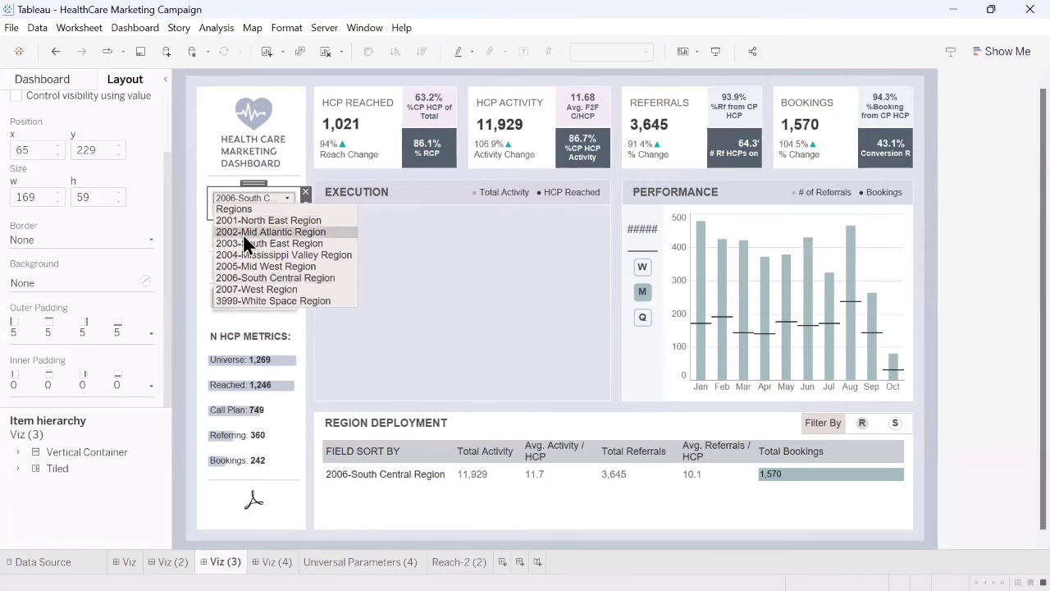
click(243, 235)
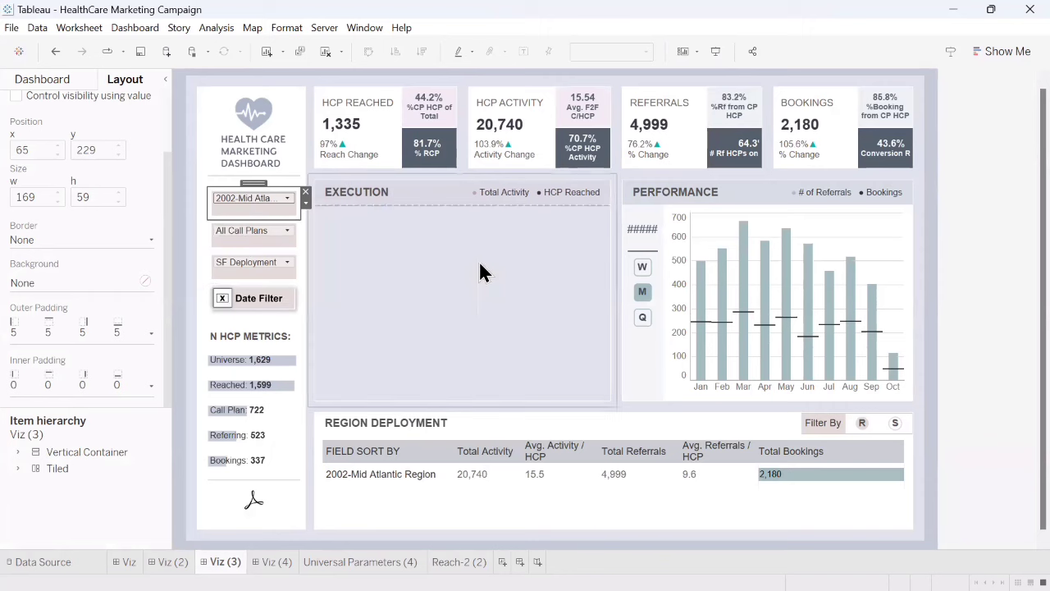
click(247, 197)
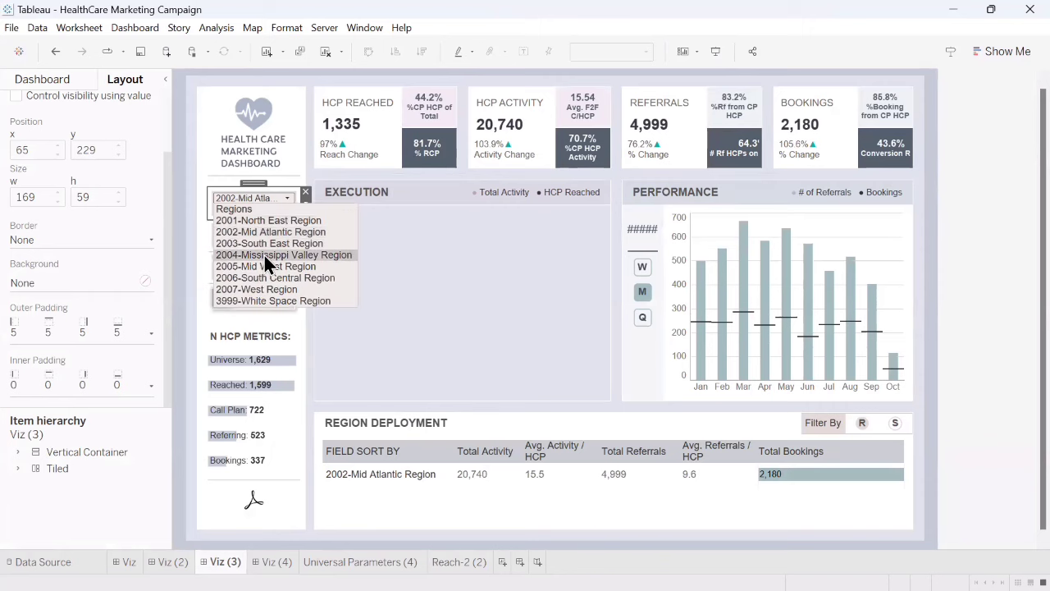
click(265, 263)
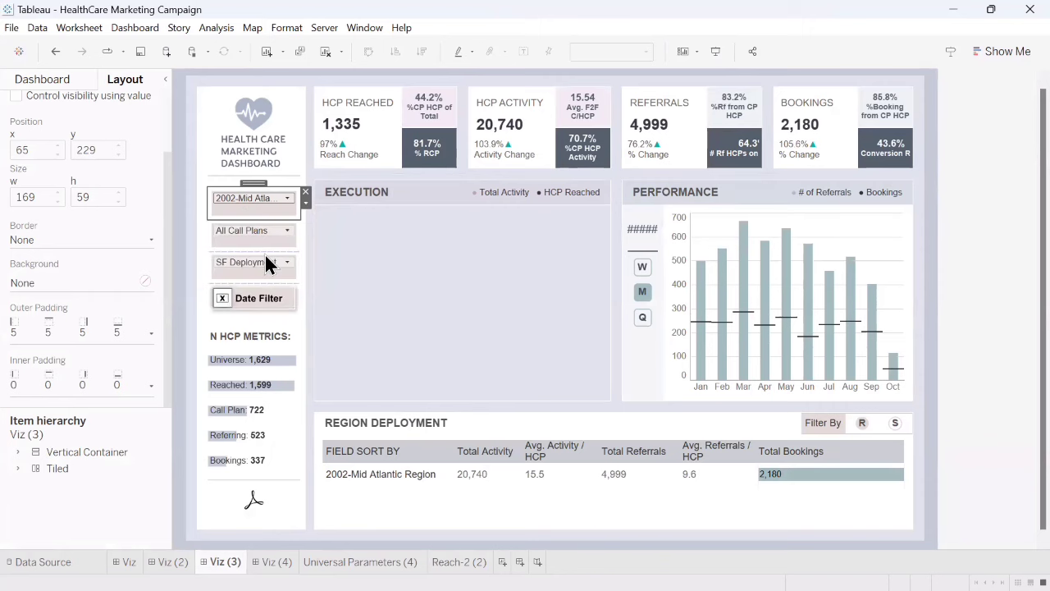
click(255, 195)
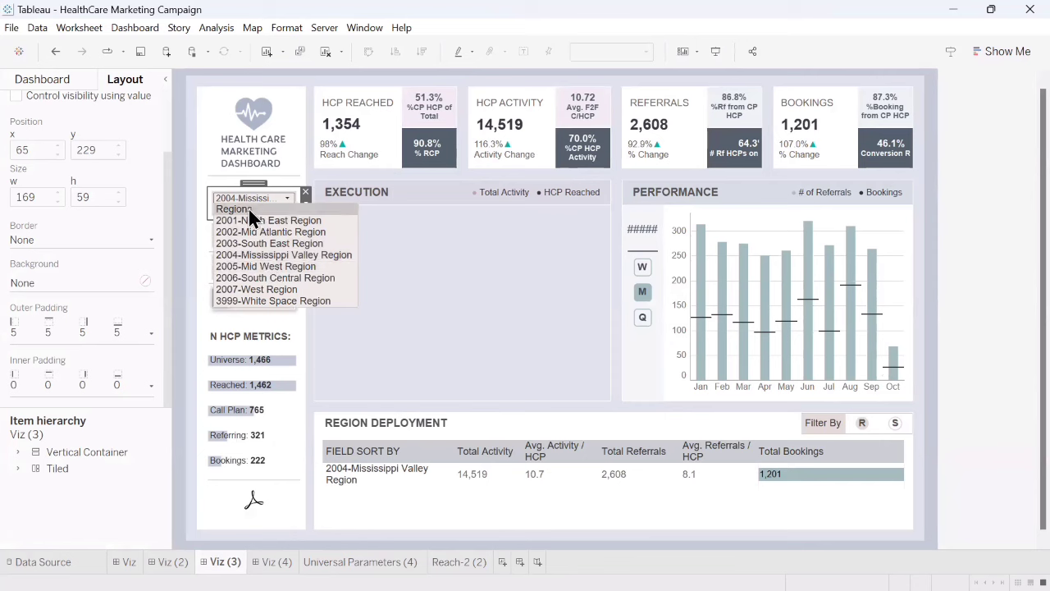
click(240, 210)
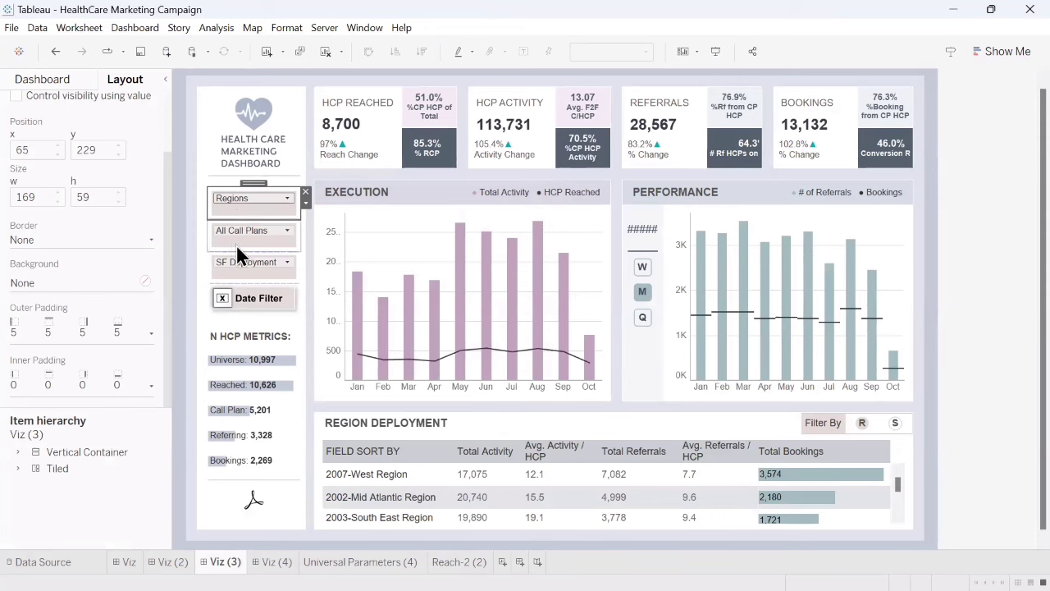
- Set the dashboard's call plan parameter to MDSR Call Plan HCPs, and switch it to Non-Call Plan
click(241, 229)
click(248, 253)
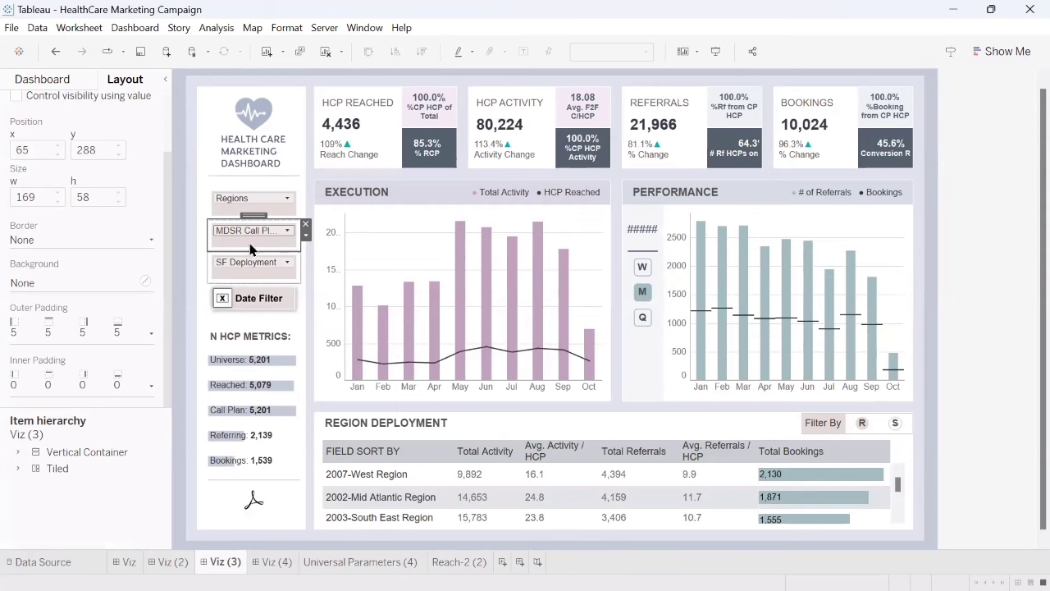
click(250, 230)
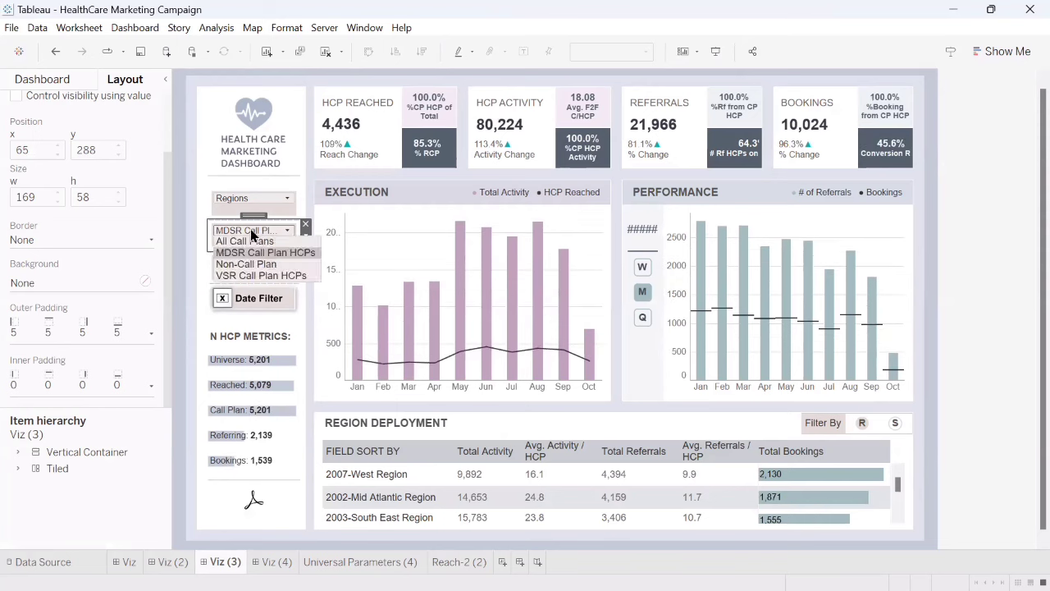
click(246, 264)
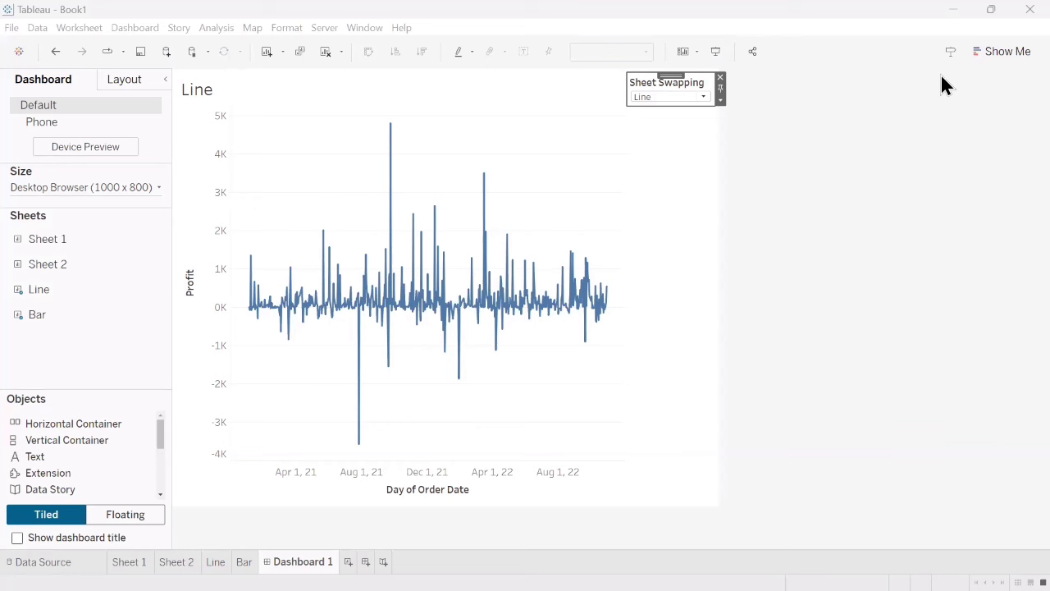
- In the Book1 workbook's Dashboard 1, swap the displayed chart to Bars and back to Line with the Sheet Swapping parameter
click(657, 97)
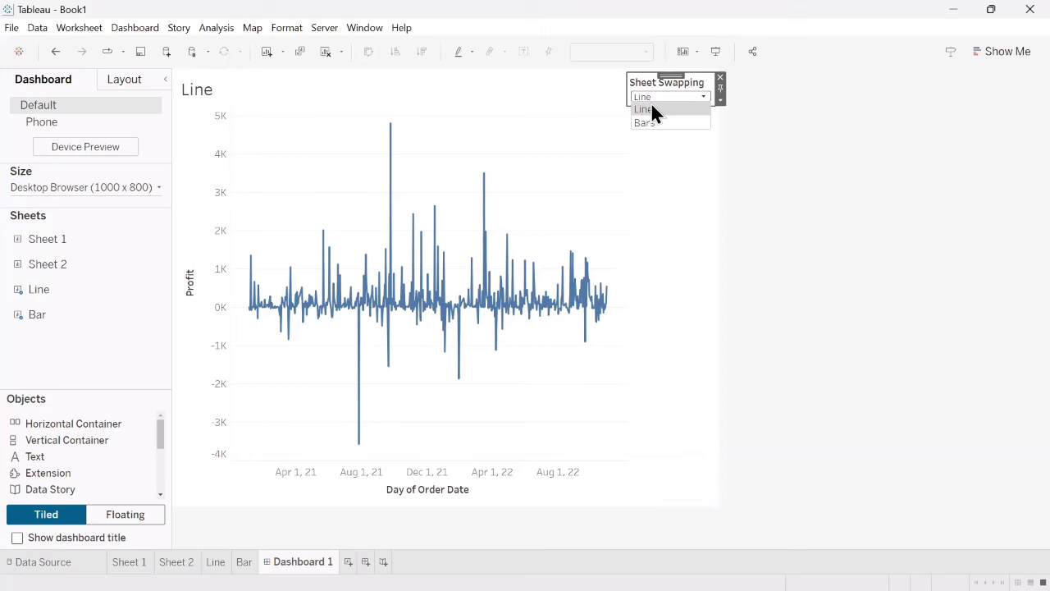
click(655, 121)
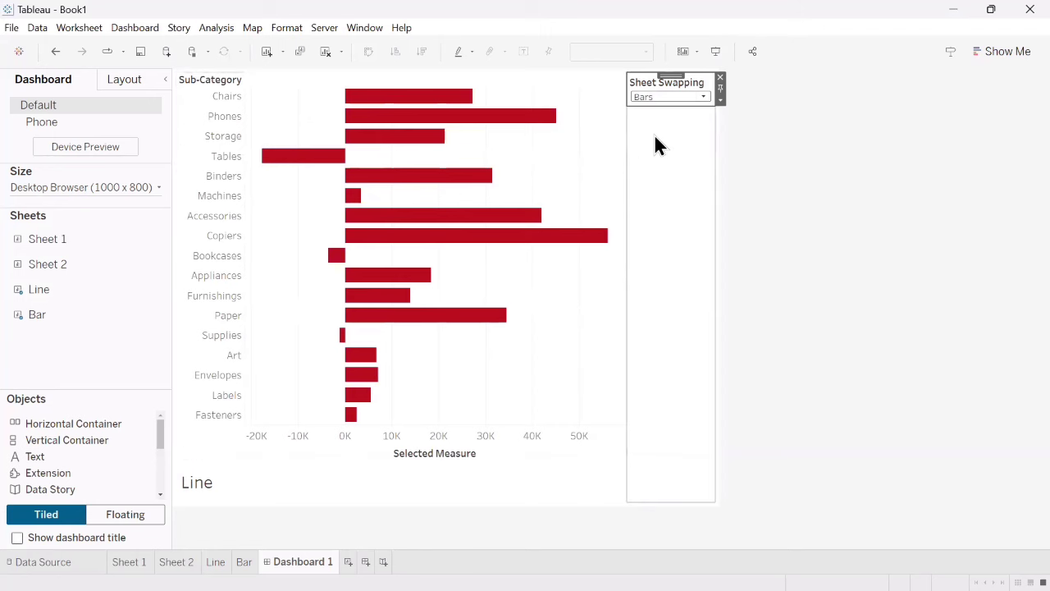
click(659, 94)
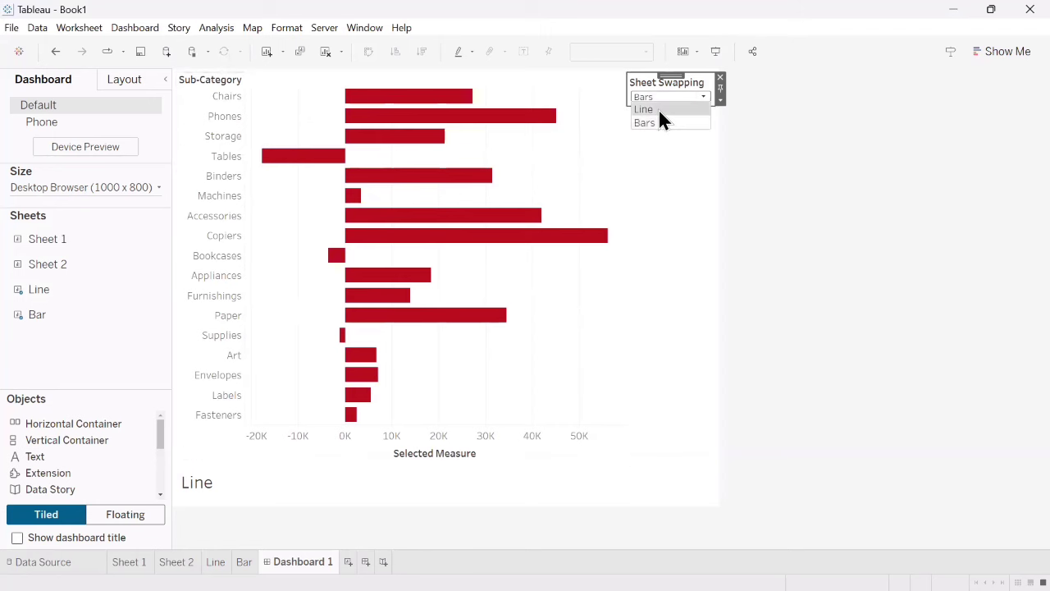
click(658, 109)
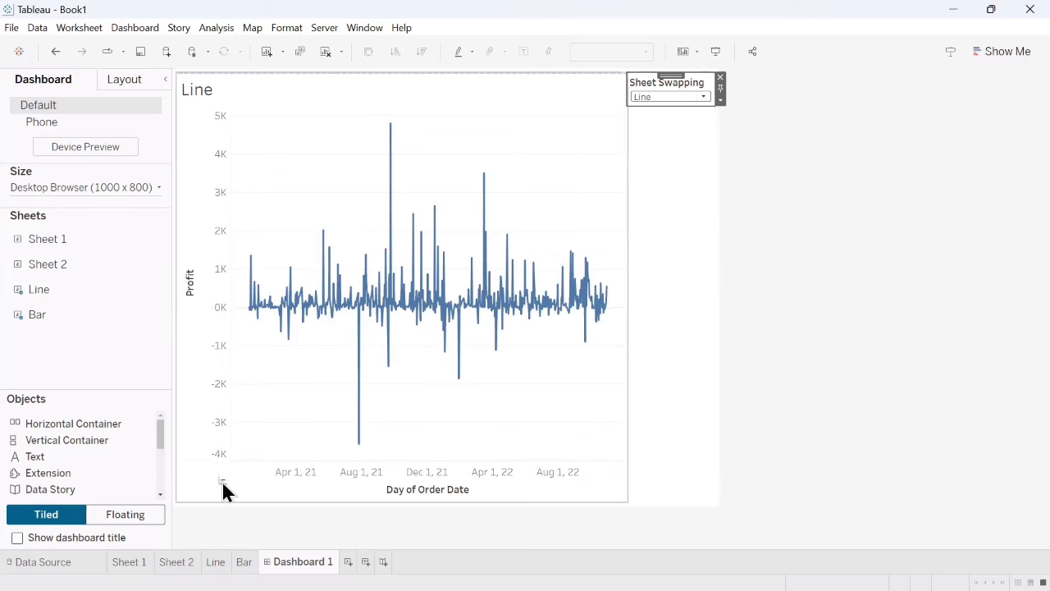
- Compare how the Sheet Swap filter is applied on the Line and Bar worksheets, ending on Line
click(215, 562)
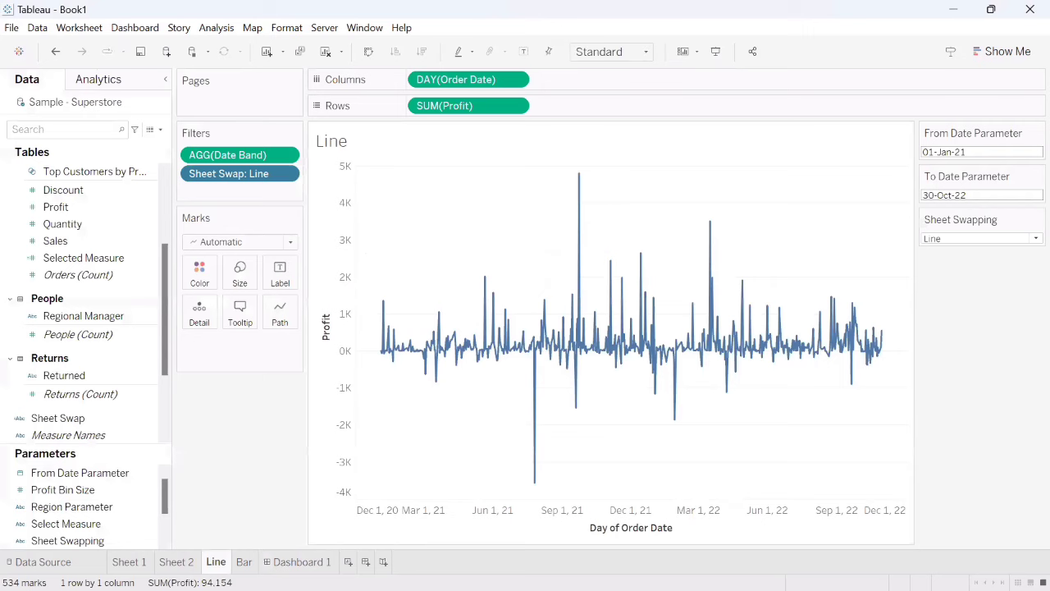
click(244, 562)
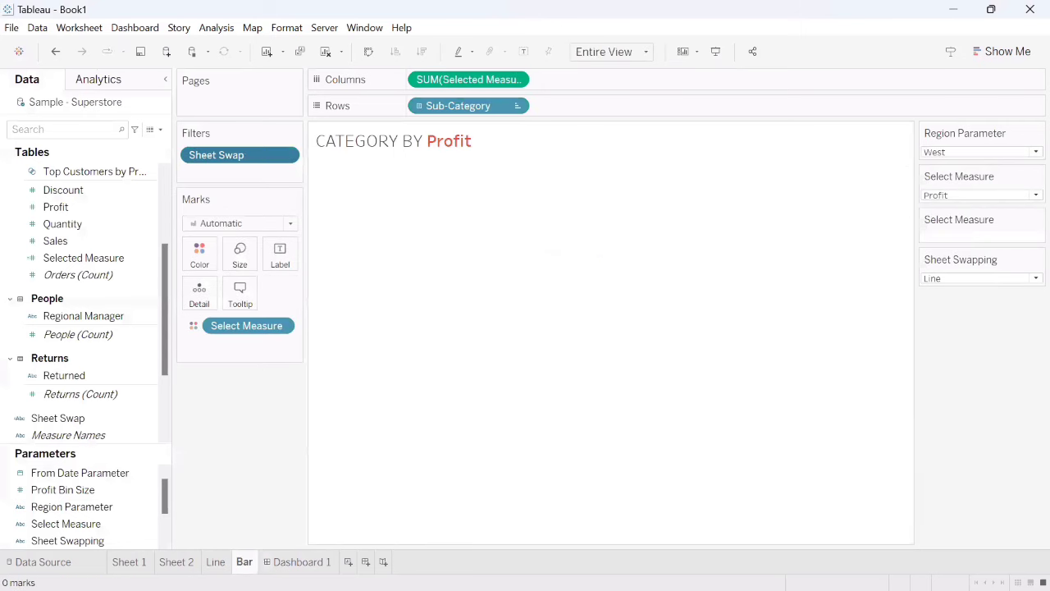
click(216, 562)
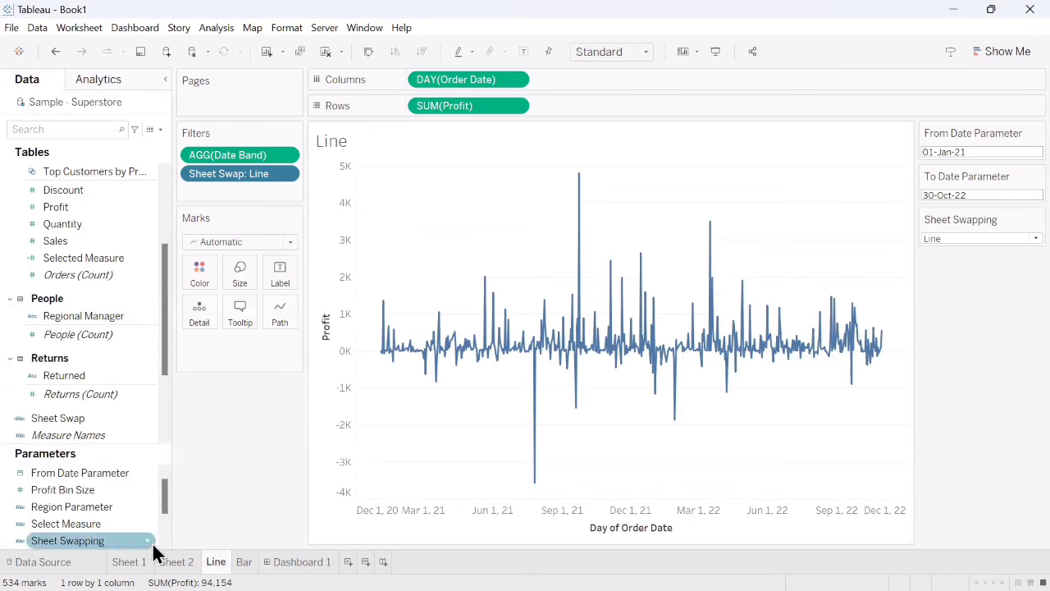
- Review the Sheet Swapping parameter's definition, including its data type, current value and list of allowable values
click(161, 129)
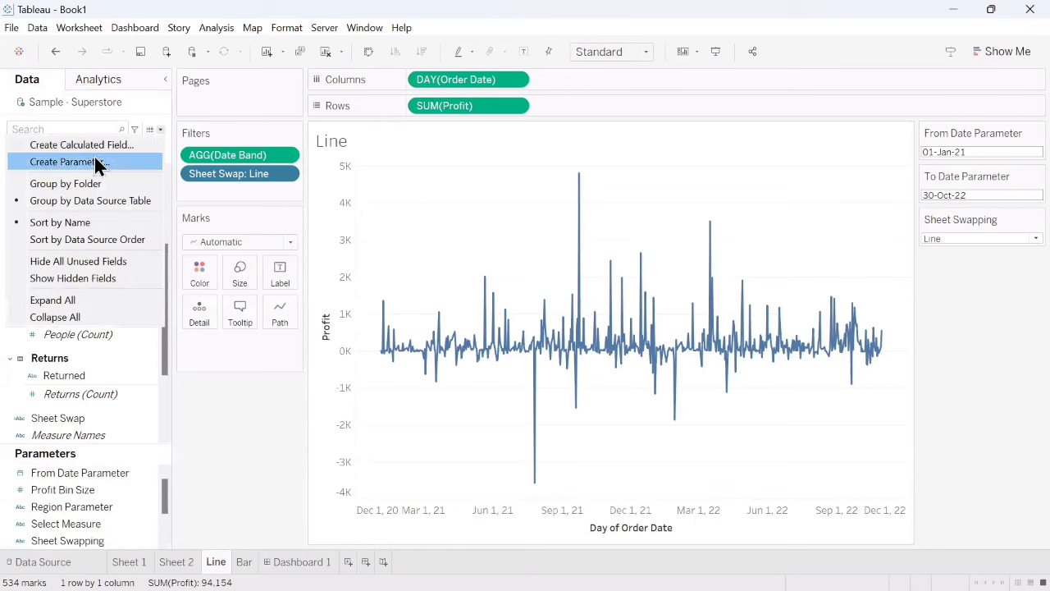
click(149, 548)
right_click(156, 548)
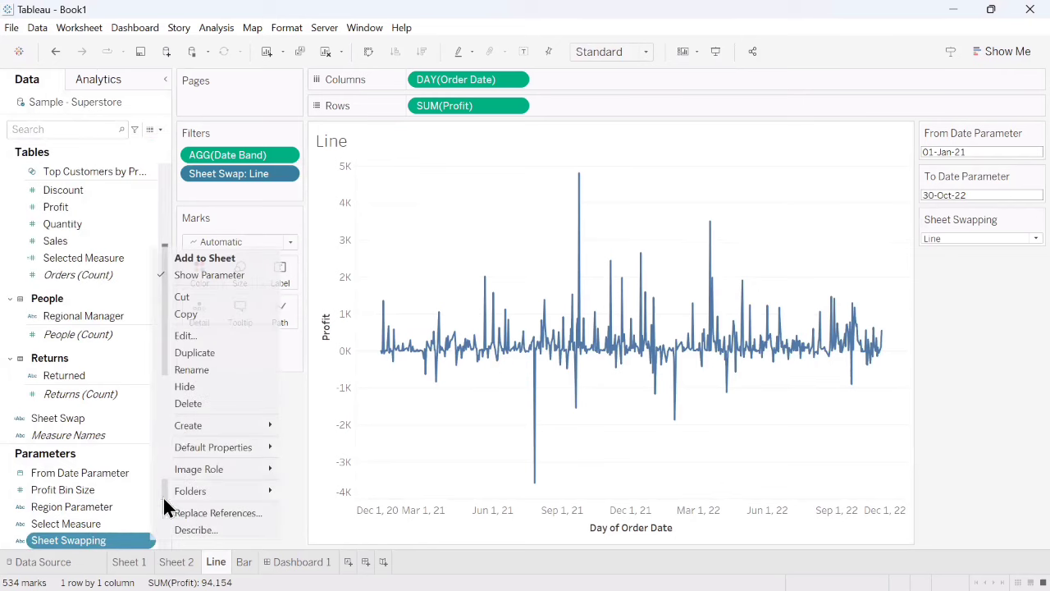
click(209, 336)
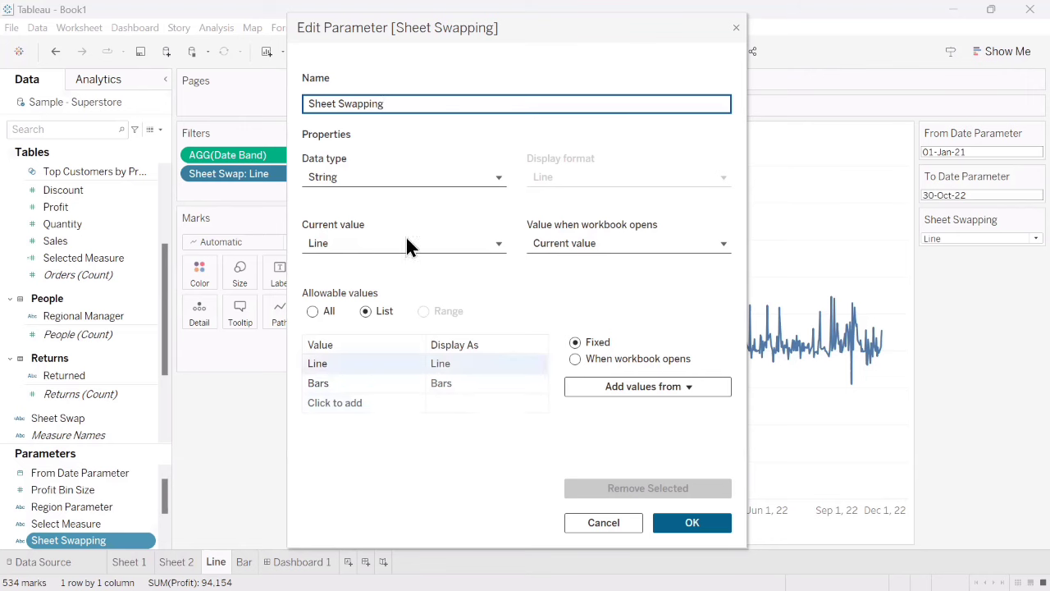
click(691, 523)
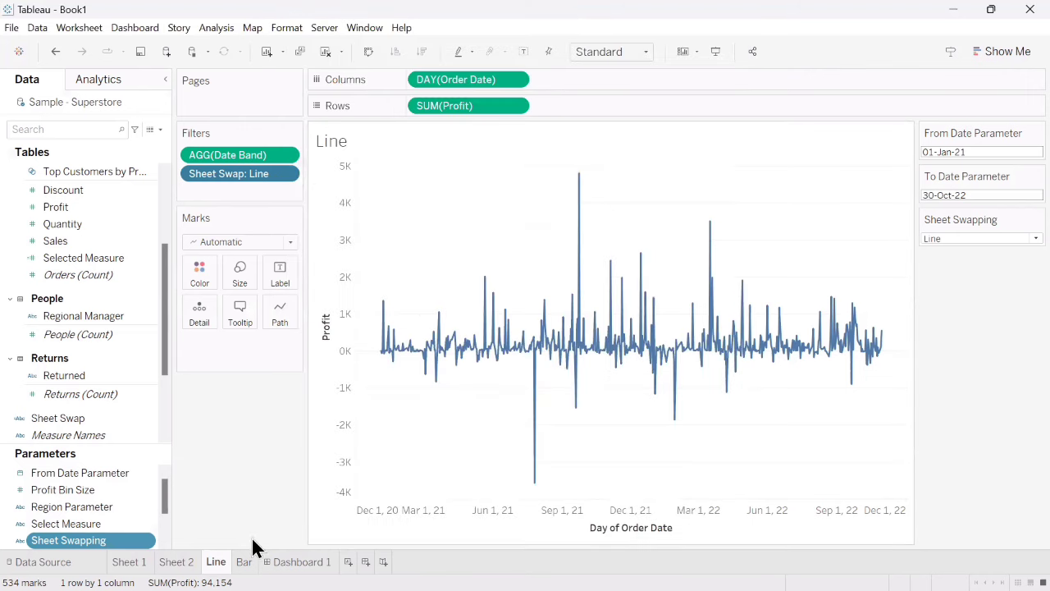
- Hide the Sheet Swapping parameter control on the Line worksheet and show it again
click(149, 542)
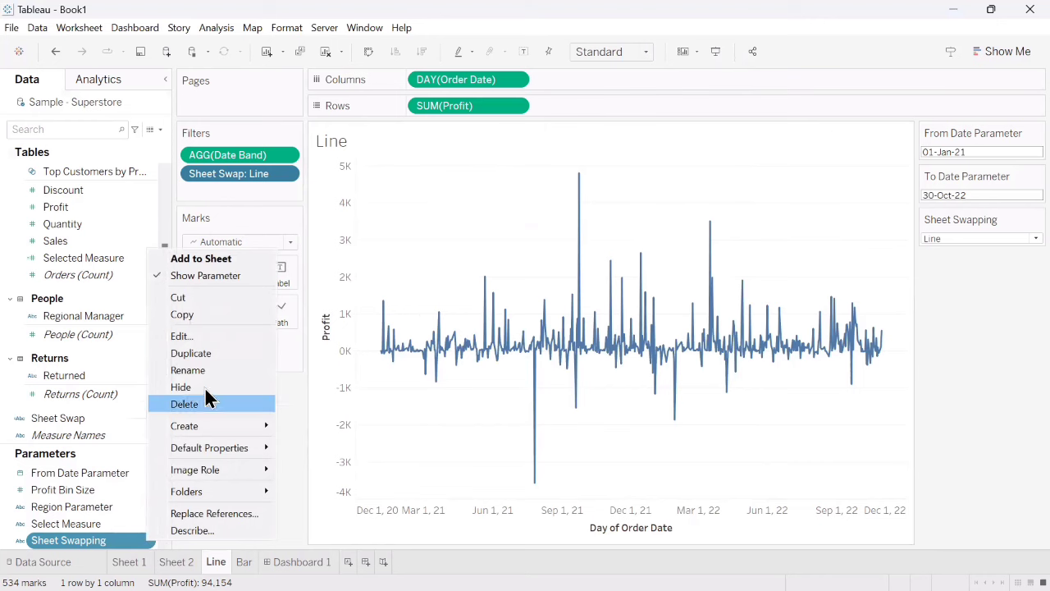
click(213, 276)
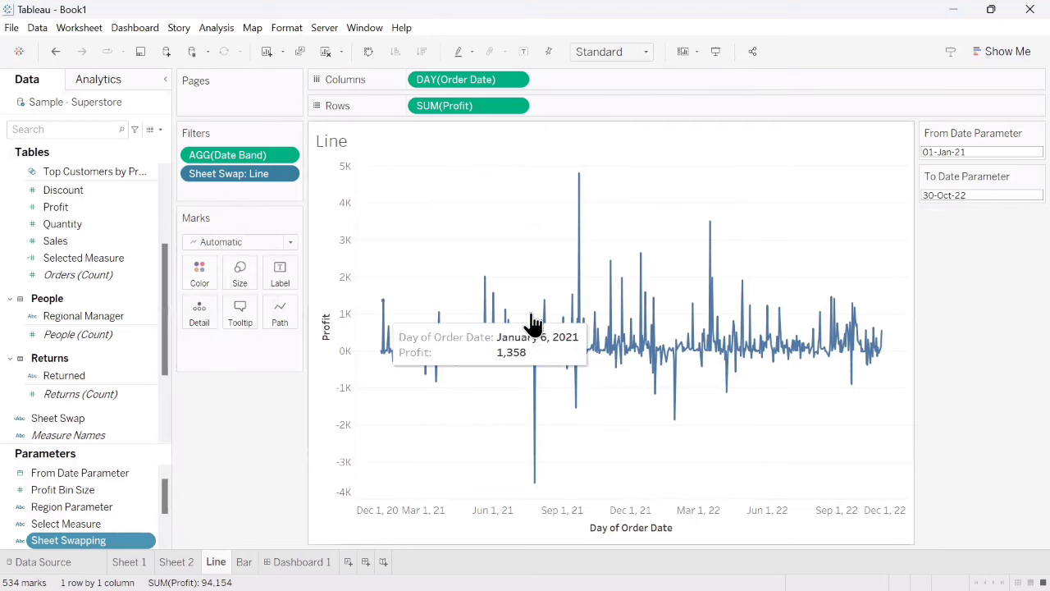
click(148, 542)
click(205, 274)
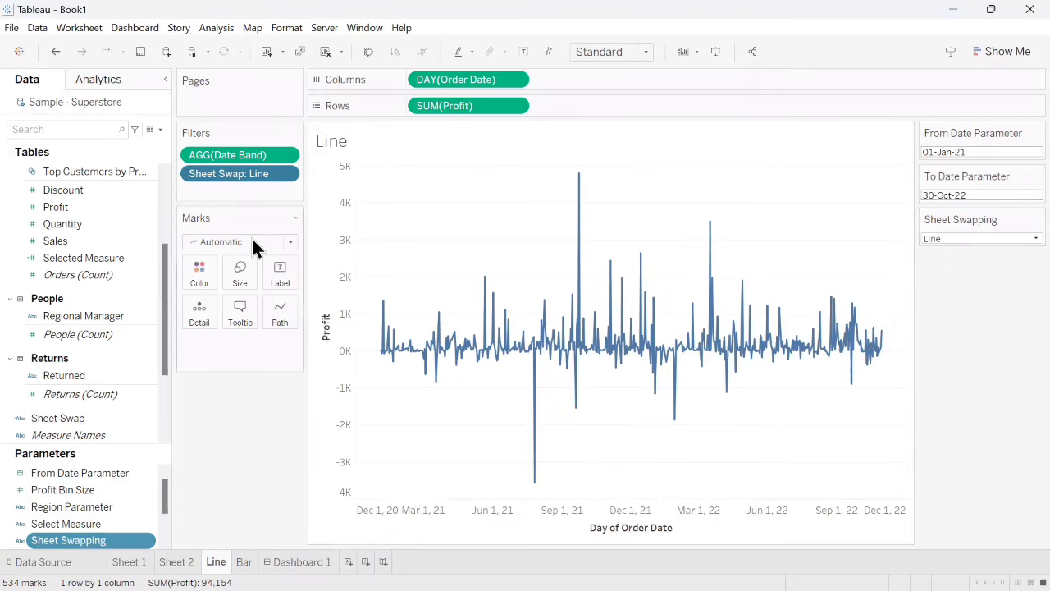
- Open the Selected Measure calculation and examine its CASE logic based on the Select Measure parameter
click(160, 130)
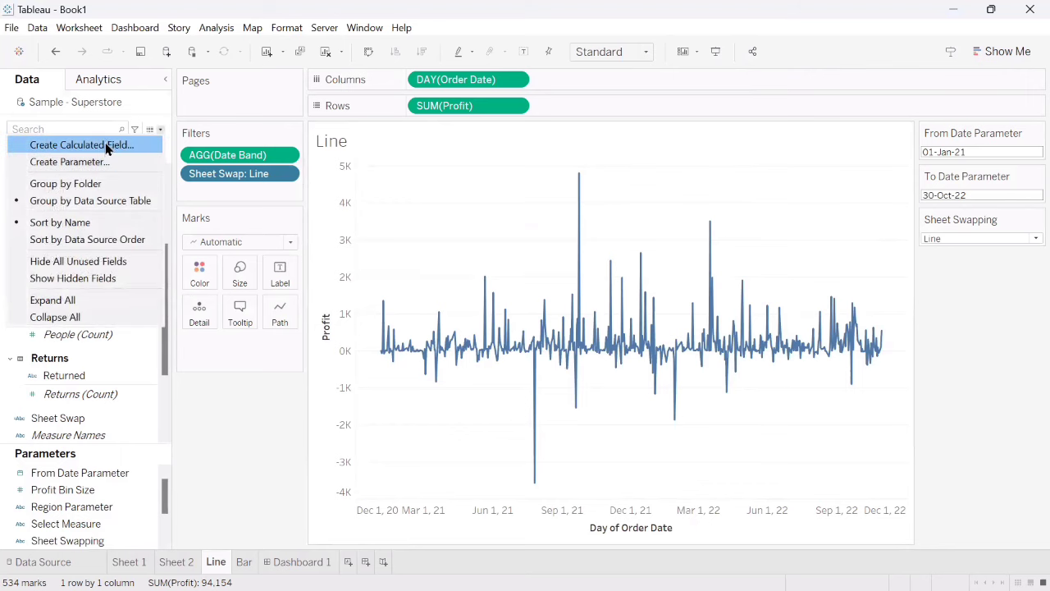
click(192, 358)
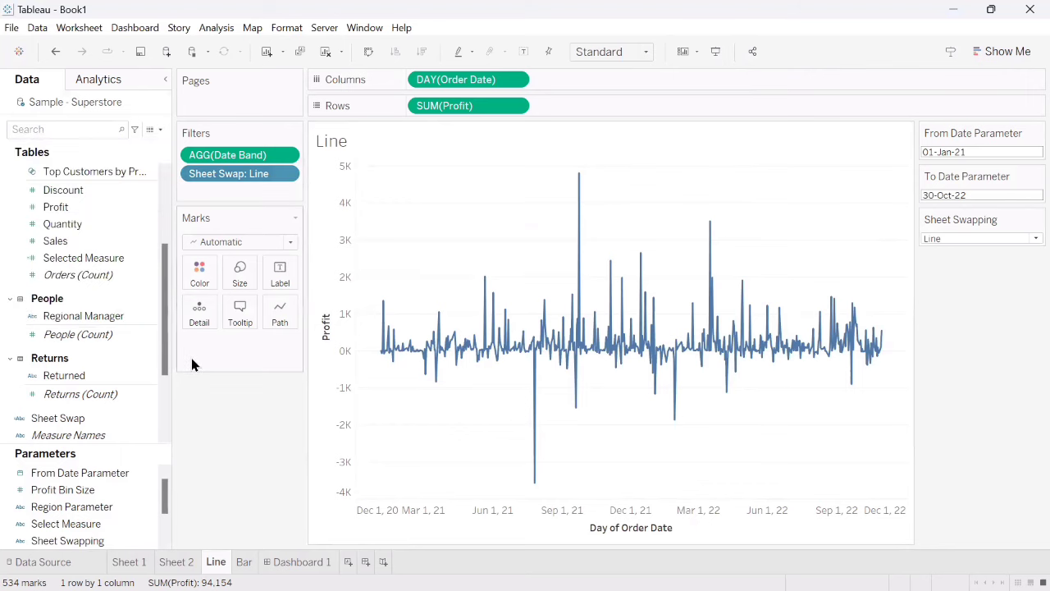
click(135, 259)
click(154, 258)
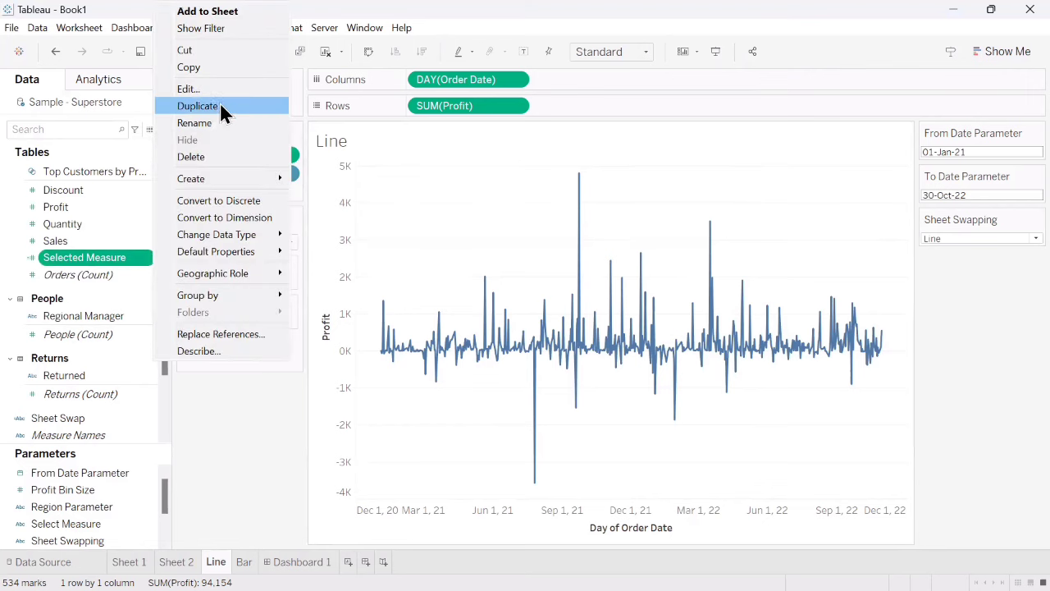
click(213, 93)
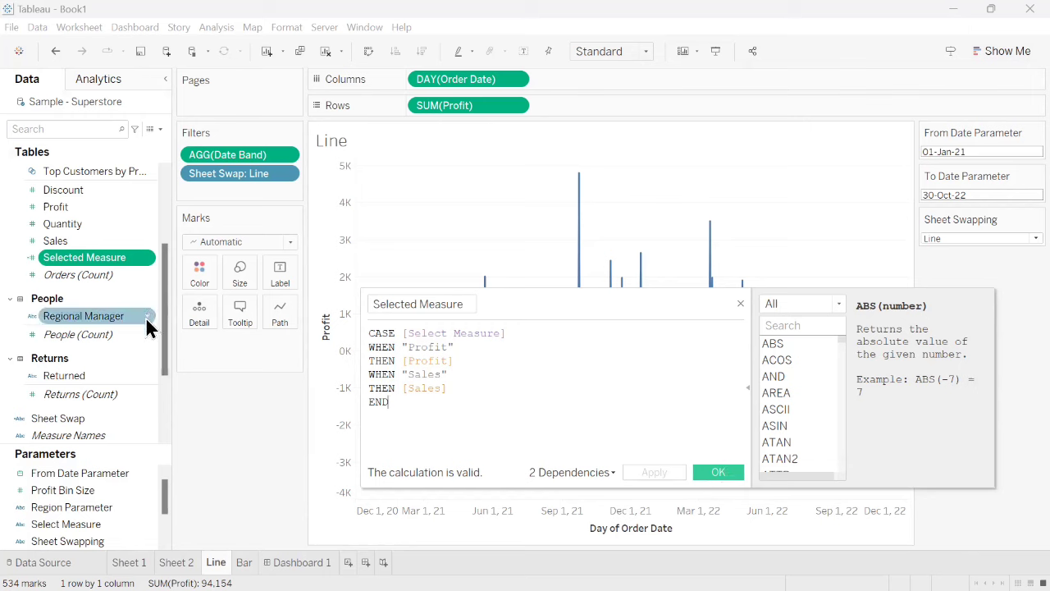
- Open the Sheet Swap calculated field and review its formula referencing the Sheet Swapping parameter
right_click(150, 416)
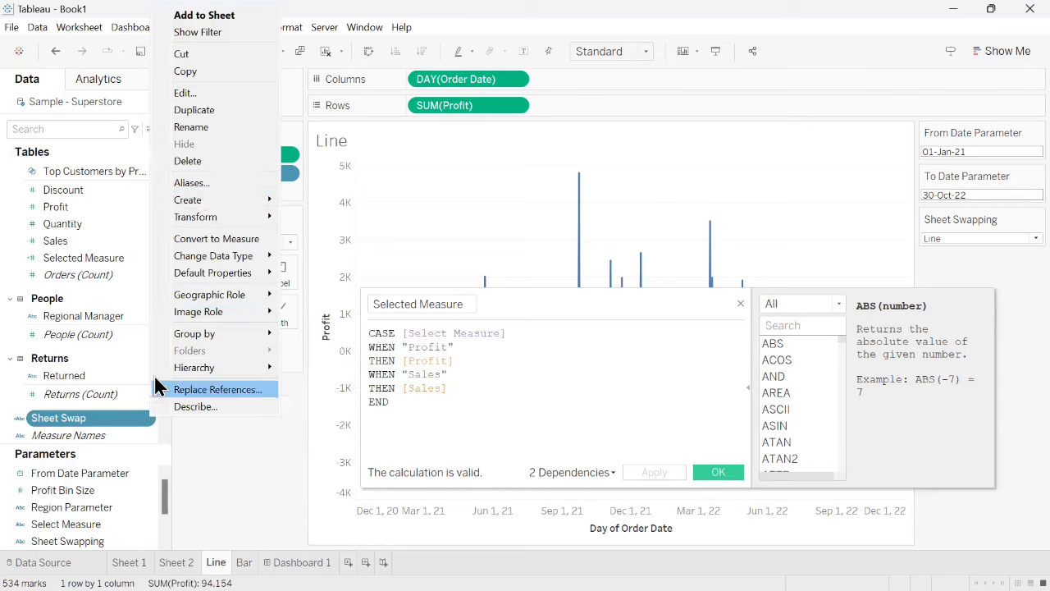
click(190, 96)
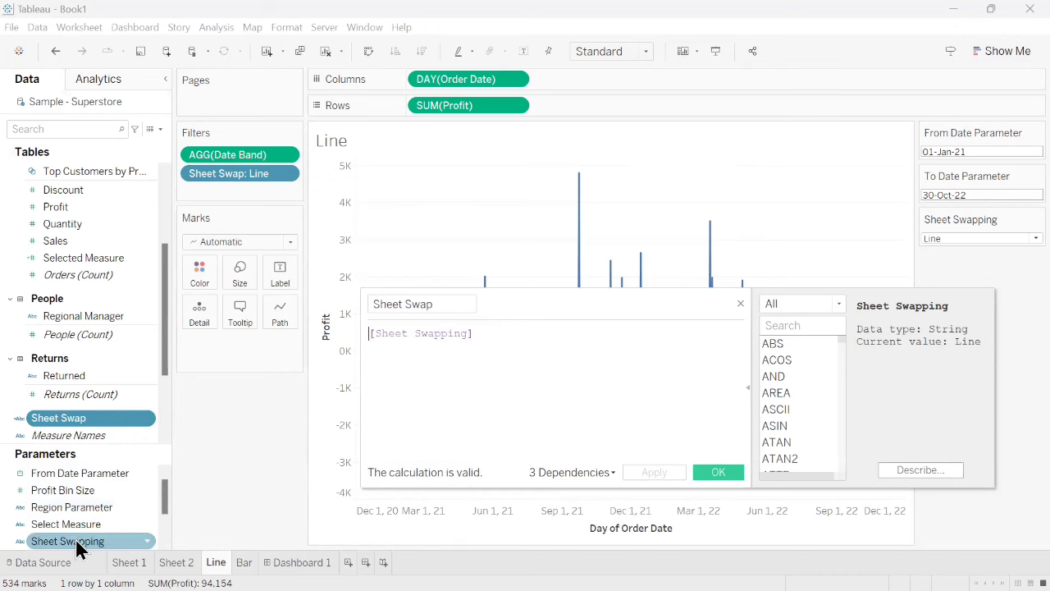
drag(80, 543, 399, 346)
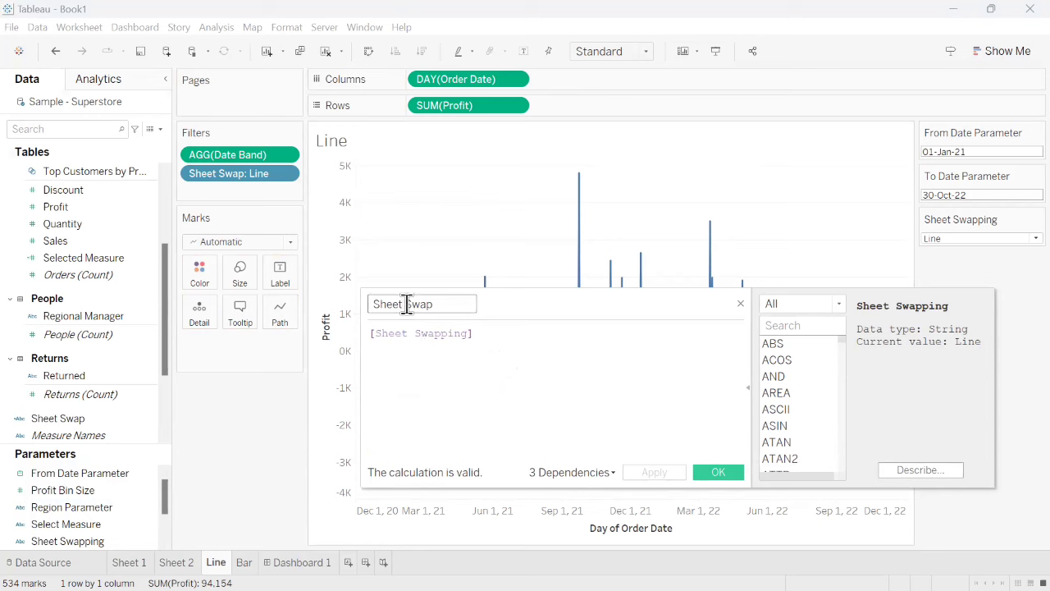
click(720, 471)
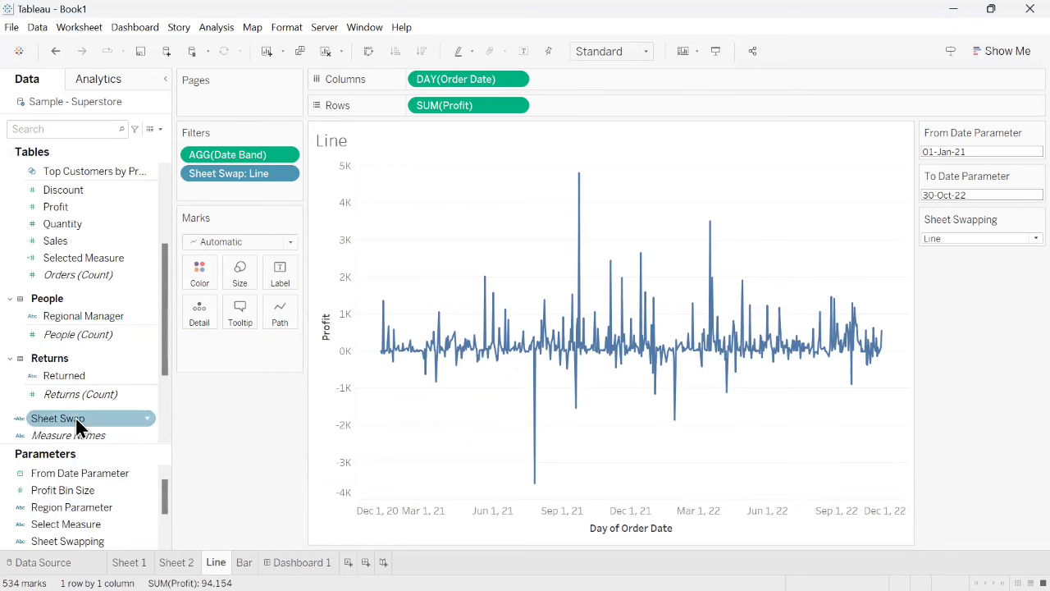
- Redefine the Sheet Swap filter on the Line worksheet with Line as its only custom value
drag(83, 428, 232, 179)
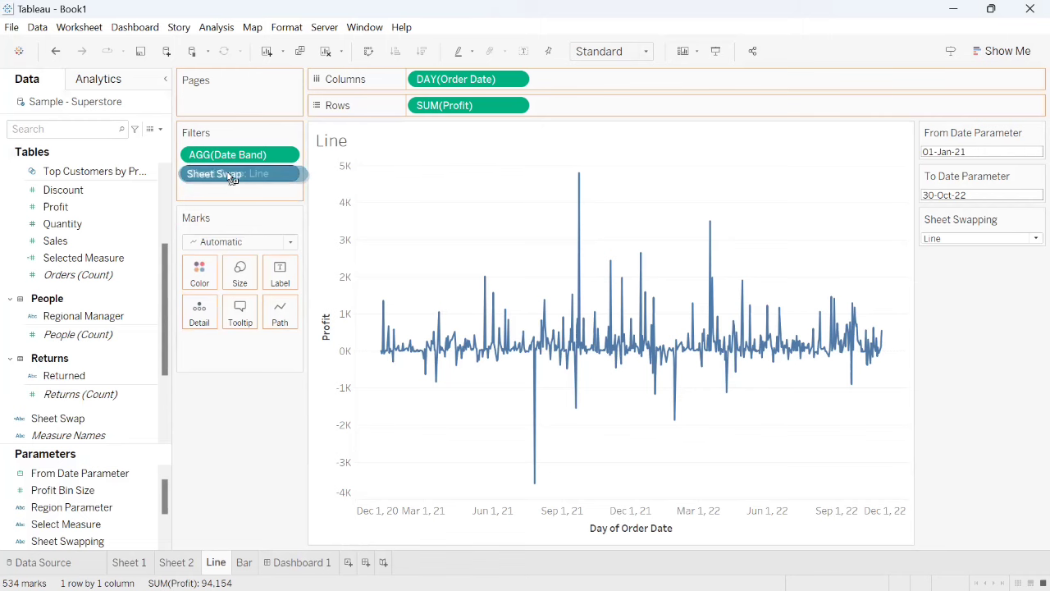
drag(232, 179, 232, 178)
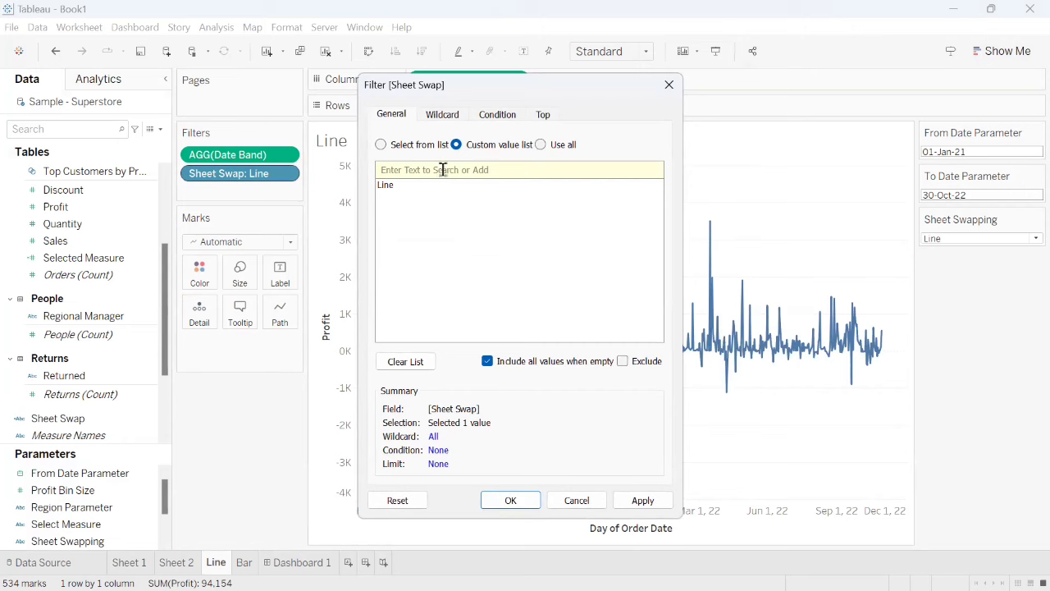
click(657, 190)
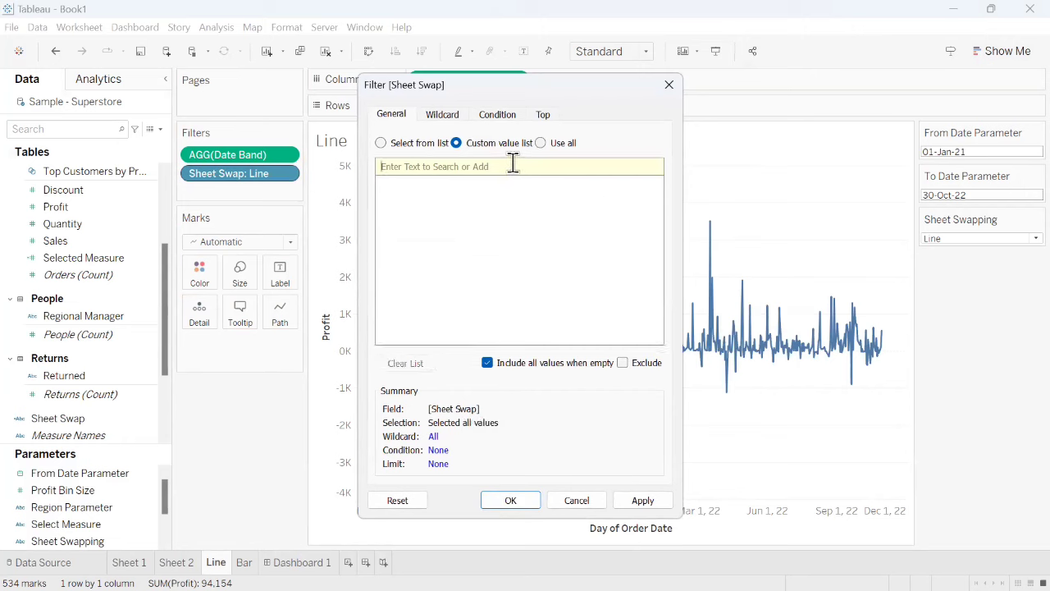
text(Line)
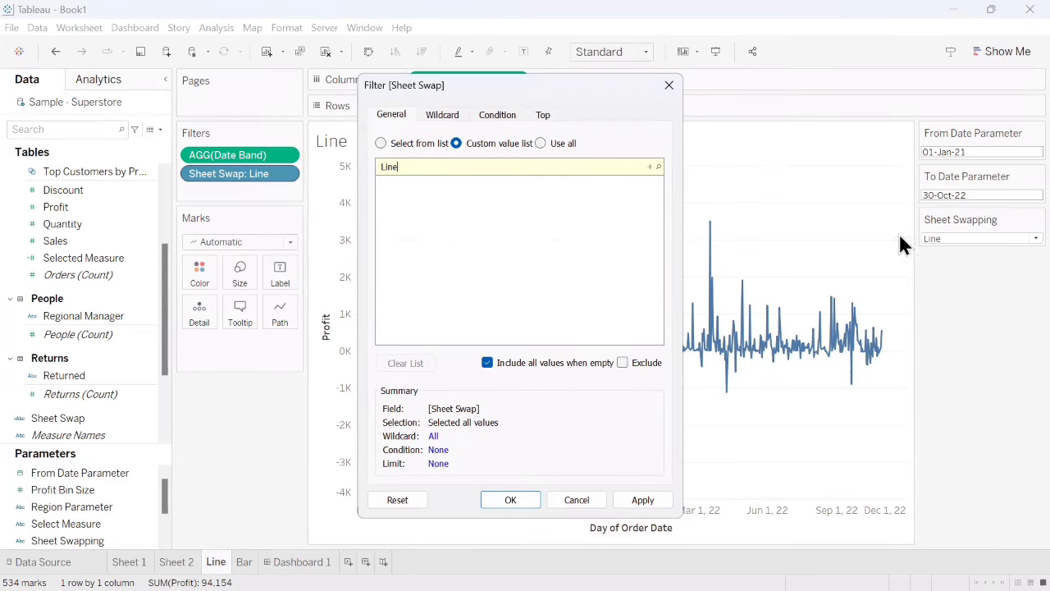
click(650, 167)
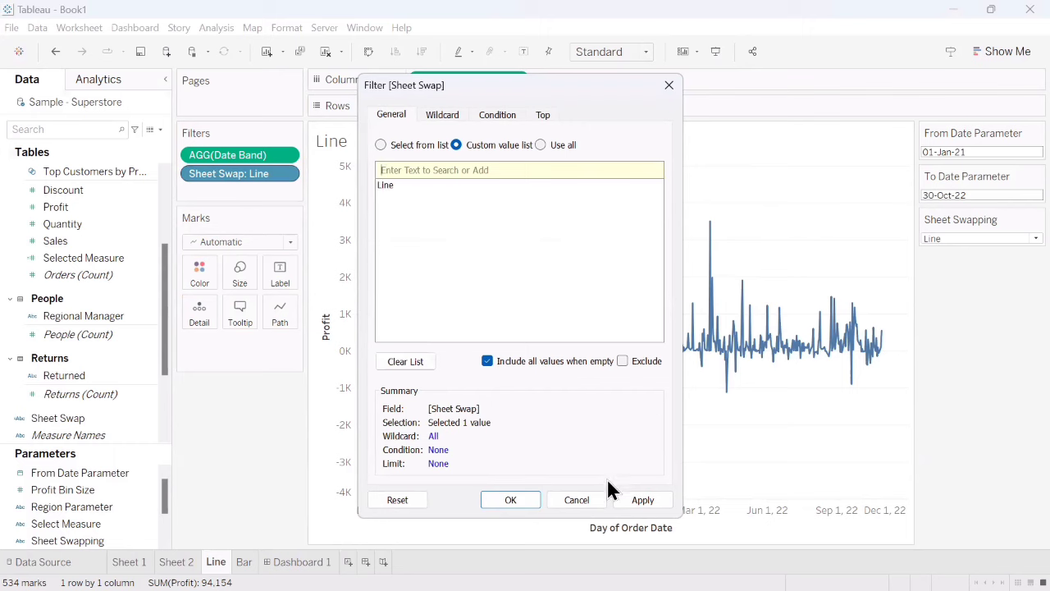
click(645, 501)
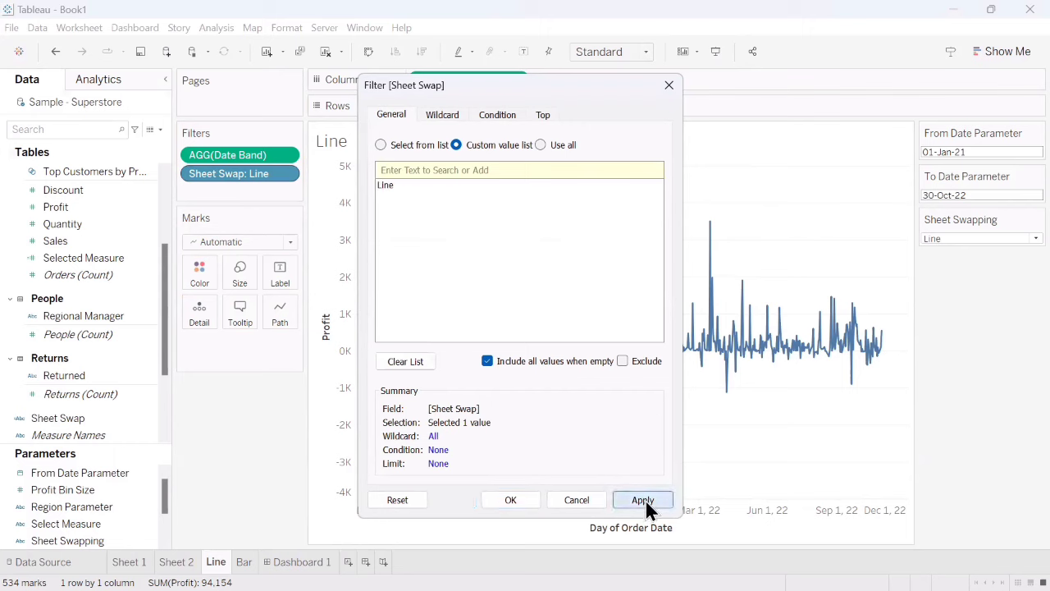
click(510, 500)
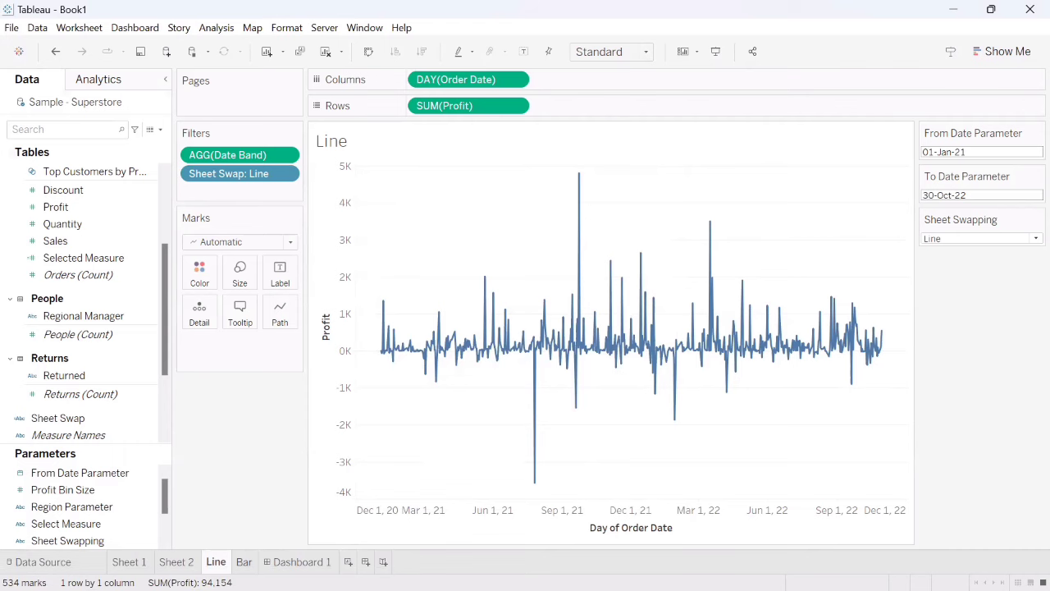
- Replace the Sheet Swap filter's custom values on the Bar worksheet with the single value Bar
click(243, 561)
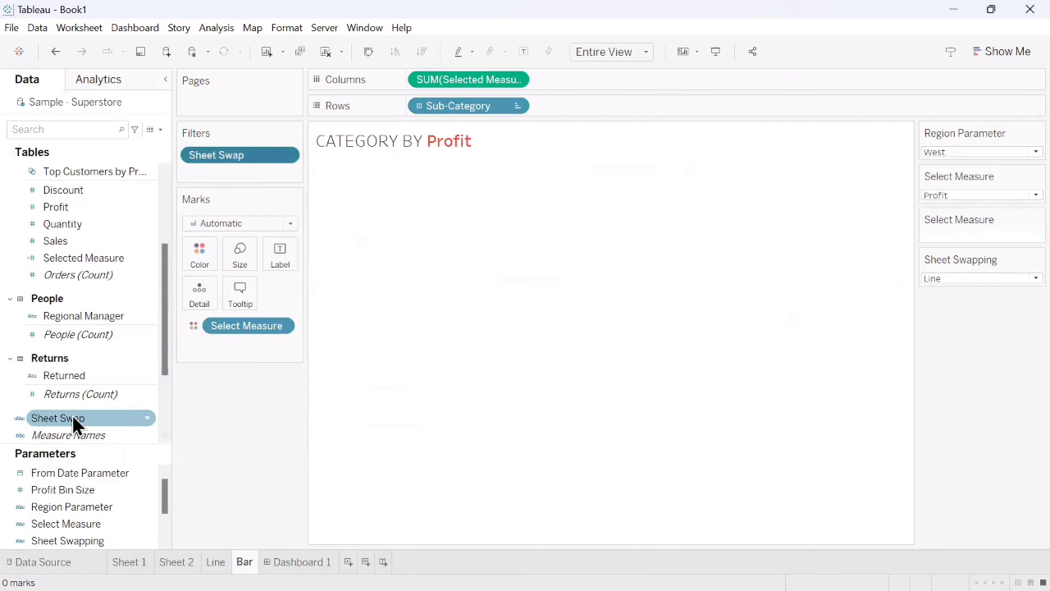
drag(72, 415, 225, 156)
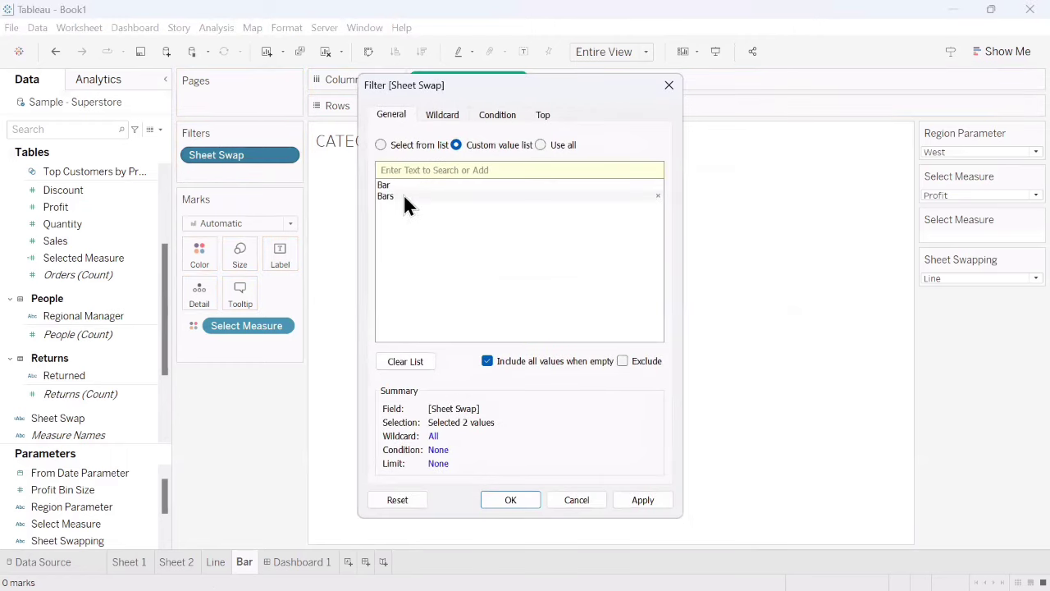
click(658, 195)
click(658, 185)
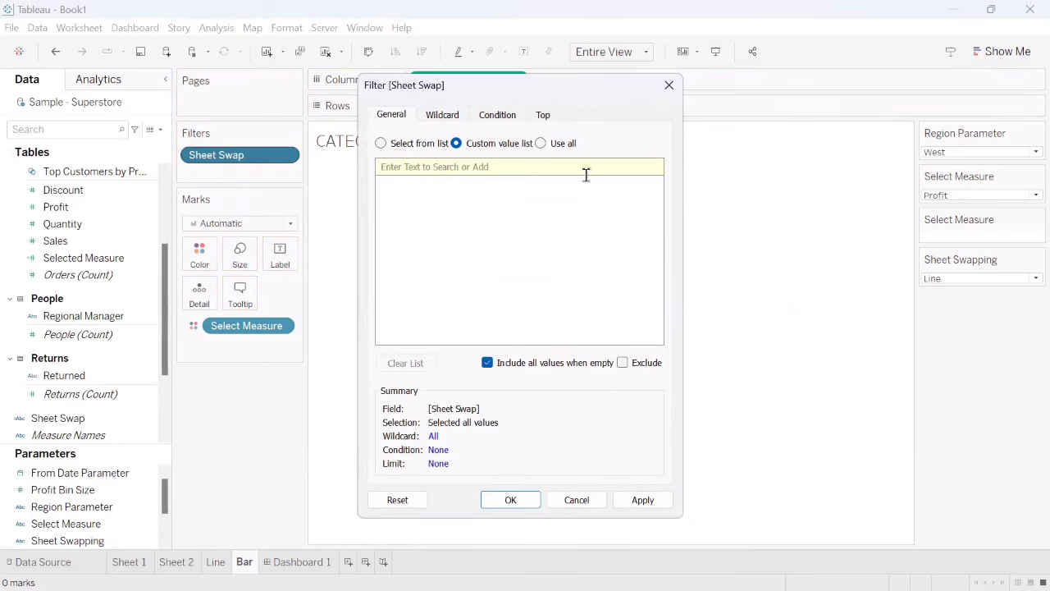
click(457, 168)
text(Bar)
click(650, 166)
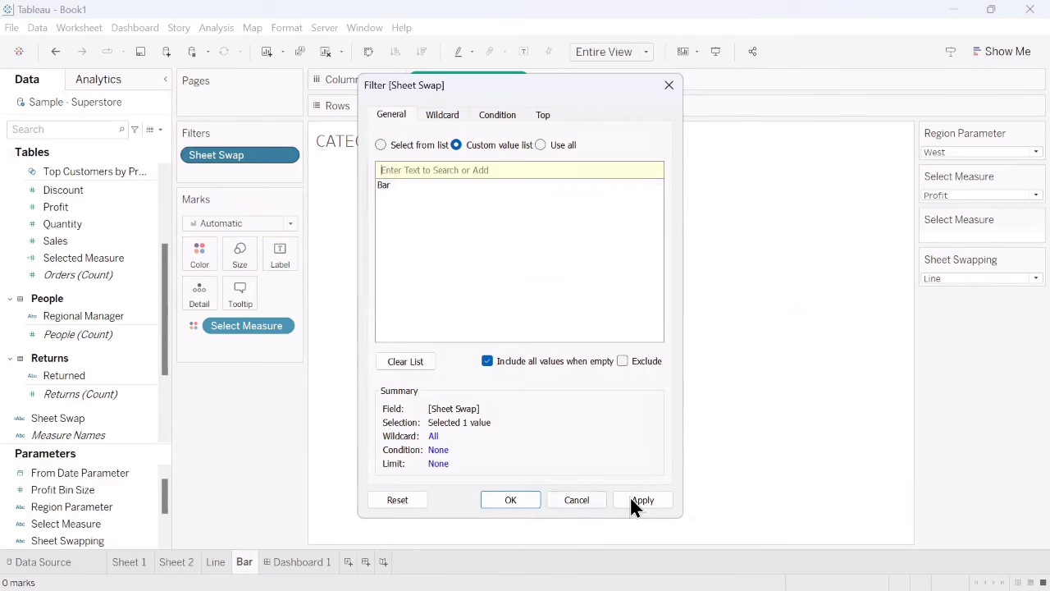
click(655, 501)
click(511, 499)
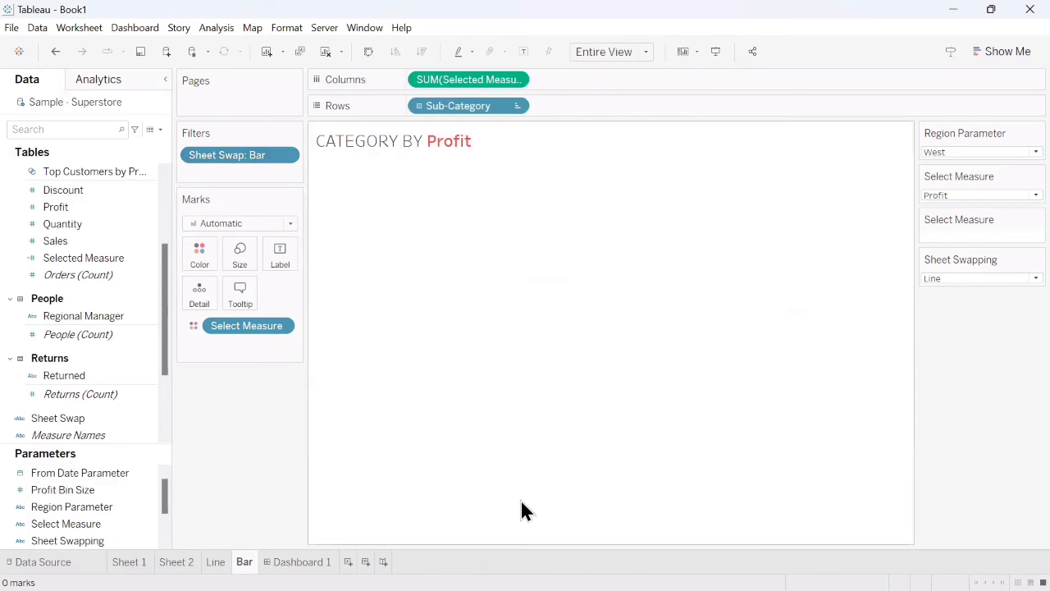
- Check the Sheet Swapping parameter's options and set Bars as the only custom value in the Bar worksheet's Sheet Swap filter
click(940, 279)
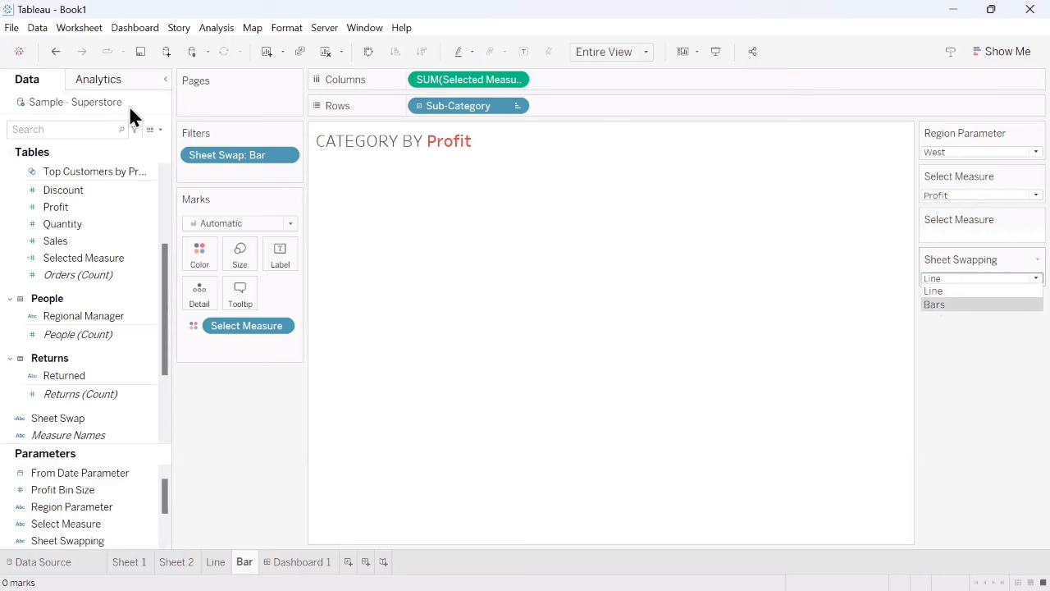
click(288, 156)
click(288, 157)
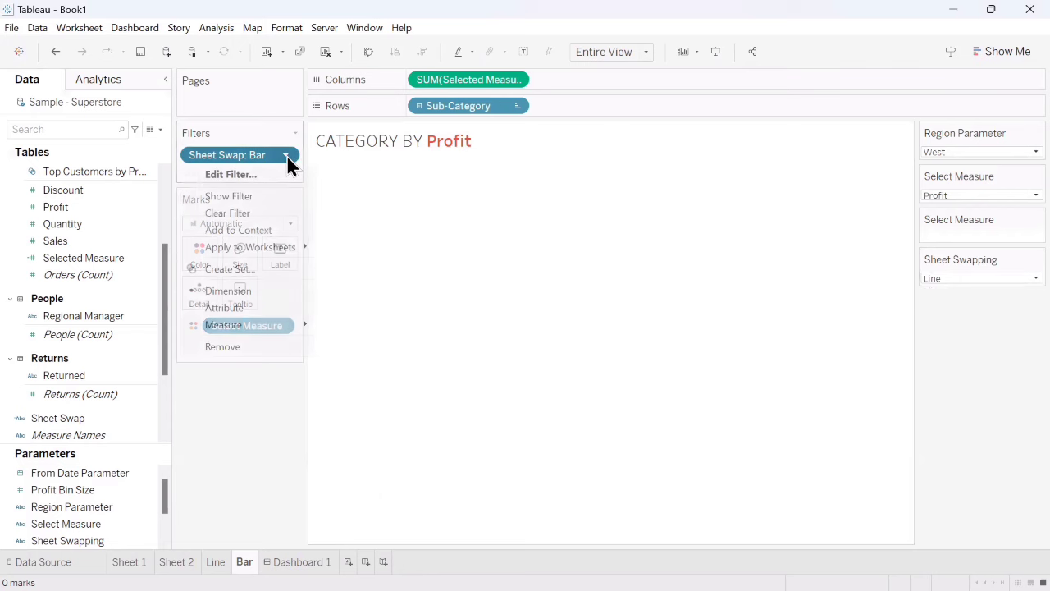
click(252, 175)
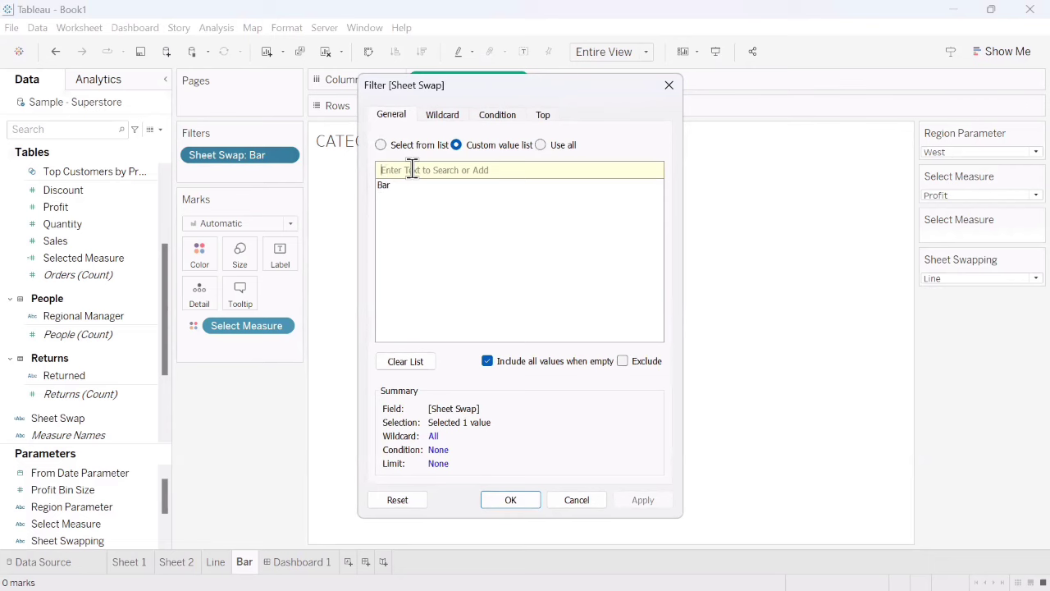
text(Bars)
click(650, 170)
click(395, 197)
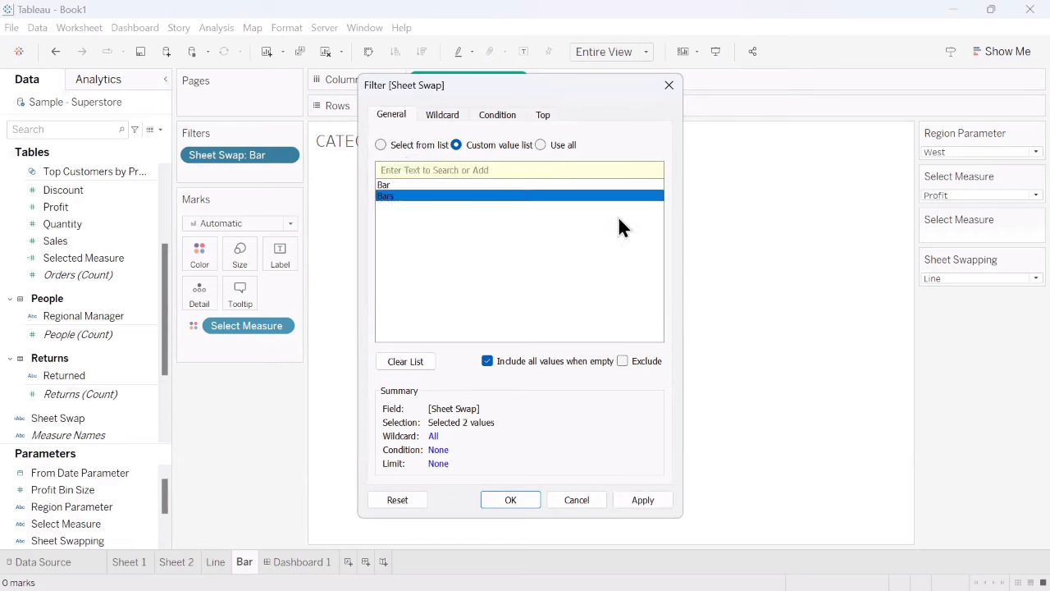
click(658, 195)
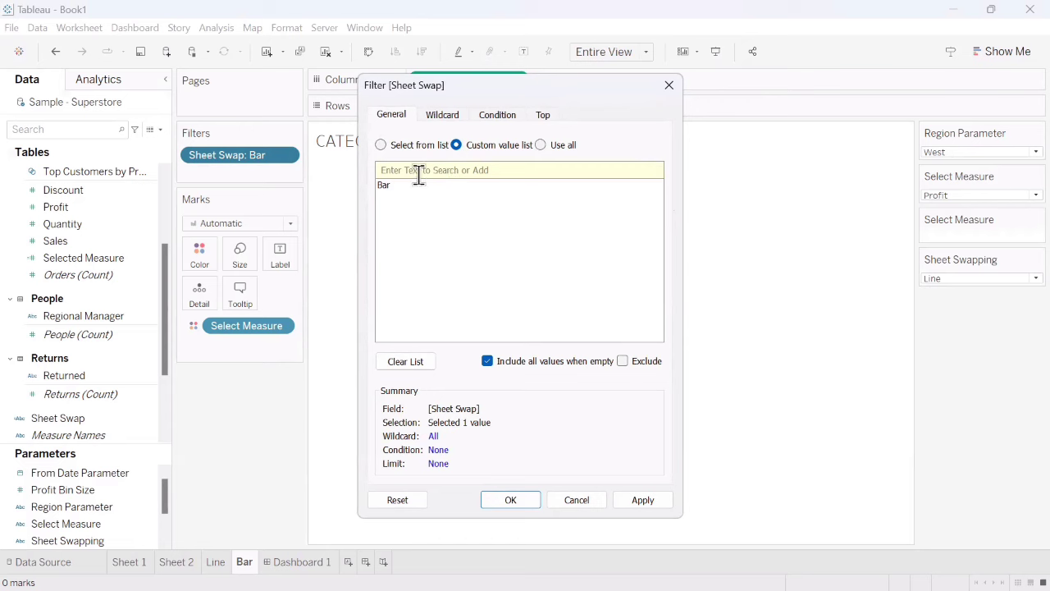
click(658, 184)
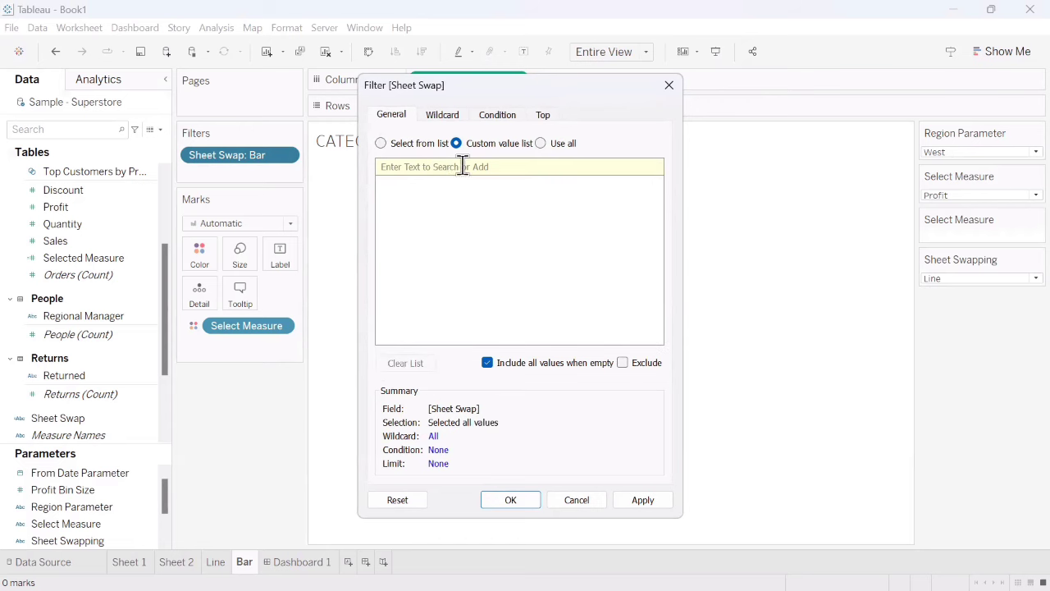
text(Bars)
click(650, 167)
click(639, 501)
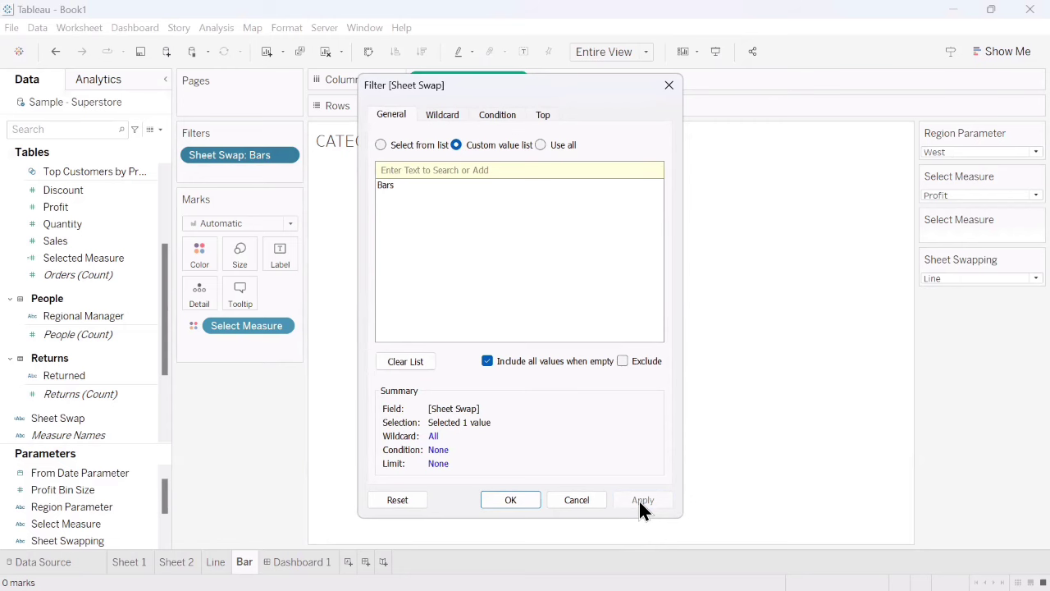
click(523, 499)
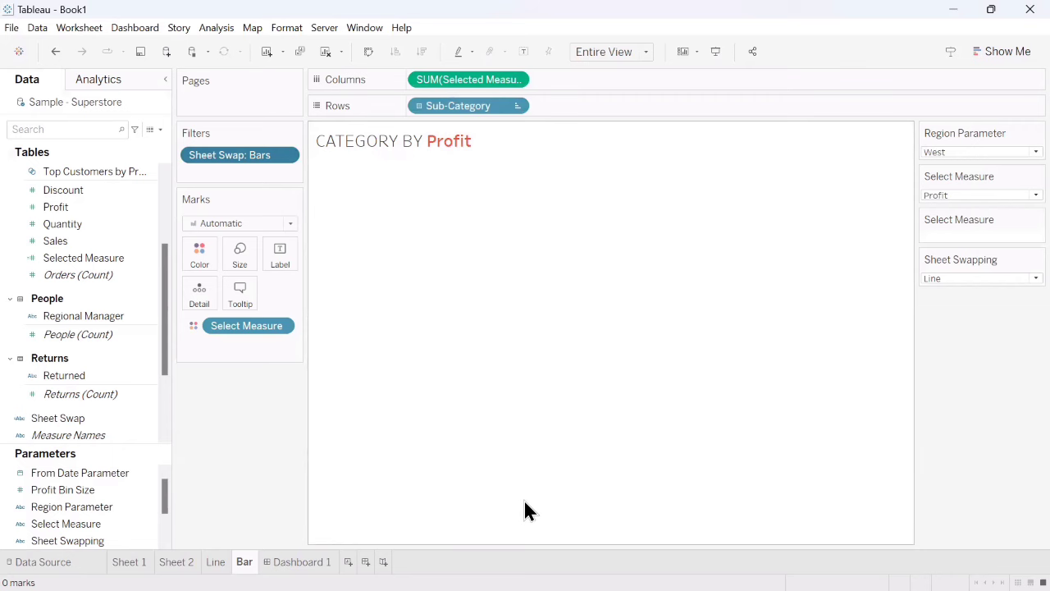
- Create a new dashboard and place the Line sheet on it with the Bar sheet above
click(301, 562)
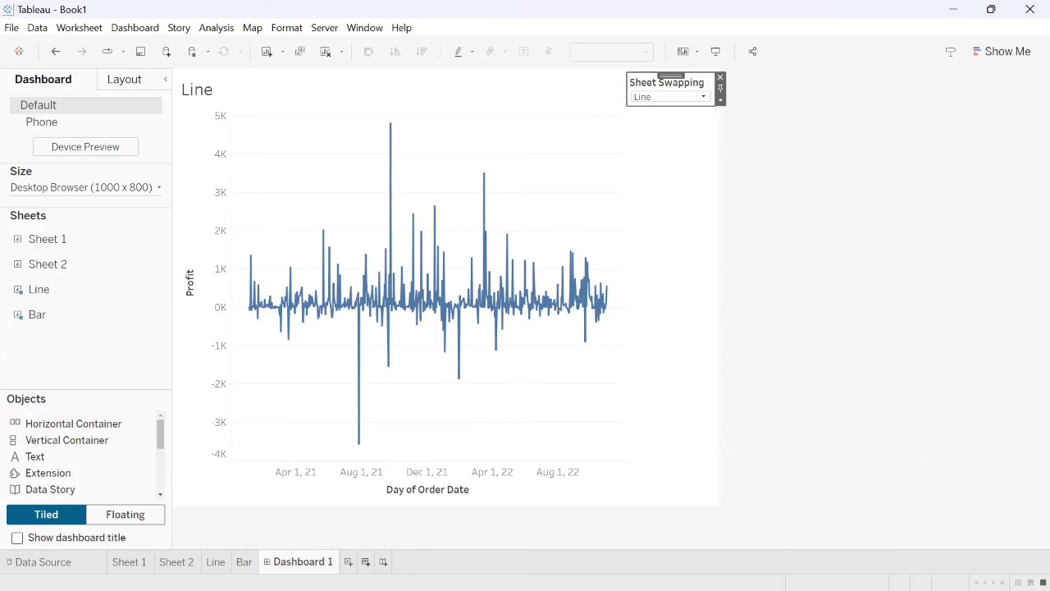
click(366, 562)
click(70, 241)
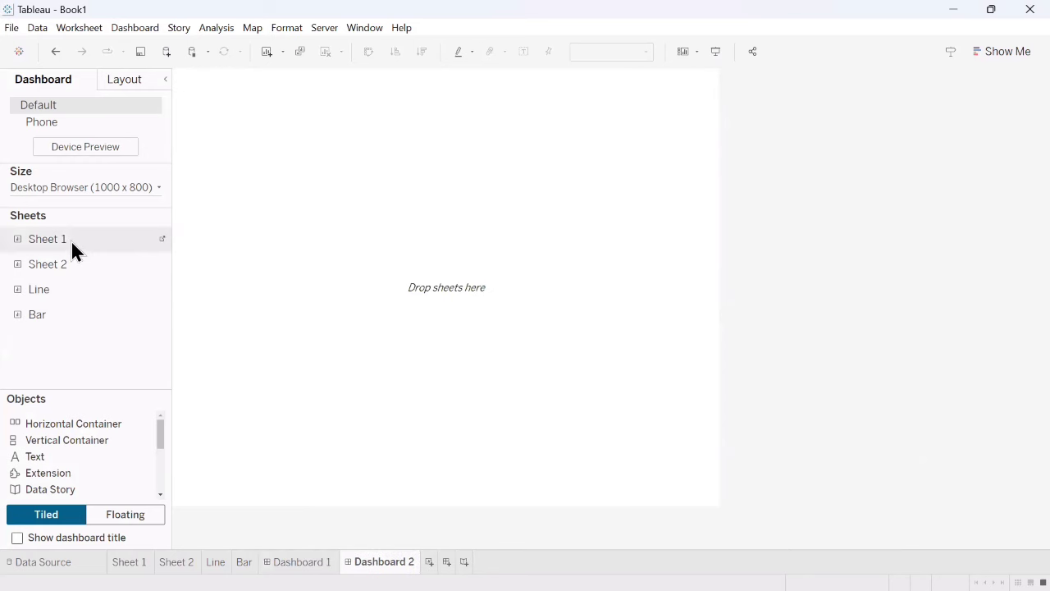
drag(68, 291, 386, 204)
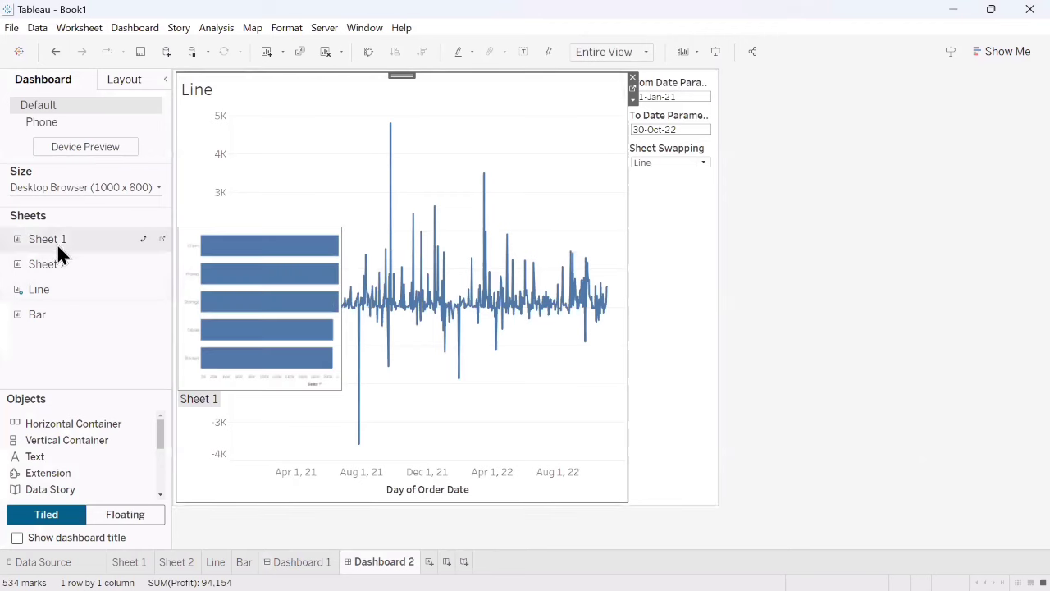
drag(35, 314, 475, 220)
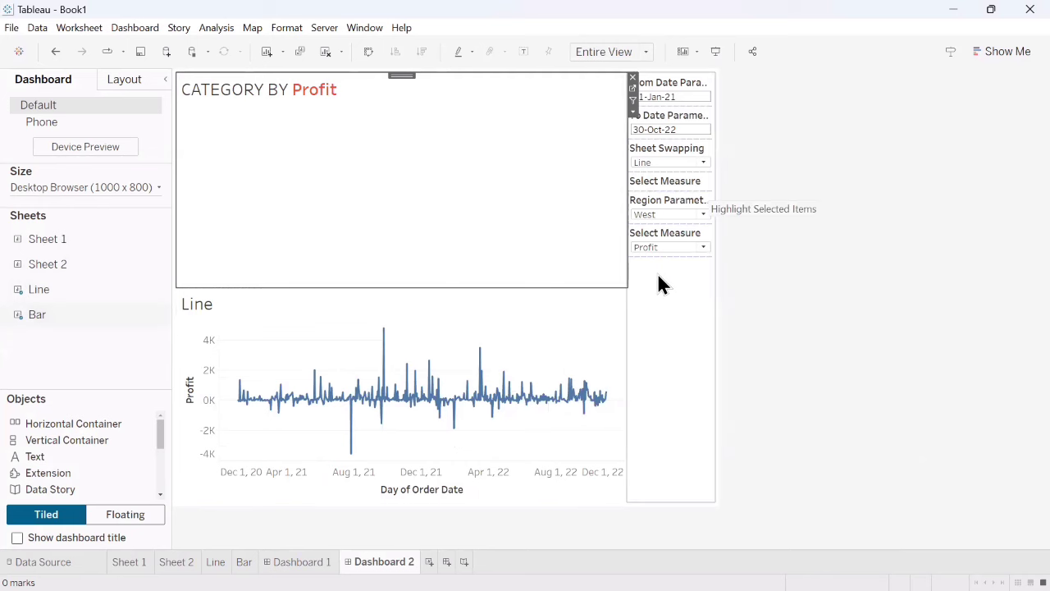
- Delete the layout container holding all the parameter controls and the legend from Dashboard 2
click(662, 312)
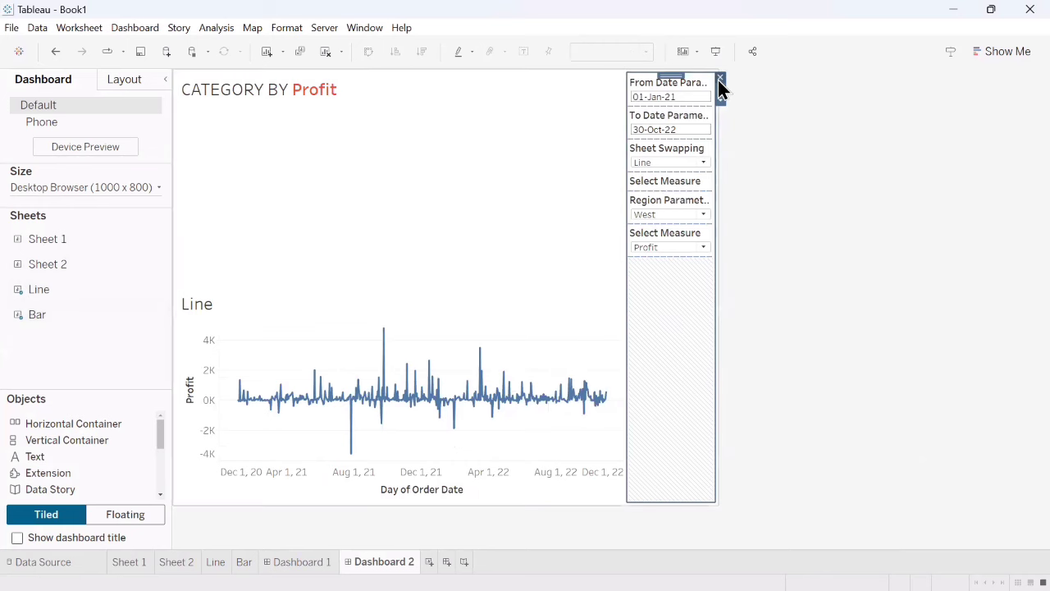
click(722, 79)
click(561, 345)
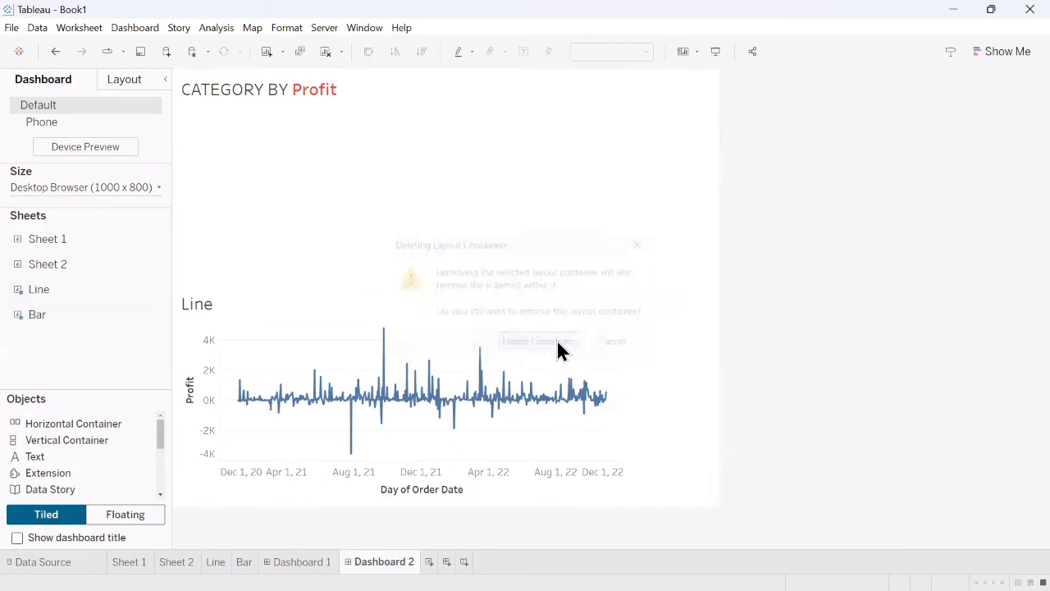
- Show only the Sheet Swapping parameter control on Dashboard 2, using the Bar sheet's parameter options
click(392, 253)
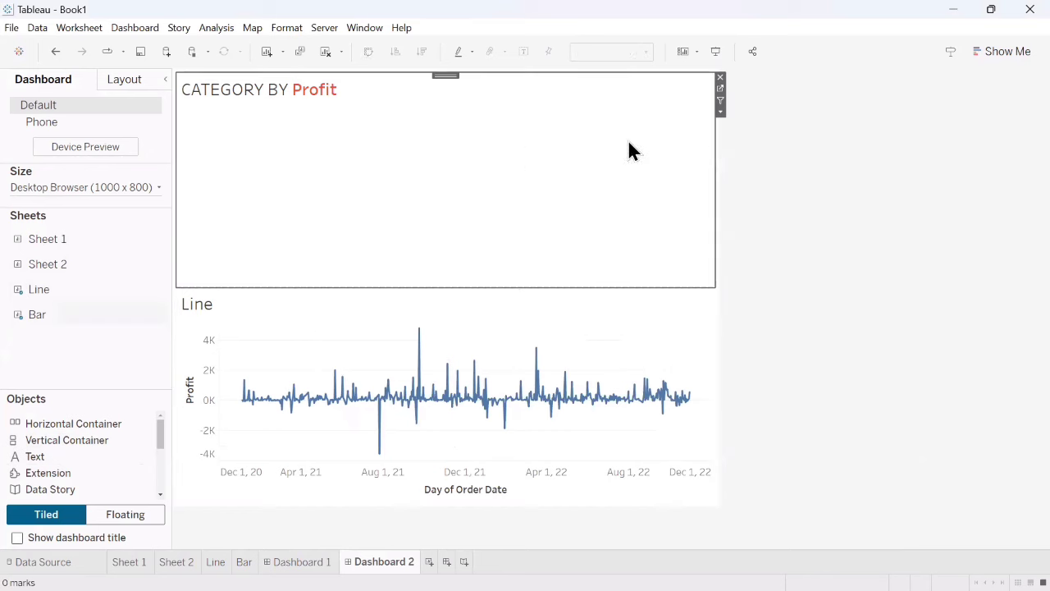
click(720, 112)
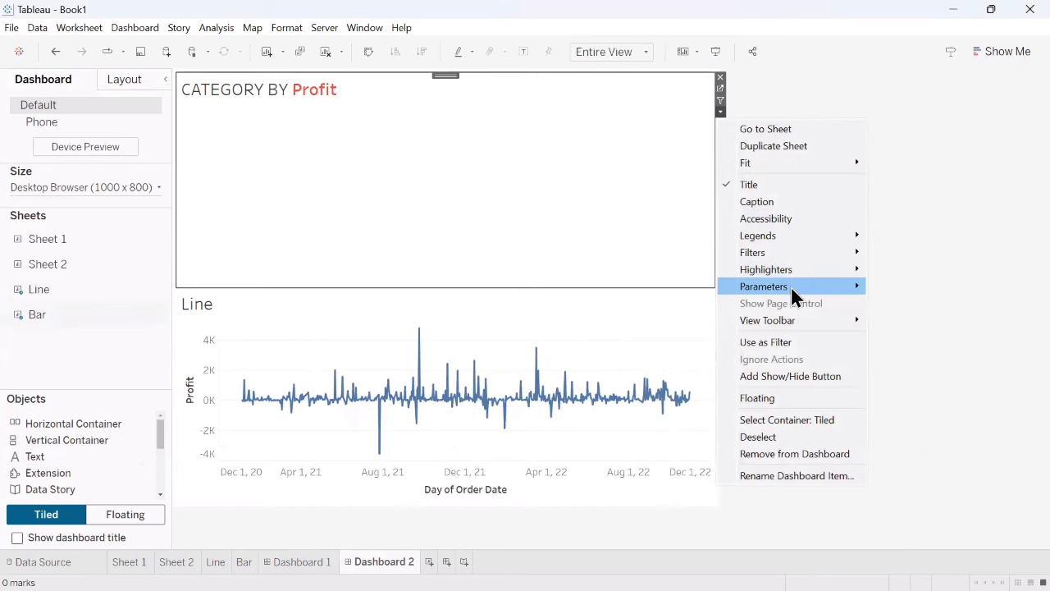
mouse_move(791, 287)
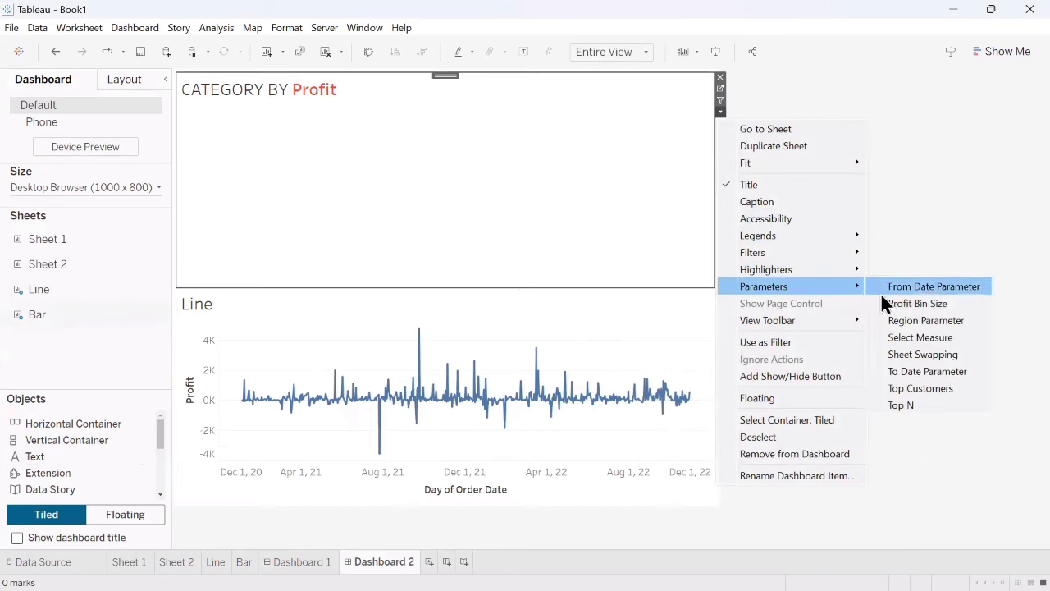
click(932, 353)
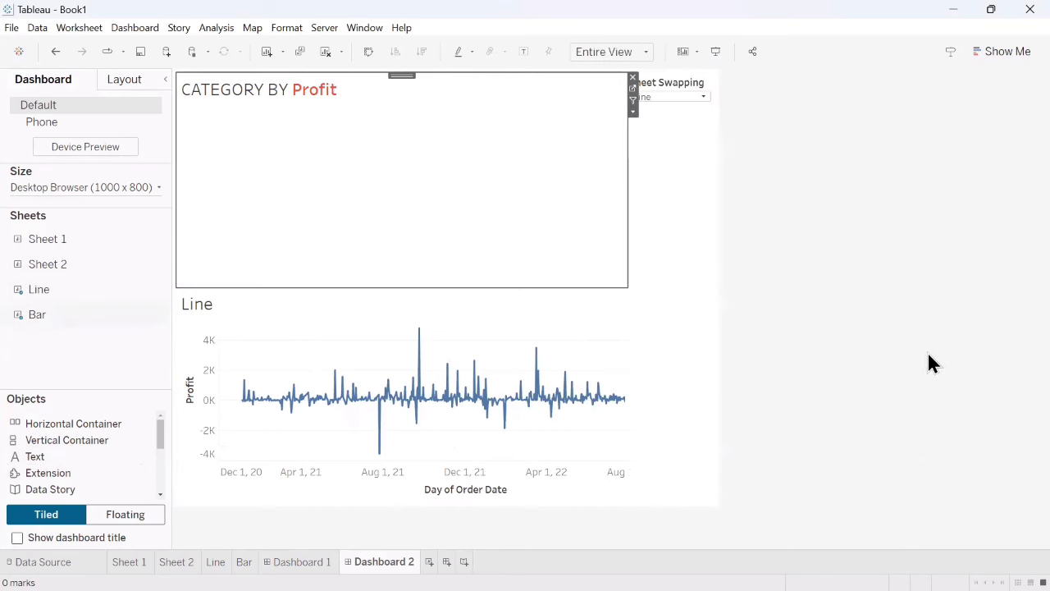
click(666, 107)
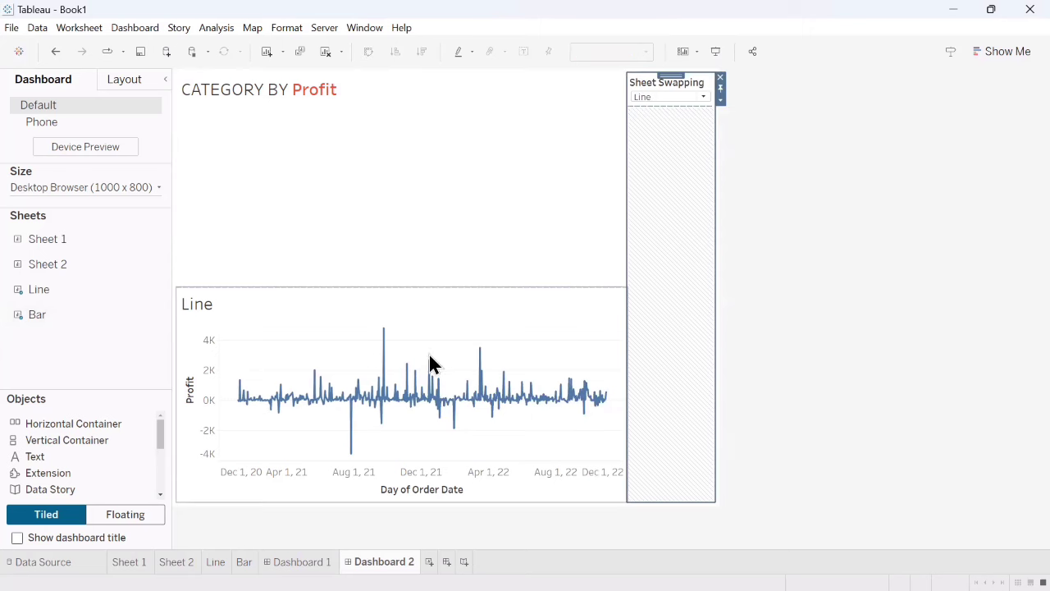
- Switch the Sheet Swapping parameter control on Dashboard 2 to Bars
click(519, 117)
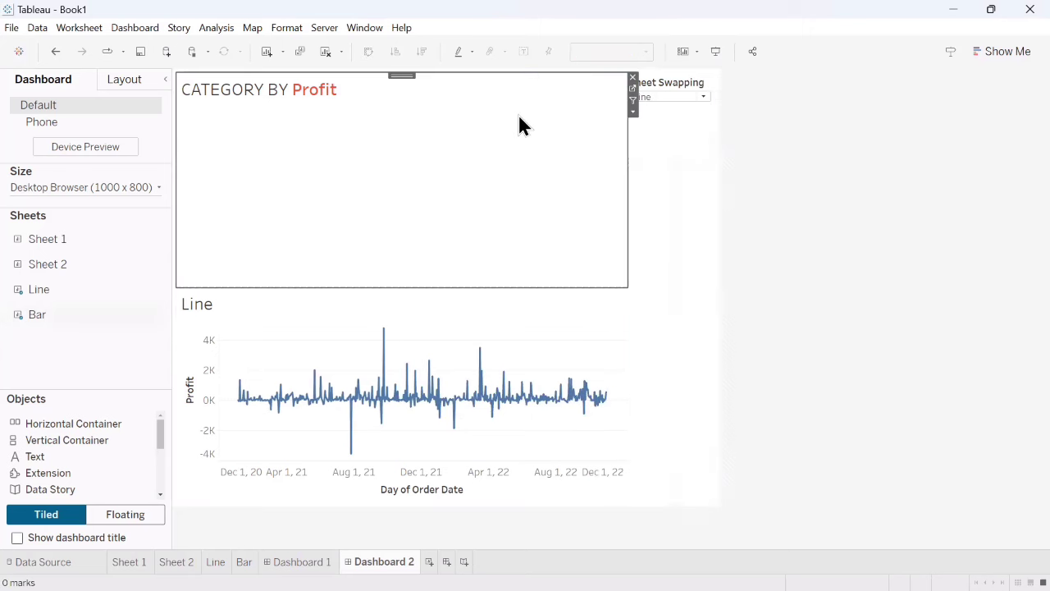
click(669, 96)
click(645, 123)
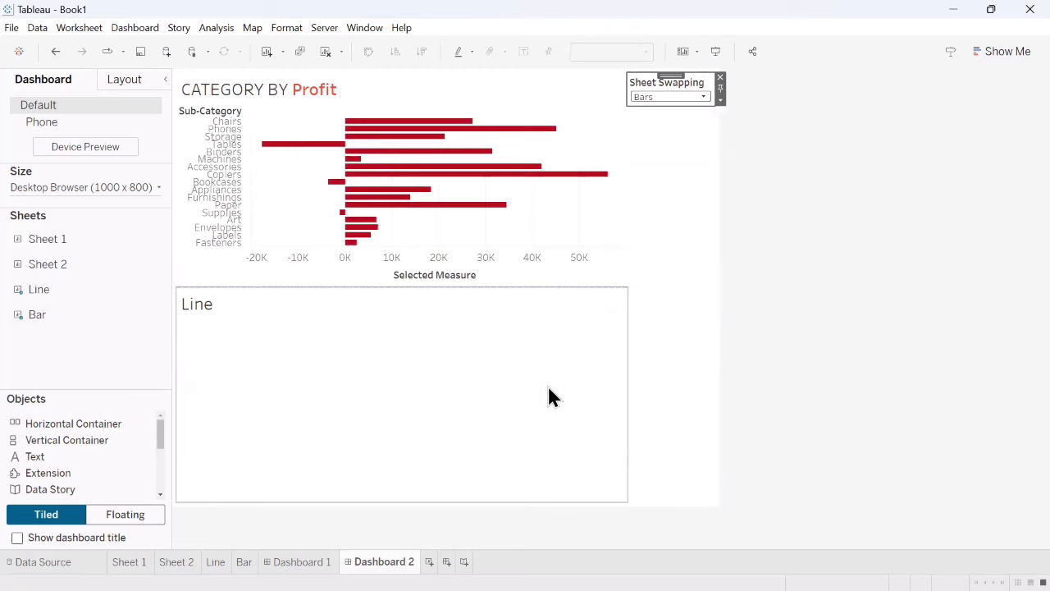
- Select the layout container that holds the Bar and Line sheets and check its available options
click(553, 117)
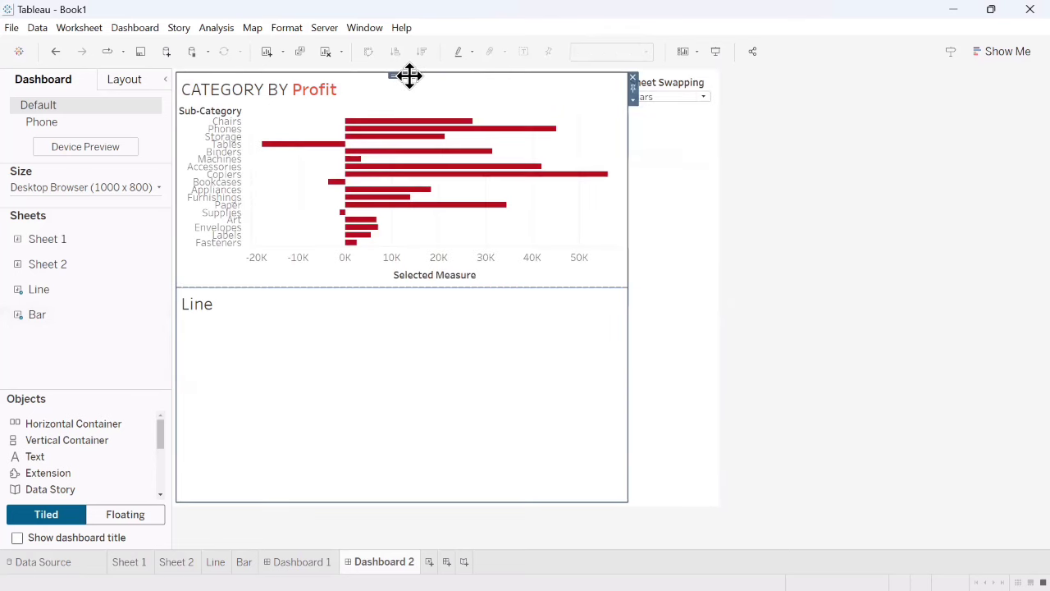
click(532, 348)
click(557, 145)
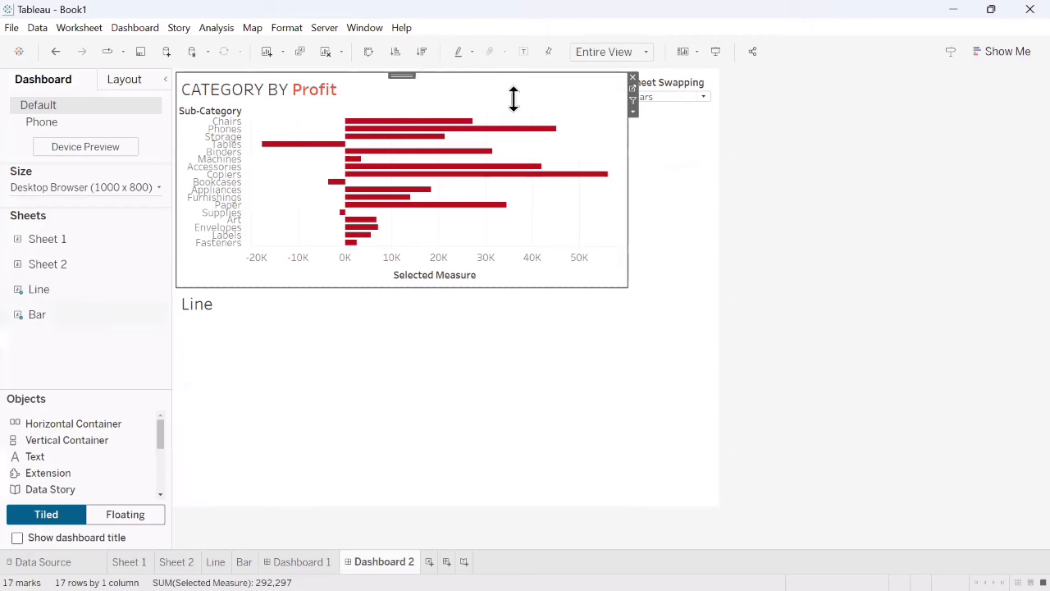
double_click(405, 74)
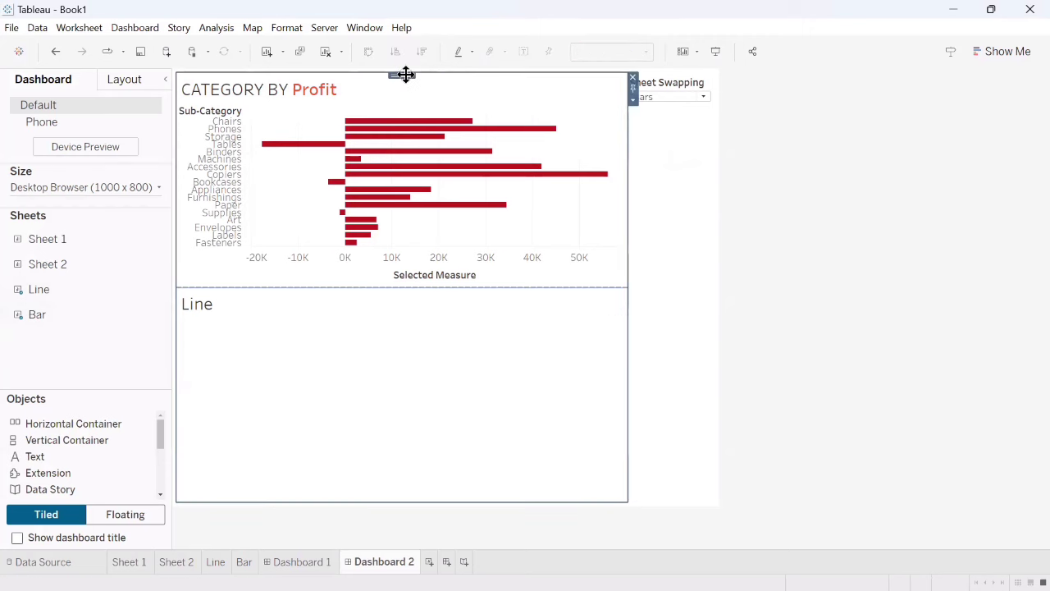
click(634, 100)
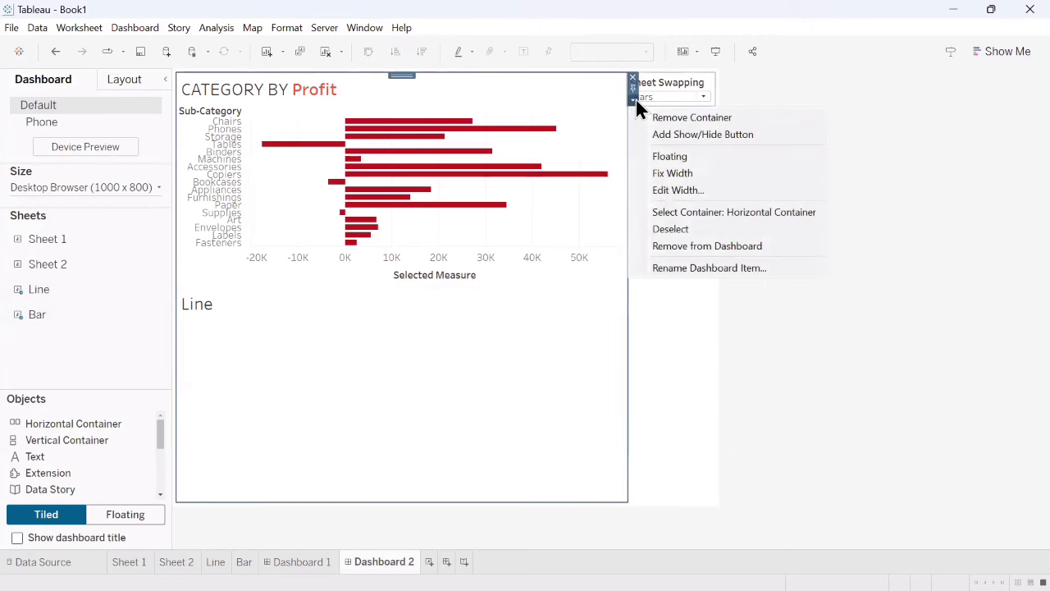
click(471, 355)
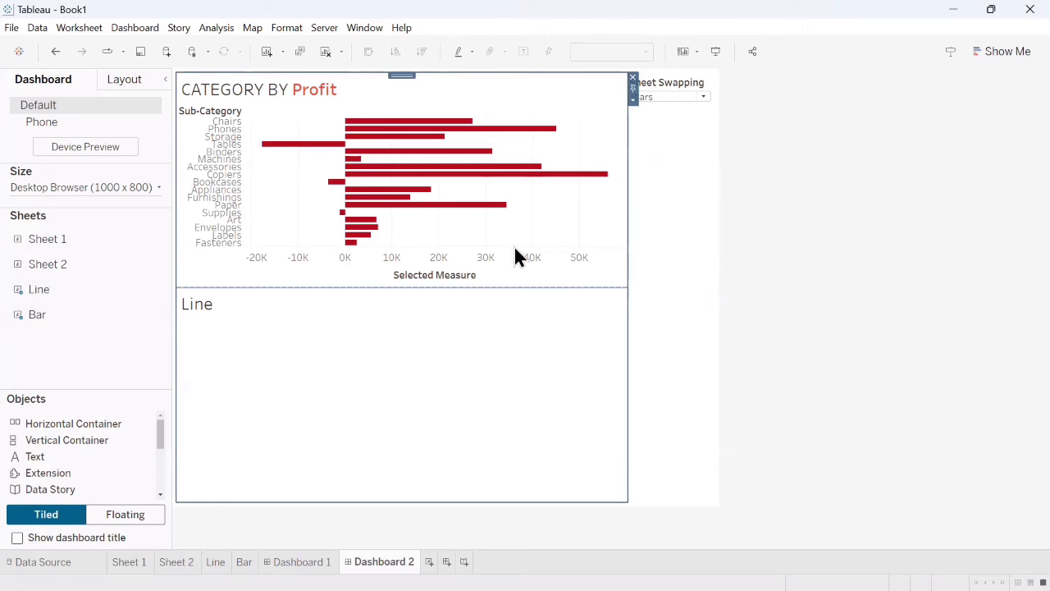